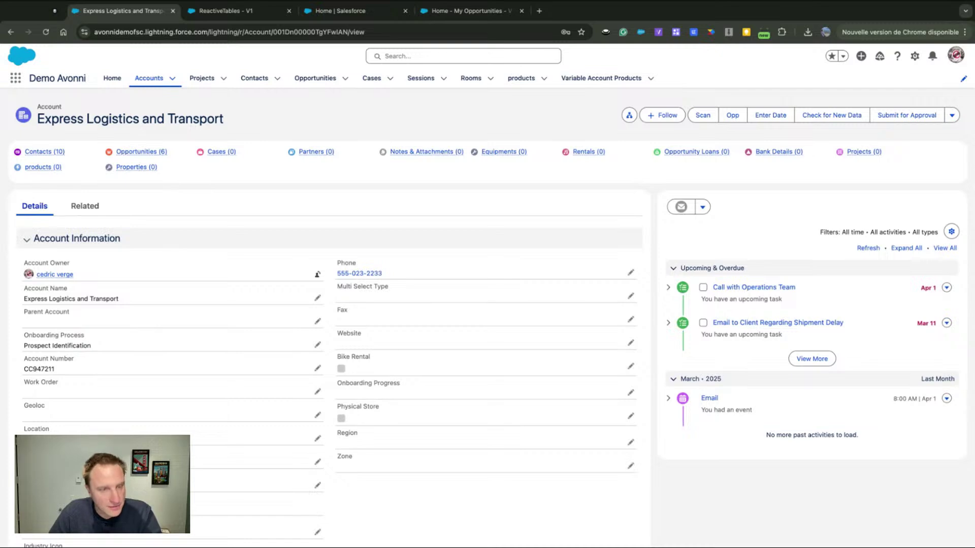
Review the Express Logistics and Transport account page, covering its details and its related lists
key(super+l)
scroll(180, 296, down, 4)
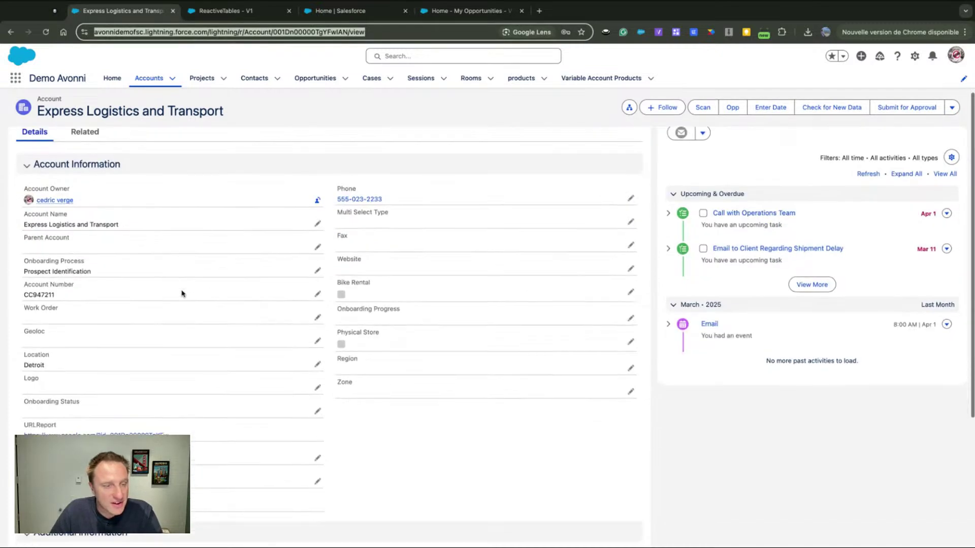
scroll(180, 294, down, 2)
scroll(178, 284, up, 10)
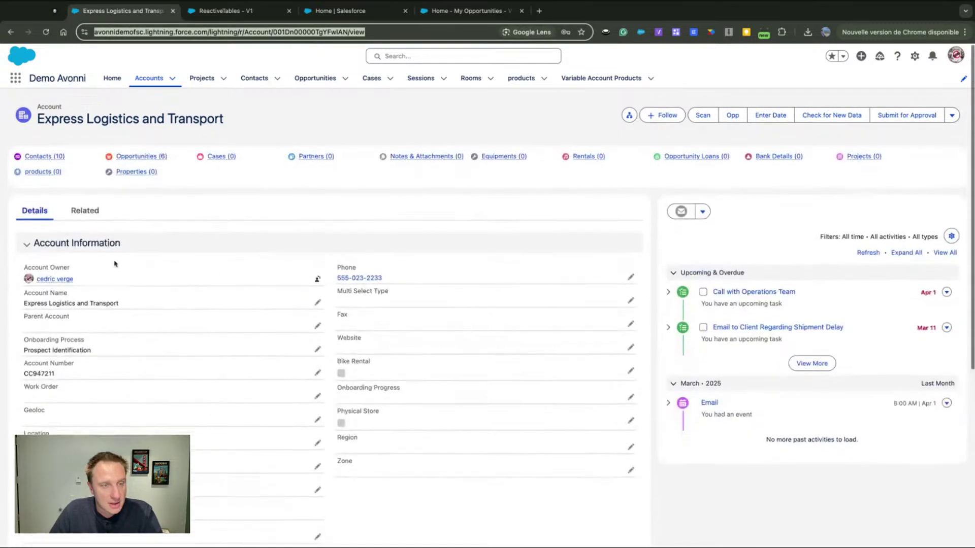
click(77, 206)
scroll(149, 282, down, 4)
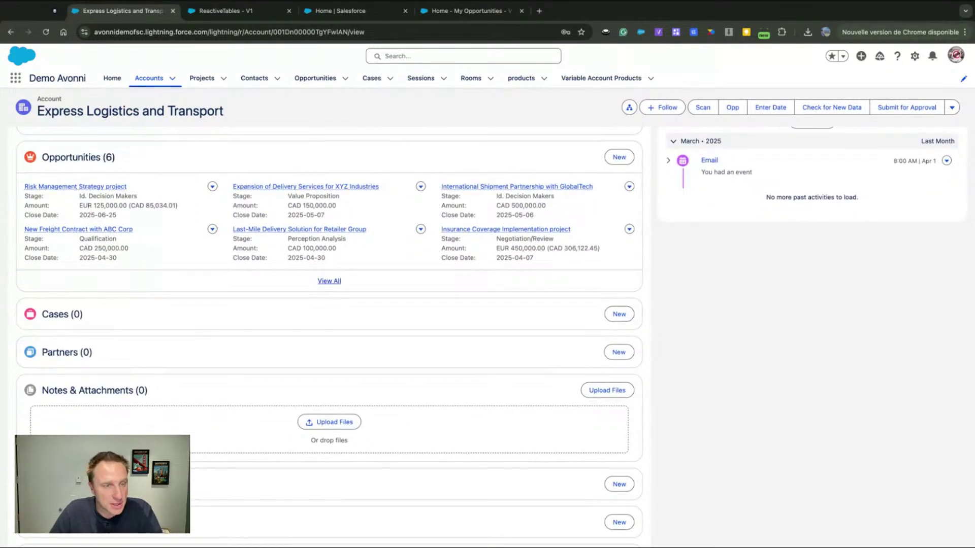
scroll(77, 248, up, 5)
click(32, 214)
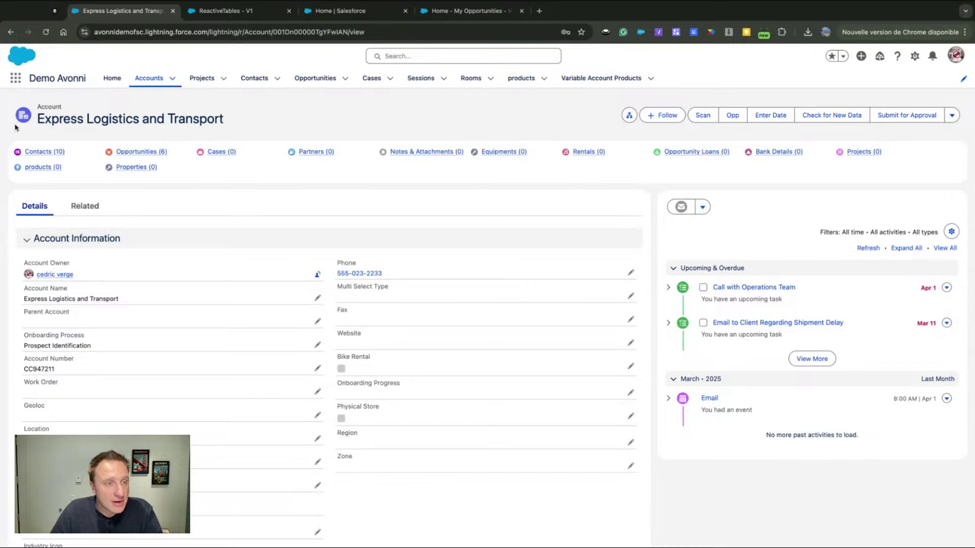
Find "avon" among the available apps and open the Avonni Components app
click(18, 76)
text(avon)
click(69, 172)
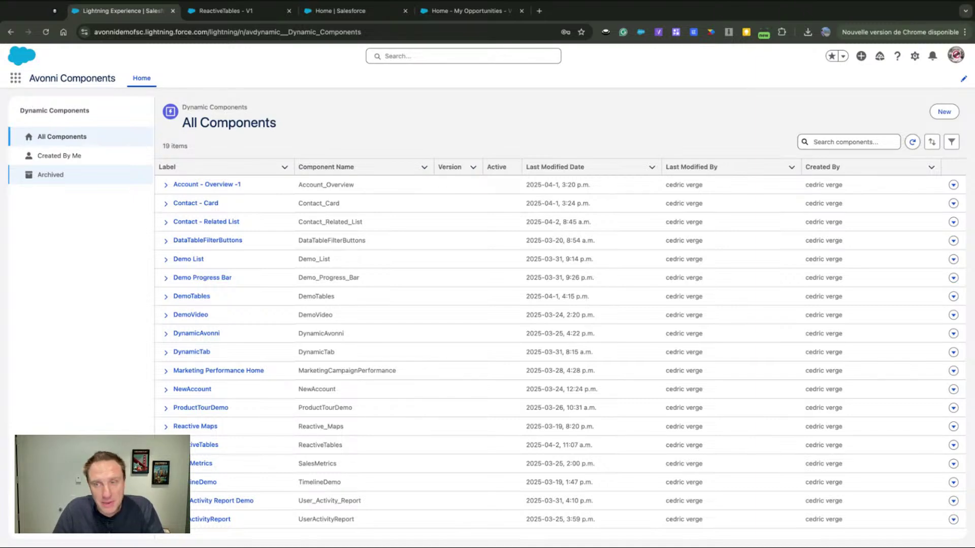
Create a new dynamic component labelled "Account Overview Demo Live"
click(944, 112)
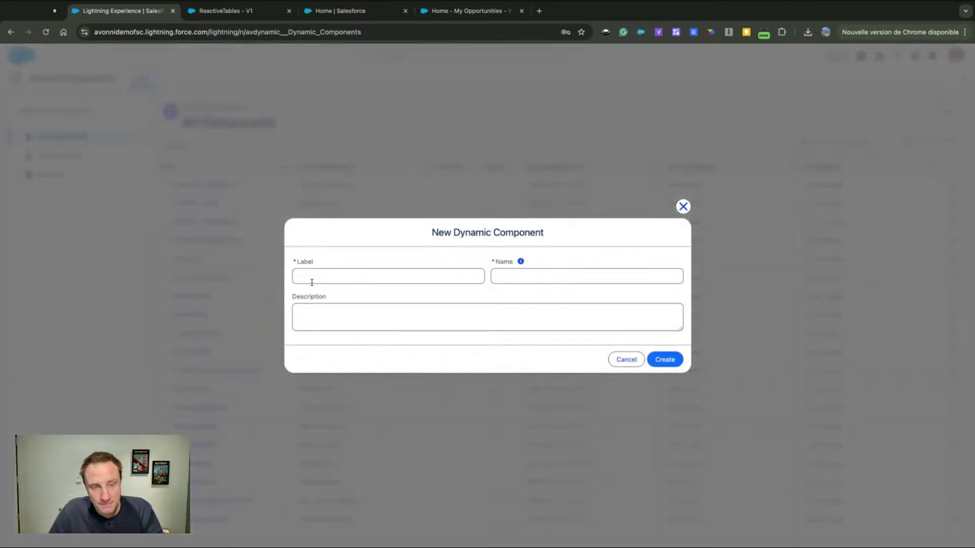
click(312, 278)
text(Adcount Overview Demo)
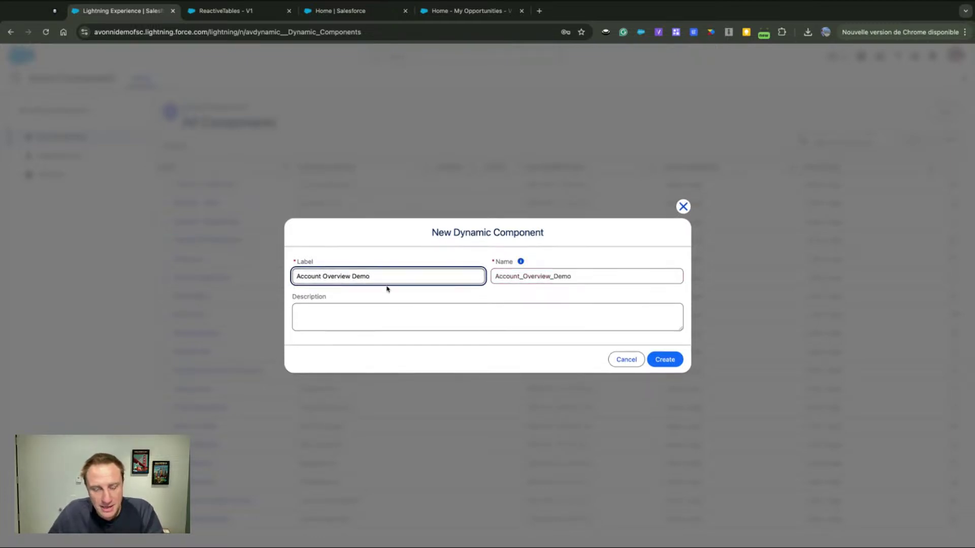
text( Live)
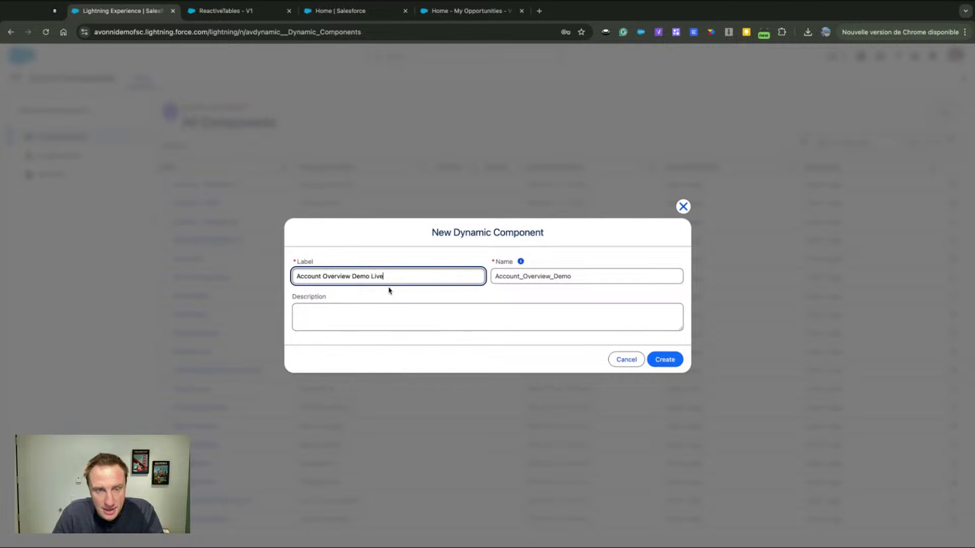
click(664, 361)
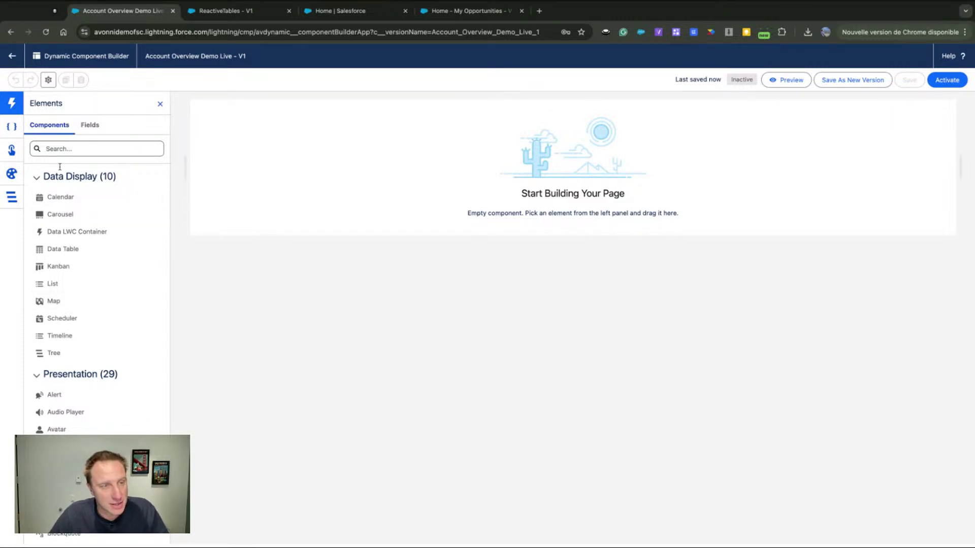
Look through the available component library, from data display and presentation elements to containers, inputs, buttons and charts
scroll(64, 348, down, 5)
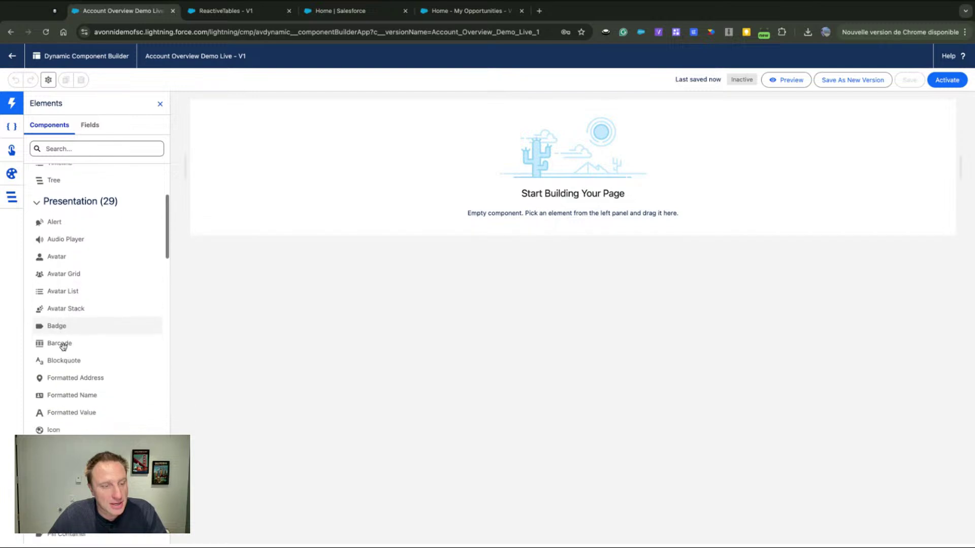
scroll(63, 347, down, 5)
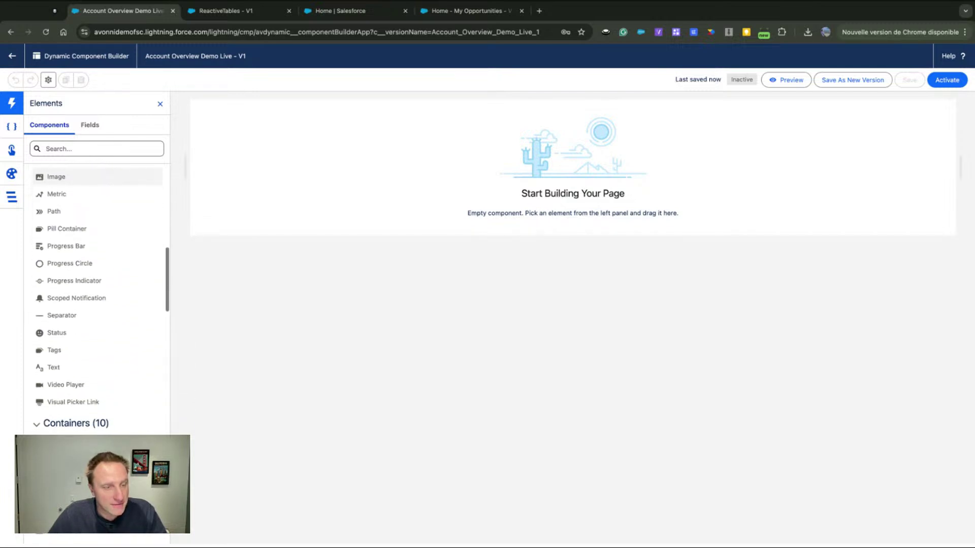
scroll(64, 305, up, 10)
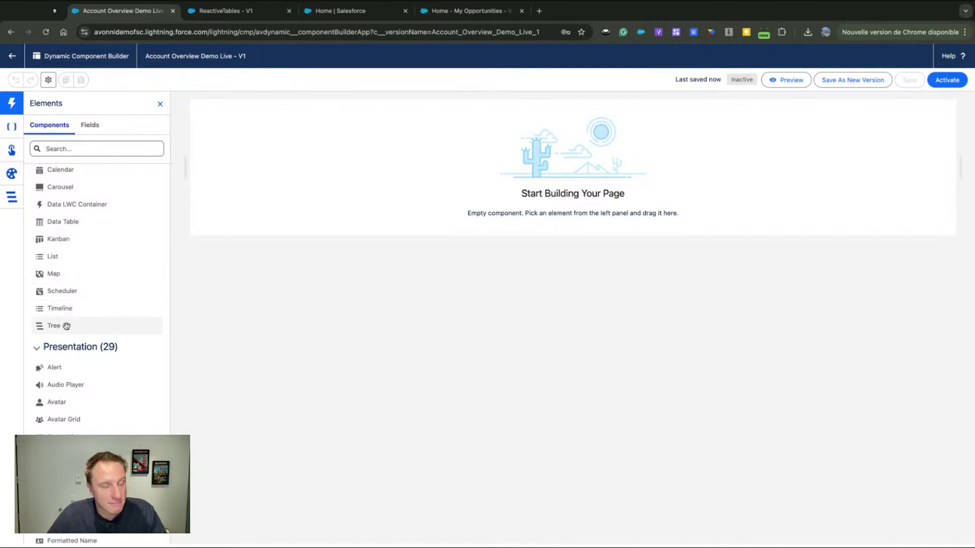
scroll(67, 326, down, 5)
scroll(66, 255, down, 6)
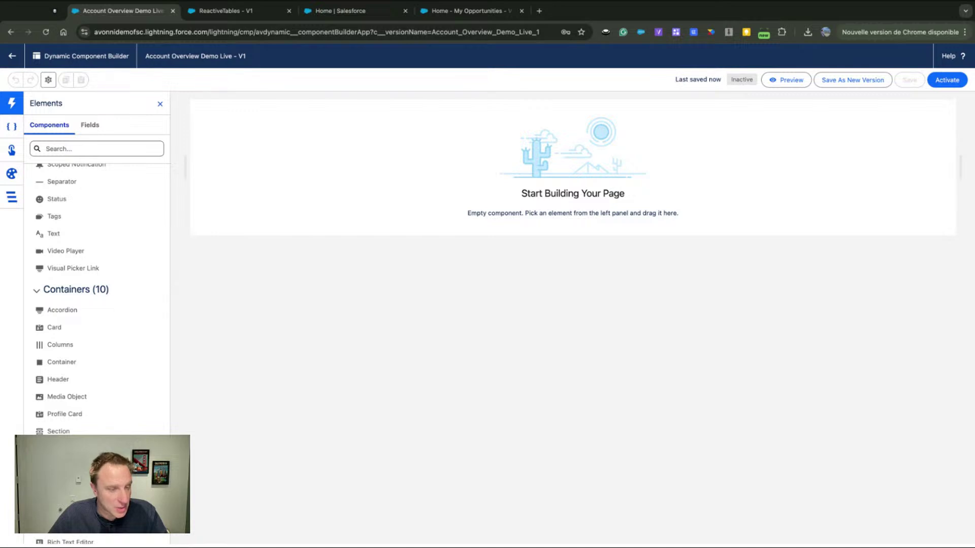
scroll(96, 355, down, 5)
scroll(98, 357, down, 3)
scroll(93, 397, down, 3)
scroll(93, 396, down, 6)
scroll(91, 398, down, 1)
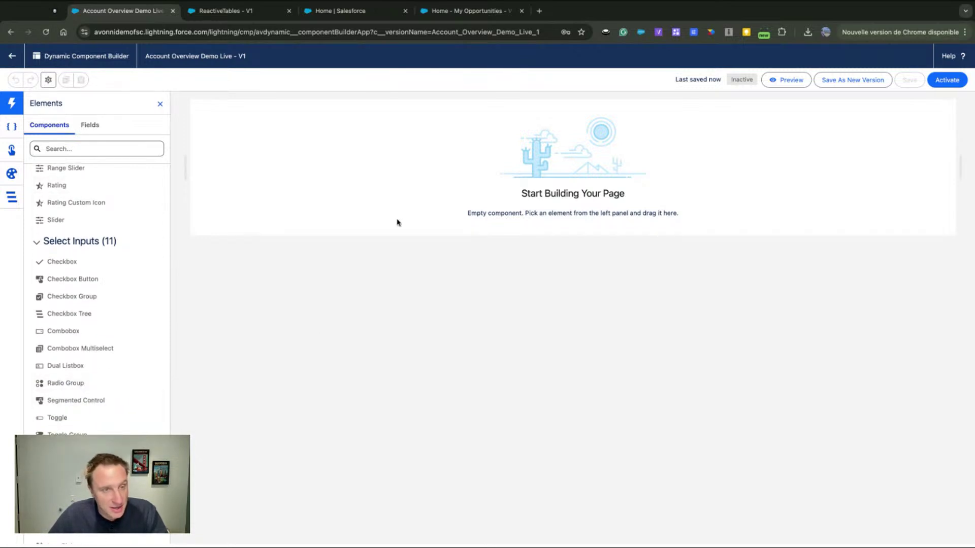
scroll(97, 390, down, 1)
scroll(97, 391, down, 10)
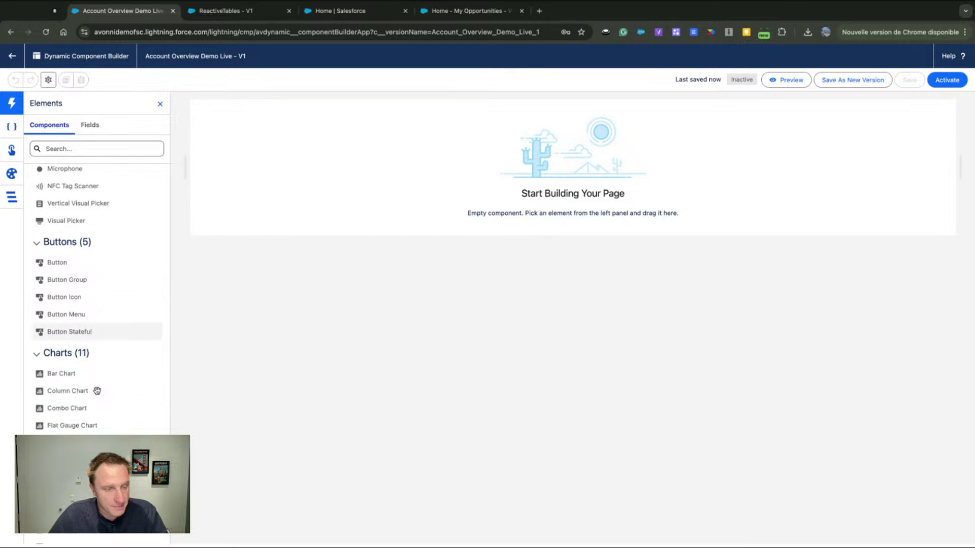
scroll(97, 390, up, 5)
scroll(97, 390, up, 20)
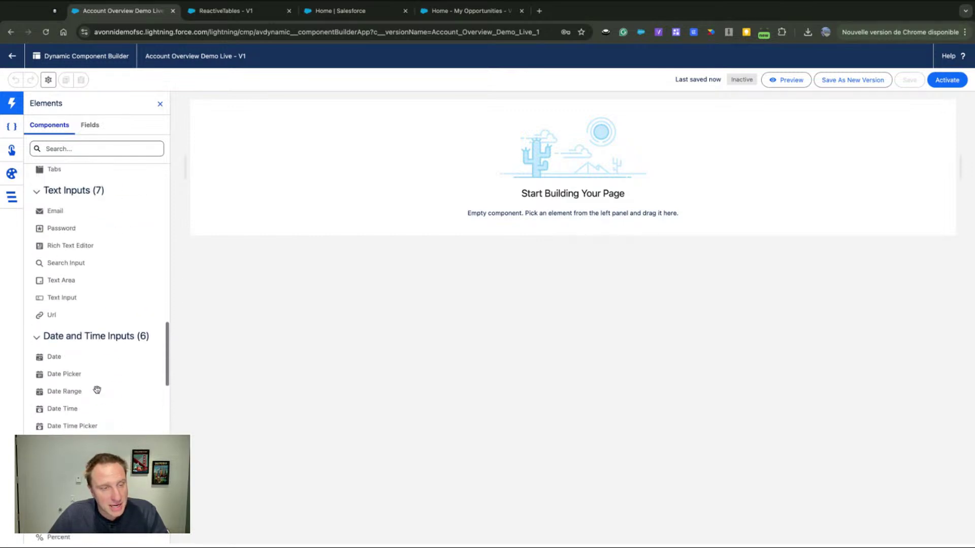
scroll(97, 390, up, 10)
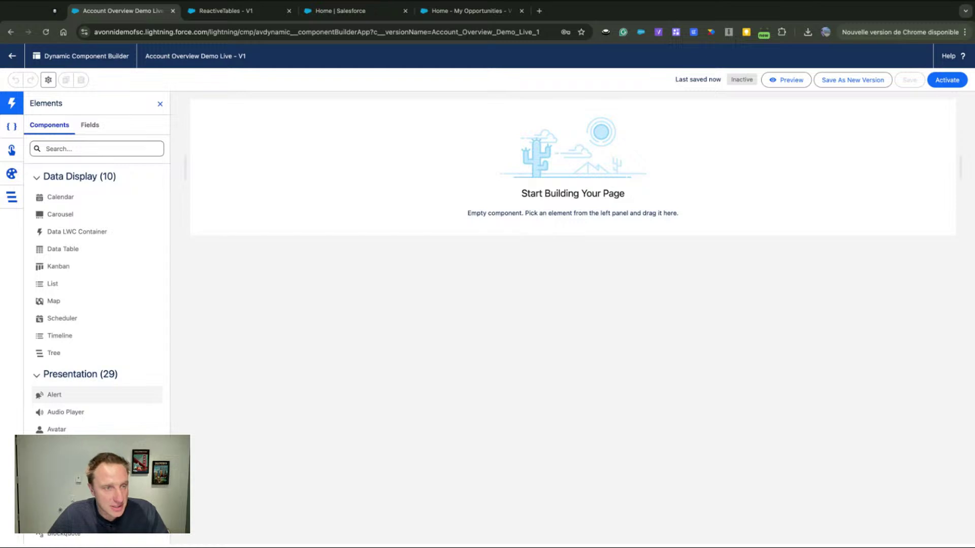
Set the component's target page object to Account and save the settings
click(49, 82)
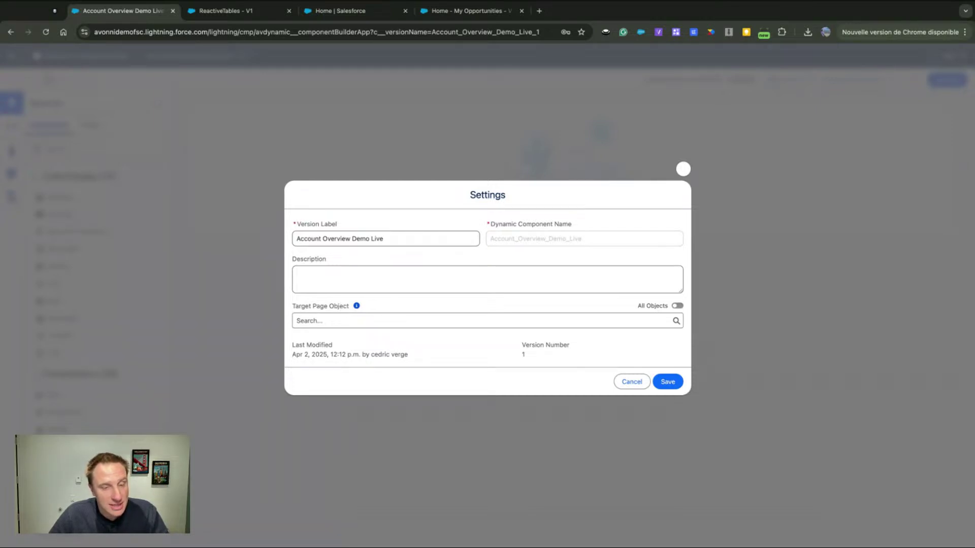
click(332, 322)
click(332, 339)
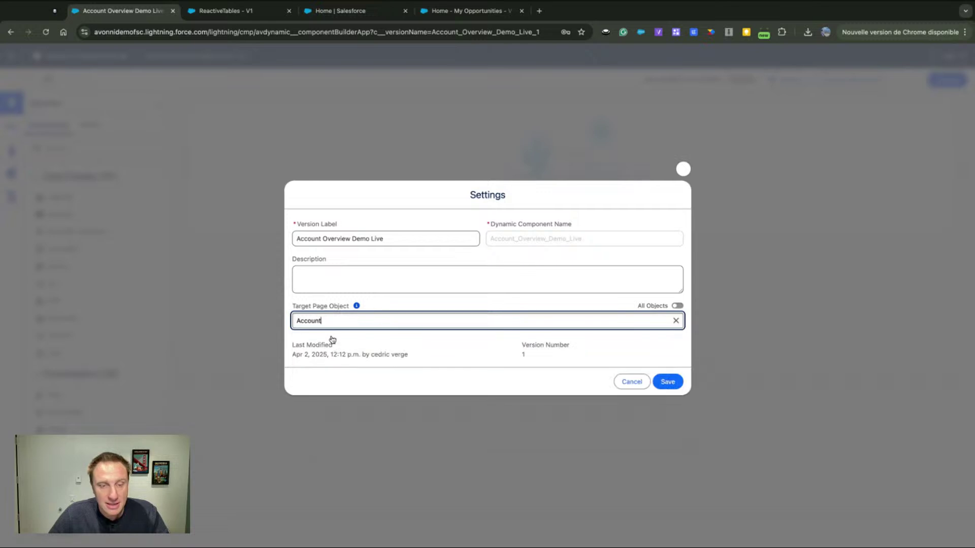
click(671, 384)
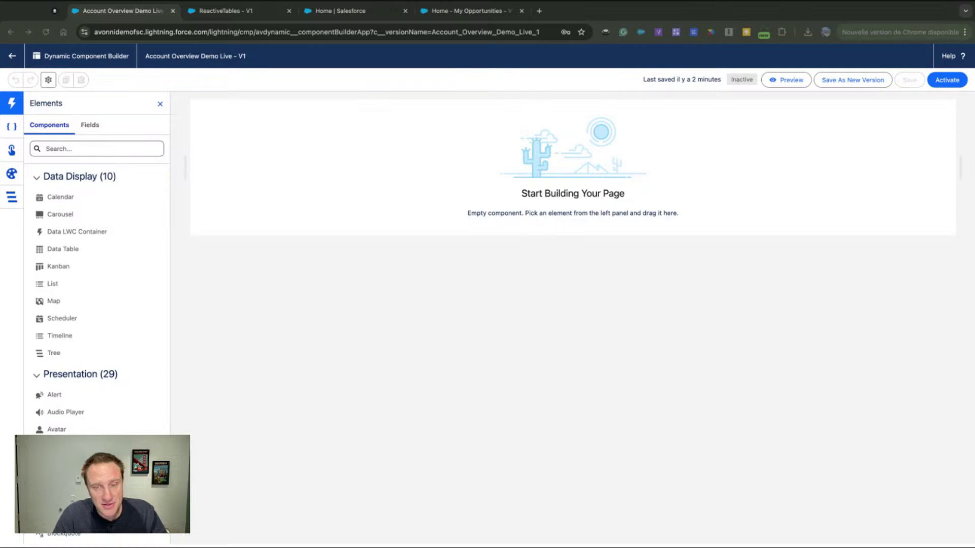
click(302, 273)
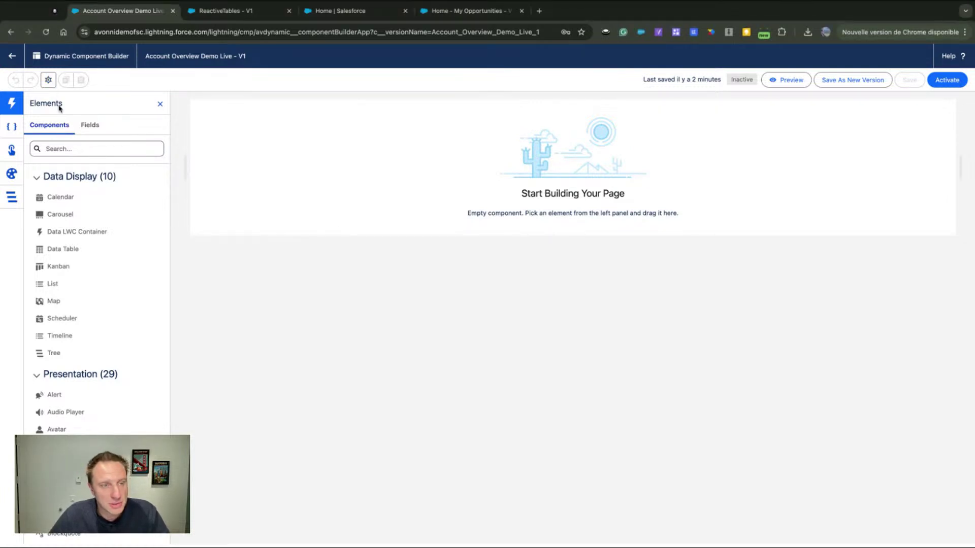
Place the target page record's Account Type field on the canvas, and delete it again
click(94, 127)
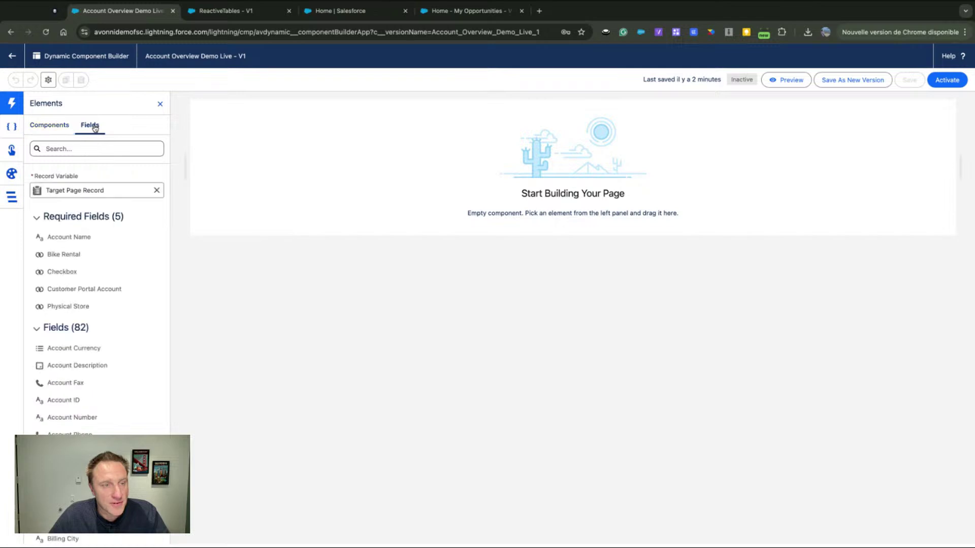
scroll(80, 274, down, 1)
scroll(81, 275, down, 1)
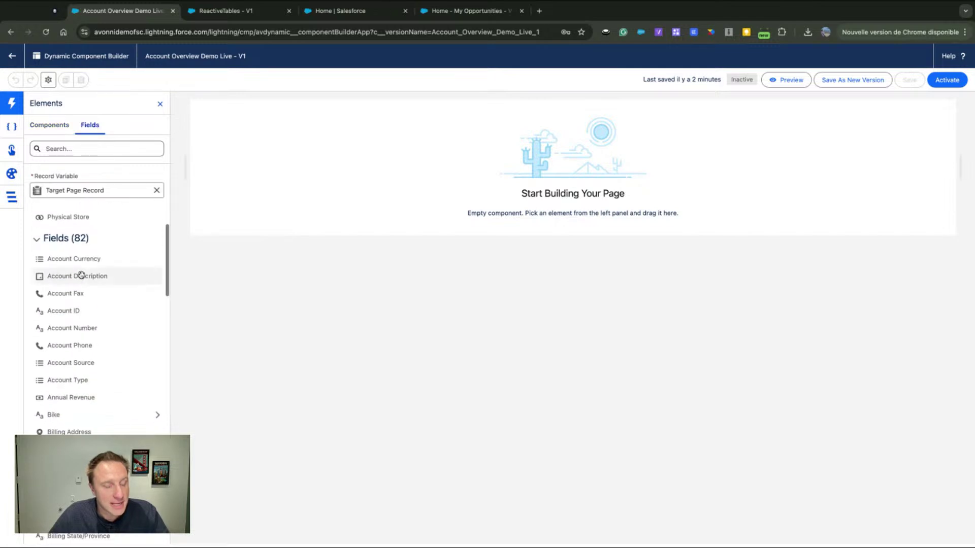
scroll(91, 323, down, 3)
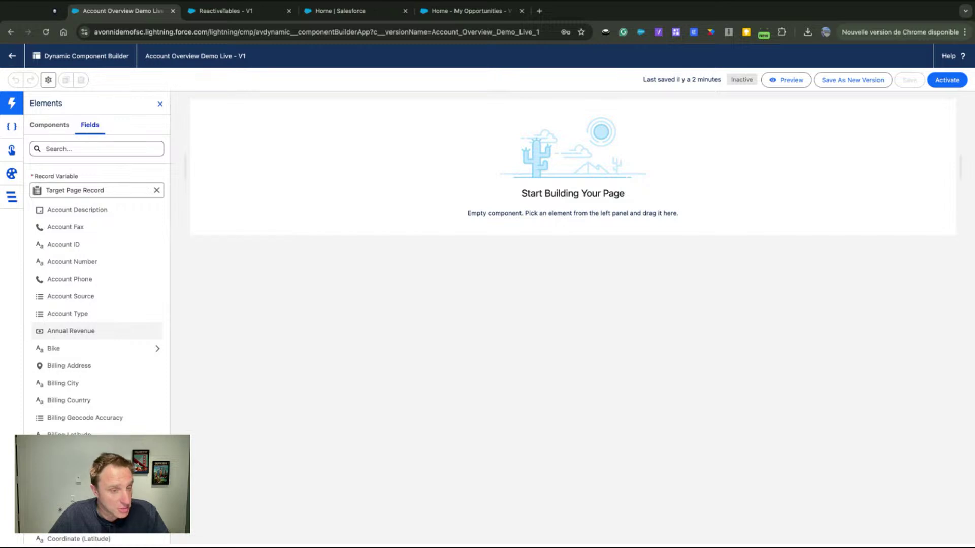
drag(78, 313, 406, 177)
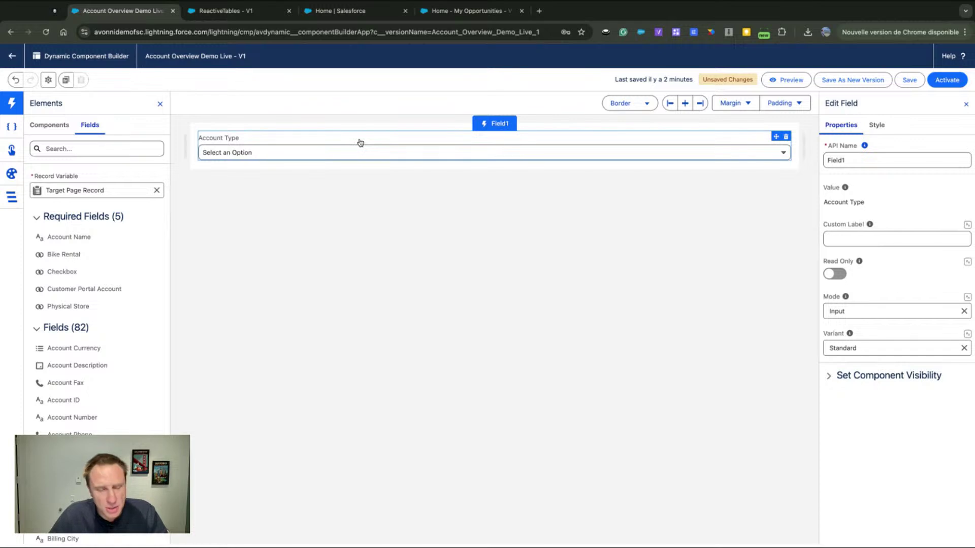
click(786, 136)
Browse the fields of the account's related Bike record, and return to the list of components
scroll(52, 331, down, 4)
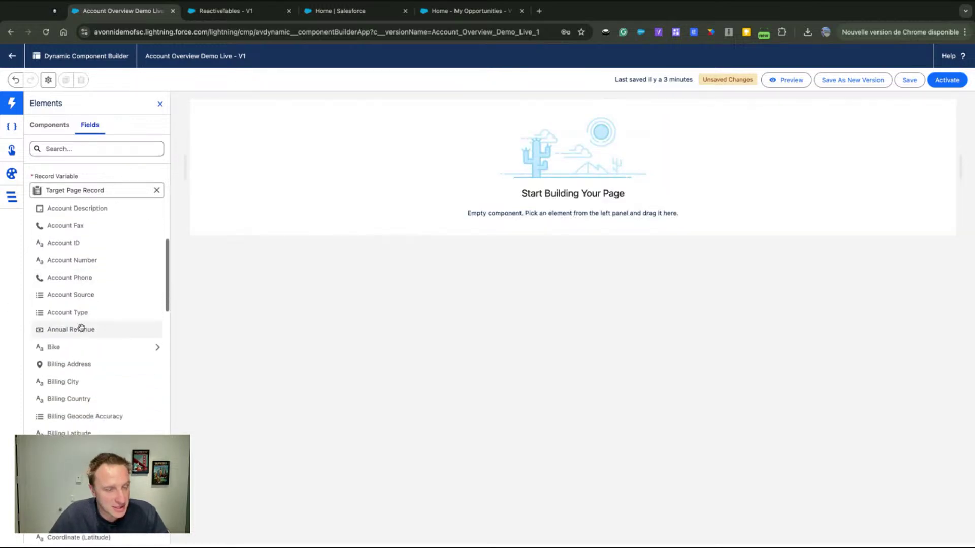
click(158, 313)
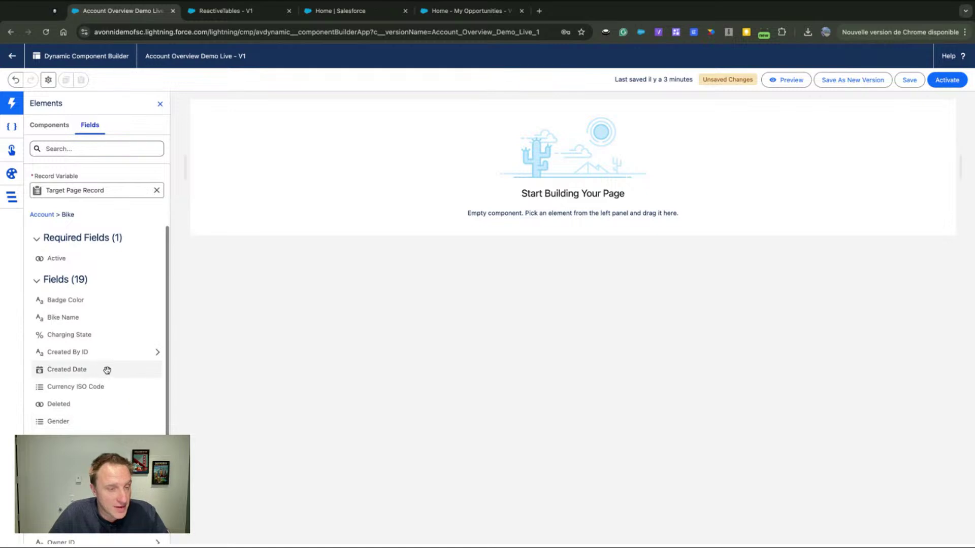
scroll(103, 373, down, 2)
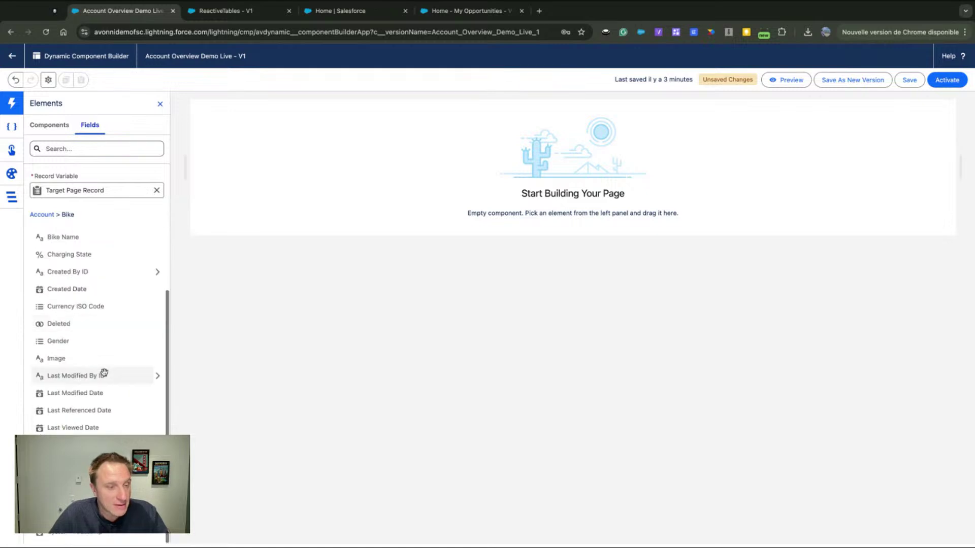
click(40, 214)
scroll(79, 256, up, 2)
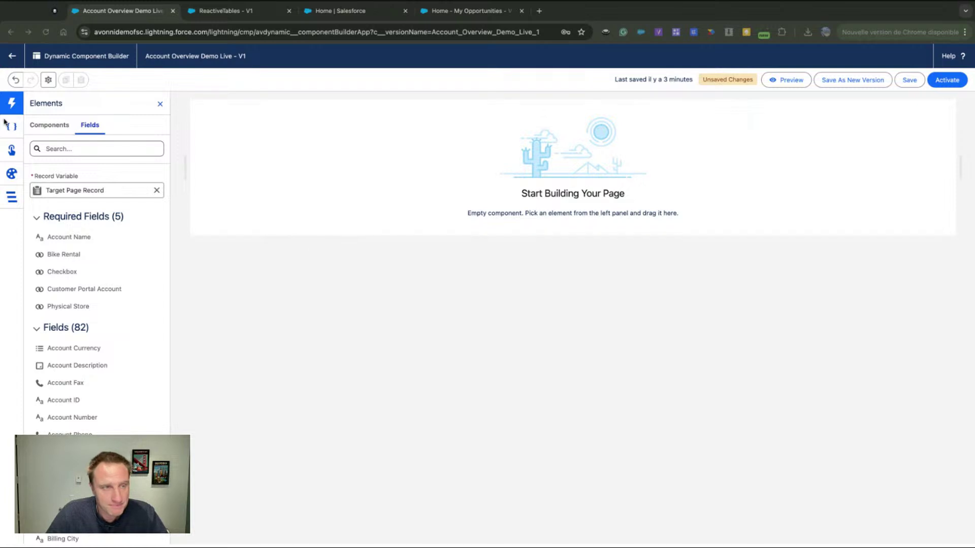
click(53, 126)
click(52, 126)
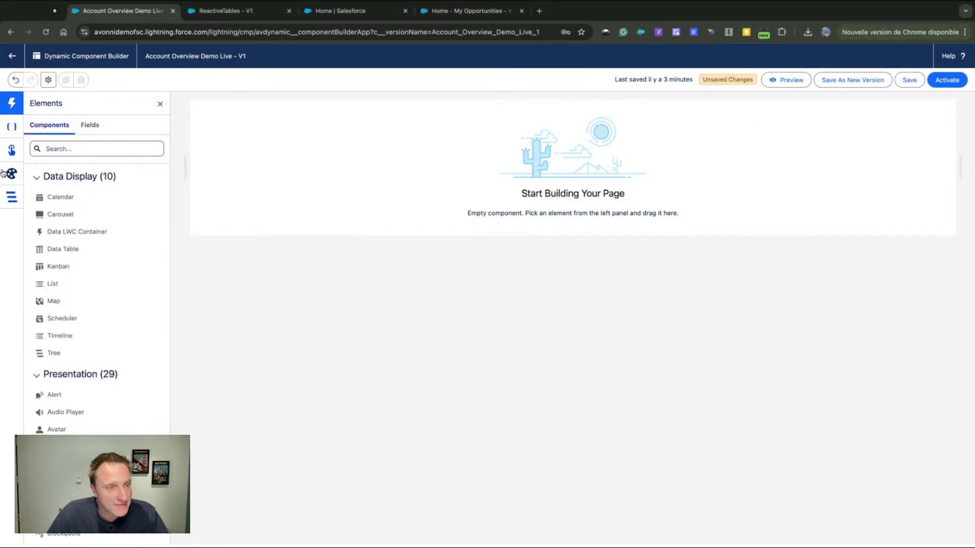
Examine the types offered for a new resource without creating one, and view the component's interactions
click(13, 128)
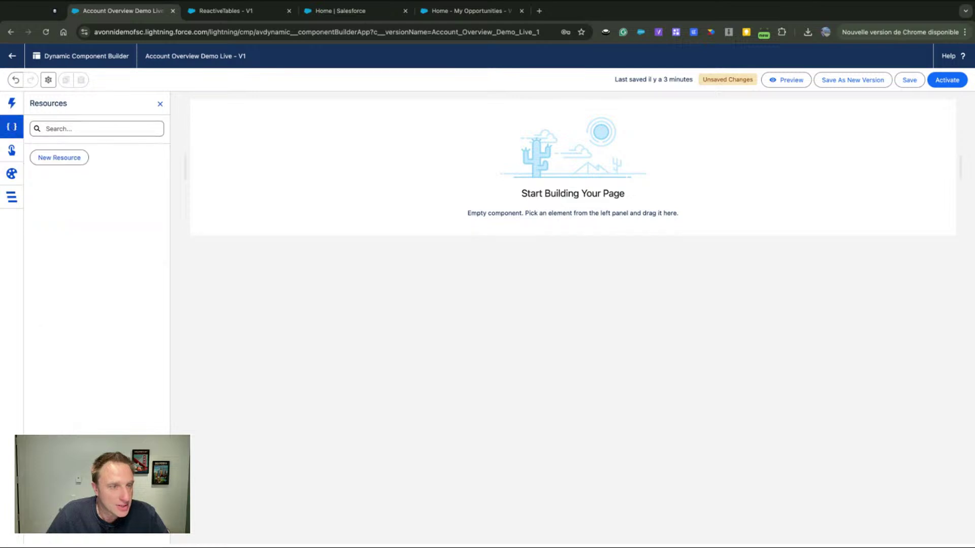
click(66, 158)
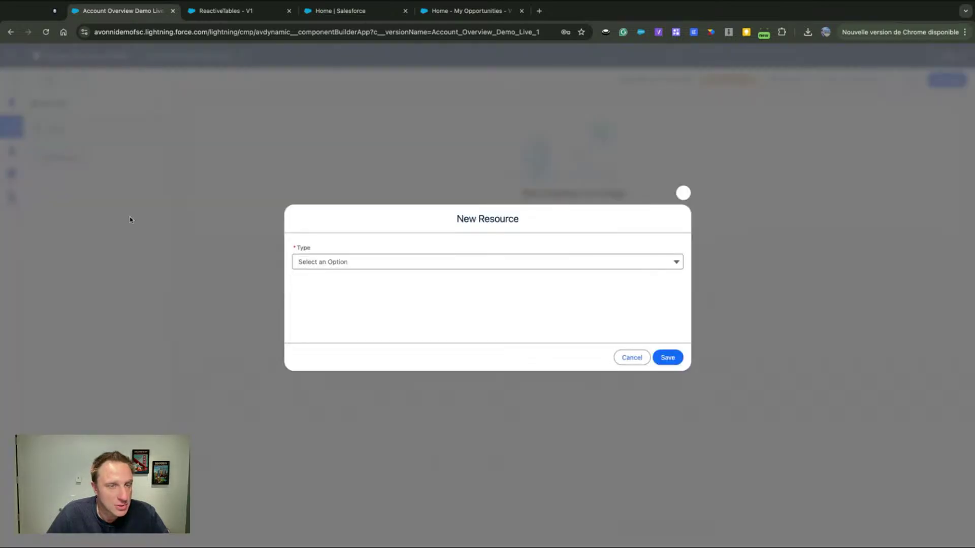
click(362, 263)
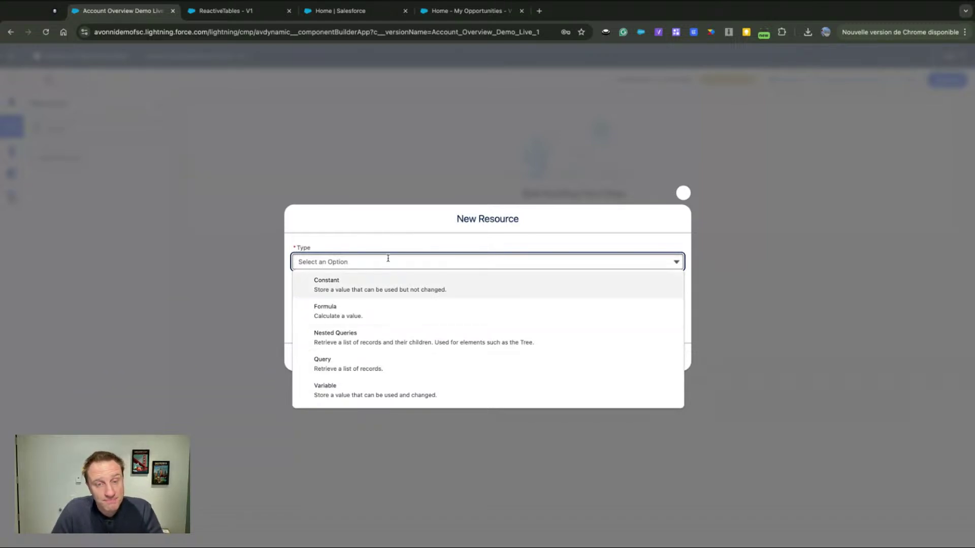
click(682, 193)
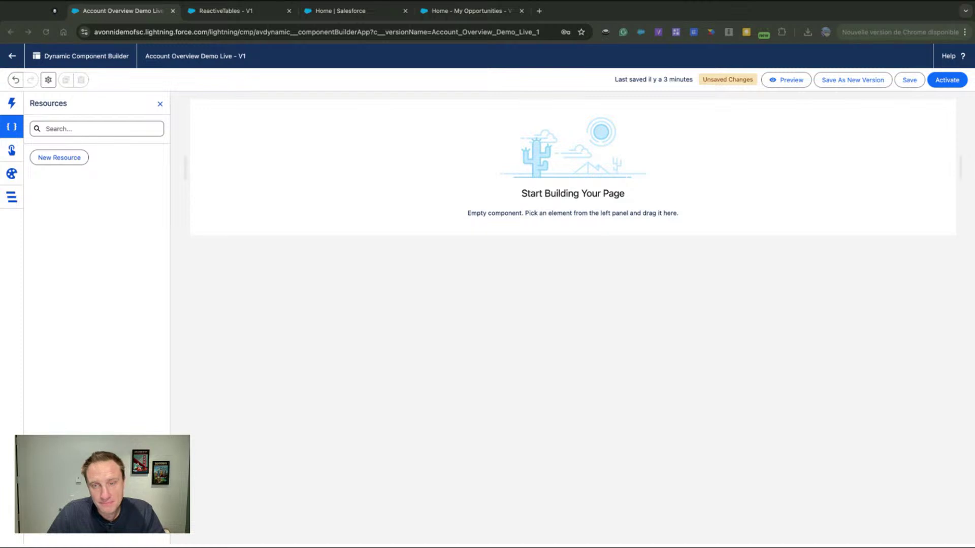
click(10, 152)
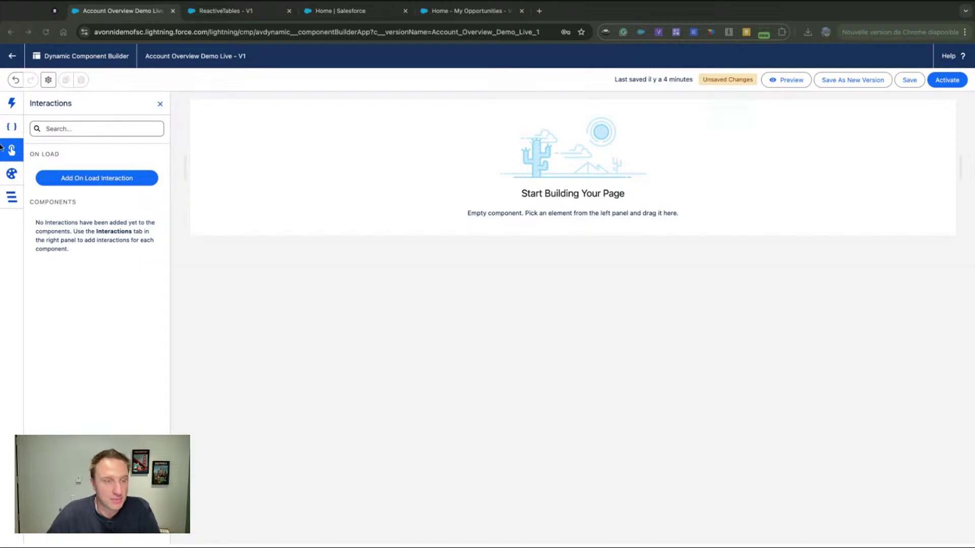
View the component's styles and its structure, and return to the list of components
click(12, 174)
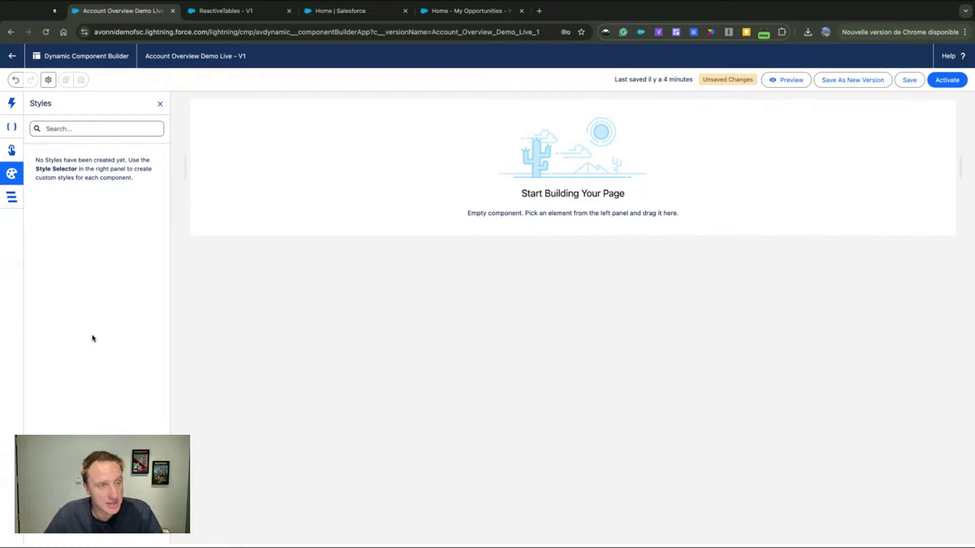
click(12, 198)
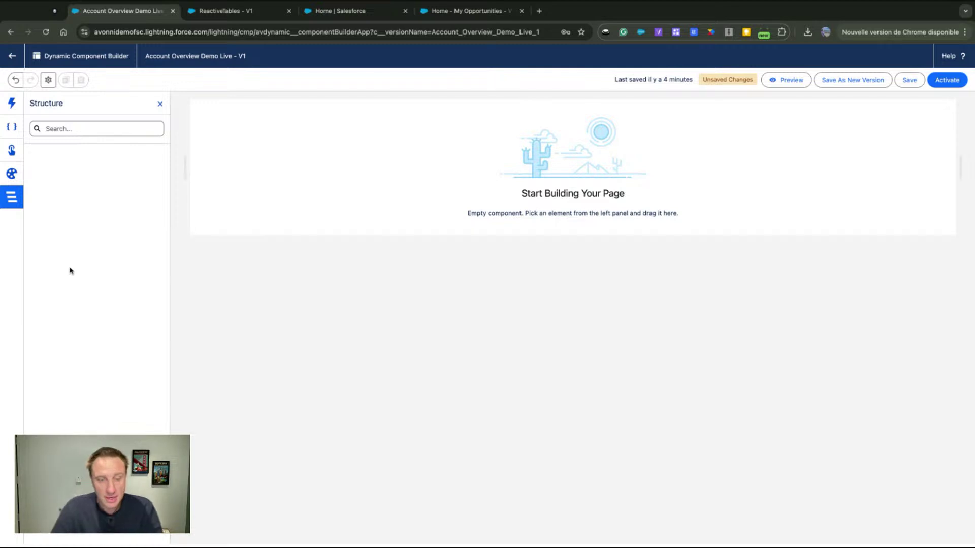
click(11, 103)
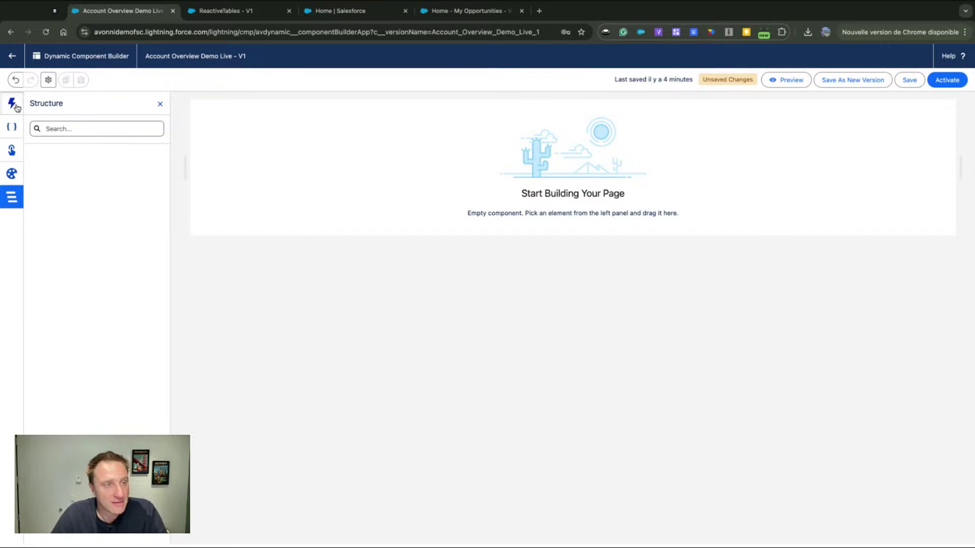
Place a Columns component on the empty canvas and add a second column to it
click(99, 149)
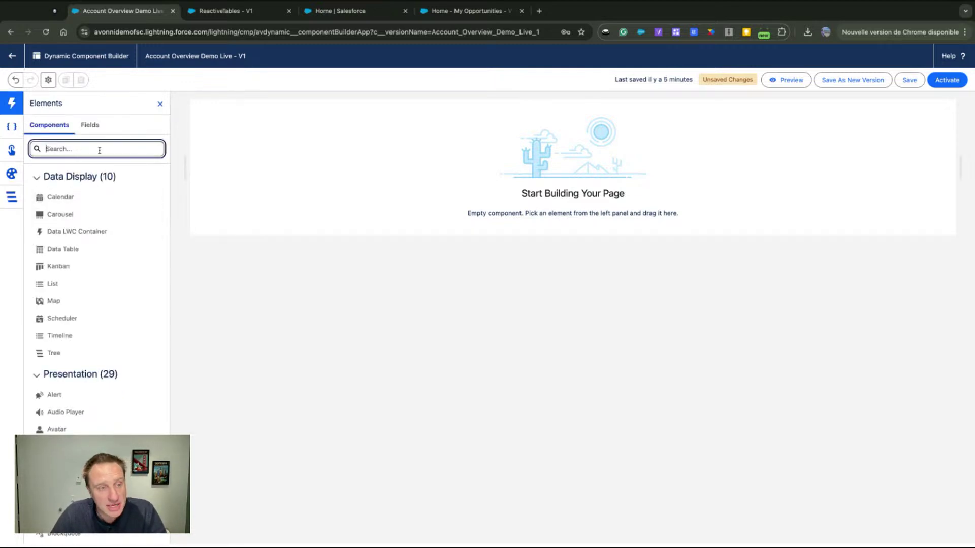
text(col)
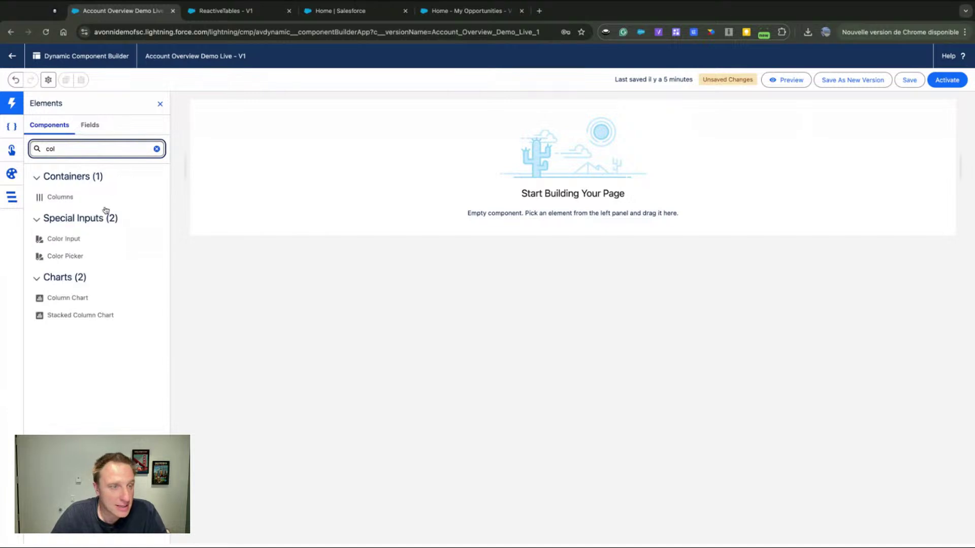
drag(54, 197, 613, 147)
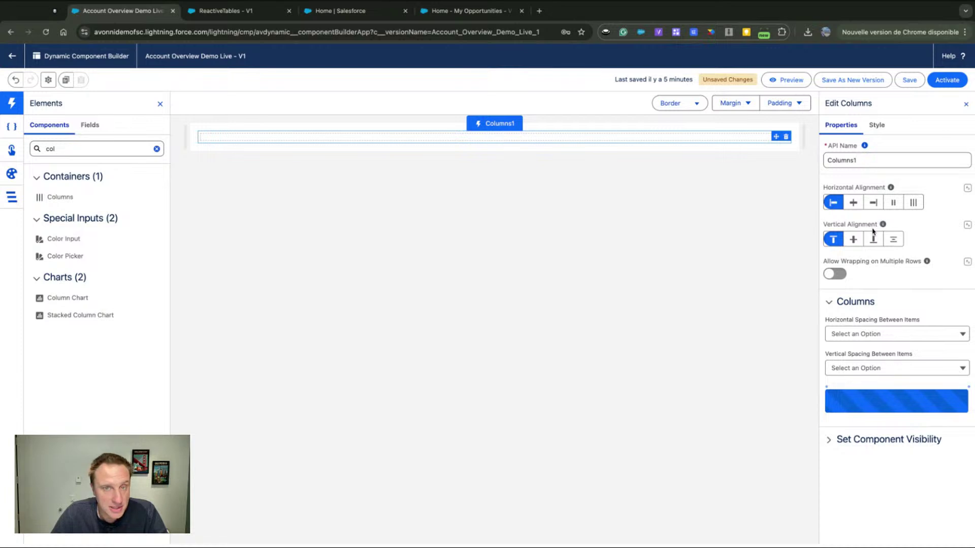
click(967, 388)
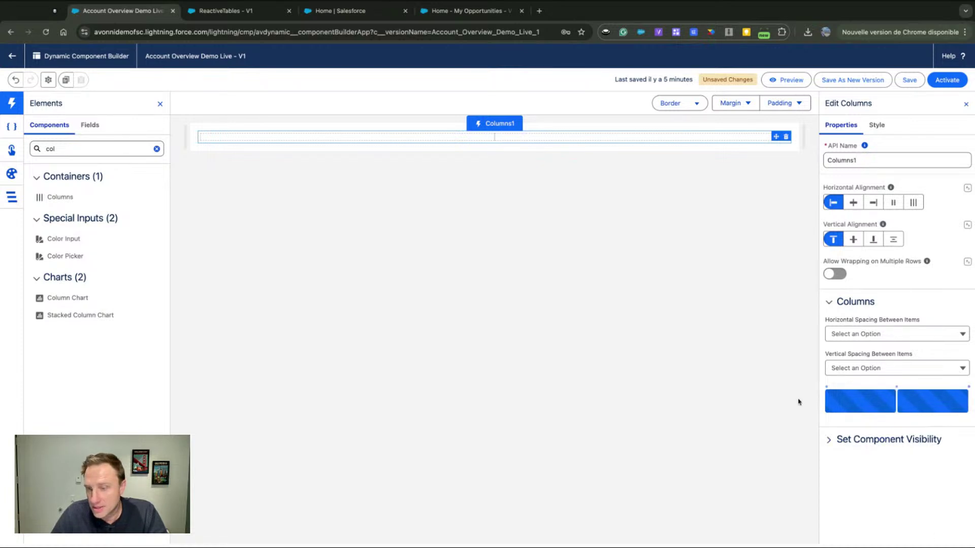
Make the first column's type Fixed with a size of 4
click(868, 406)
click(878, 455)
scroll(882, 476, down, 1)
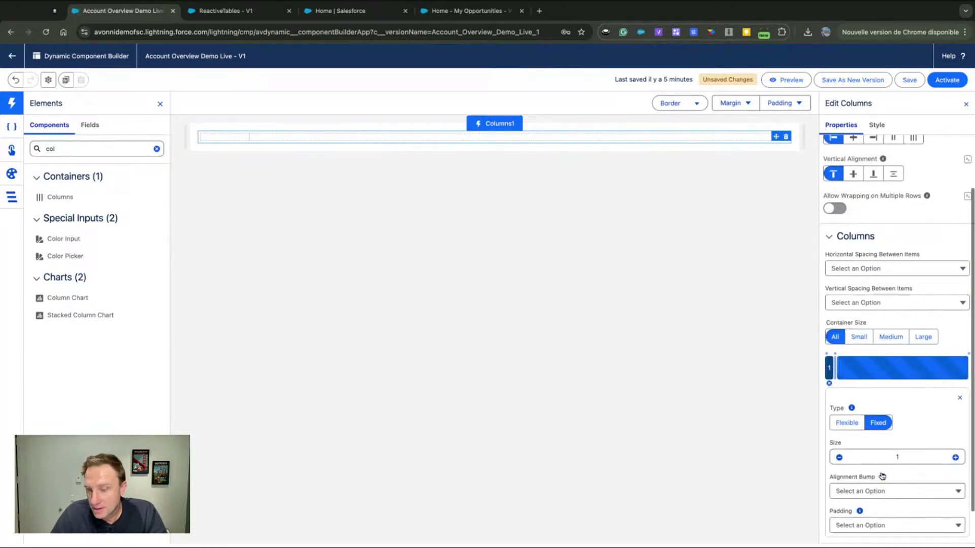
scroll(883, 476, down, 1)
click(902, 424)
key(BackSpace)
text(4)
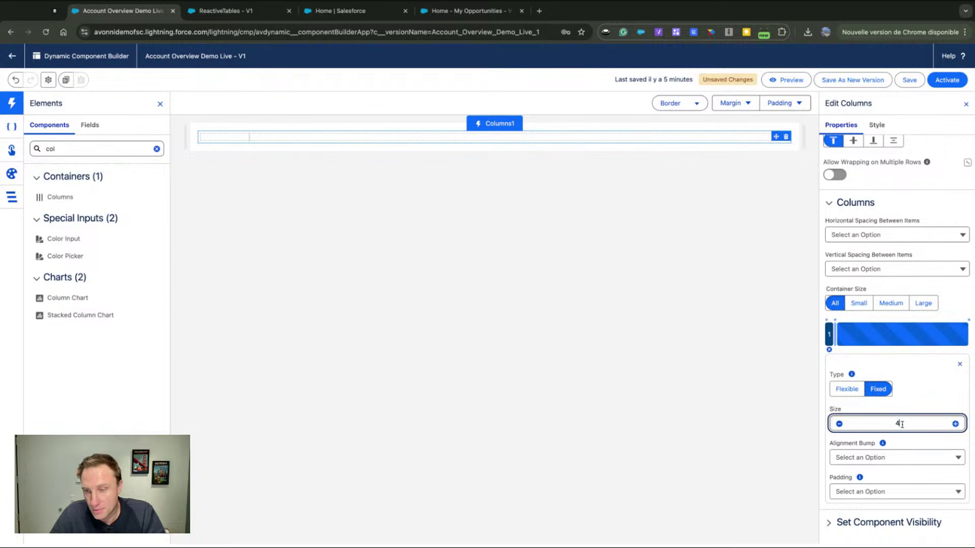
Make the second column's type Fixed with a size of 8
click(903, 337)
click(877, 389)
click(899, 423)
key(BackSpace)
text(8)
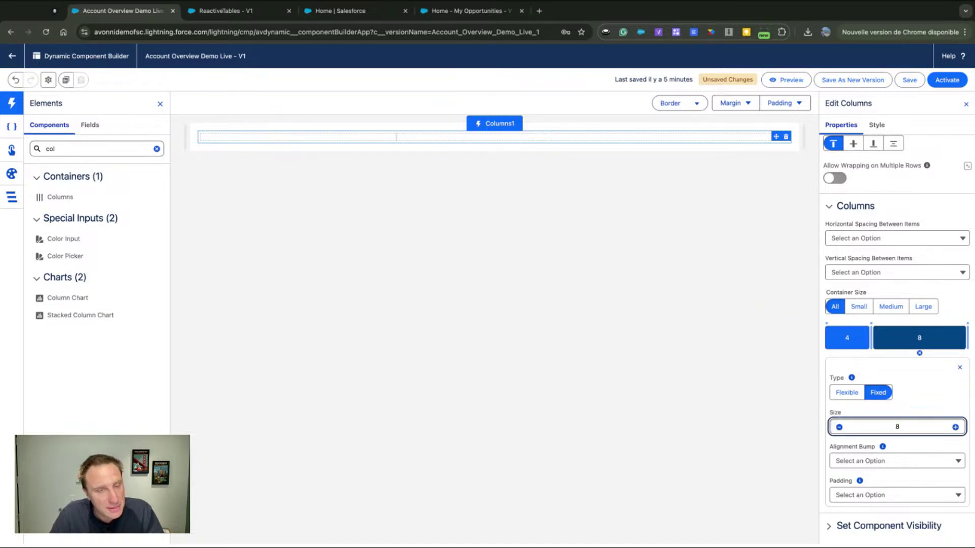
click(893, 409)
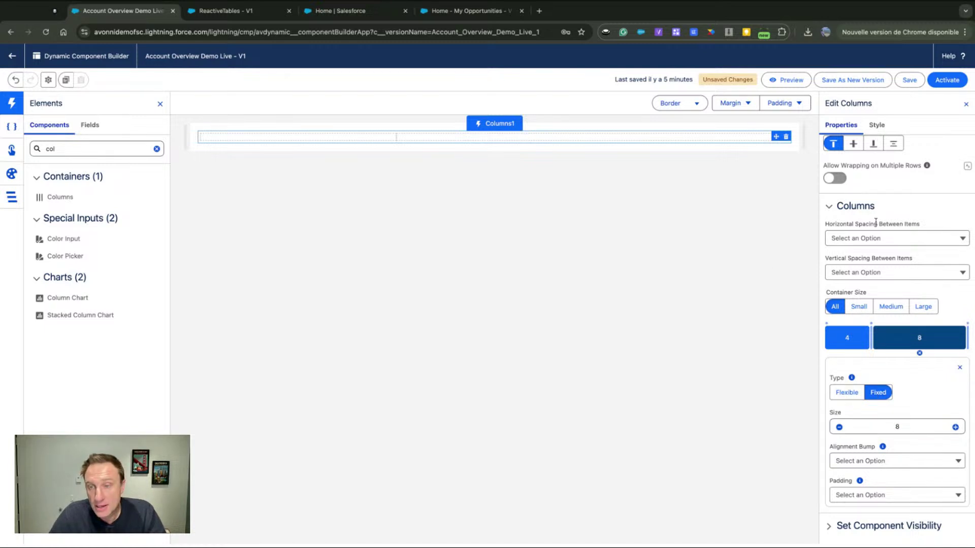
Set the horizontal spacing between the items of the Columns component to Medium
click(909, 238)
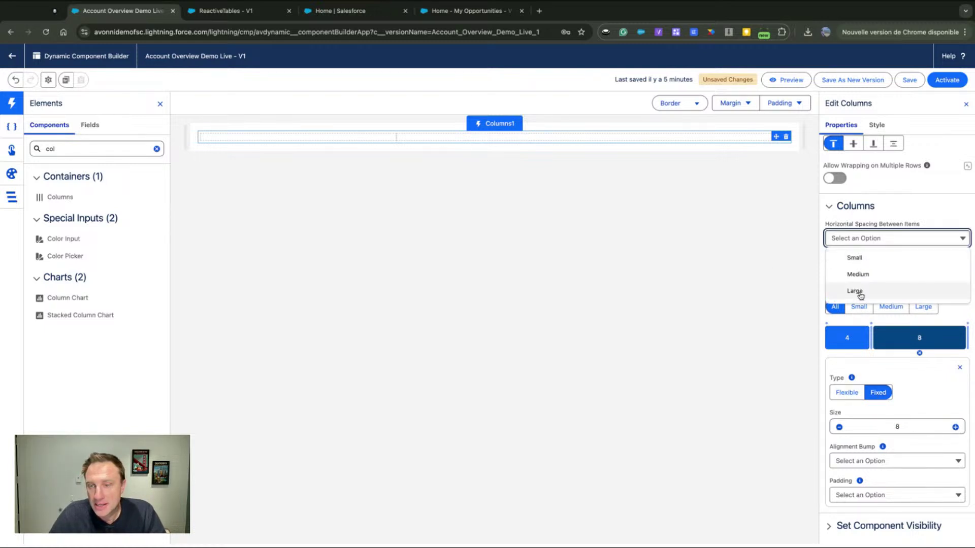
click(863, 273)
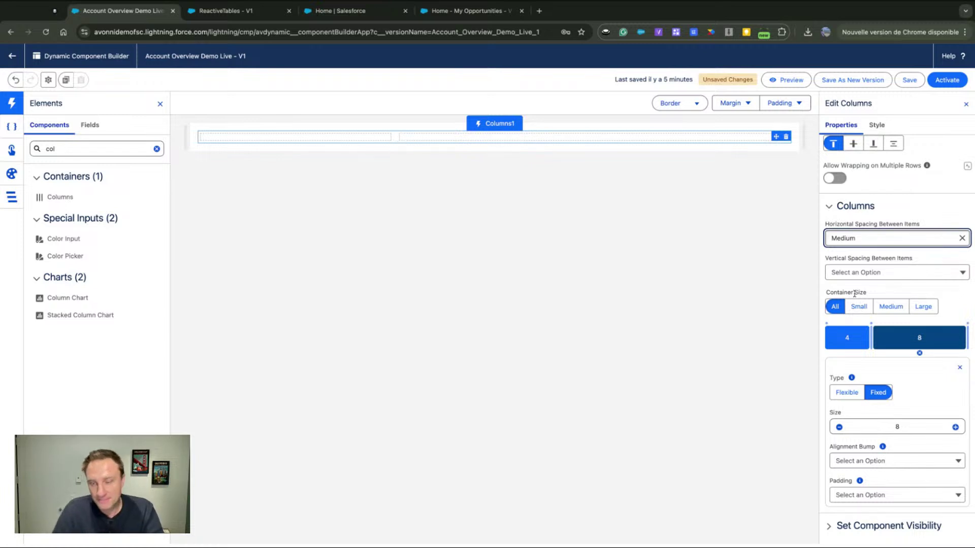
scroll(852, 228, up, 1)
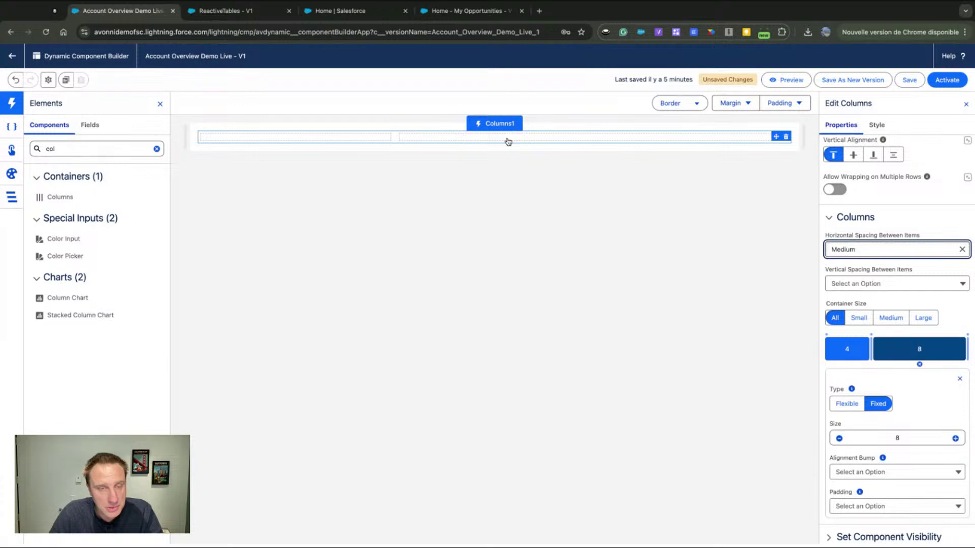
Place a Card component in the first column and title it "Contacts List"
click(123, 149)
text(card)
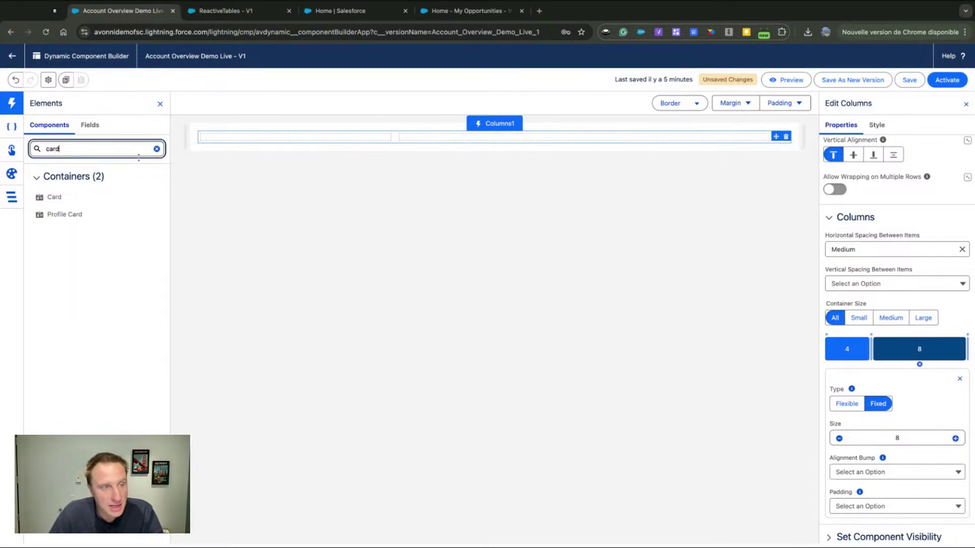
drag(53, 199, 374, 130)
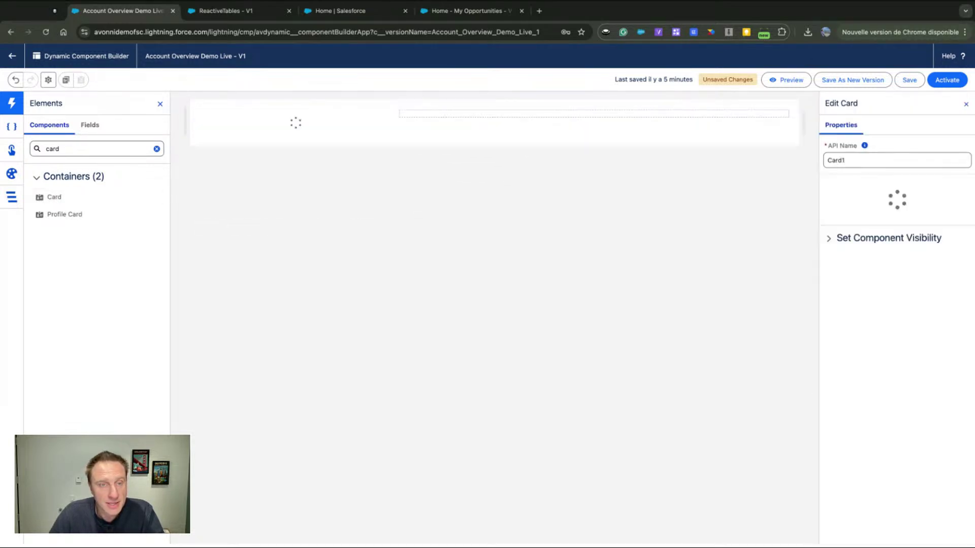
triple_click(856, 201)
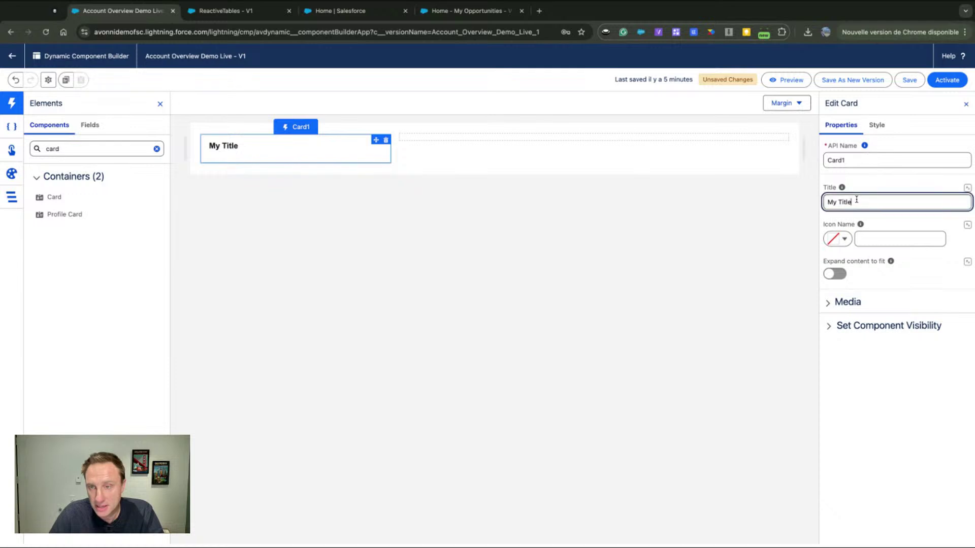
text(Contact)
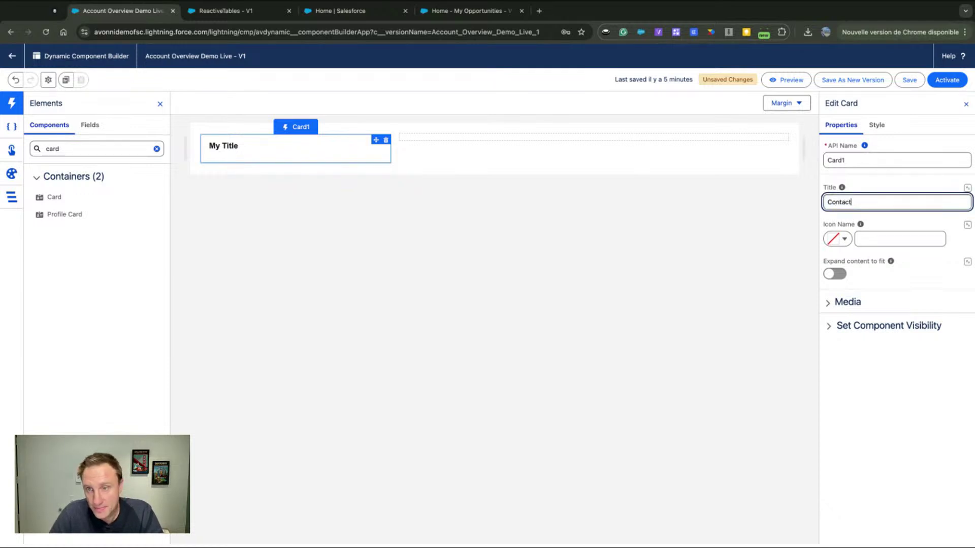
text(s List)
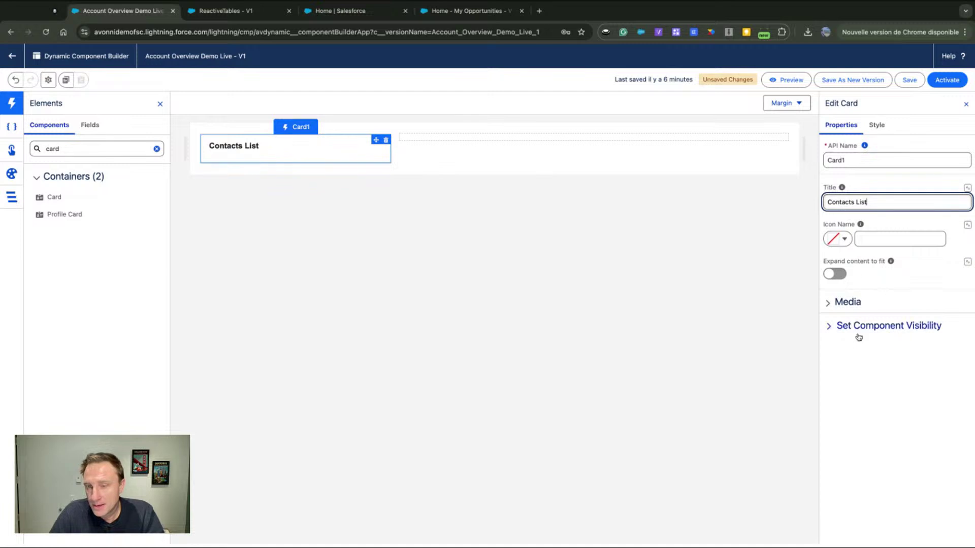
Give the Contacts List card the standard:employee_contact icon
click(837, 242)
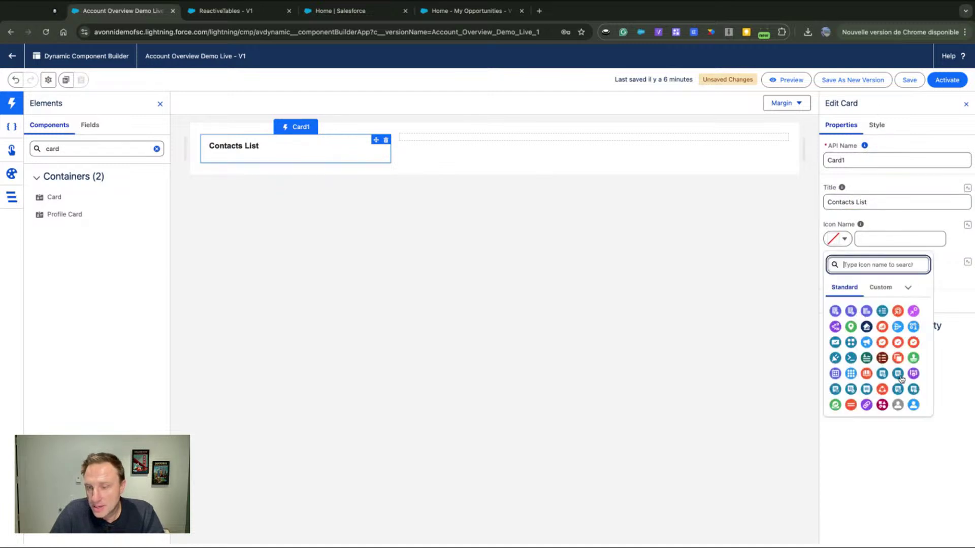
text(contact)
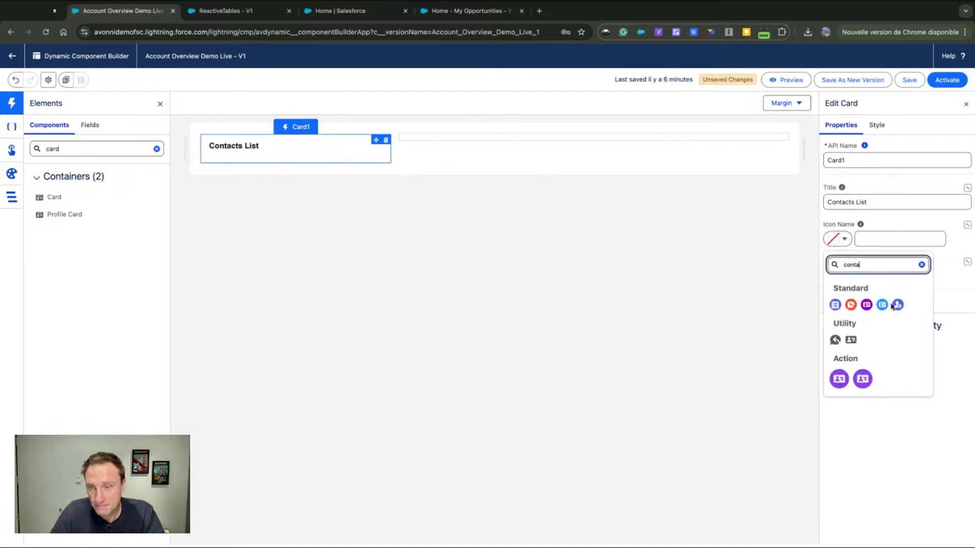
click(886, 307)
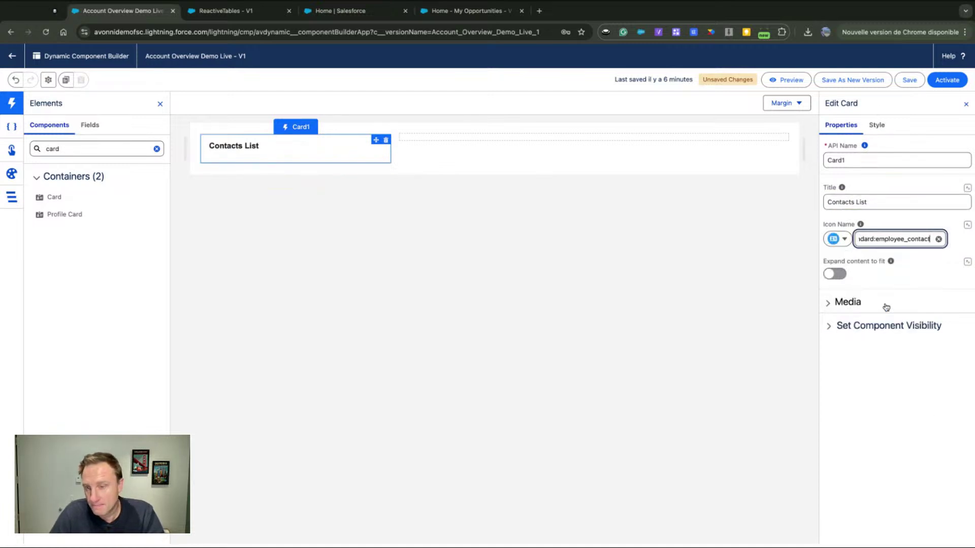
Create a custom style named customCard for the Contacts List card
click(876, 127)
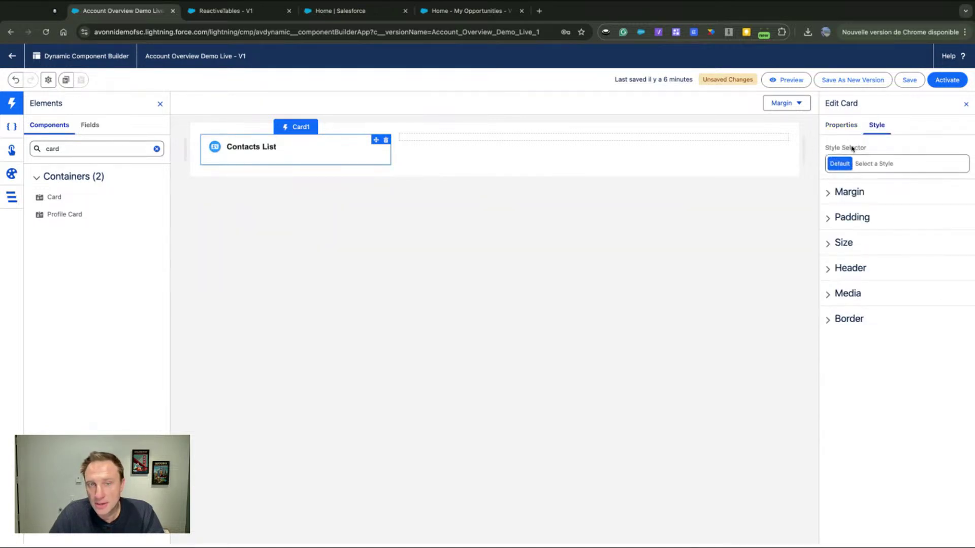
click(871, 164)
text(dustomer)
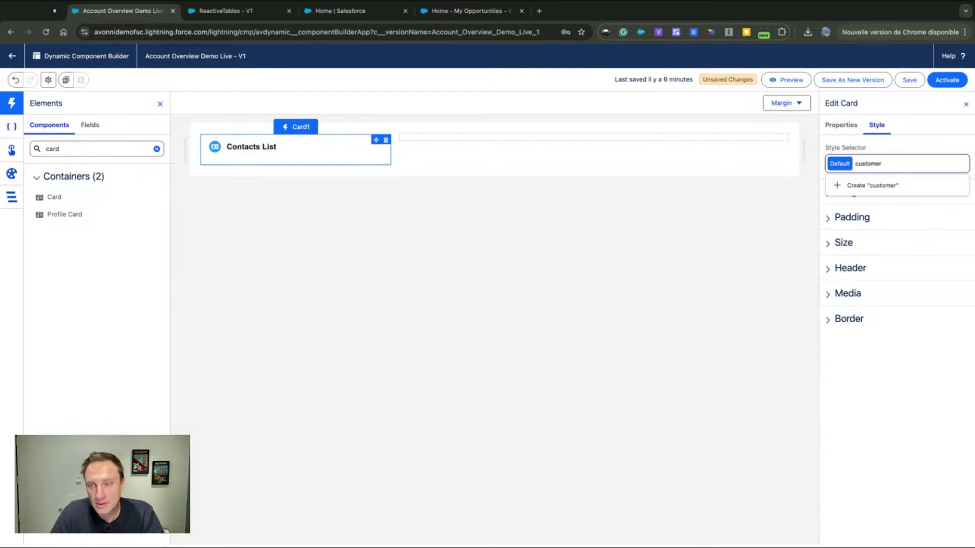
text(Card)
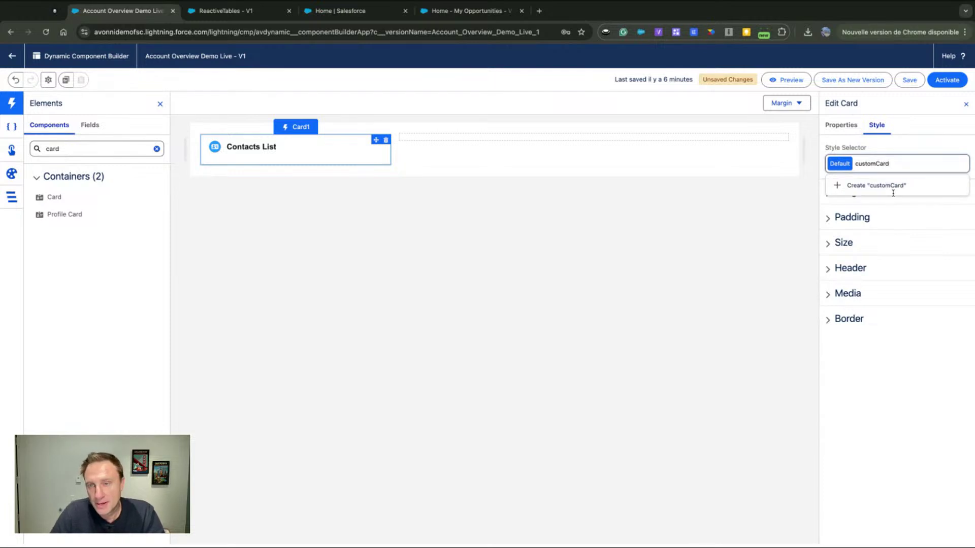
click(903, 187)
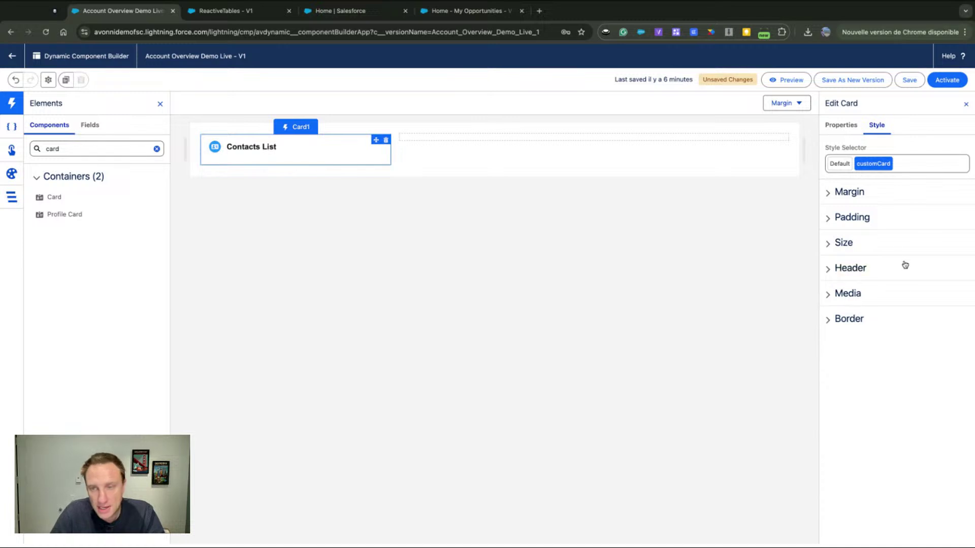
Give the customCard header a #f3f3f3 background and a 1 px bottom border in #939393
click(844, 271)
click(837, 303)
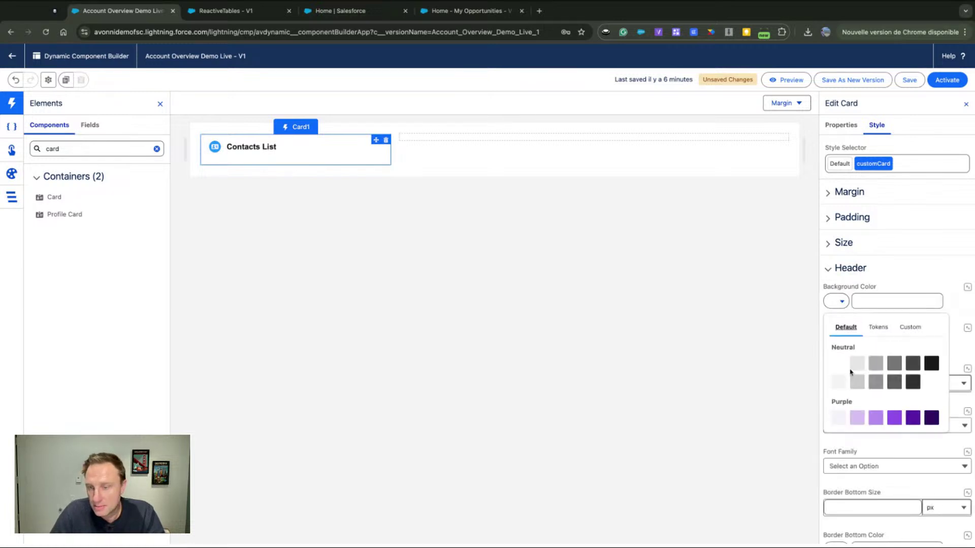
scroll(857, 455, down, 3)
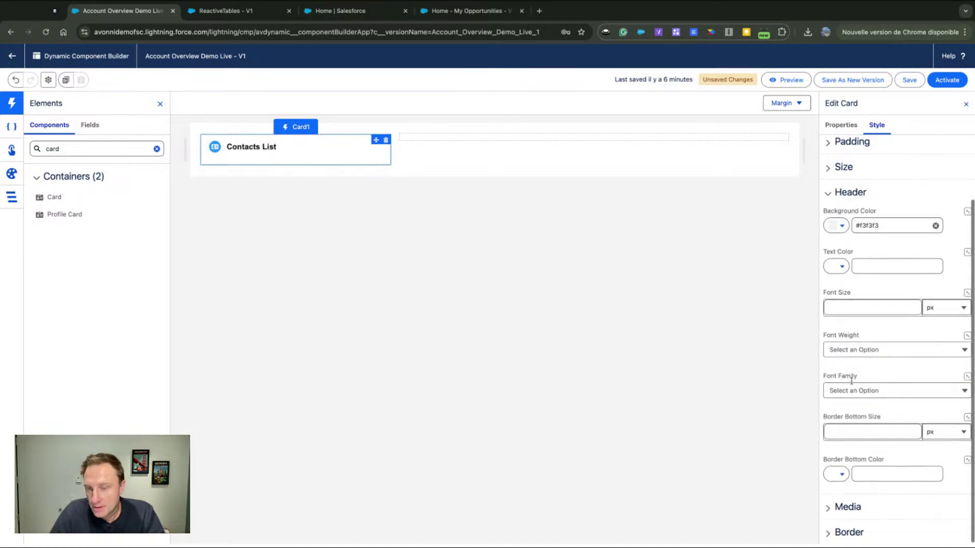
click(839, 473)
click(875, 517)
click(858, 429)
Set the font weight of the customCard header to 500 - Medium
click(850, 349)
click(868, 433)
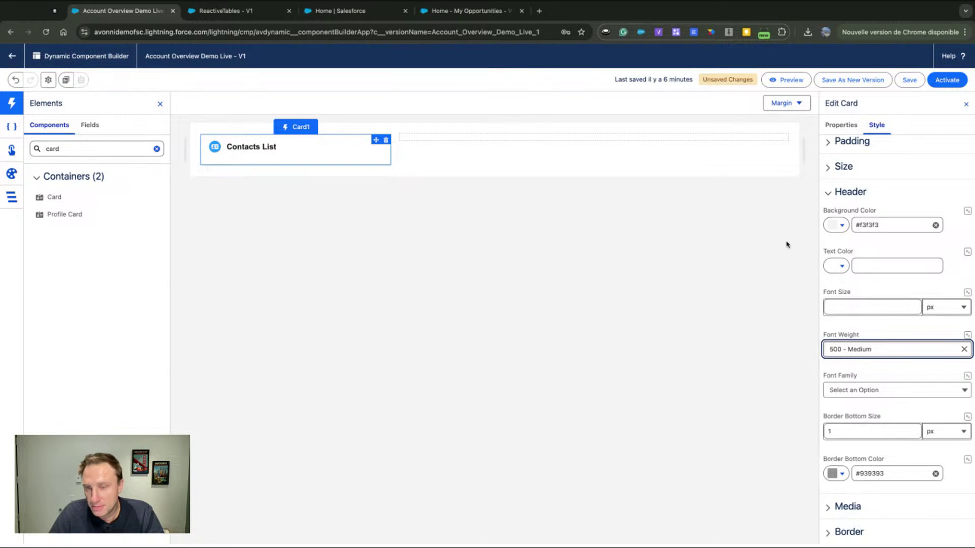
click(844, 303)
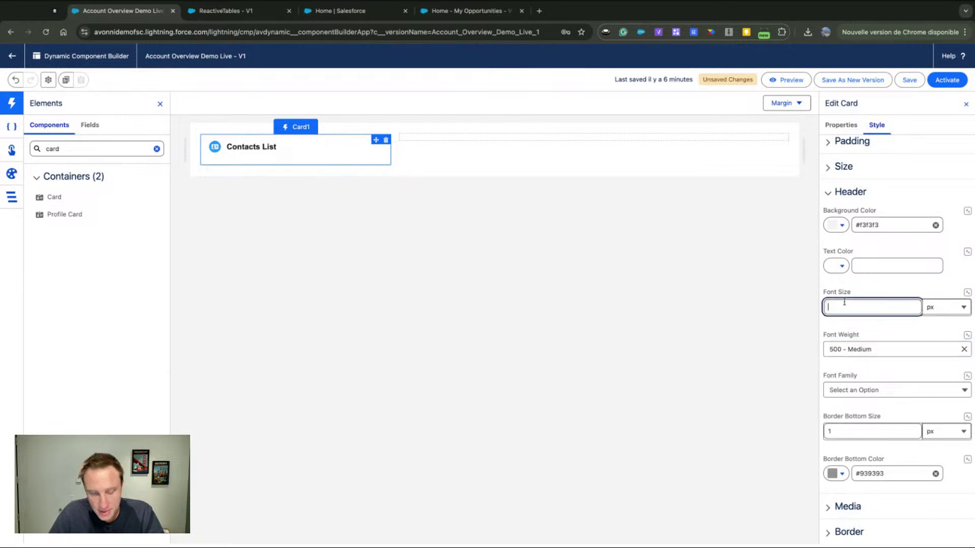
Preview the component with the styled card, and return to editing with the card's style settings open
click(778, 81)
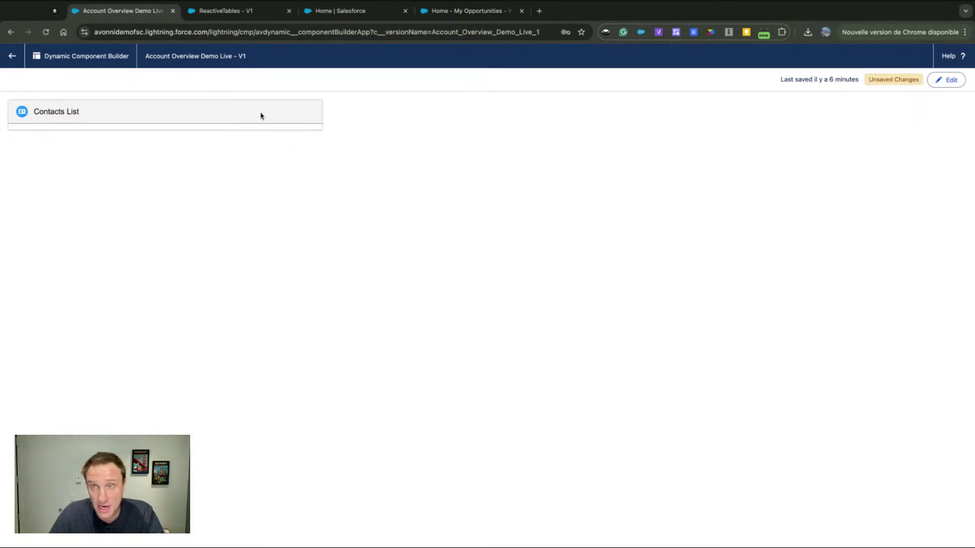
click(948, 80)
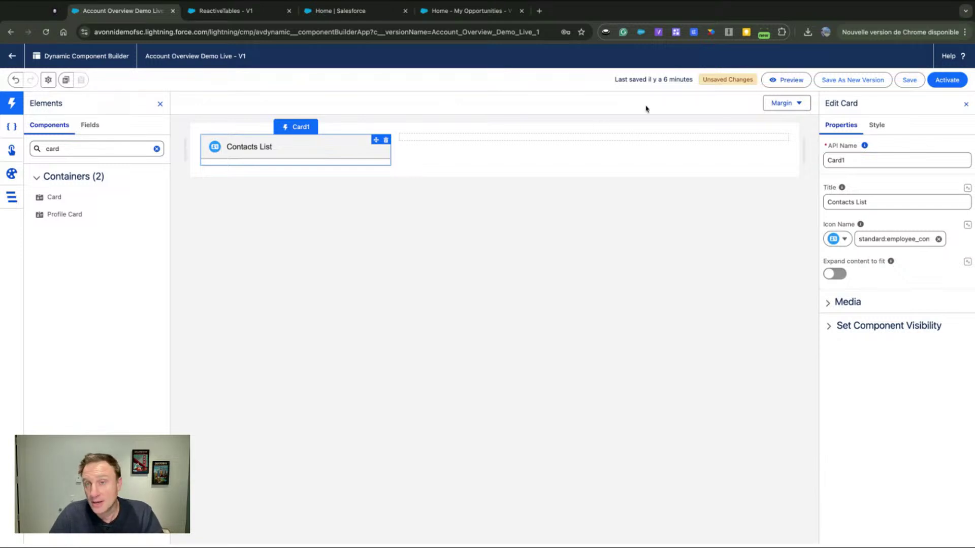
click(790, 80)
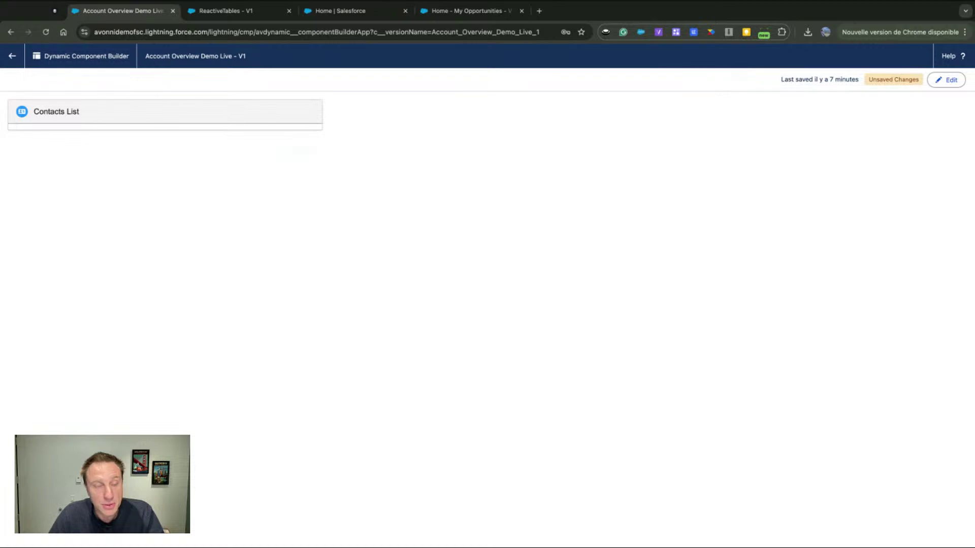
click(948, 80)
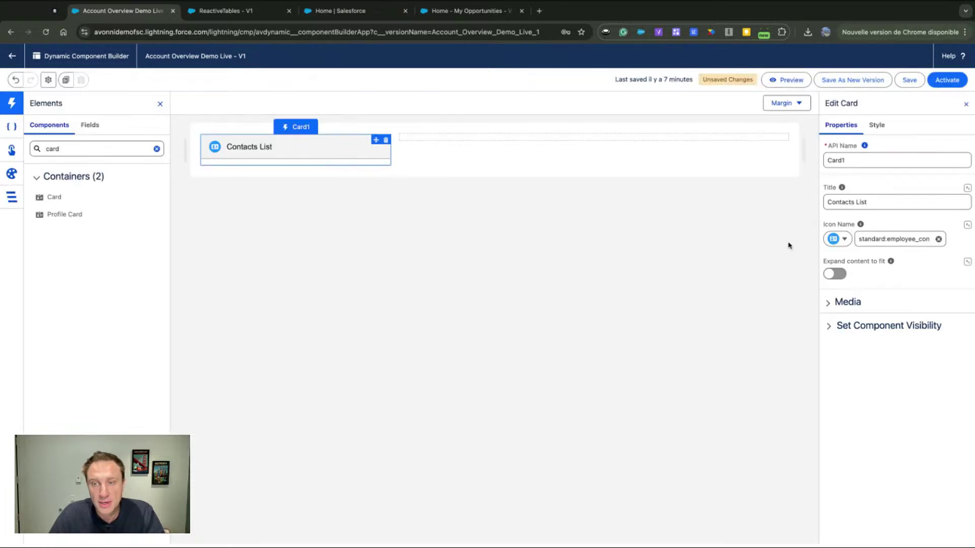
click(877, 125)
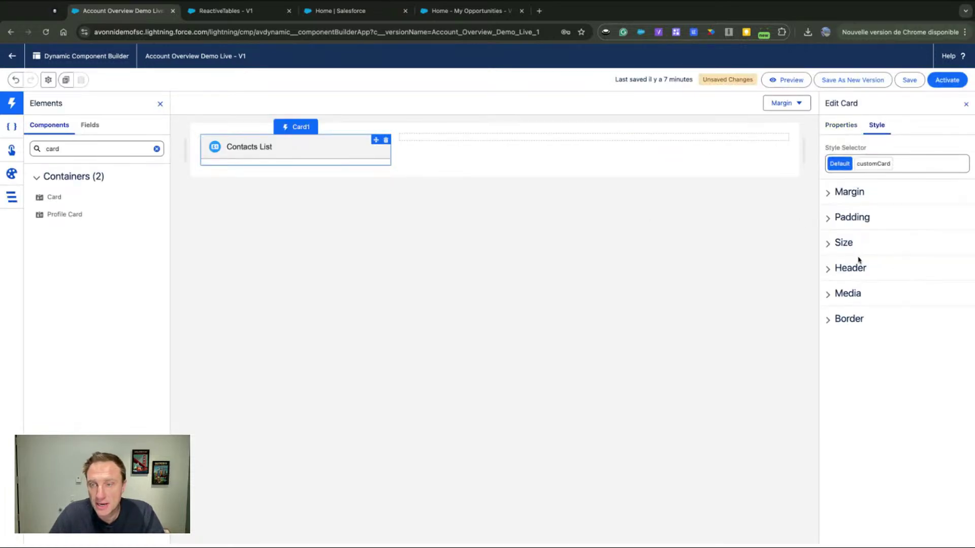
Set the border radius of the customCard style to 15, check it in the preview, and return to editing
click(860, 168)
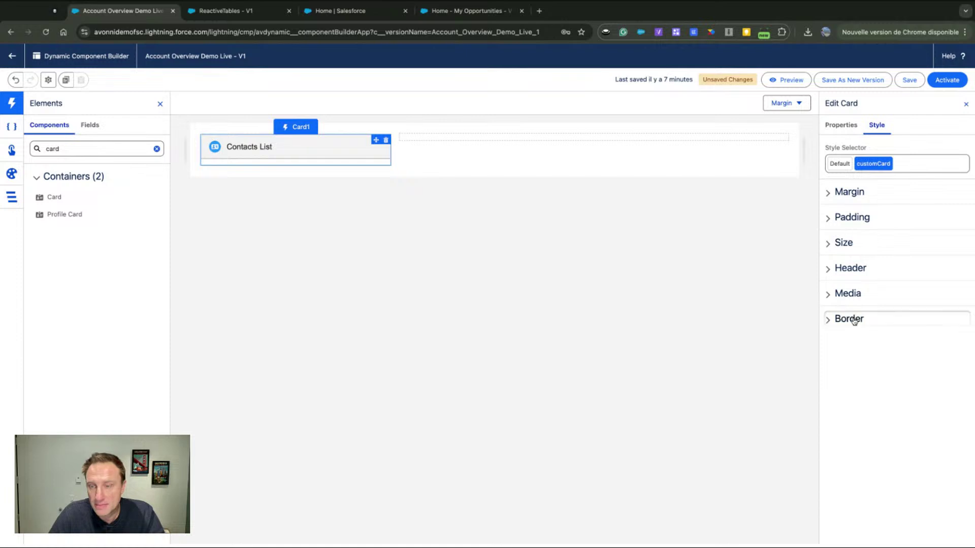
click(852, 318)
click(844, 436)
text(15)
click(285, 291)
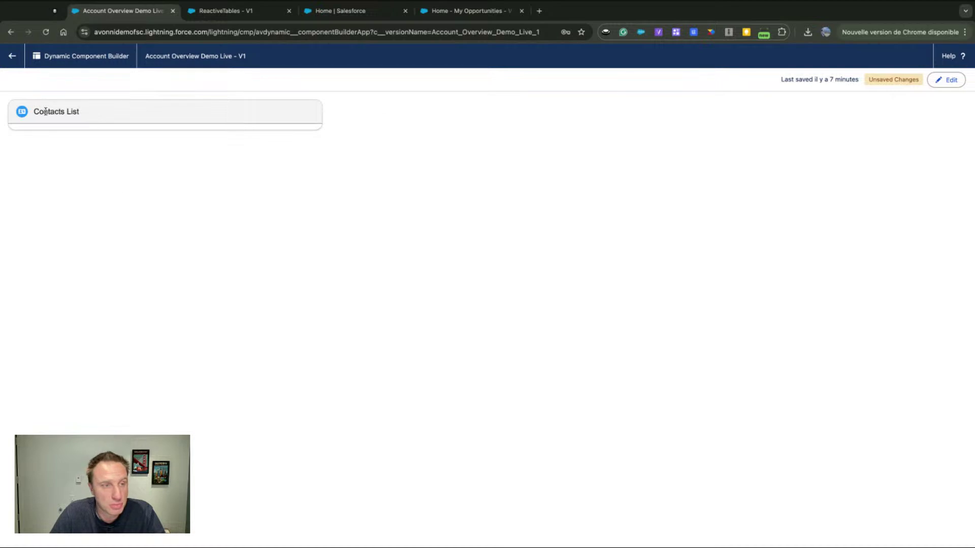
click(945, 80)
Find the List component and place it inside the Contacts List card
double_click(76, 149)
text(list)
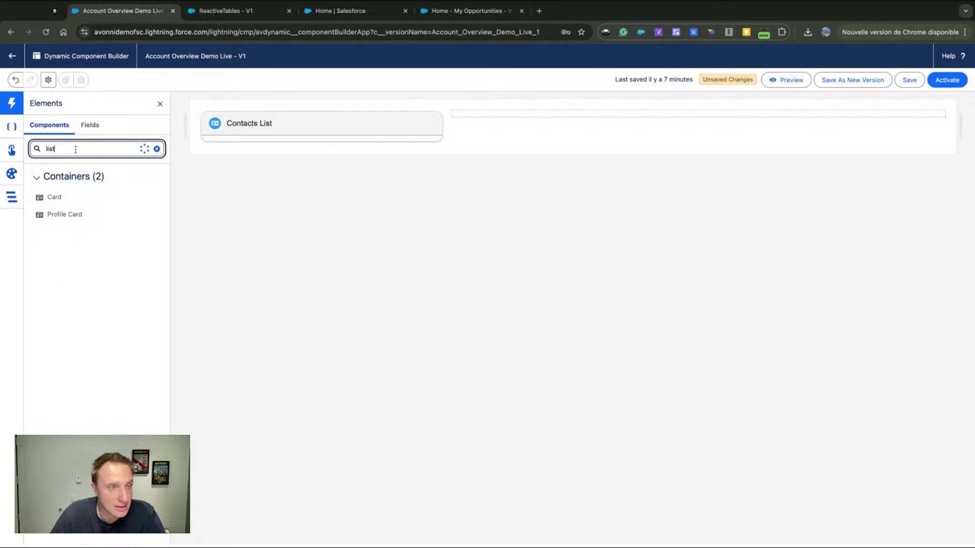
drag(53, 198, 352, 169)
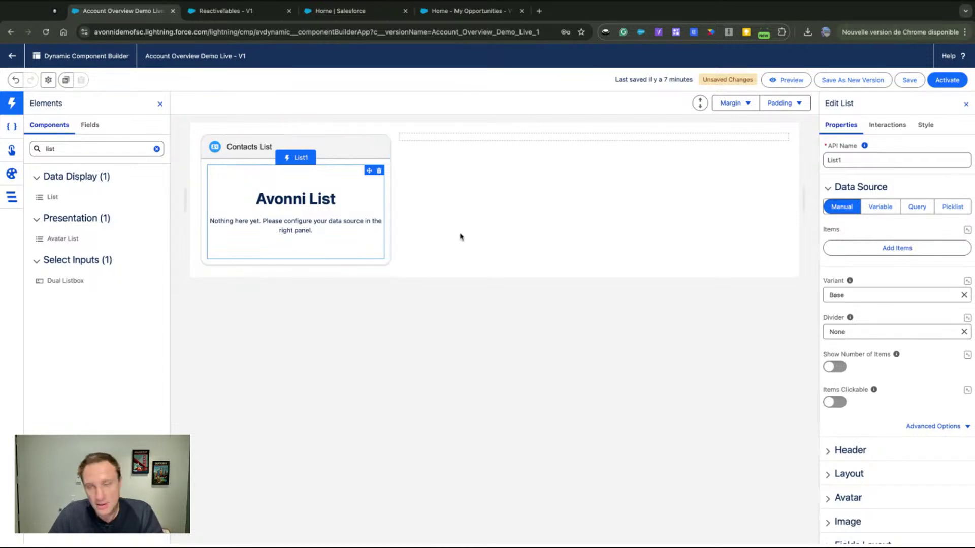
Switch the list's data source to a query and define a new query named contactQuery on the Contact object
click(914, 209)
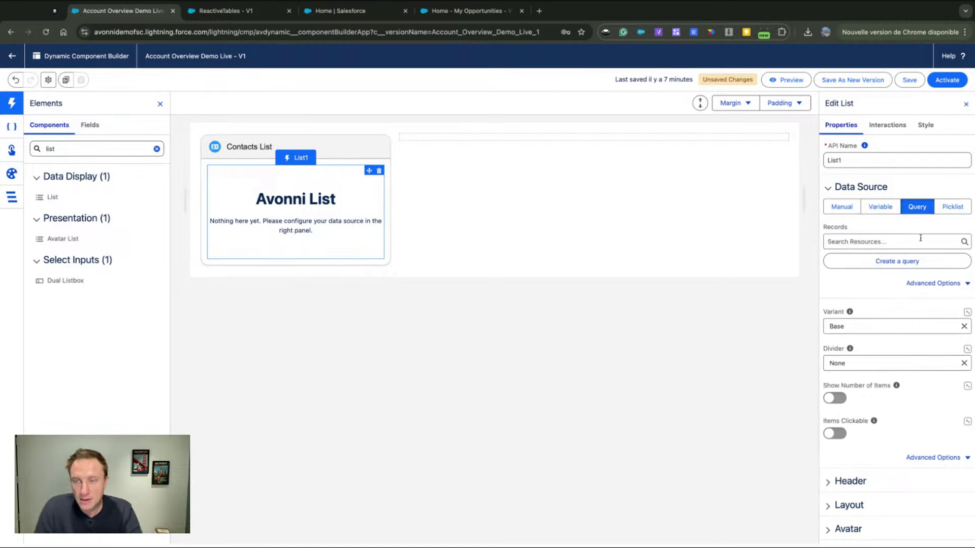
click(866, 262)
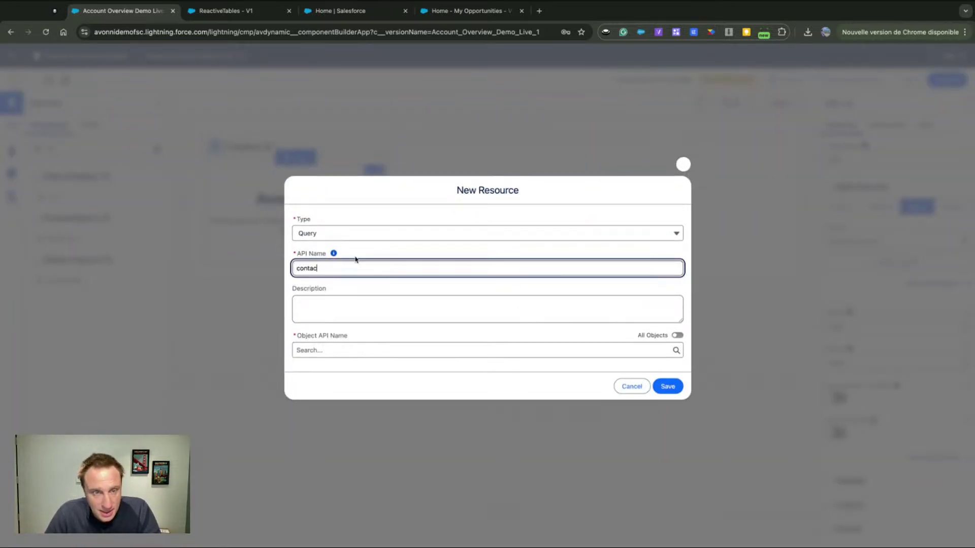
click(331, 350)
text(conta)
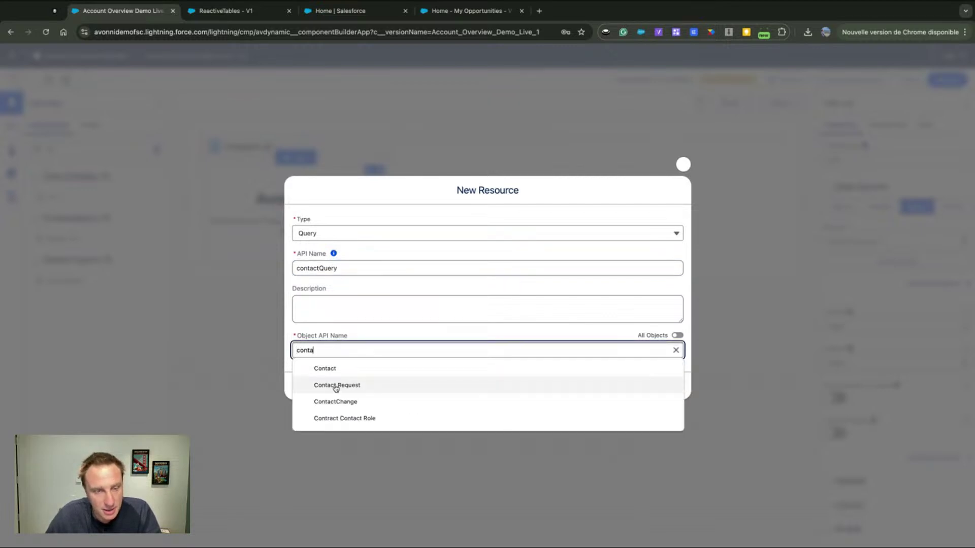
click(337, 369)
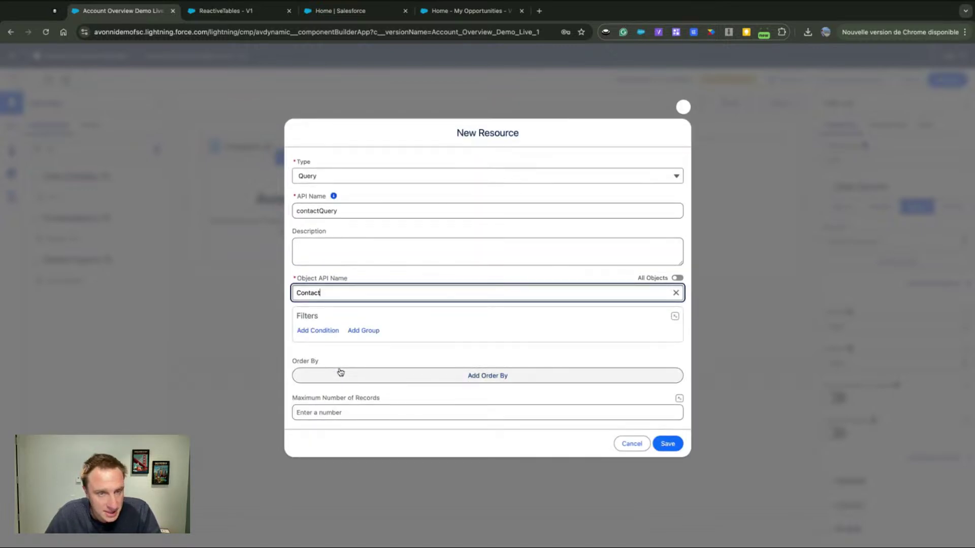
Filter contactQuery to records whose related Account ID equals the $Component RecordId, and save the query
click(319, 332)
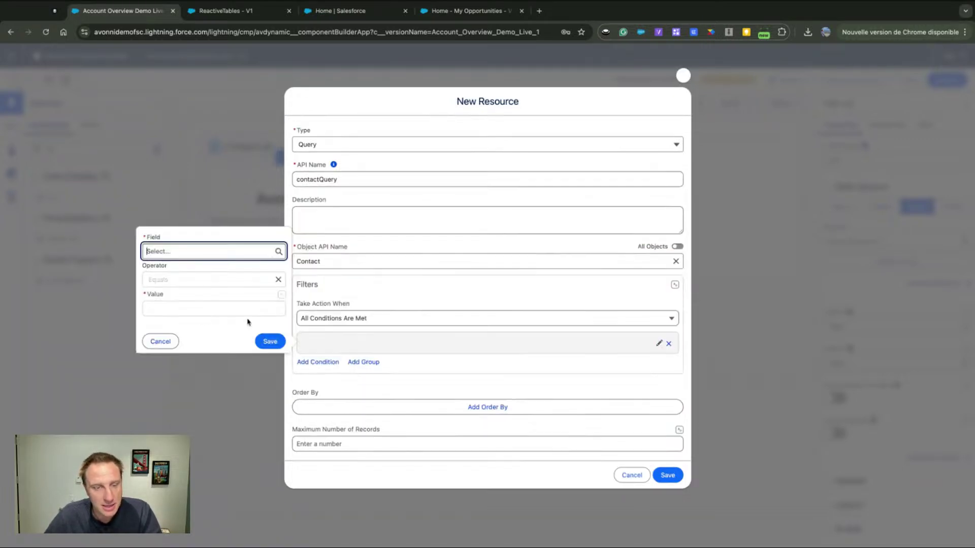
click(189, 251)
click(273, 269)
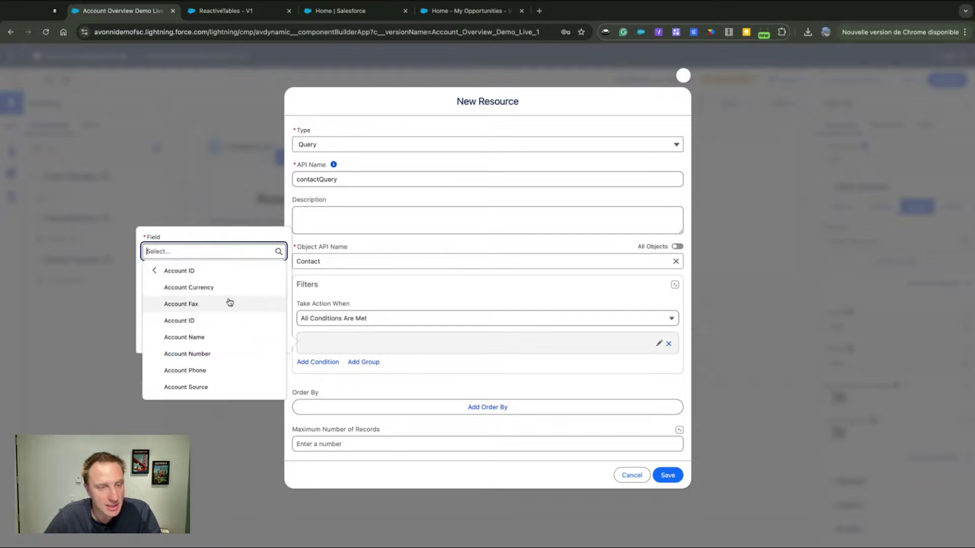
click(192, 321)
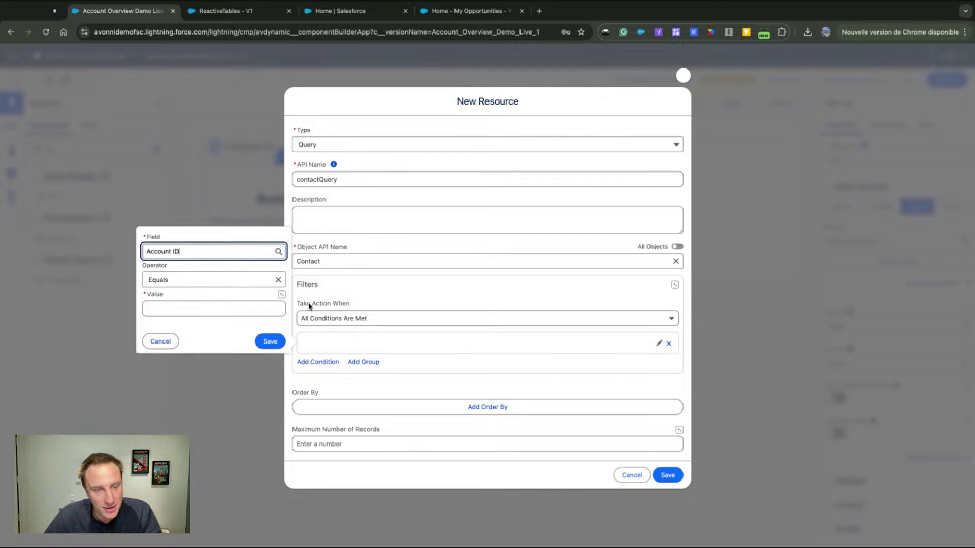
click(281, 294)
click(268, 328)
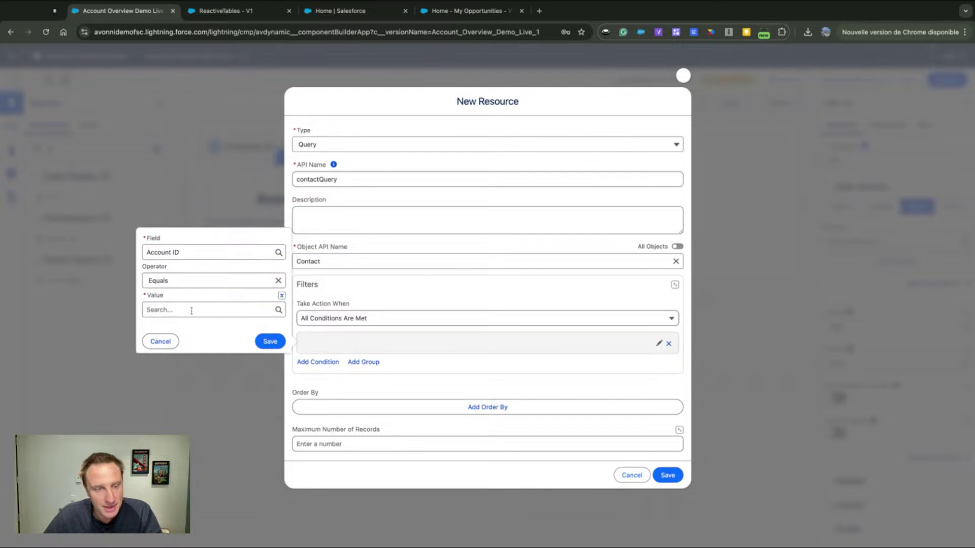
click(165, 310)
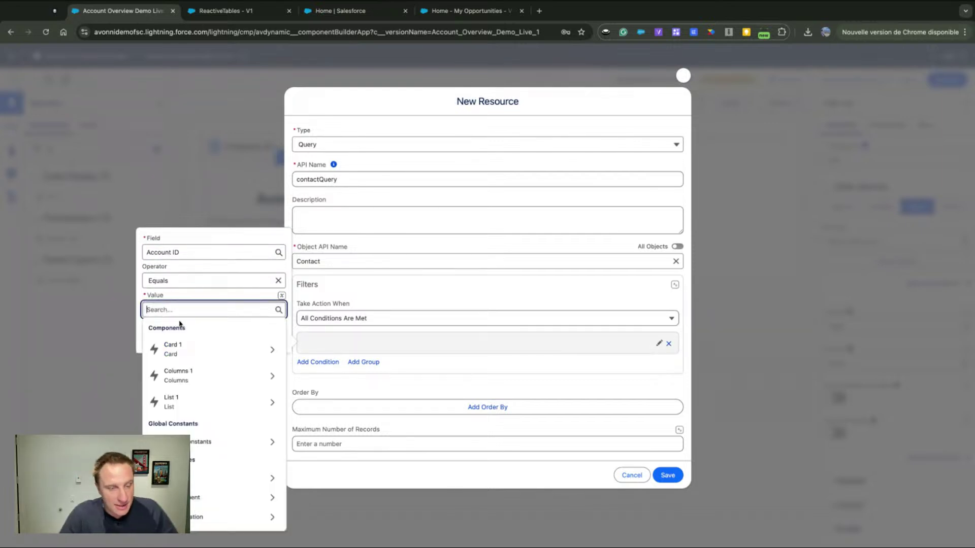
scroll(178, 487, down, 3)
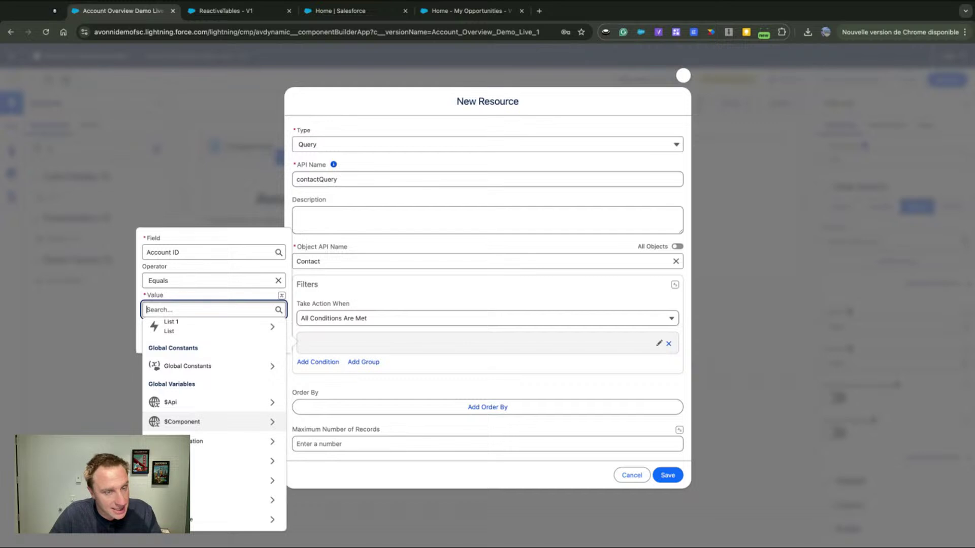
click(180, 422)
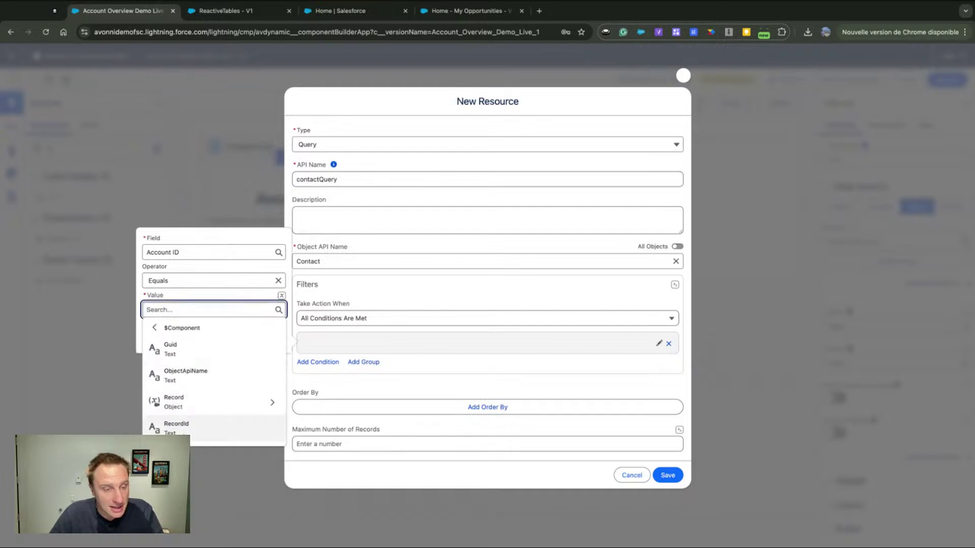
click(176, 428)
click(275, 347)
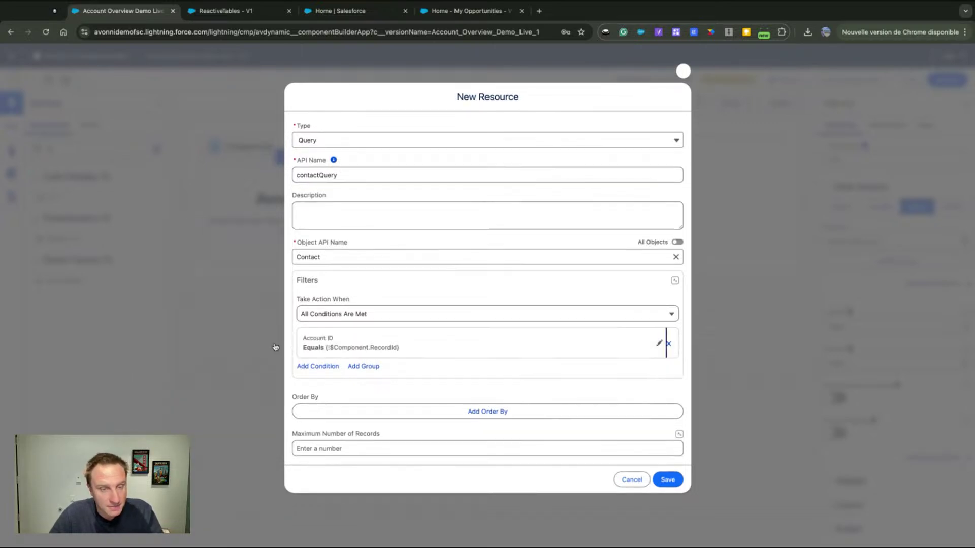
click(668, 481)
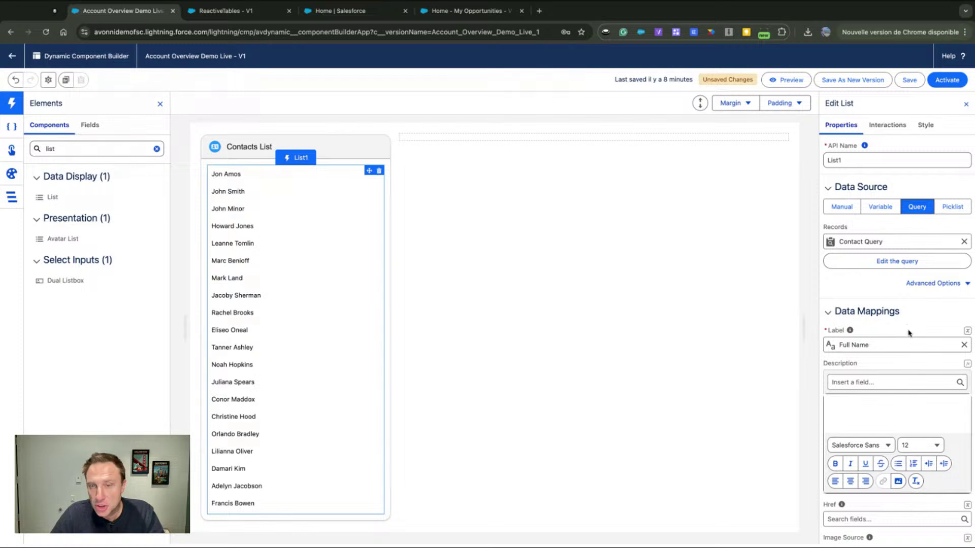
Map the image source of the list's avatar to the Picture URL field
scroll(909, 330, down, 5)
scroll(906, 333, down, 2)
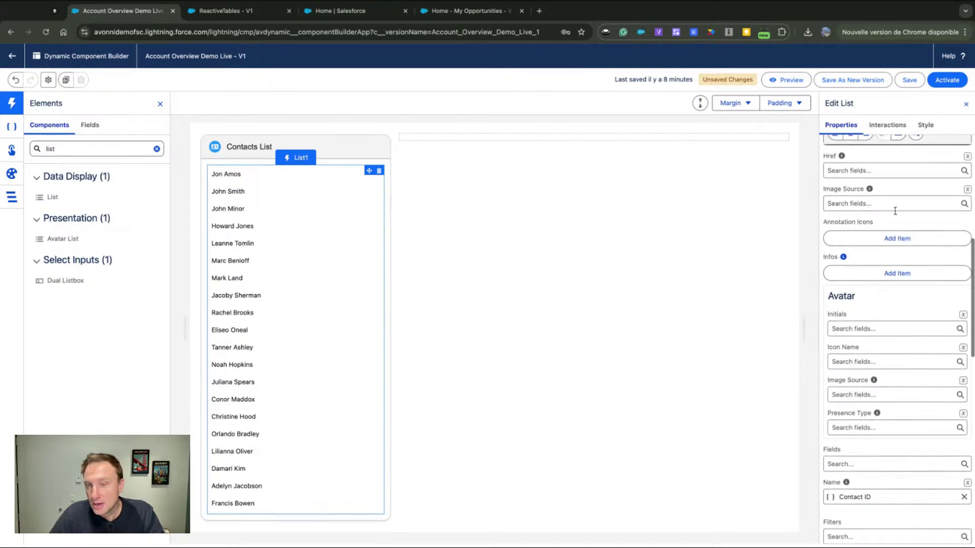
click(853, 395)
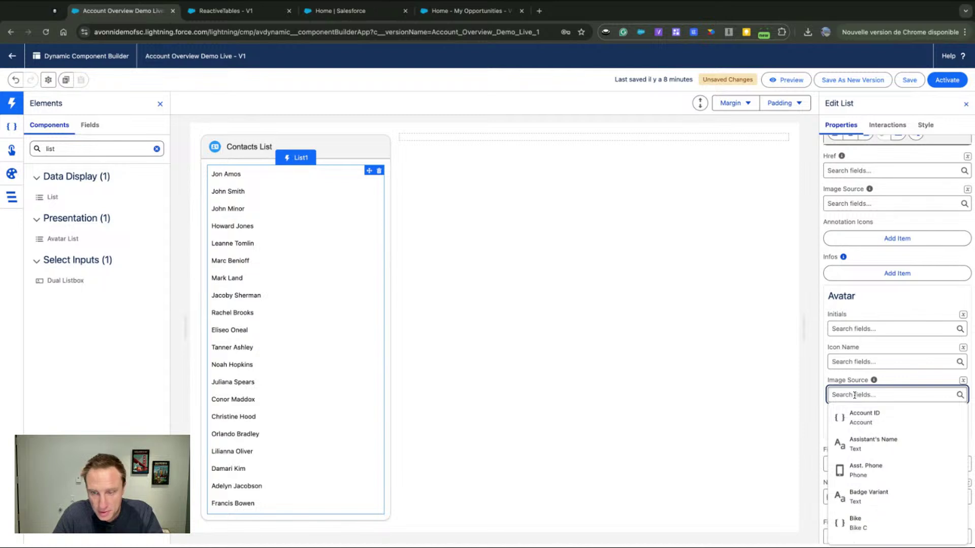
text(url)
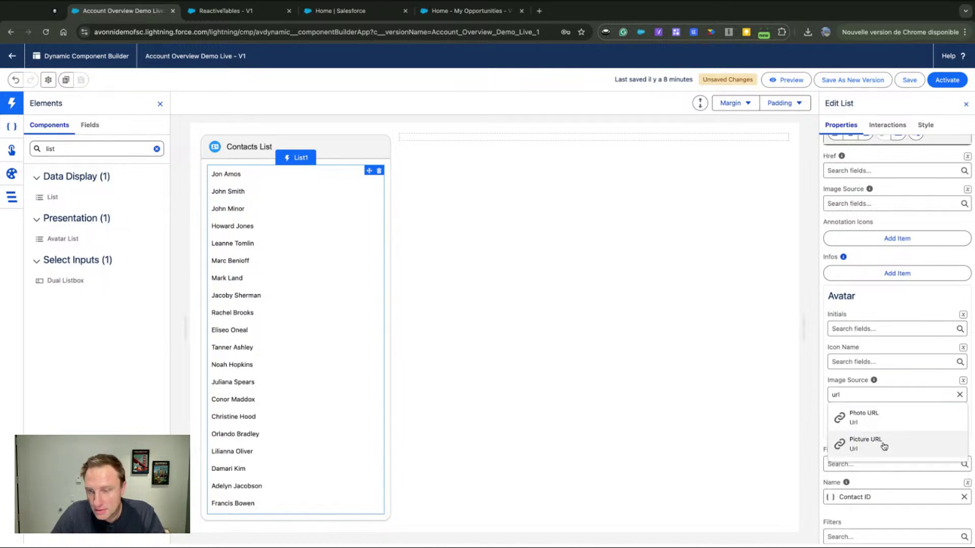
click(883, 448)
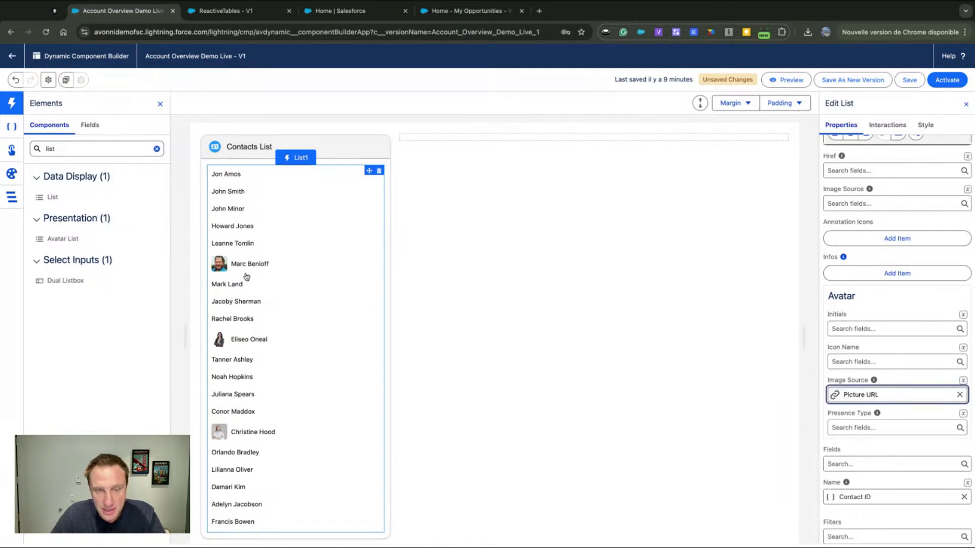
Add the Email and Business Phone fields to the list items
scroll(909, 374, down, 3)
click(868, 313)
text(email)
click(850, 333)
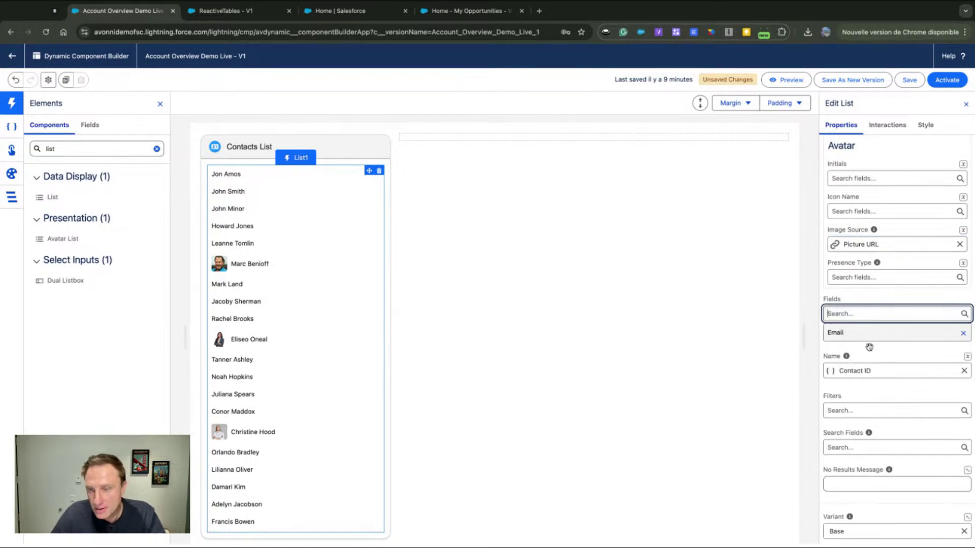
click(855, 314)
text(phone)
click(843, 349)
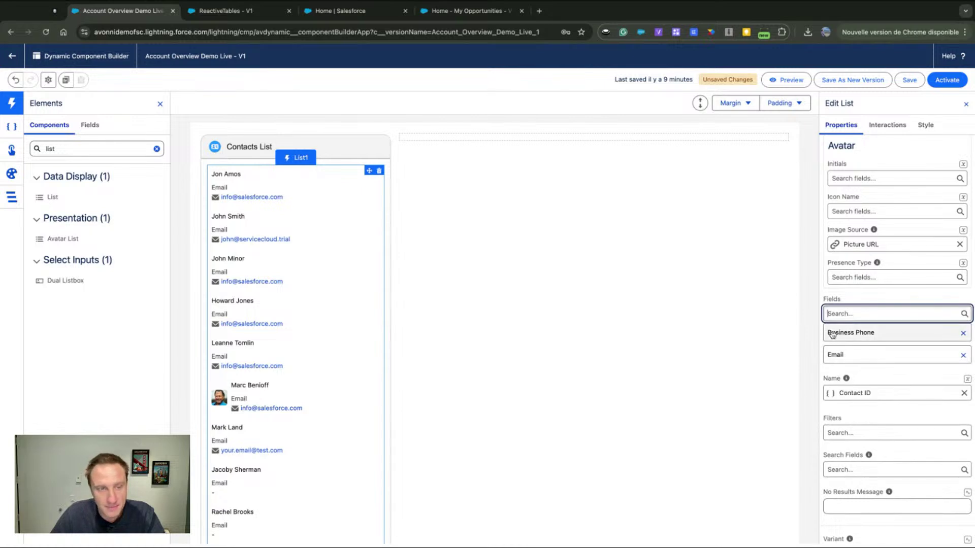
Set the list's divider to Bottom and make its items clickable
scroll(846, 345, down, 4)
scroll(852, 353, down, 1)
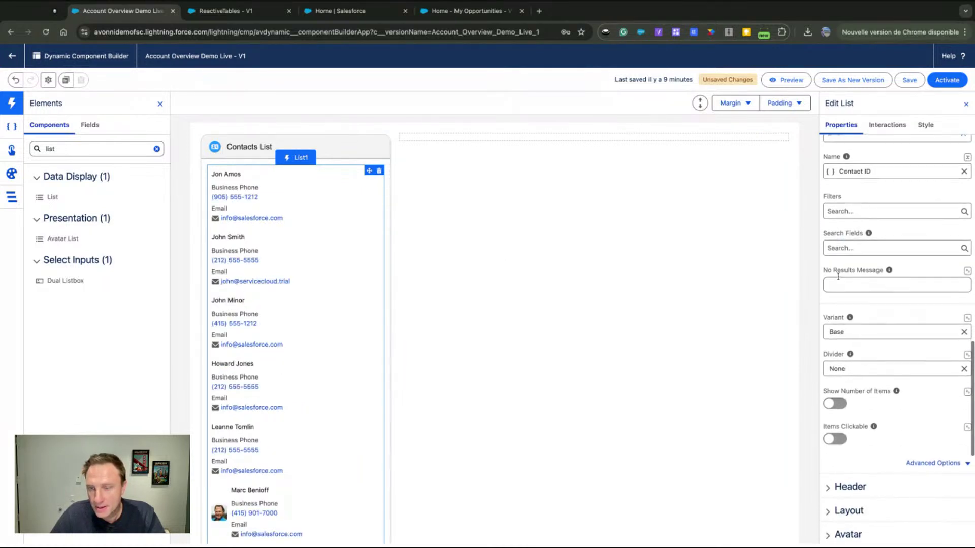
click(847, 368)
click(870, 422)
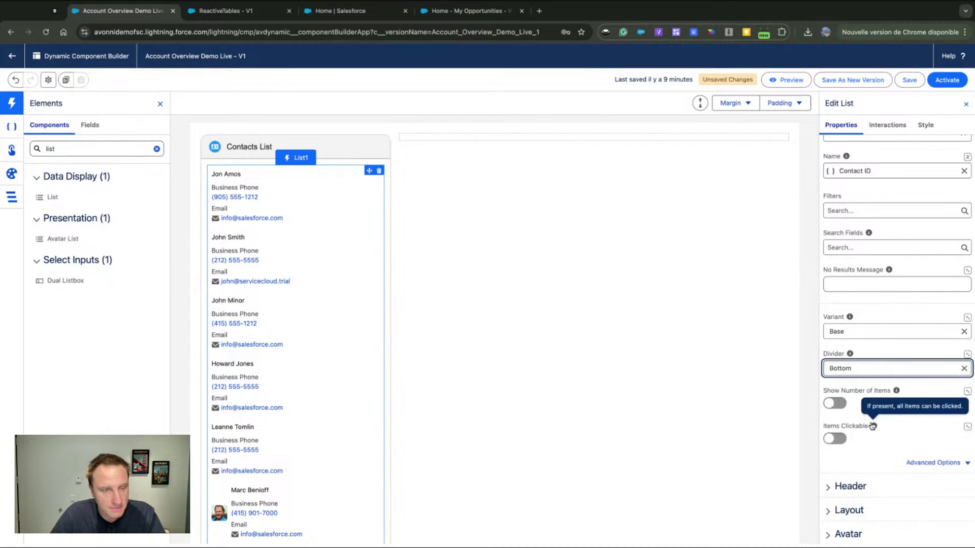
scroll(876, 374, down, 2)
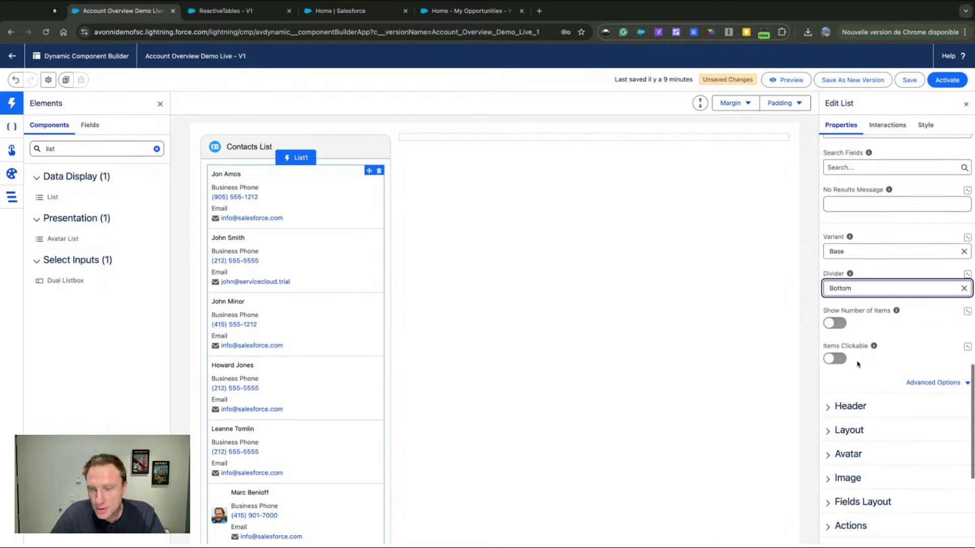
click(834, 359)
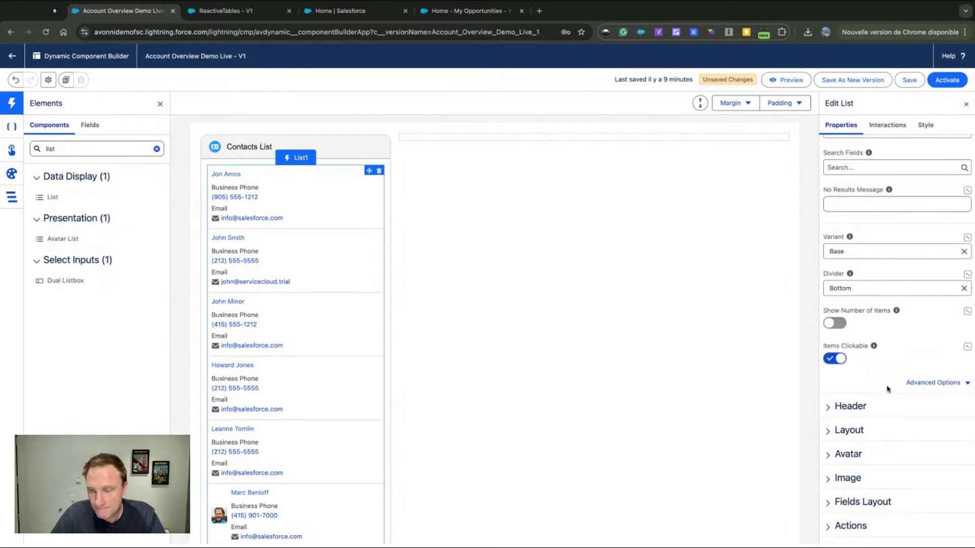
Set the list's avatar position to Top Left and its variant to Circle
scroll(890, 398, down, 5)
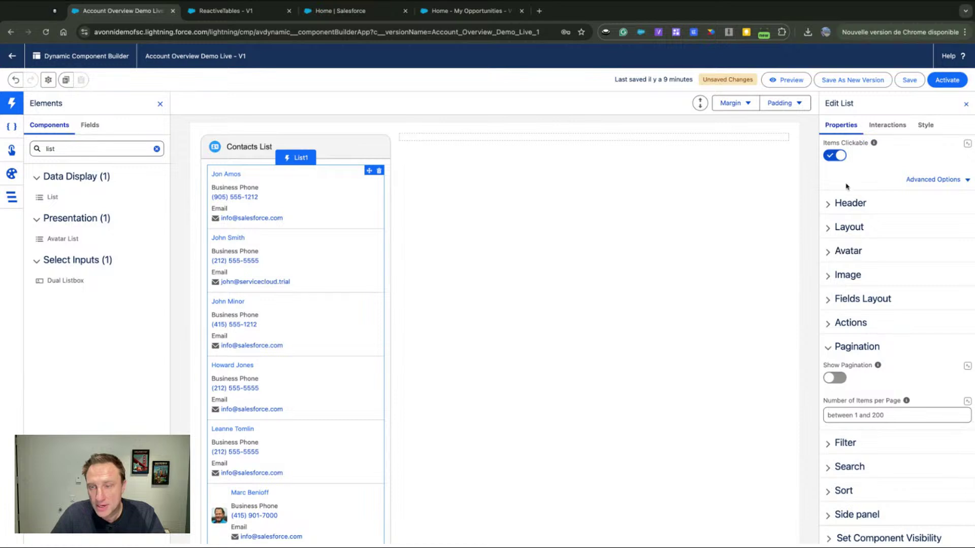
click(845, 252)
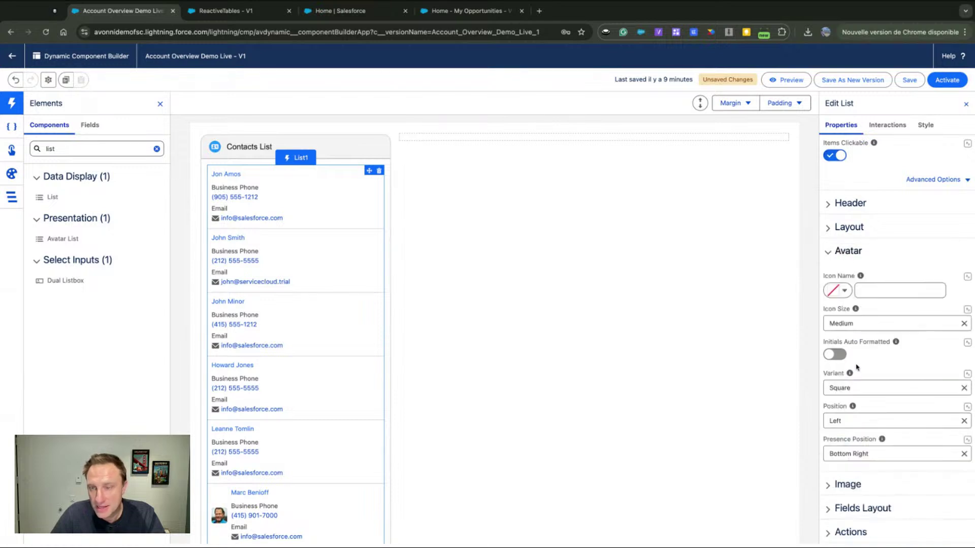
click(857, 418)
click(861, 455)
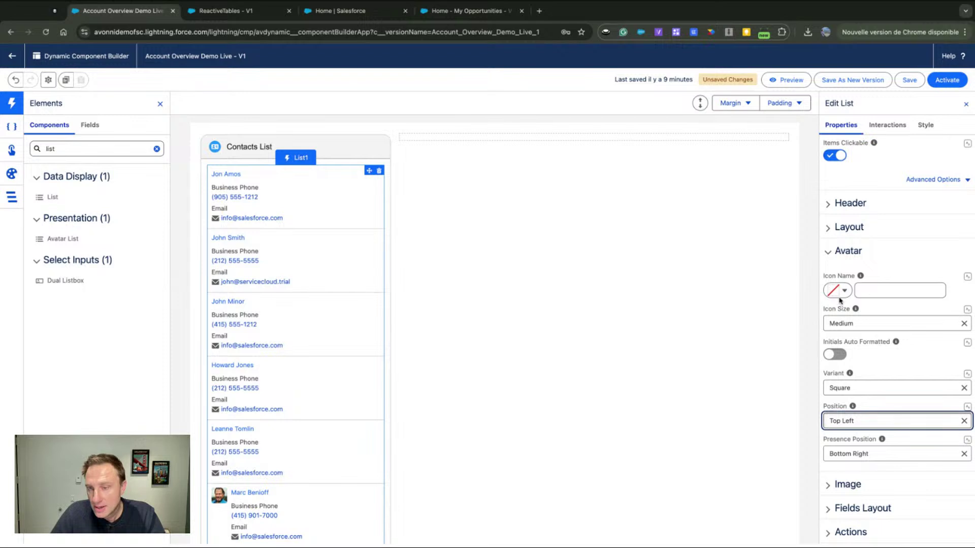
click(851, 385)
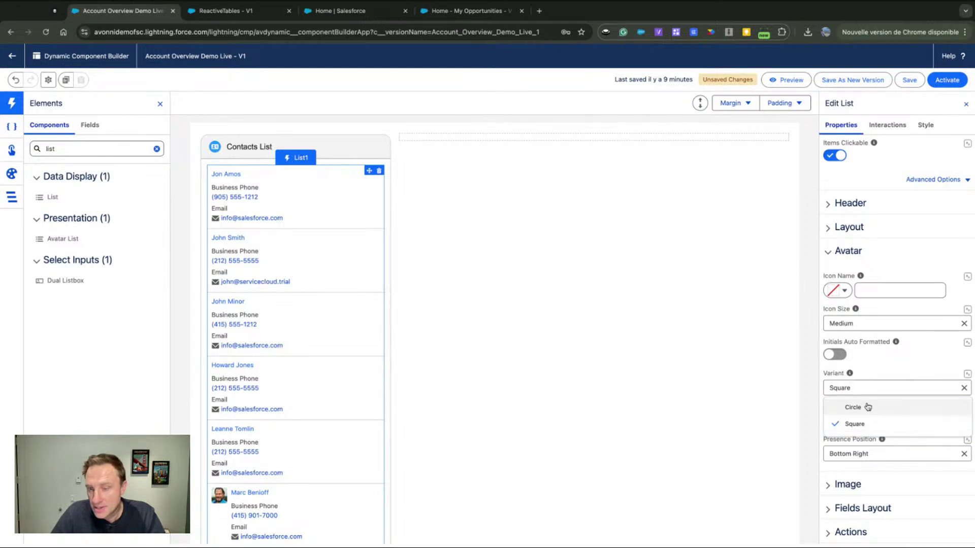
click(867, 408)
Set the number of columns in the list's fields layout to 2 Cols, keeping the small container setting as is
scroll(907, 386, down, 4)
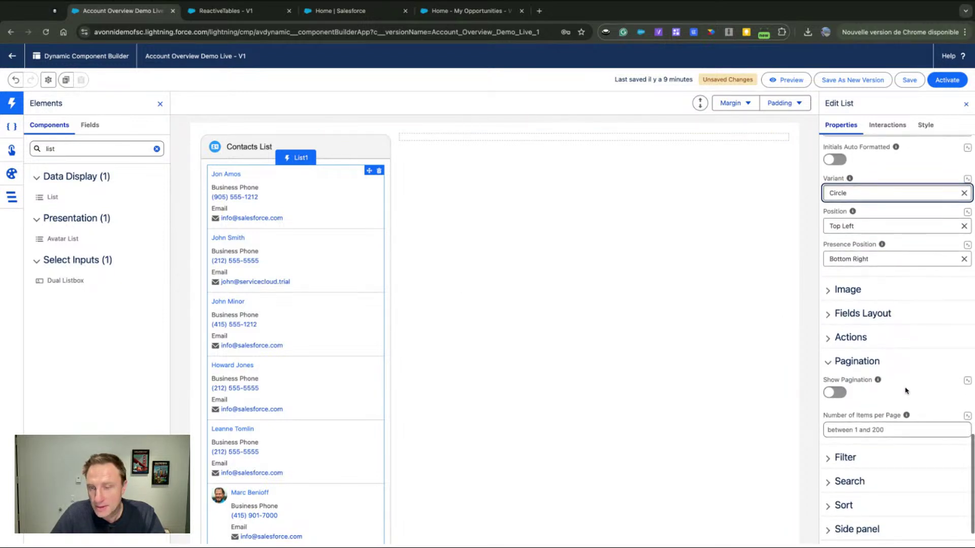
click(855, 315)
click(850, 353)
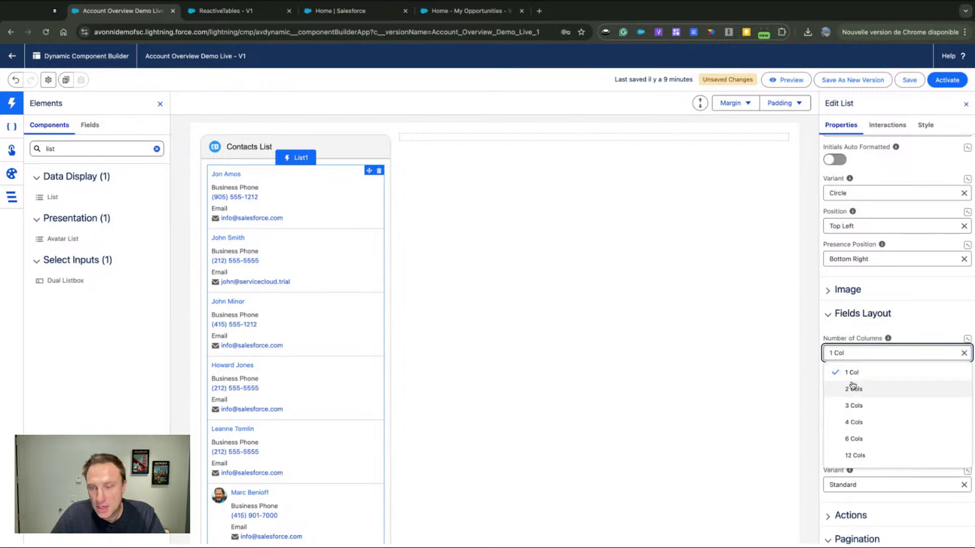
click(854, 389)
click(853, 386)
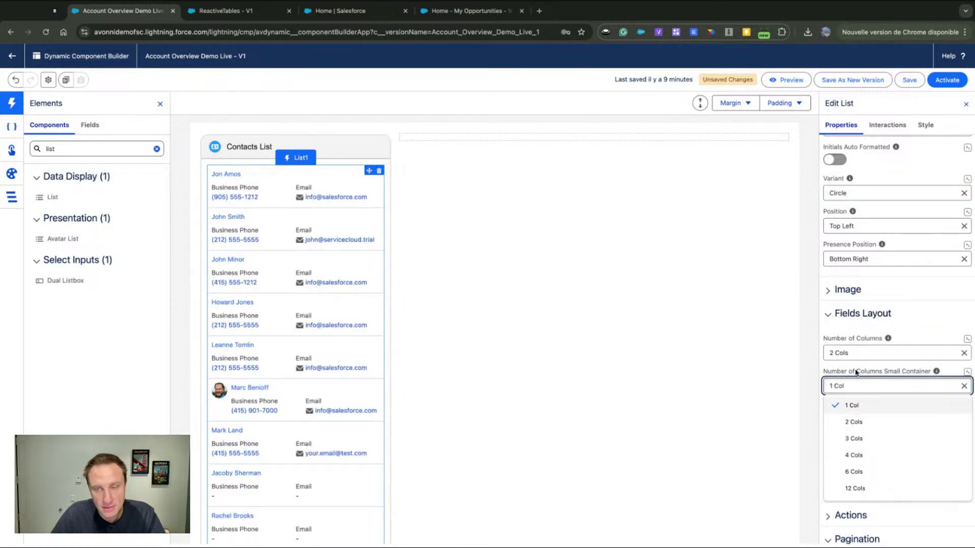
click(872, 334)
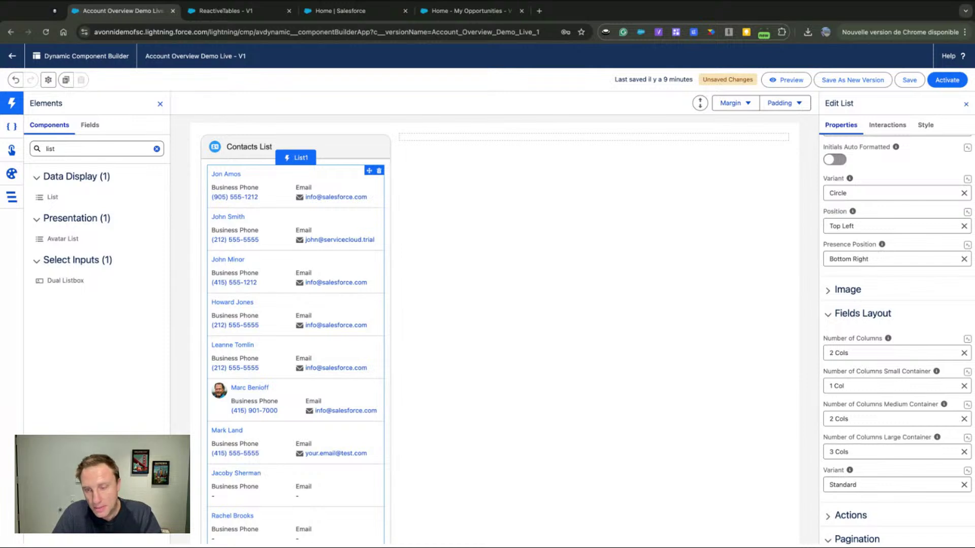
Add an item action labelled Edit with the name edit to the list, and check it in the preview
scroll(862, 423, down, 3)
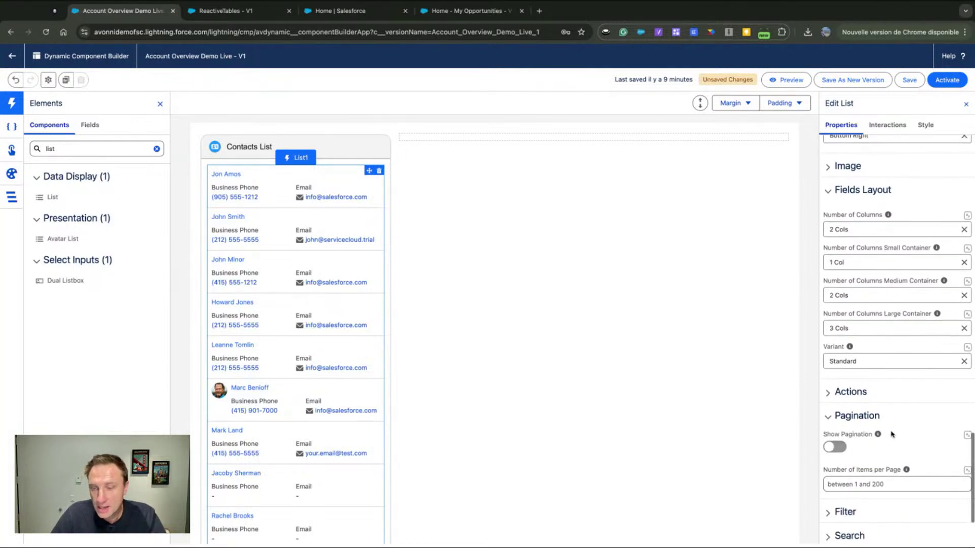
click(852, 401)
scroll(853, 366, down, 2)
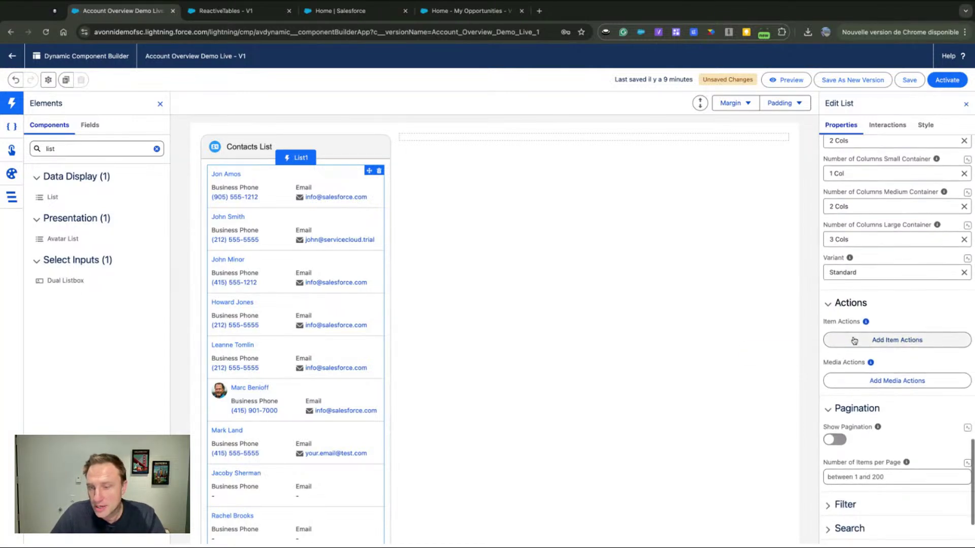
click(855, 339)
text(dit)
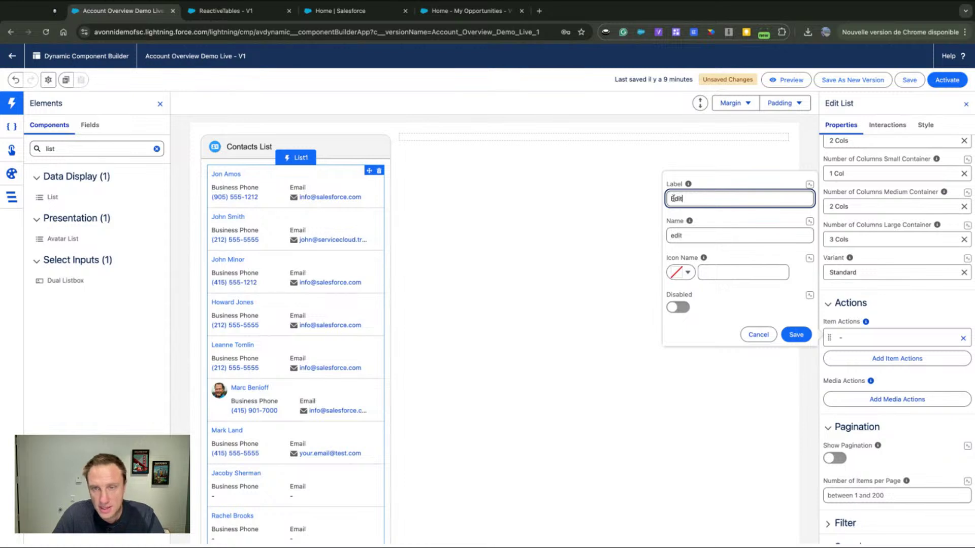
click(804, 330)
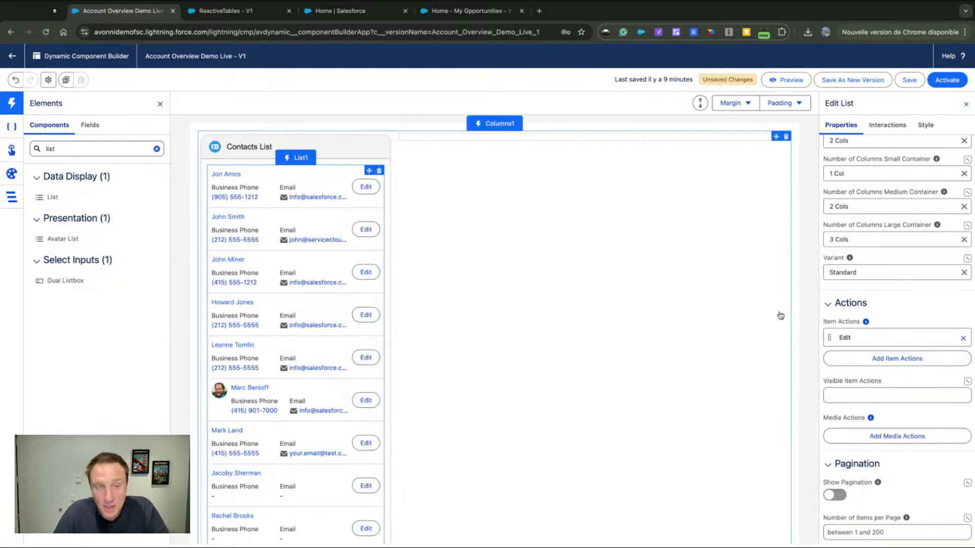
click(790, 80)
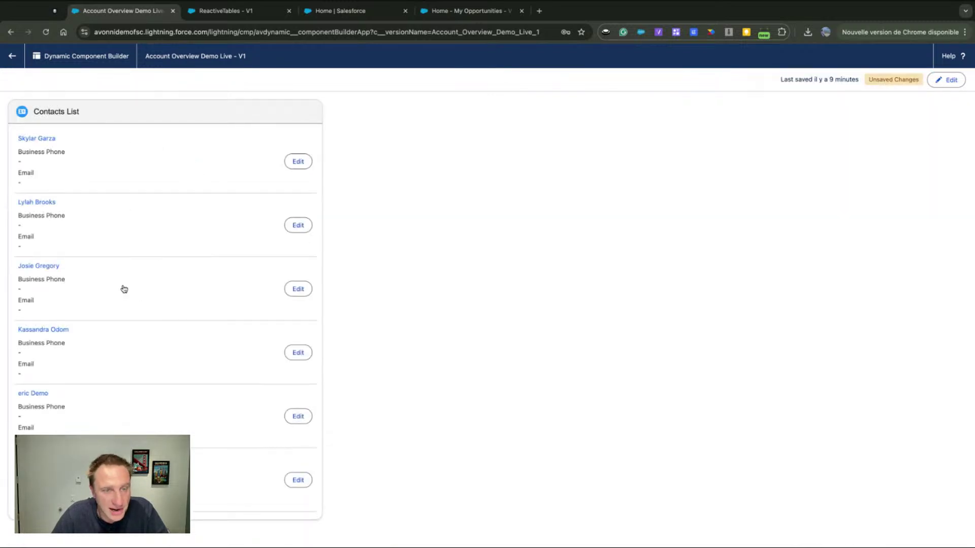
click(947, 82)
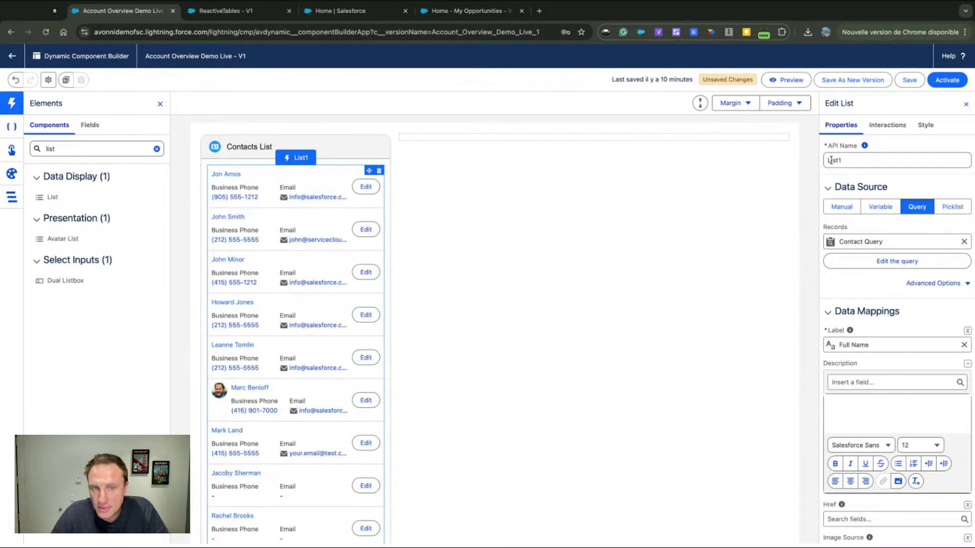
Add an item click interaction of type Navigate to the list, with Record Page as the page reference type
click(878, 128)
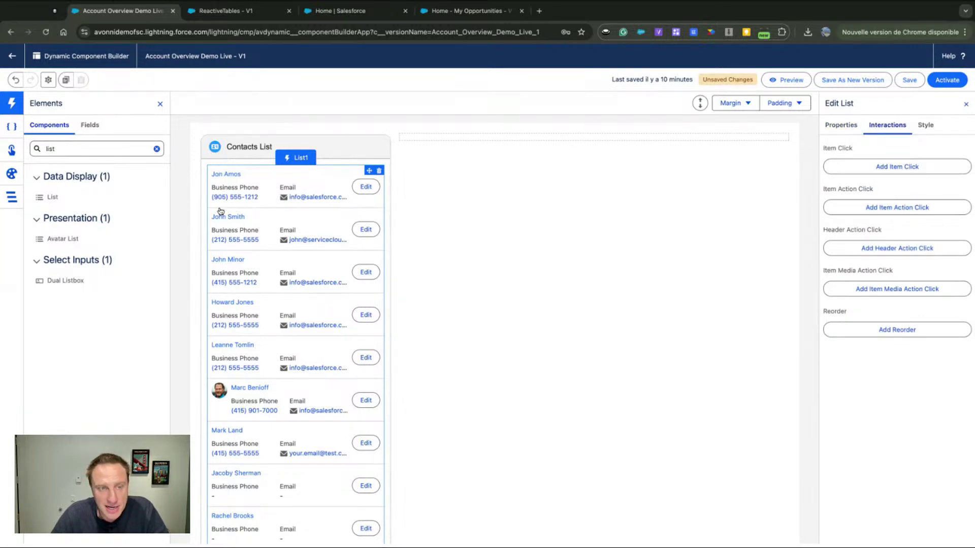
click(852, 169)
click(673, 135)
text(na)
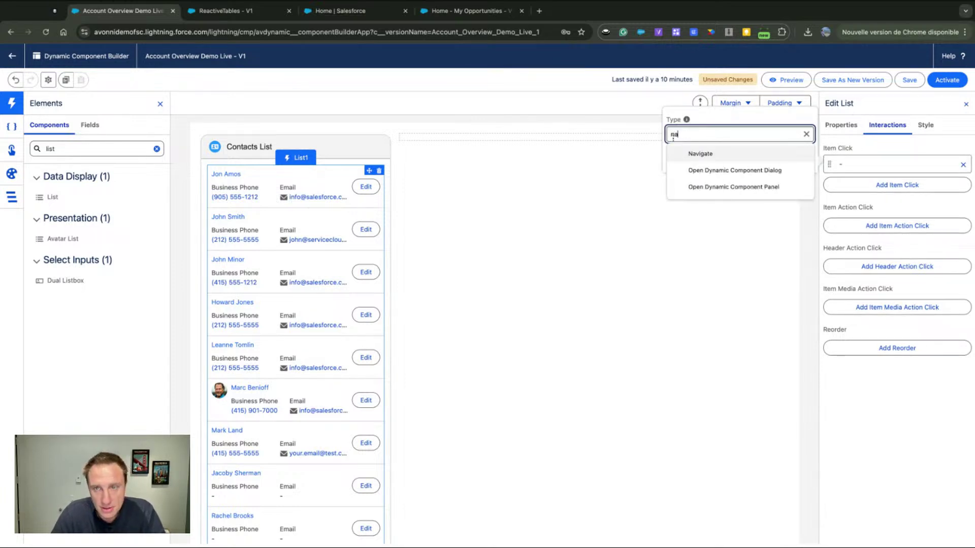
click(701, 153)
click(704, 137)
scroll(713, 223, down, 2)
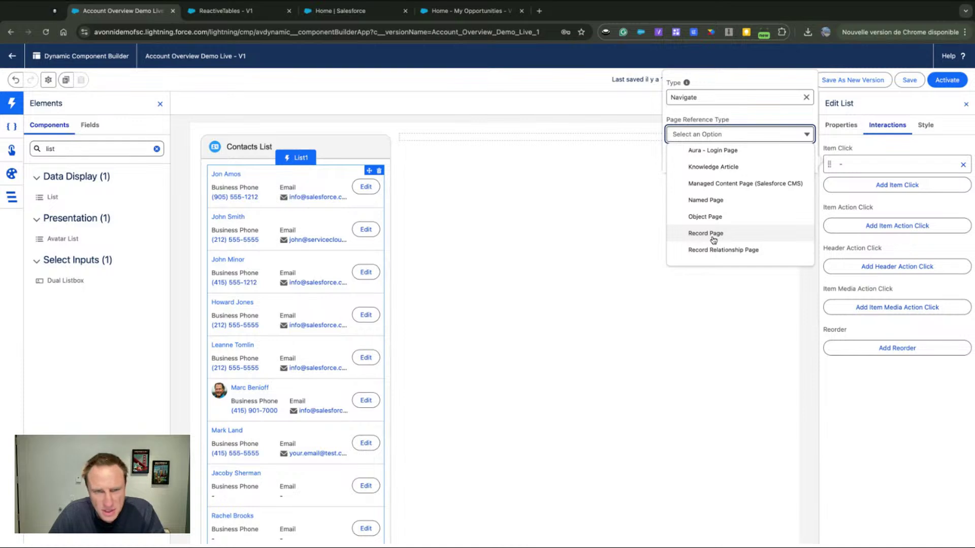
click(713, 234)
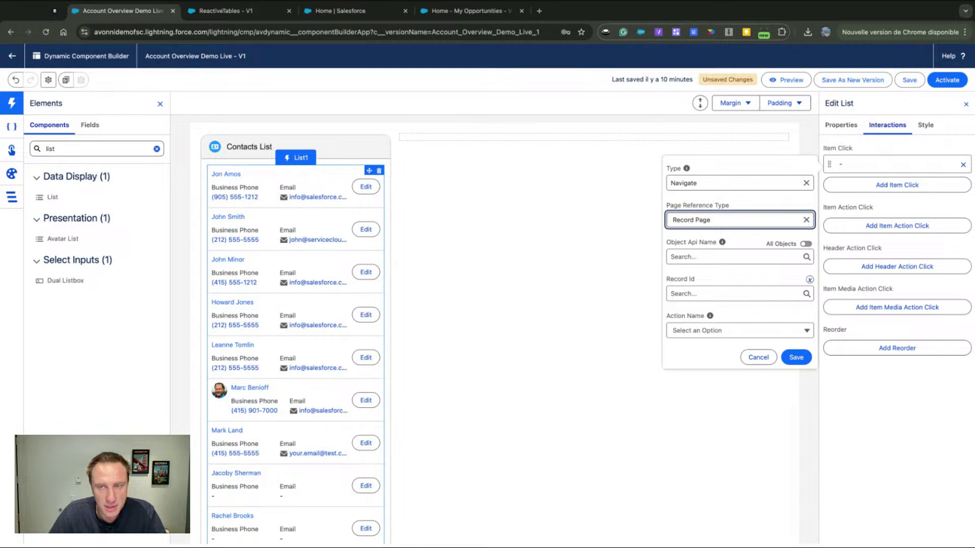
Point the navigation at the Contact object with Record: Contact ID as record ID and View as action, and save the interaction
click(710, 257)
text(cont)
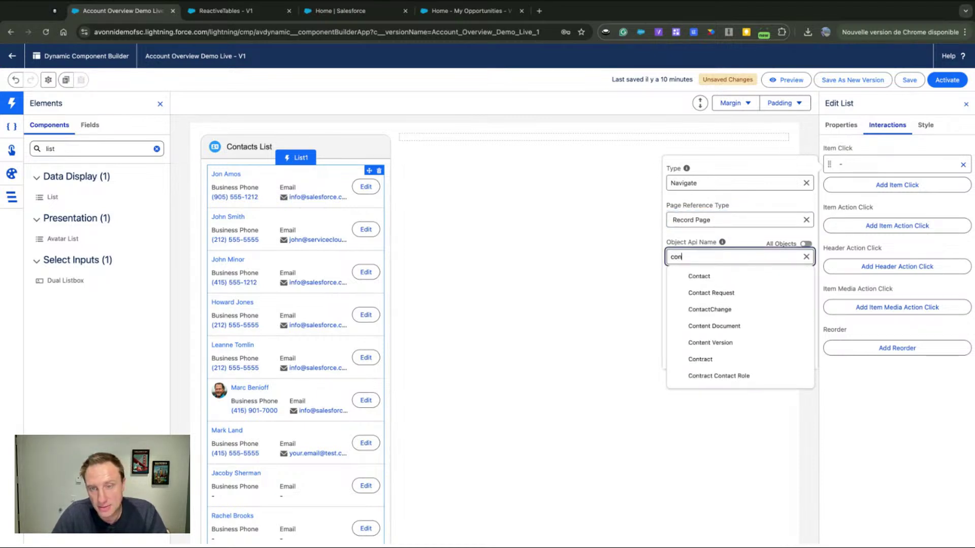
click(699, 276)
click(703, 294)
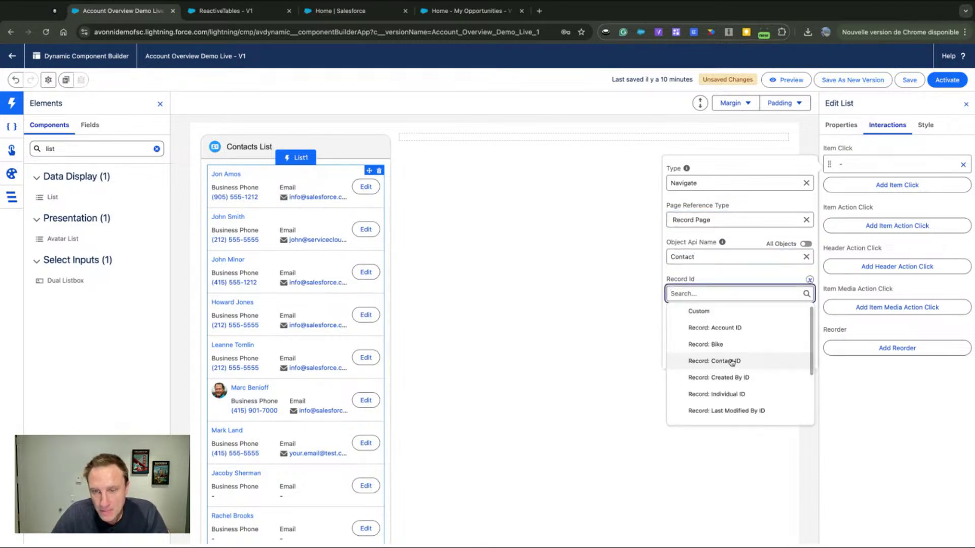
scroll(731, 363, down, 5)
scroll(725, 382, up, 4)
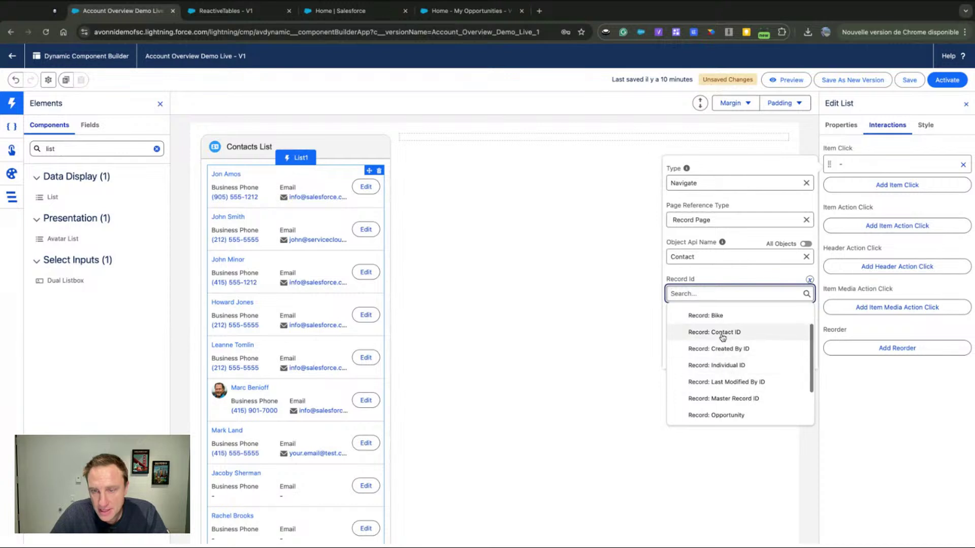
click(720, 331)
click(726, 330)
click(694, 350)
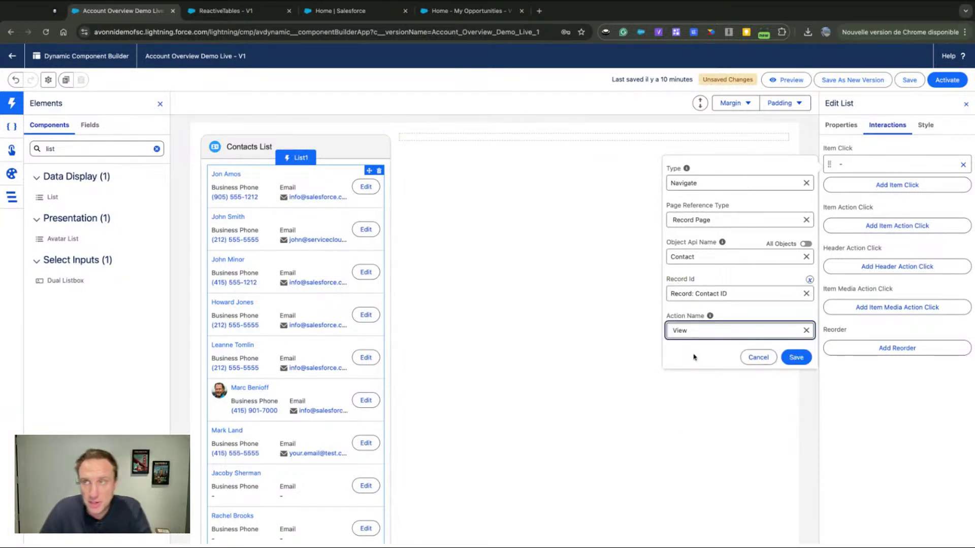
click(795, 361)
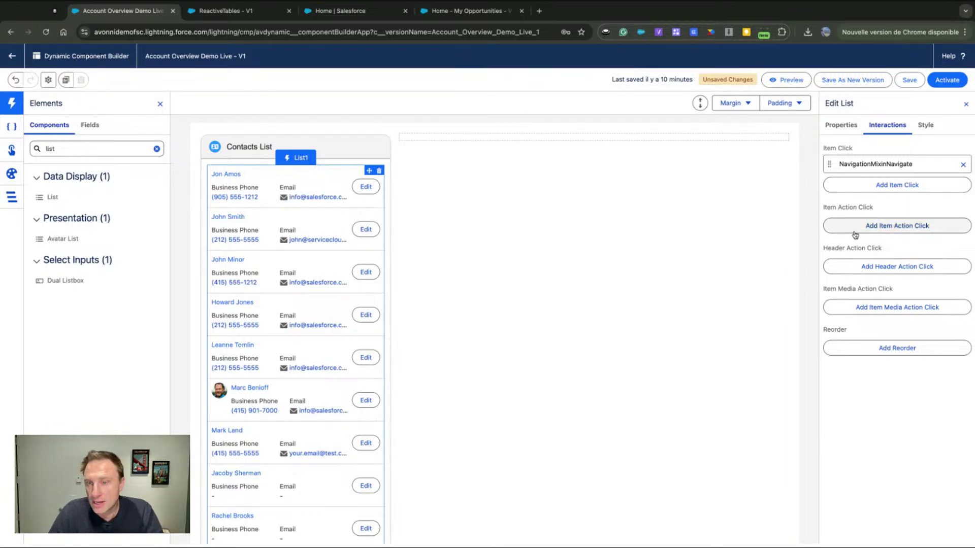
Add an item action click interaction for Edit that opens the flow 61_DemoContactPanelEdit with Open Flow Dialog
click(871, 225)
click(753, 156)
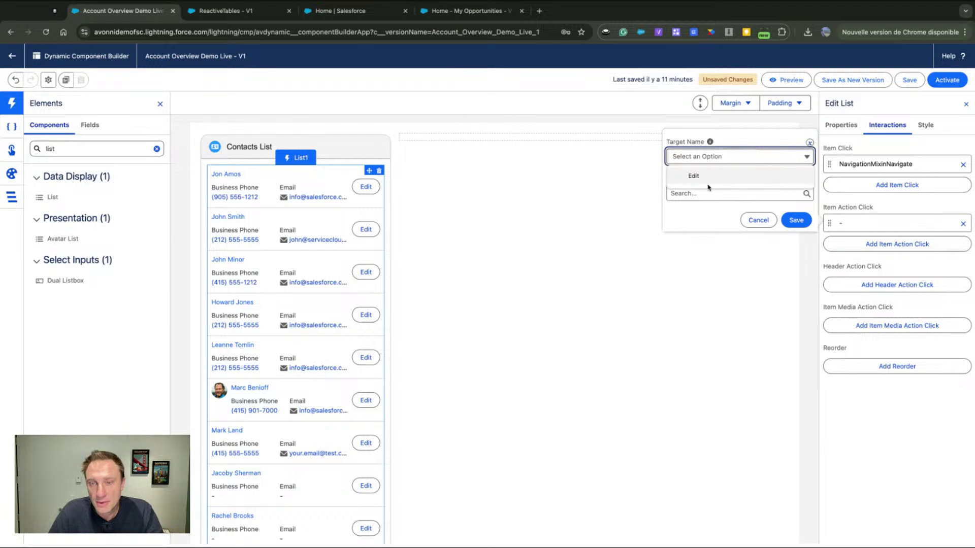
click(693, 176)
click(702, 195)
text(flow)
click(715, 220)
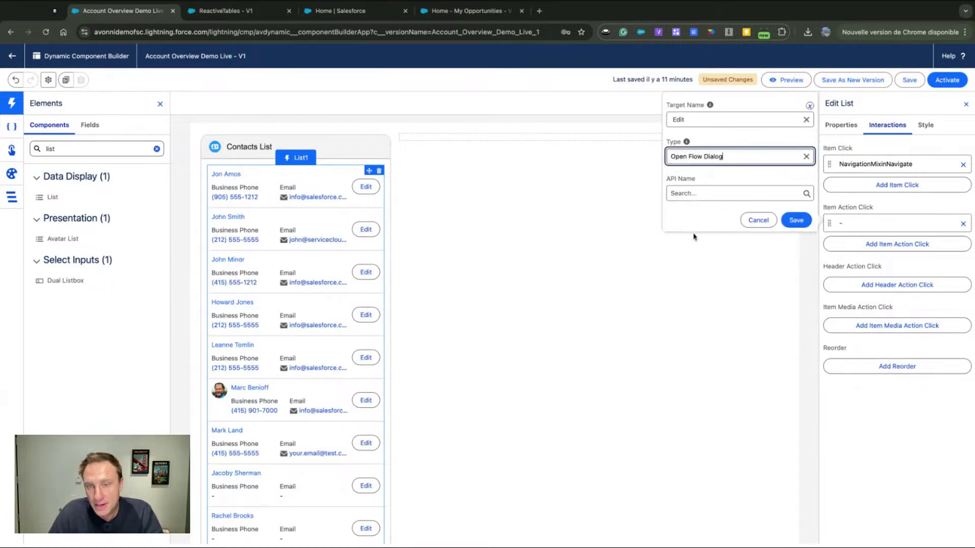
click(704, 193)
text(contact)
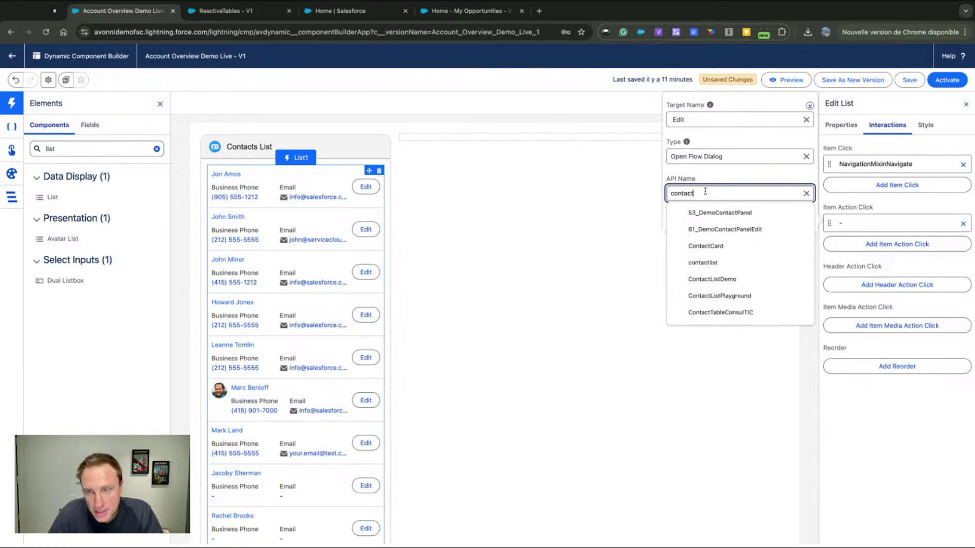
click(741, 228)
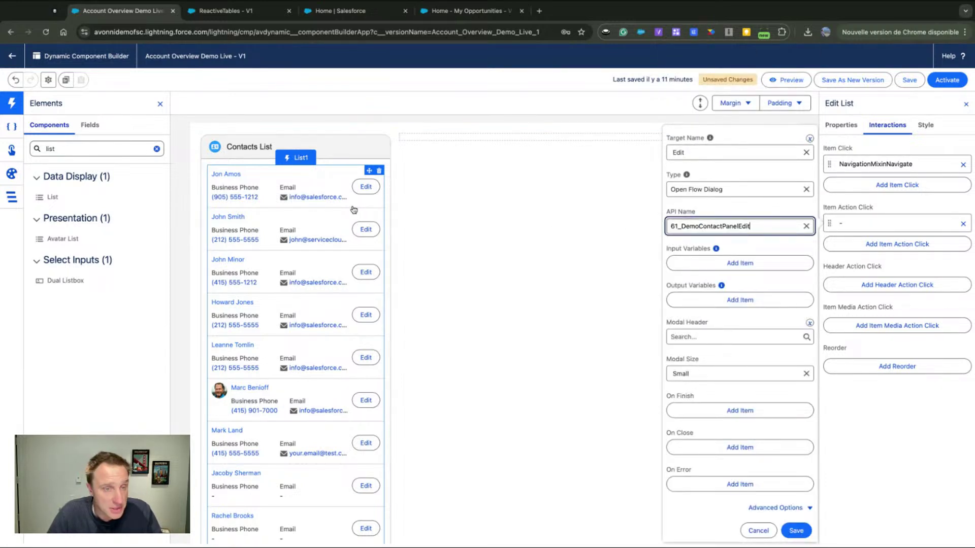
Add the flow's input variable named input and set its value to Record: Contact ID
click(696, 264)
click(714, 226)
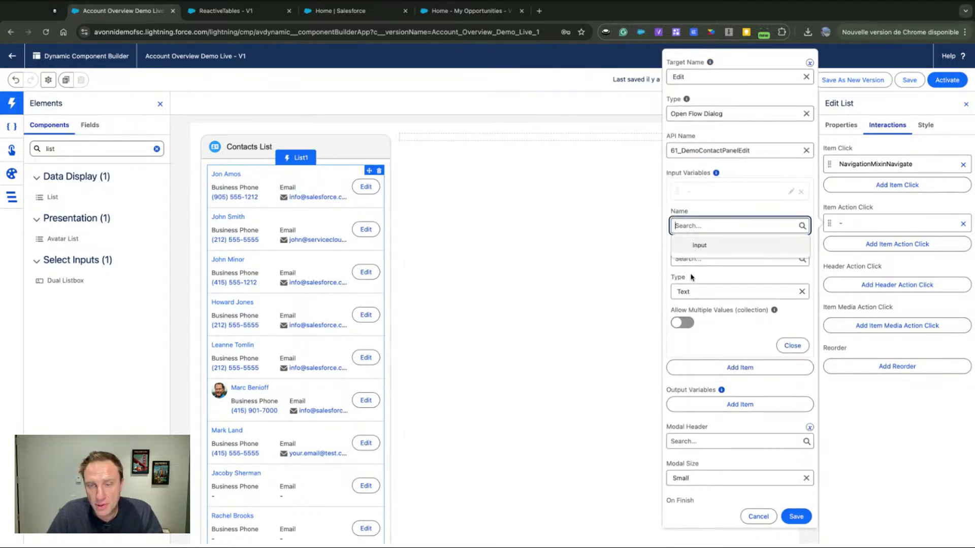
click(698, 244)
click(723, 259)
scroll(736, 325, down, 3)
scroll(739, 343, down, 2)
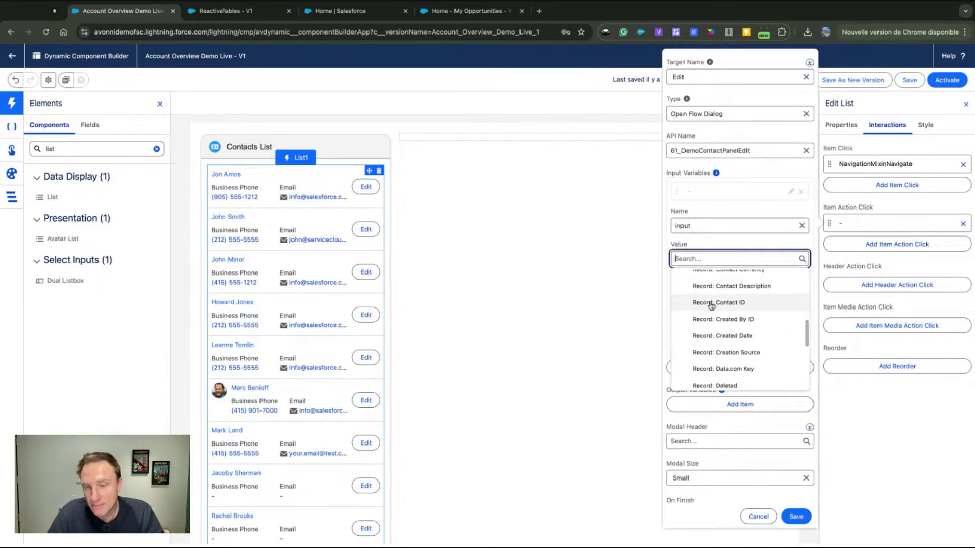
click(683, 303)
click(791, 346)
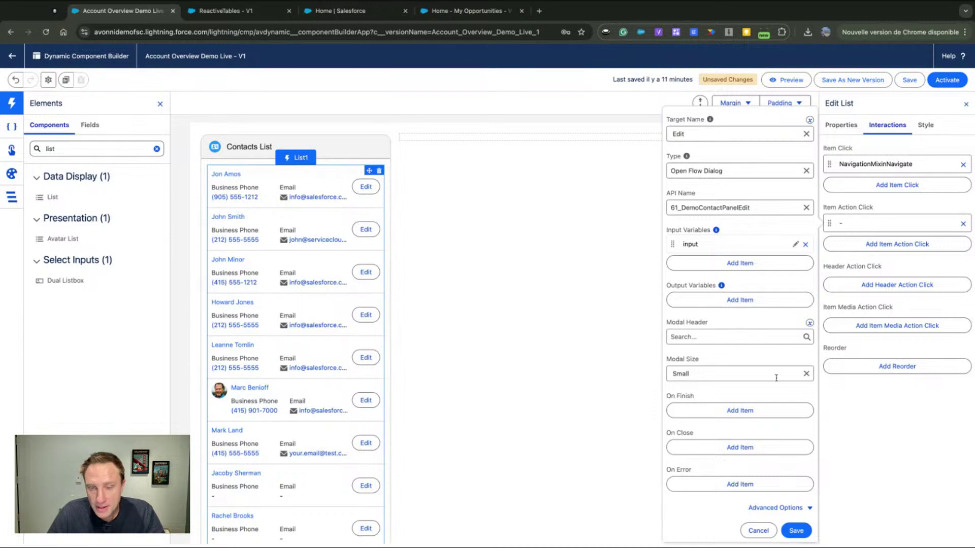
Add a Refresh Query action for when the flow finishes, and save the Edit interaction
click(705, 416)
click(711, 391)
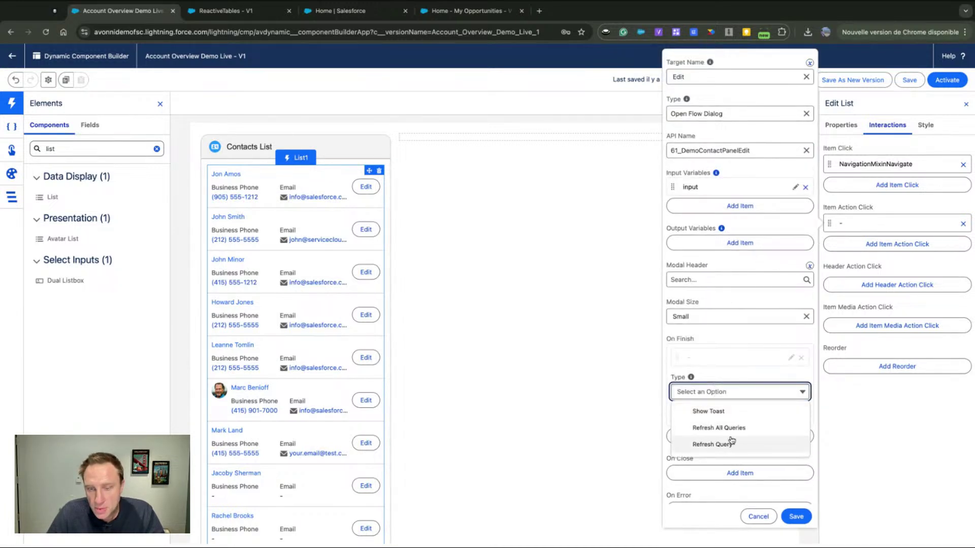
click(728, 444)
click(791, 414)
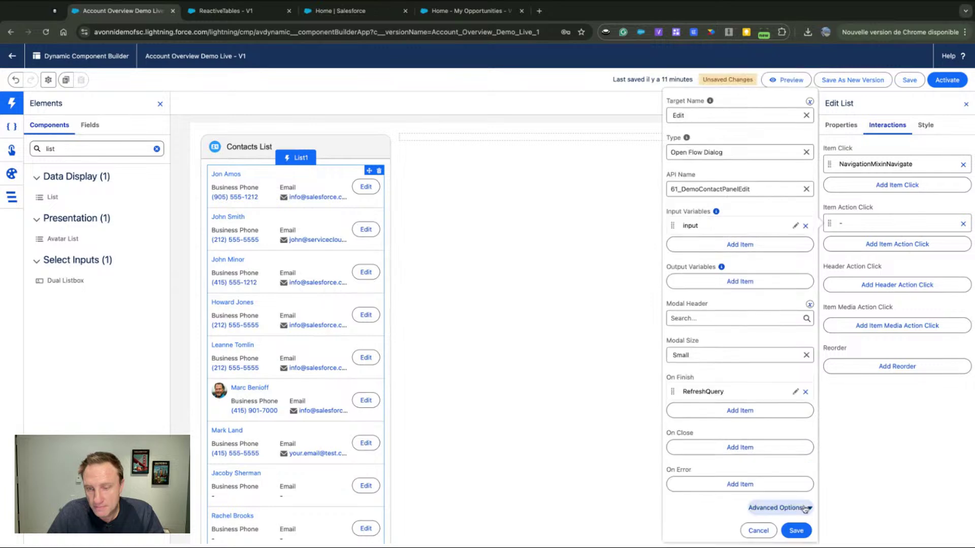
click(795, 516)
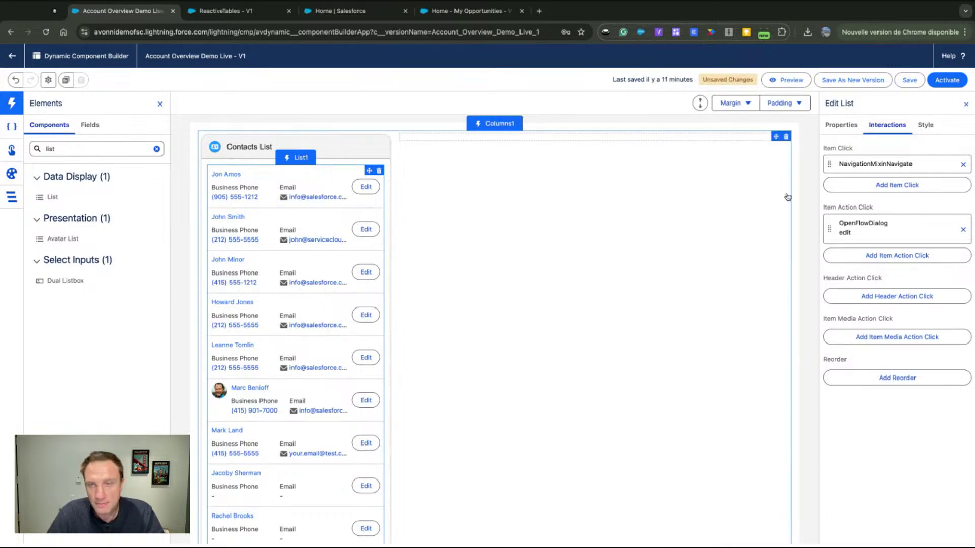
Preview the component, test the Edit action on the first contact, close the dialog and return to the builder
click(775, 80)
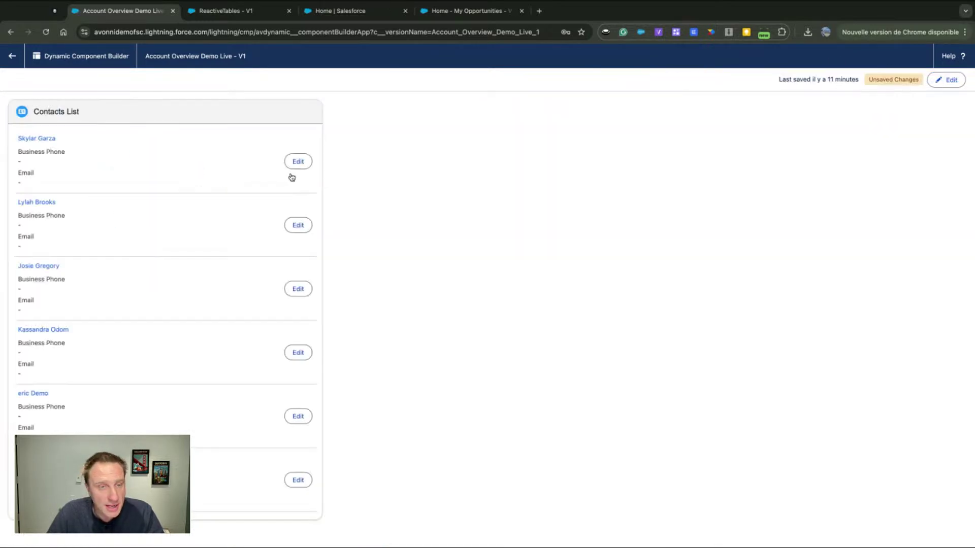
click(292, 162)
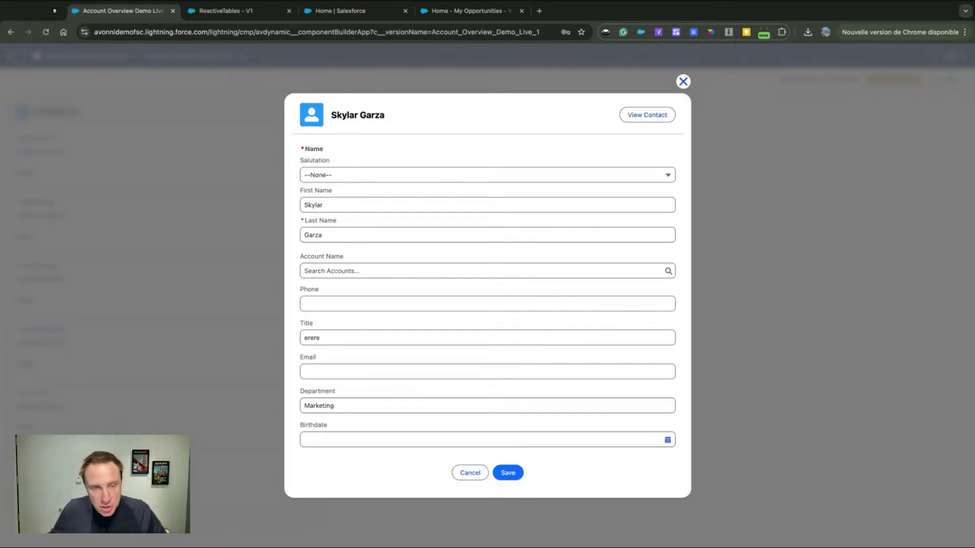
click(683, 81)
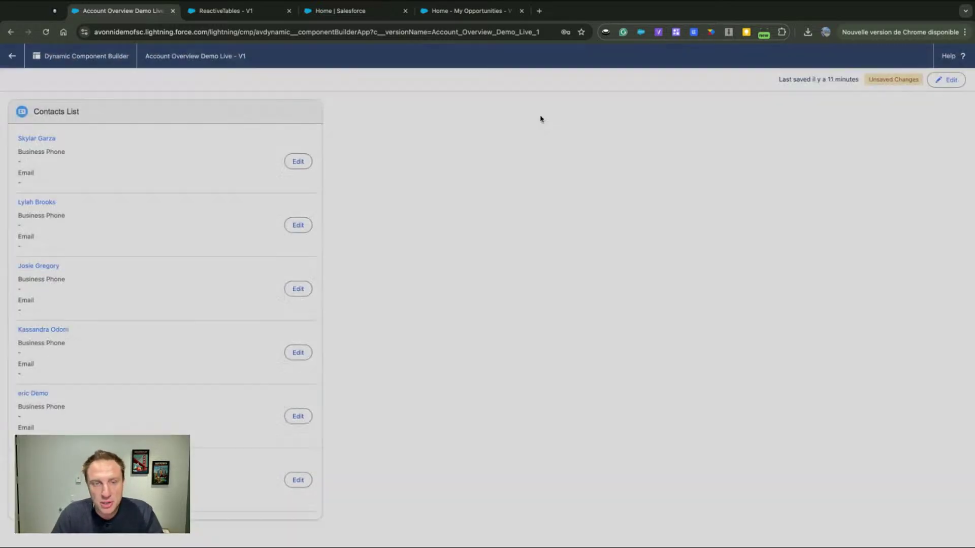
click(947, 80)
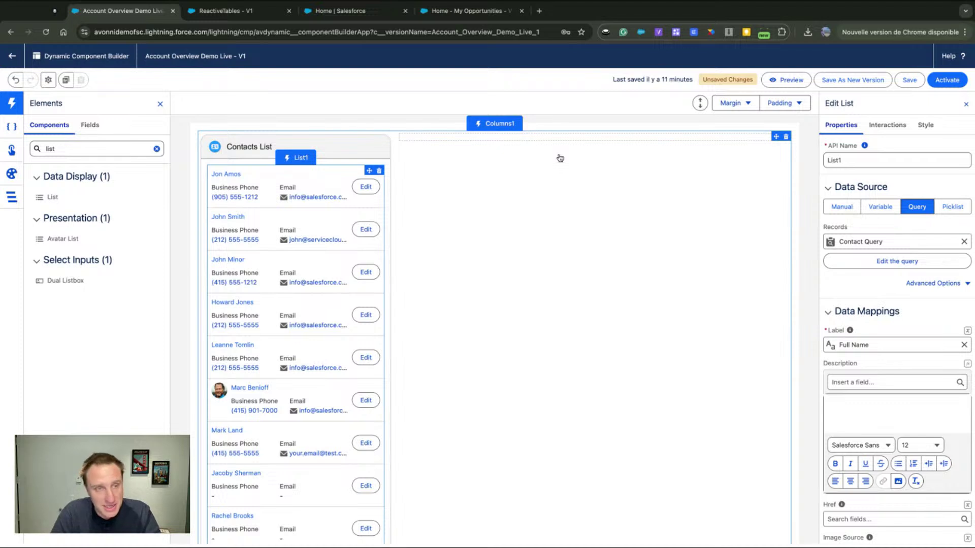
Add a Card to the empty wide column beside the contacts and title it "What's Coming Up Next"
double_click(116, 144)
text(card)
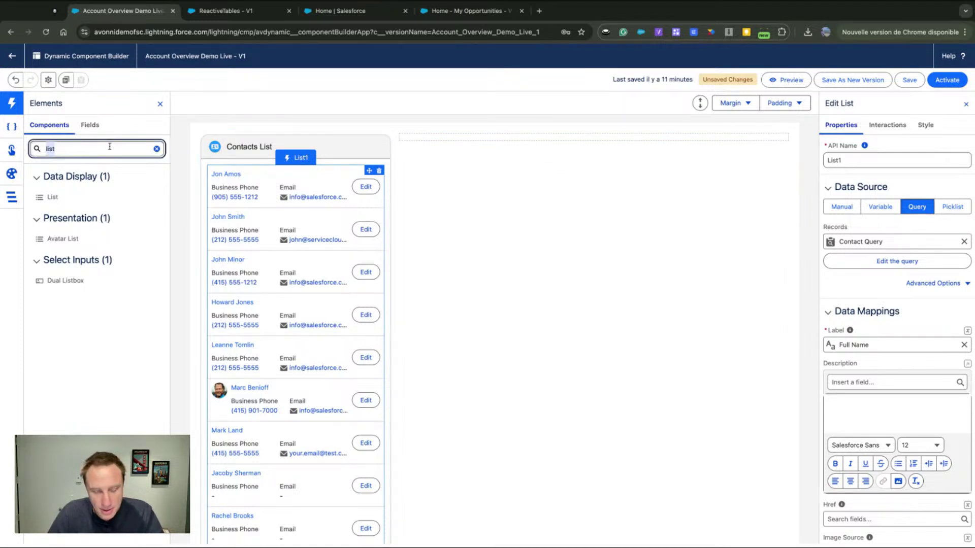
drag(74, 197, 660, 153)
click(883, 201)
key(ctrl+shift+Left)
key(ctrl+shift+Left)
text(What)
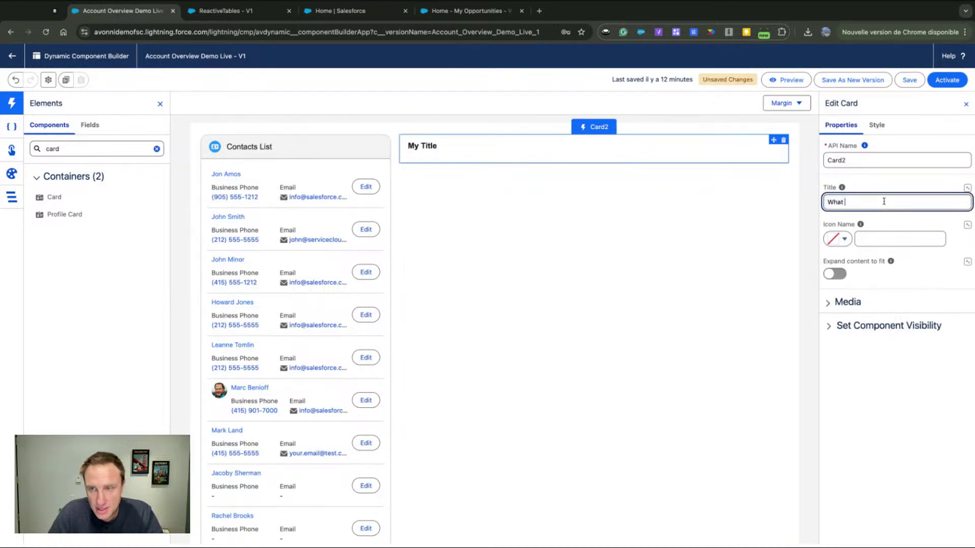
text('s Coming Up Next)
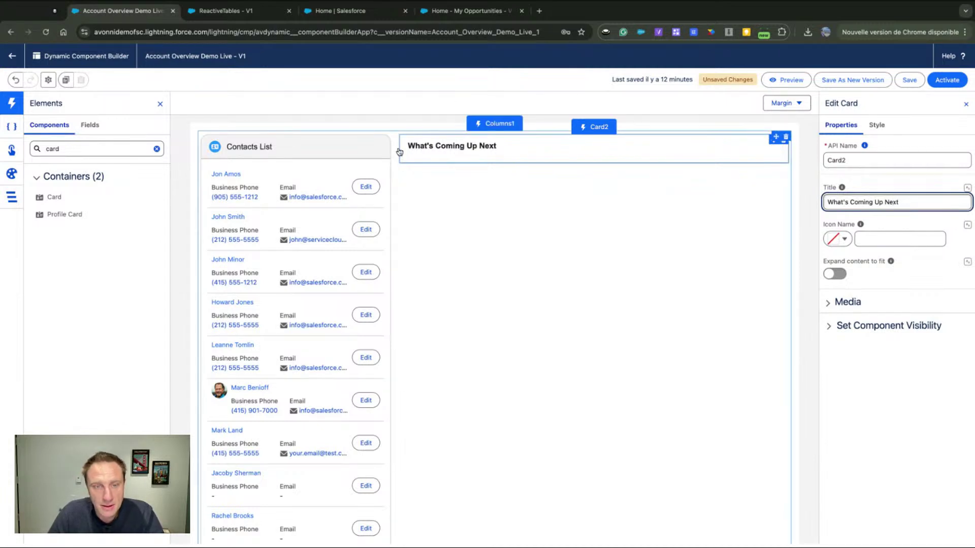
Apply the saved customCard style to the What's Coming Up Next card
click(883, 128)
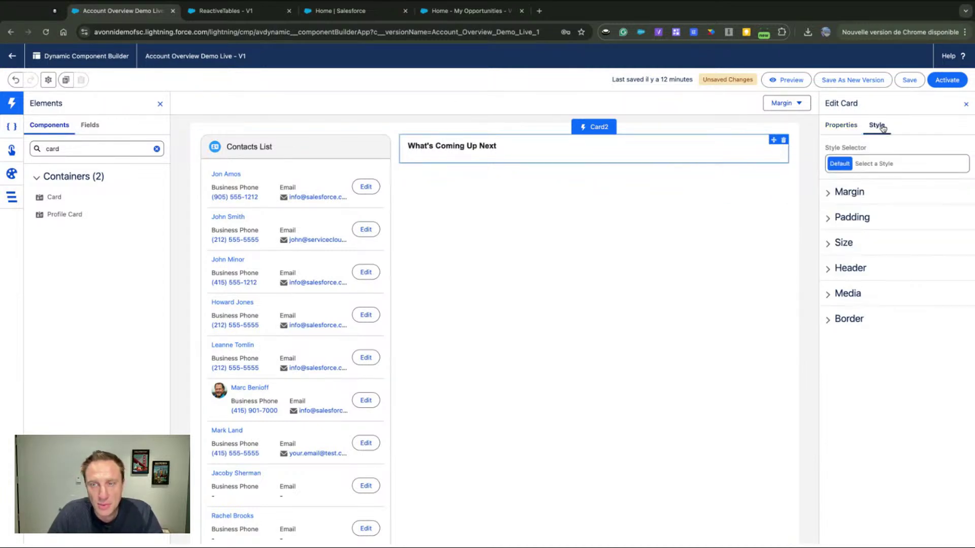
click(876, 163)
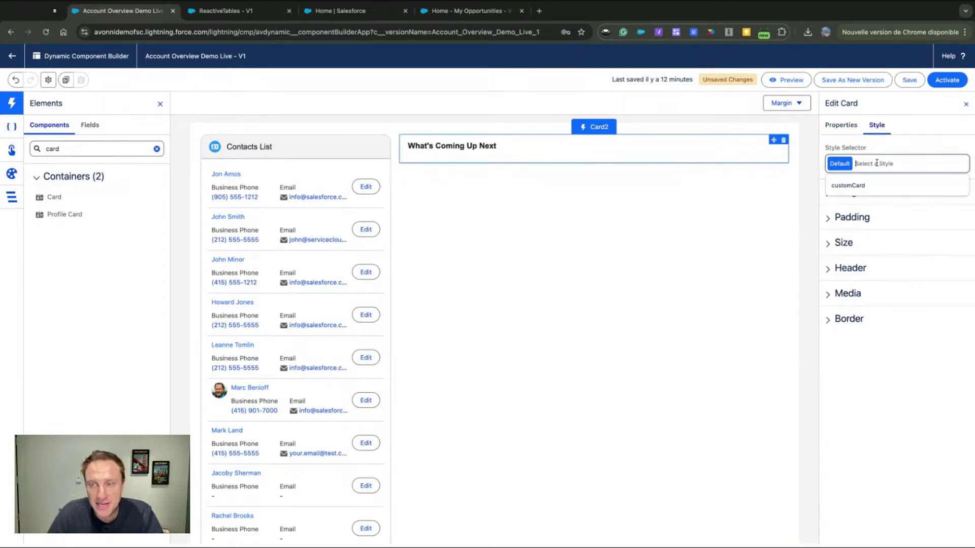
click(851, 187)
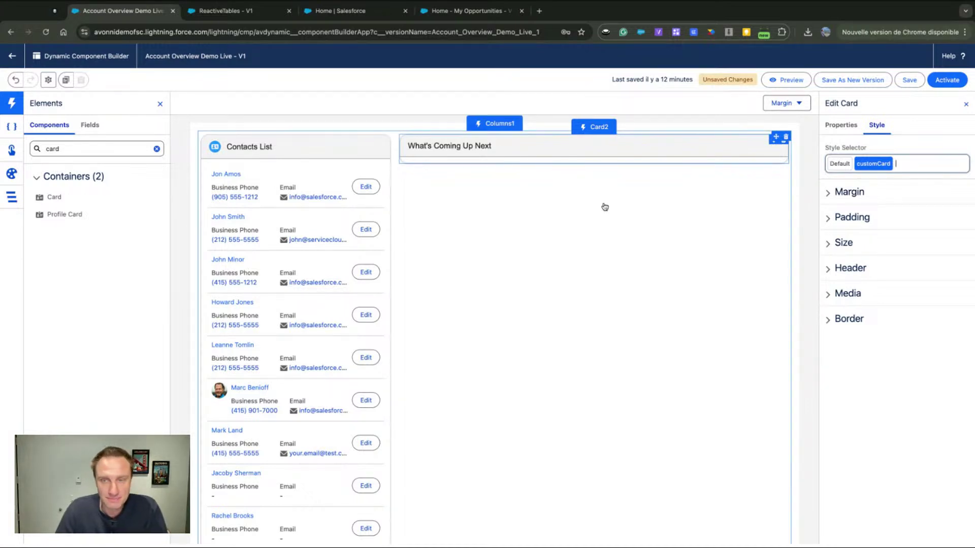
Add a Combobox to the header actions area of the What's Coming Up Next card
double_click(90, 150)
text(cpmn)
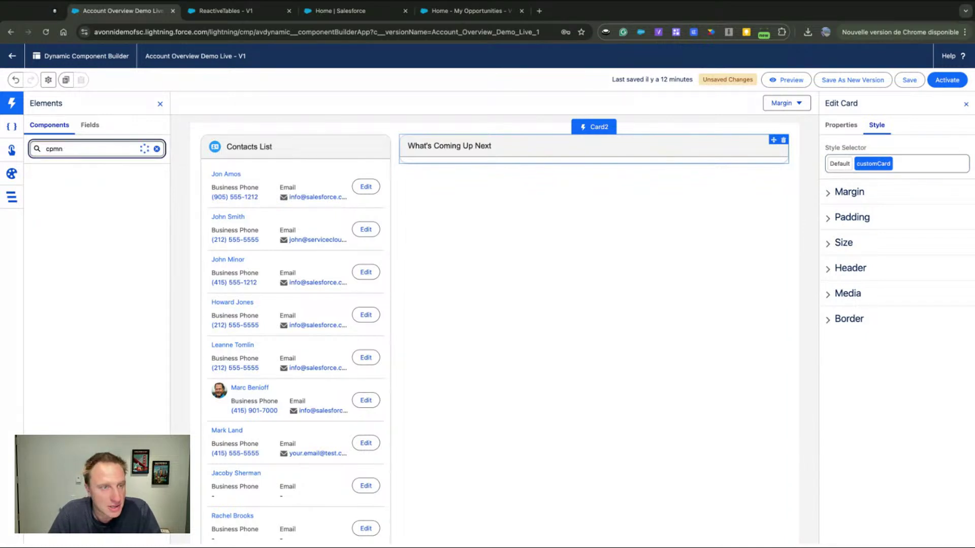
text(nom)
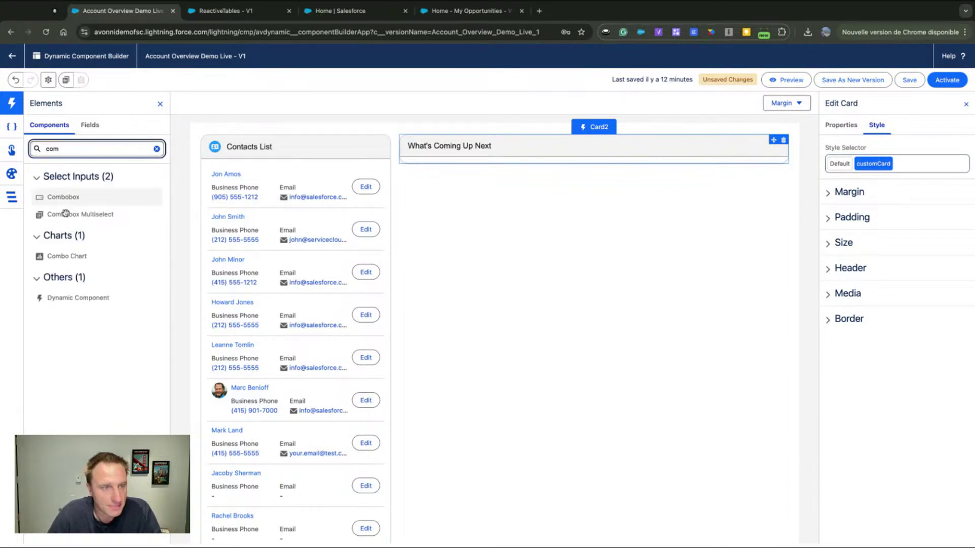
drag(58, 197, 958, 132)
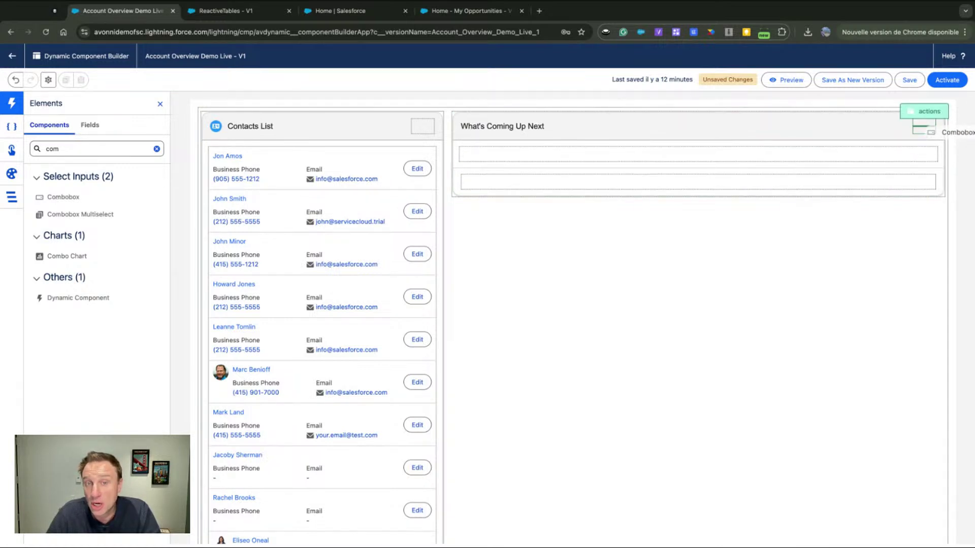
drag(958, 132, 957, 133)
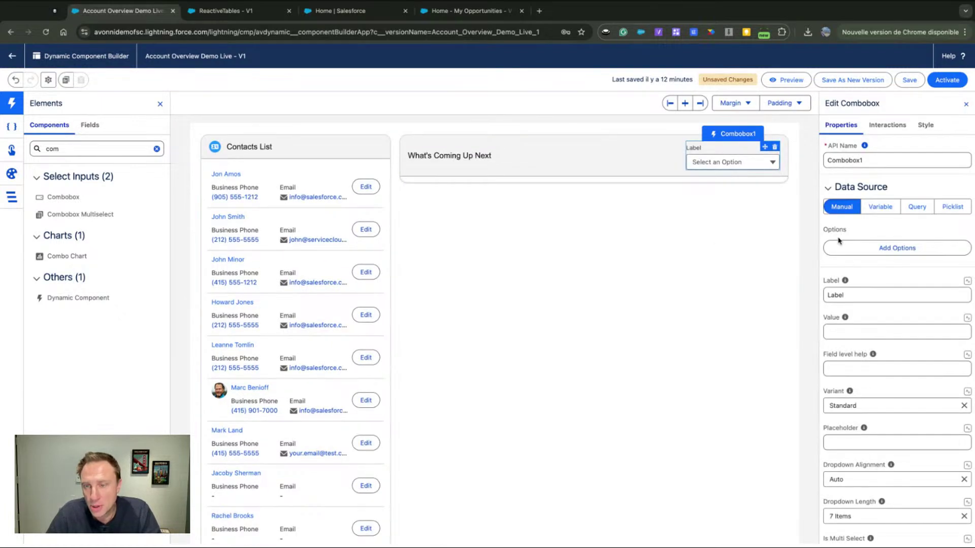
Add two manual options to the combobox, "Next 7 Days" and "Next 30 Days"
click(869, 249)
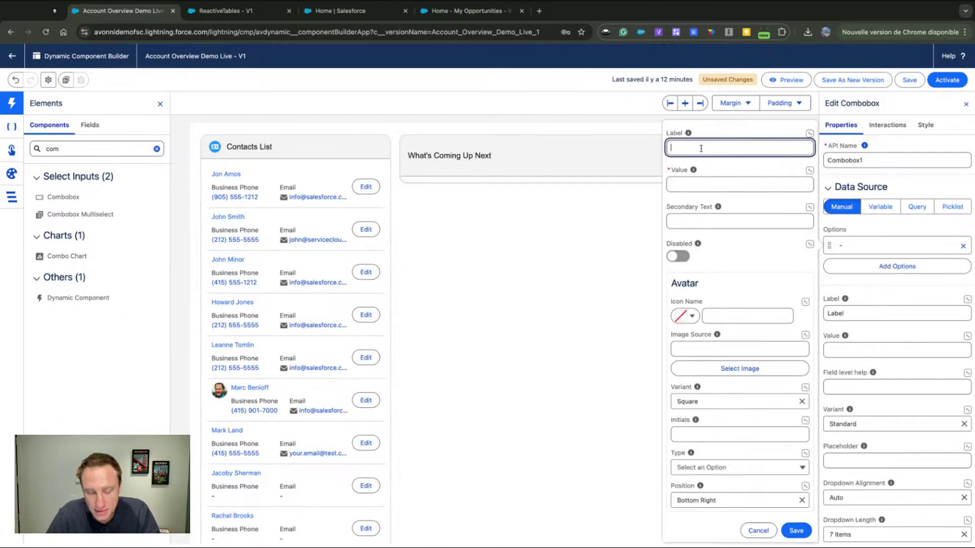
text(Next )
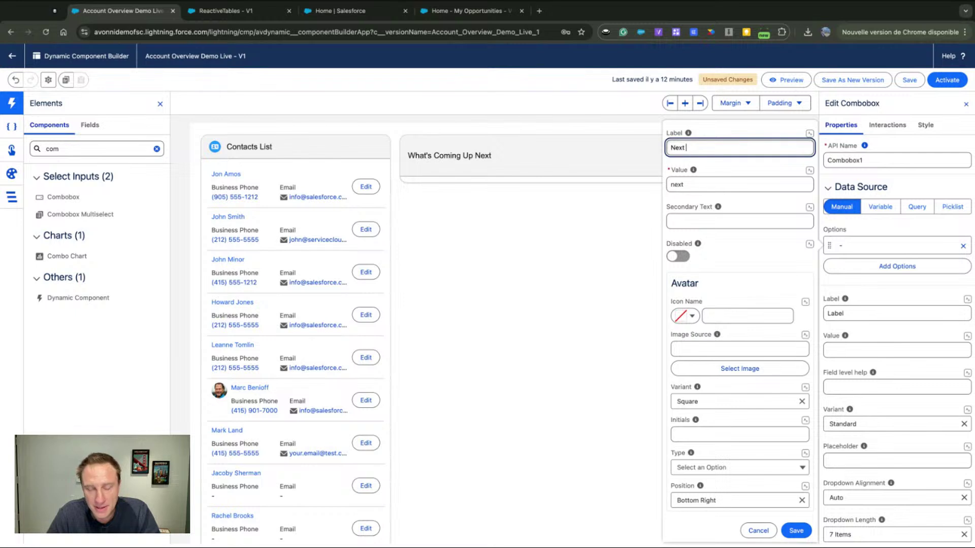
text(&)
key(BackSpace)
text(7 Days)
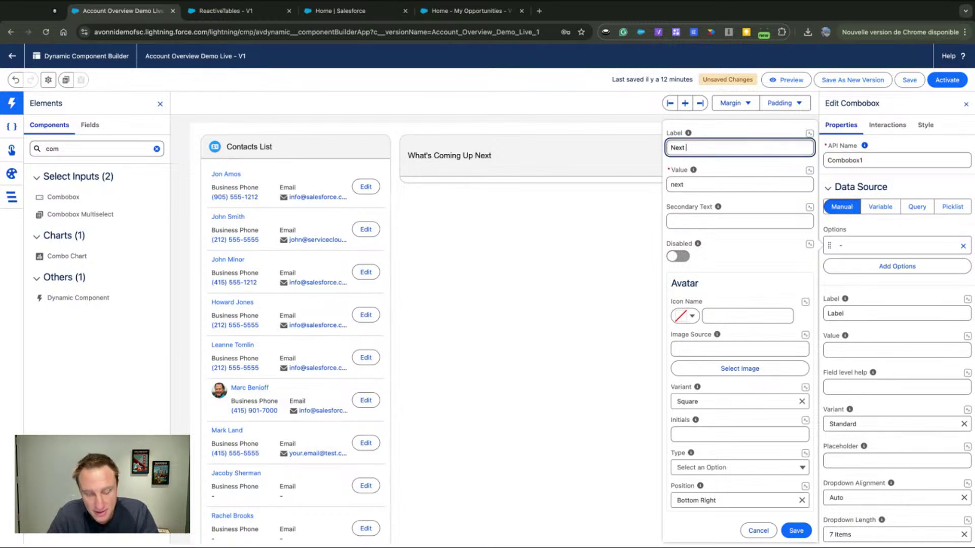
double_click(681, 184)
key(super+c)
click(795, 531)
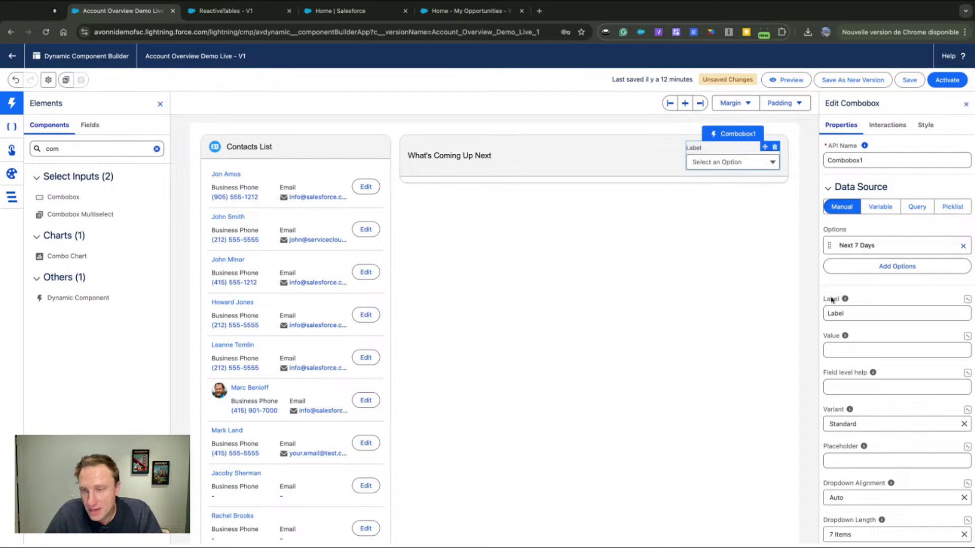
click(886, 265)
text(Next 30 Days)
click(796, 531)
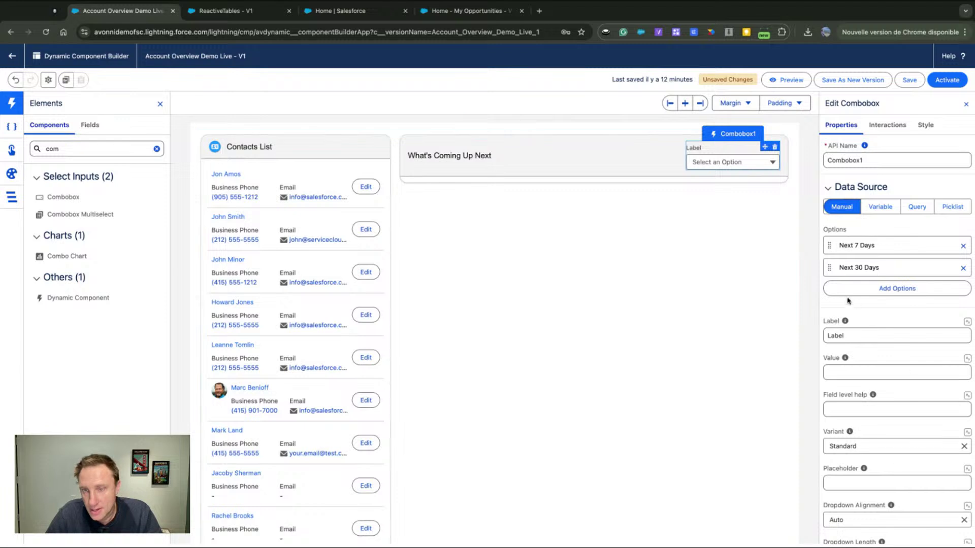
Set the combobox's default value to next7Days and its variant to Label Hidden
click(846, 371)
key(super+v)
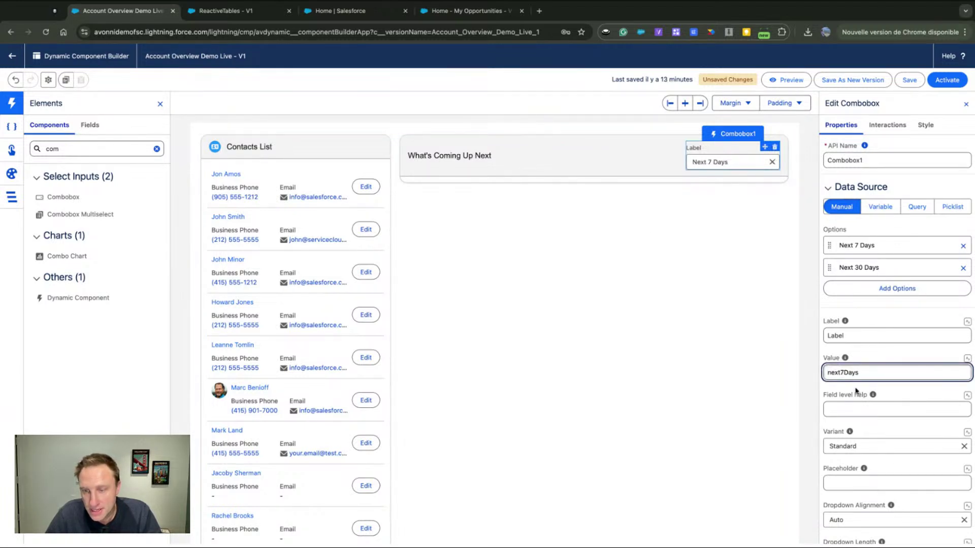
scroll(856, 391, down, 2)
click(852, 367)
click(864, 402)
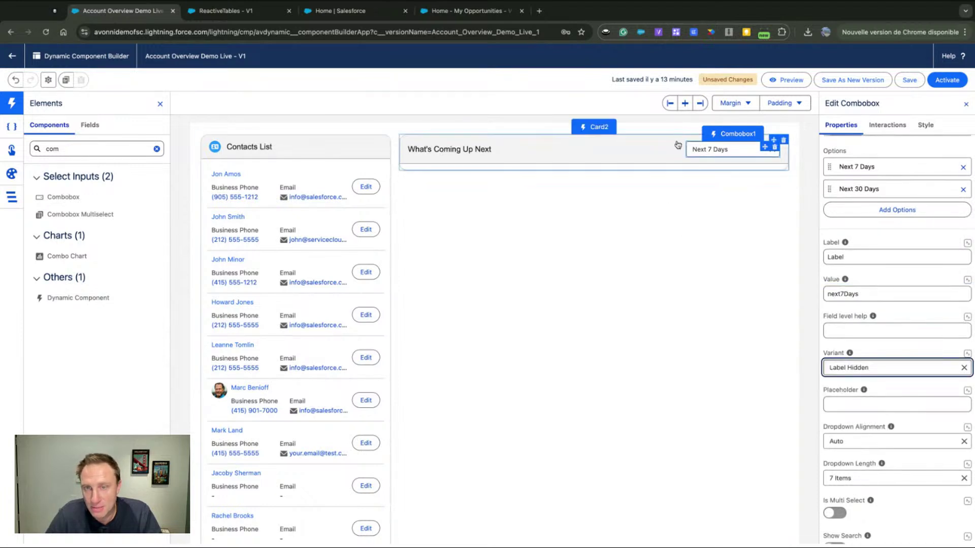
Preview the component, check the options in the card's combobox and return to the builder
click(787, 80)
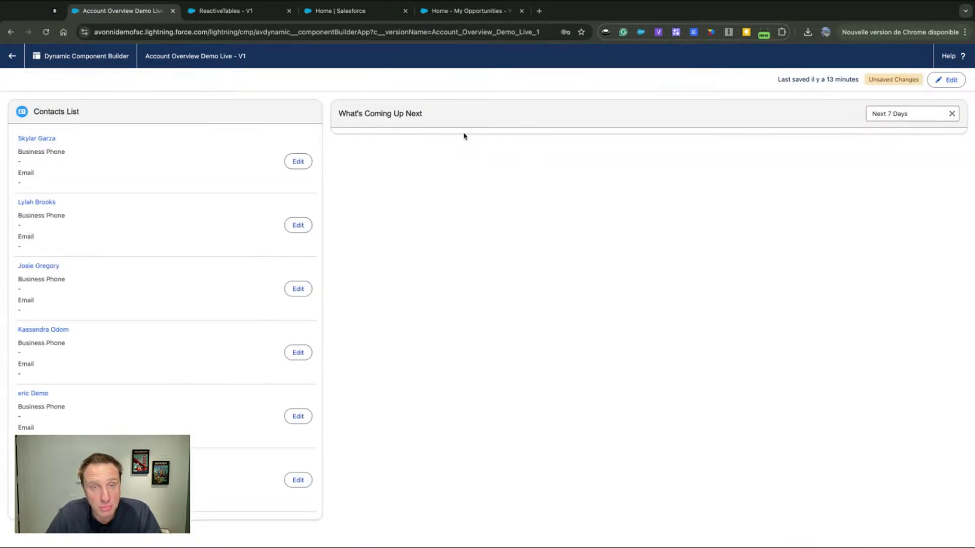
click(878, 114)
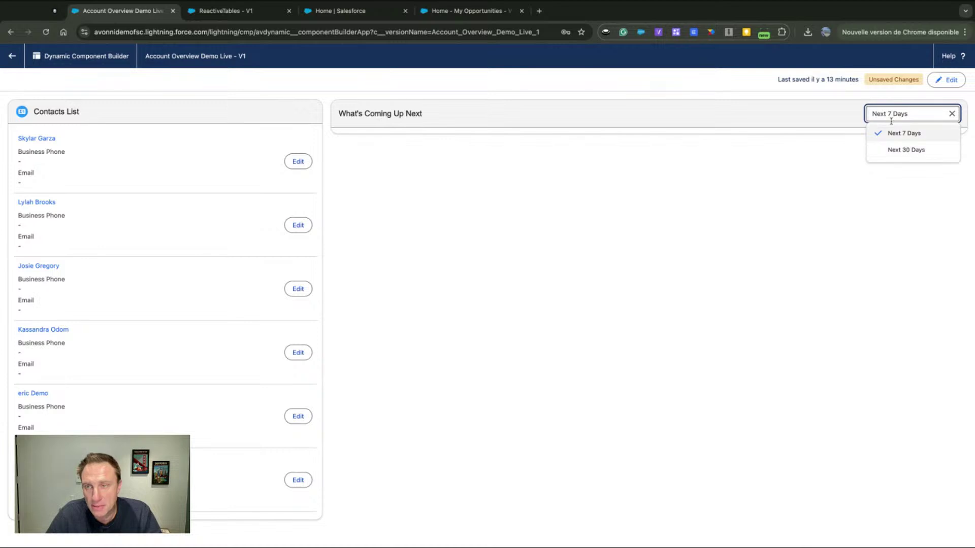
click(719, 109)
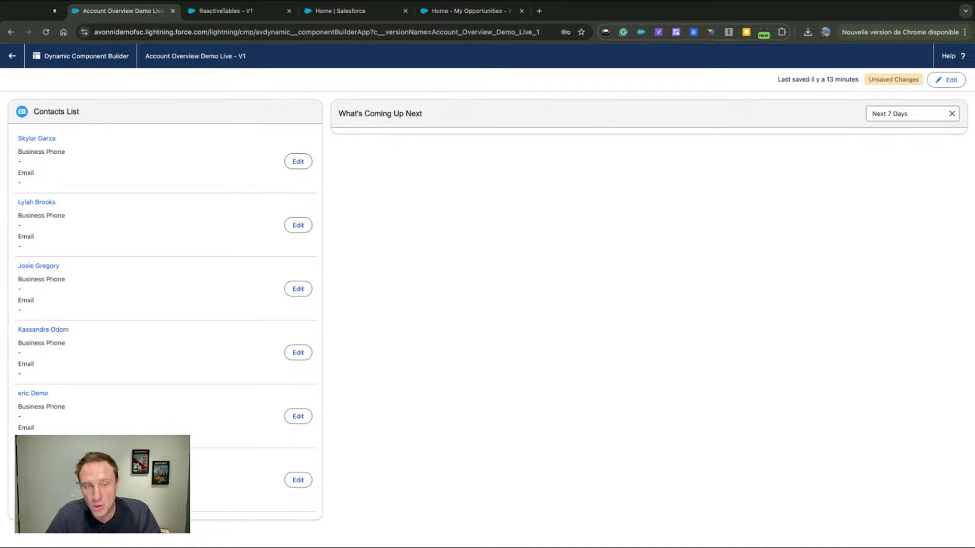
click(952, 81)
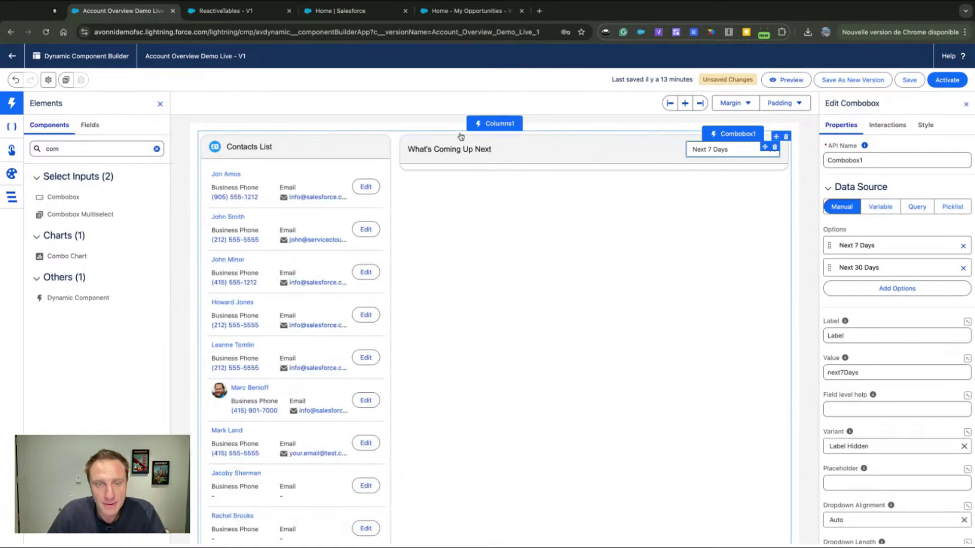
Add a Columns component to the body of the What's Coming Up Next card and give it a second column
double_click(66, 152)
text(col)
drag(51, 198, 695, 157)
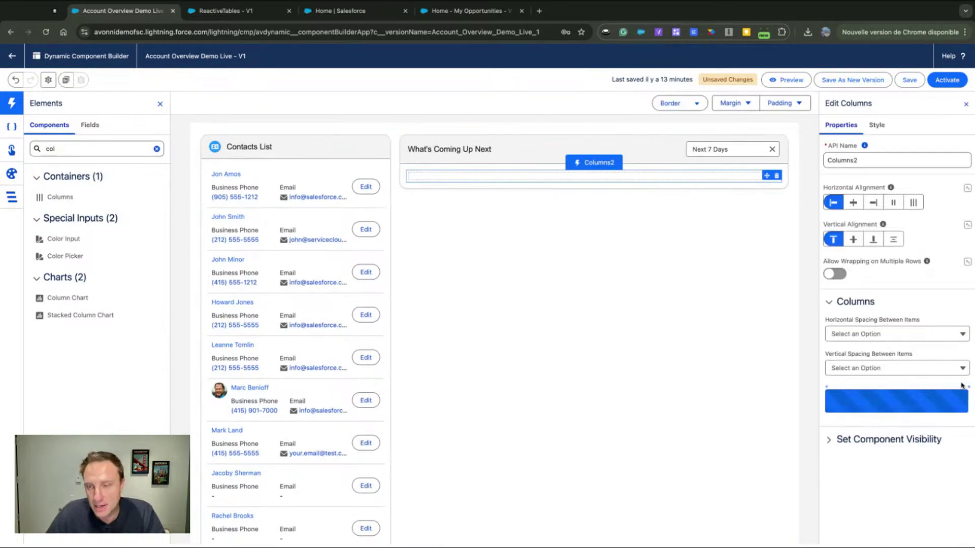
click(965, 389)
Make both columns in the What's Coming Up Next card Fixed with a size of 6 each
click(851, 399)
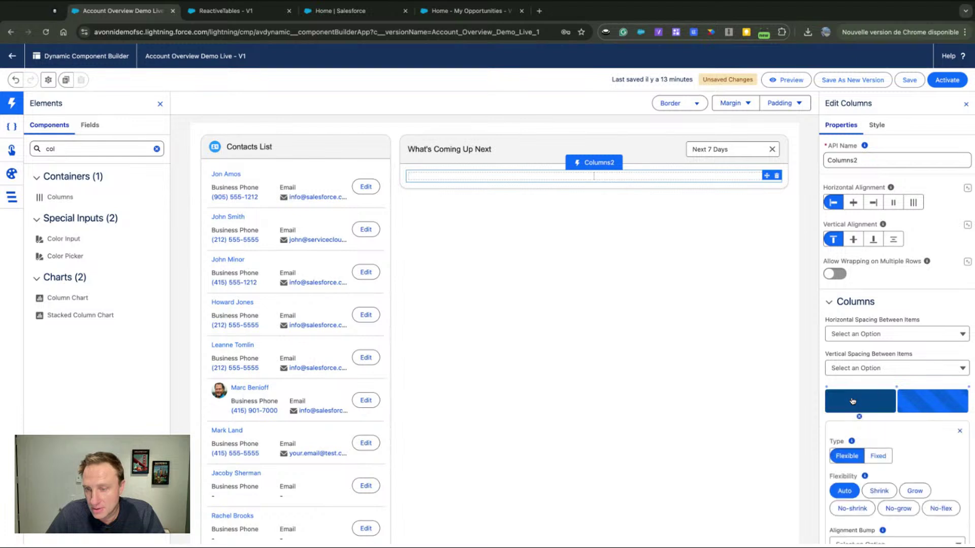
click(879, 457)
click(903, 525)
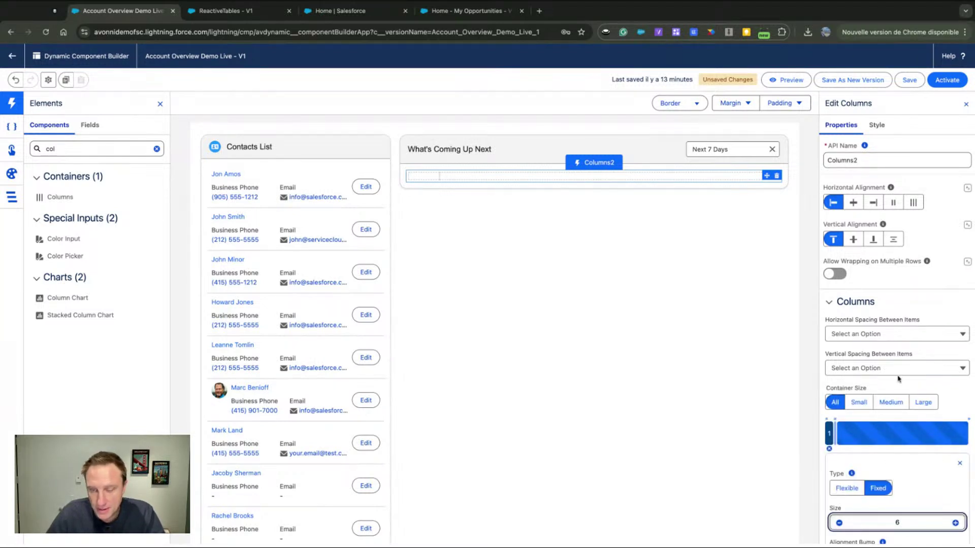
text(6)
click(912, 432)
click(878, 488)
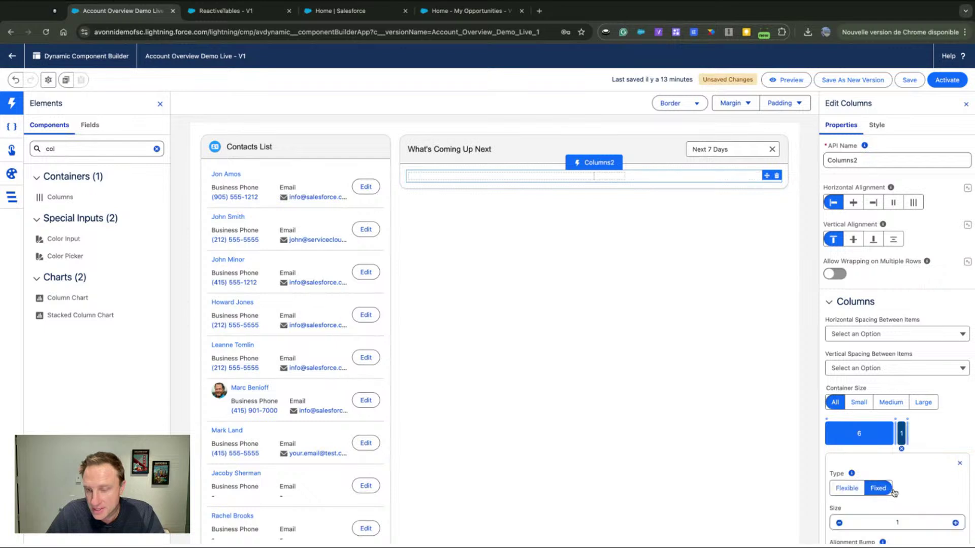
click(902, 520)
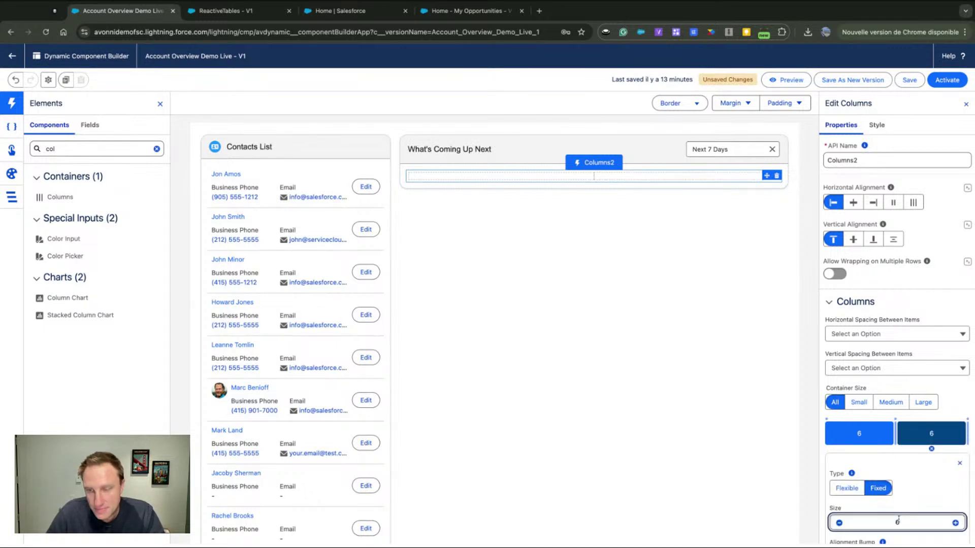
Set the columns' horizontal spacing between items to Medium and their right and left margins to Small
click(910, 333)
click(868, 375)
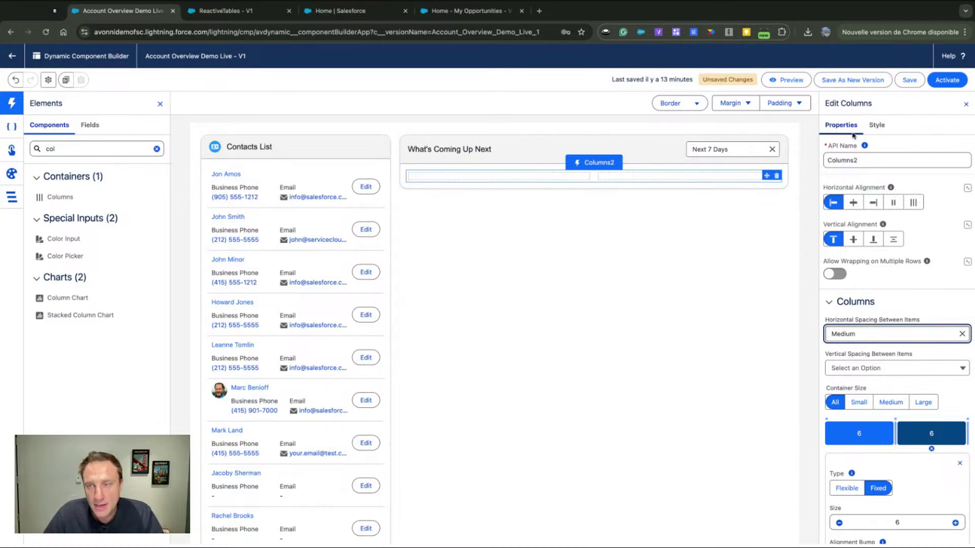
click(875, 126)
click(851, 193)
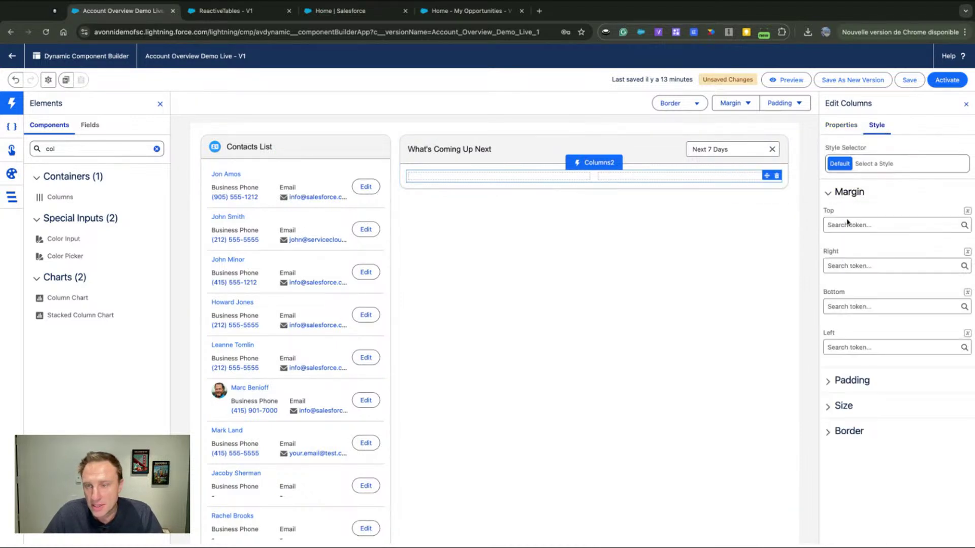
click(846, 268)
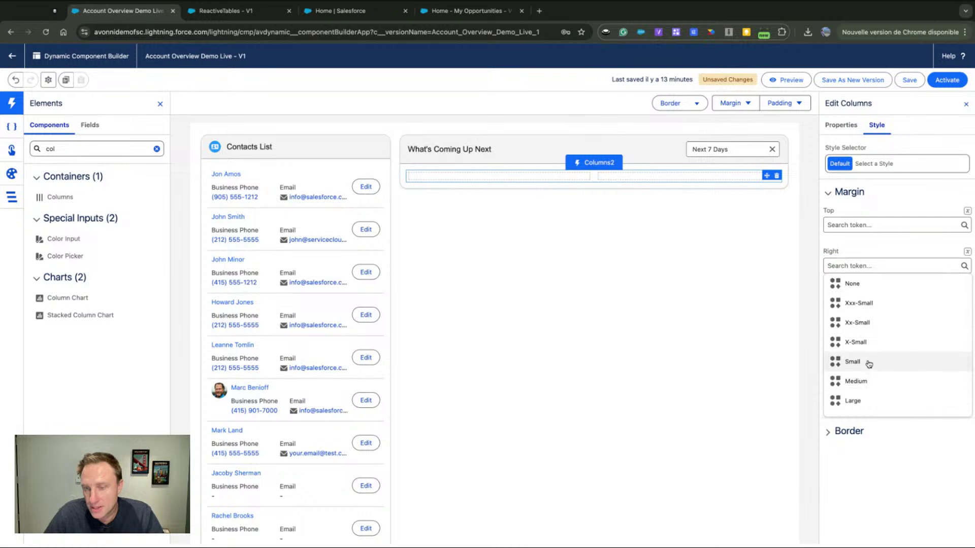
click(869, 365)
click(853, 347)
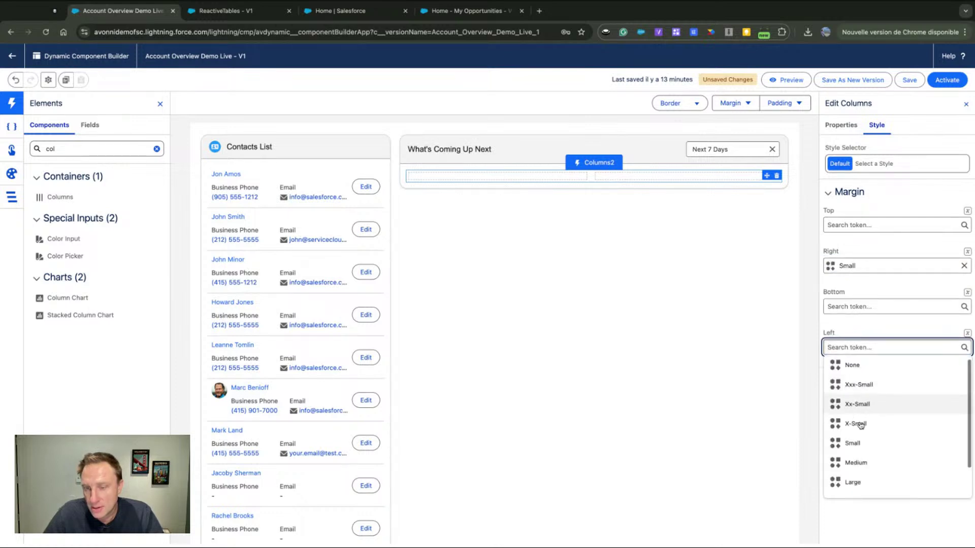
click(857, 437)
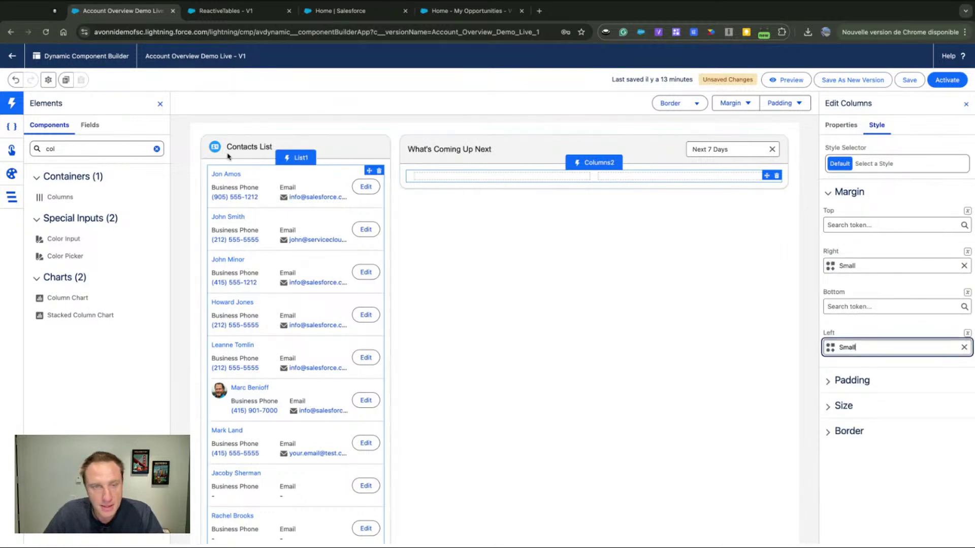
Add a Metric to the first column of the What's Coming Up Next card and label it "Deals"
click(67, 150)
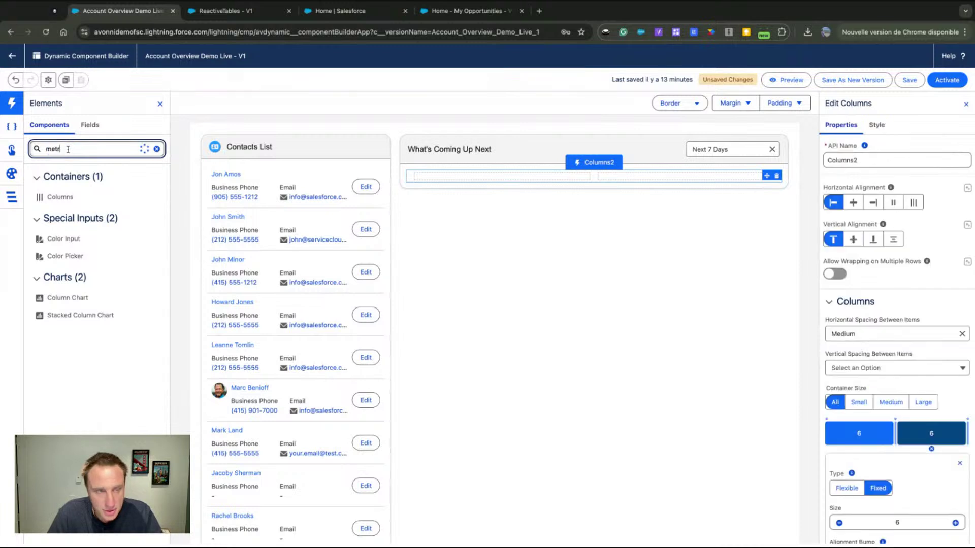
text(metr)
drag(65, 200, 577, 164)
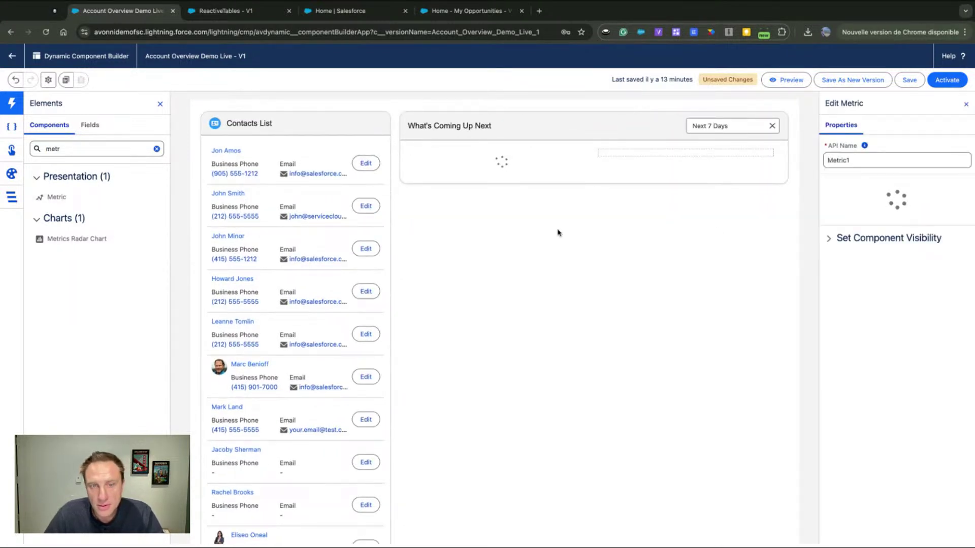
click(880, 199)
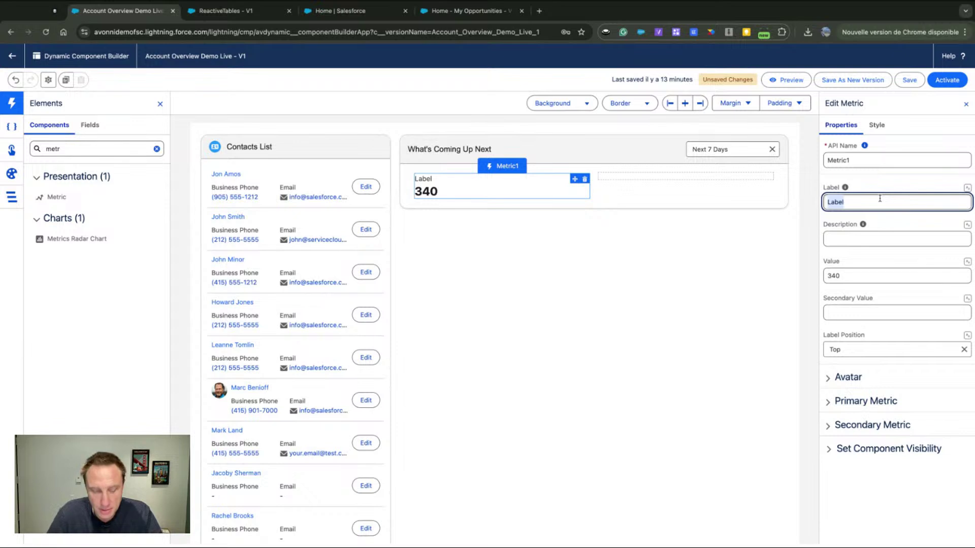
Base the Deals metric's value on a query of the Opportunity object, using the Name field with the Count aggregate function
click(968, 262)
click(940, 309)
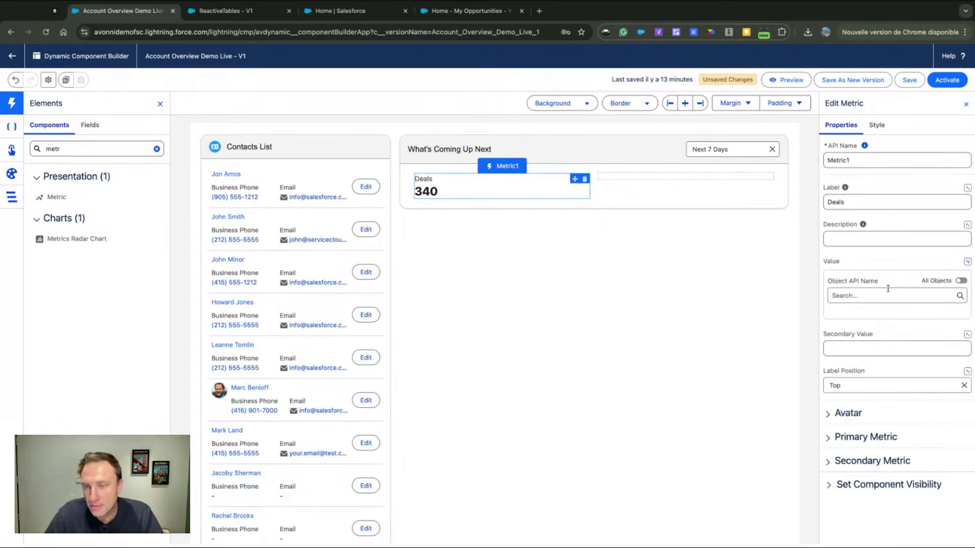
click(849, 293)
text(opp)
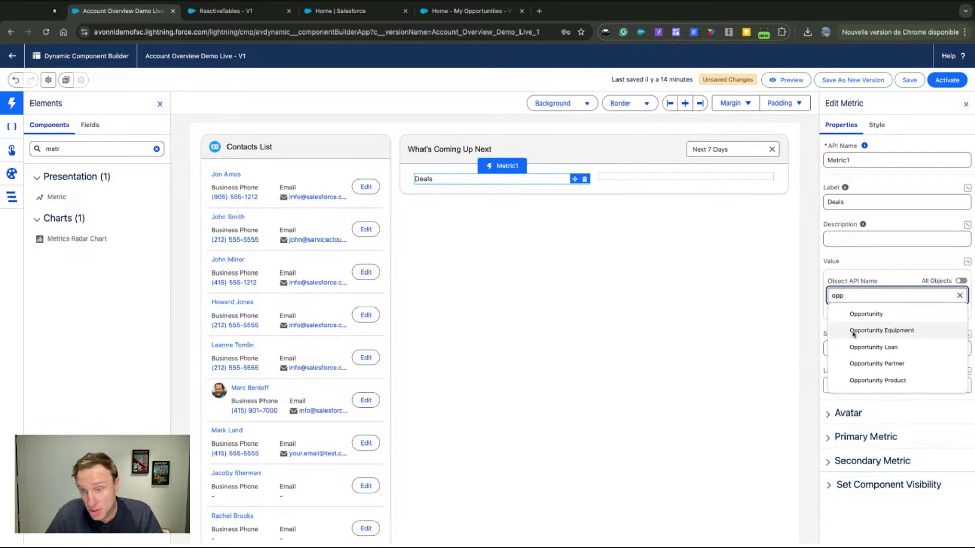
click(862, 312)
click(847, 329)
scroll(891, 425, down, 10)
scroll(890, 425, down, 5)
click(862, 400)
click(858, 364)
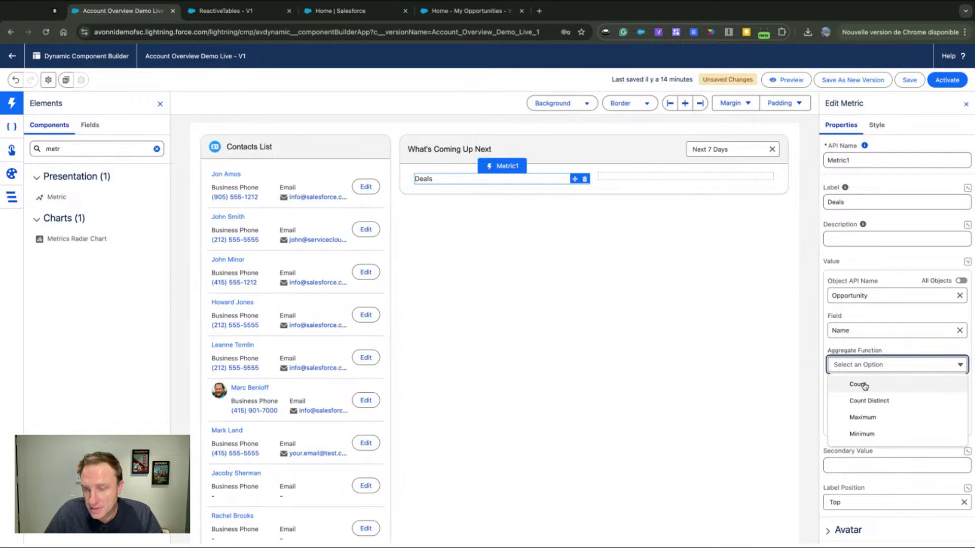
click(843, 383)
Filter the Deals metric's query with a condition where Account ID equals the mapped $Component RecordId
click(852, 408)
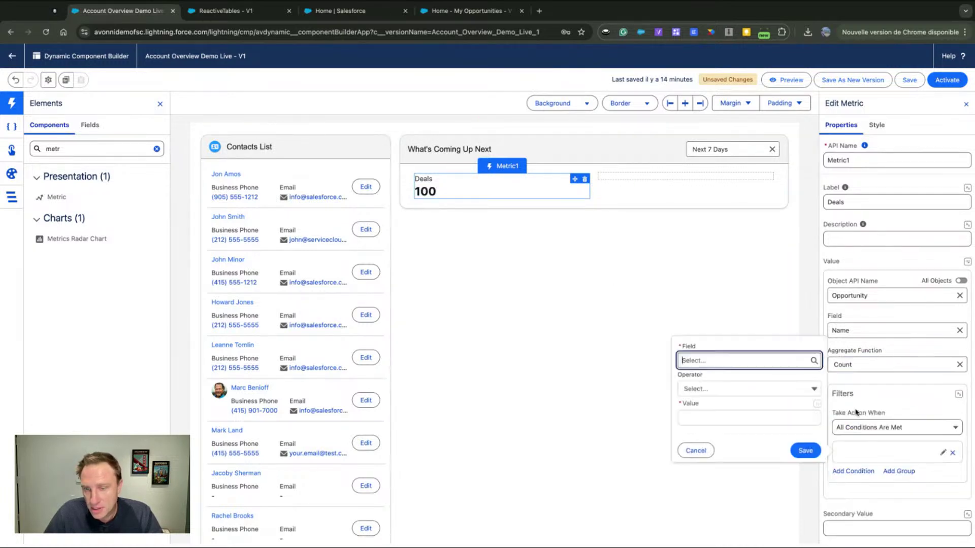
click(733, 358)
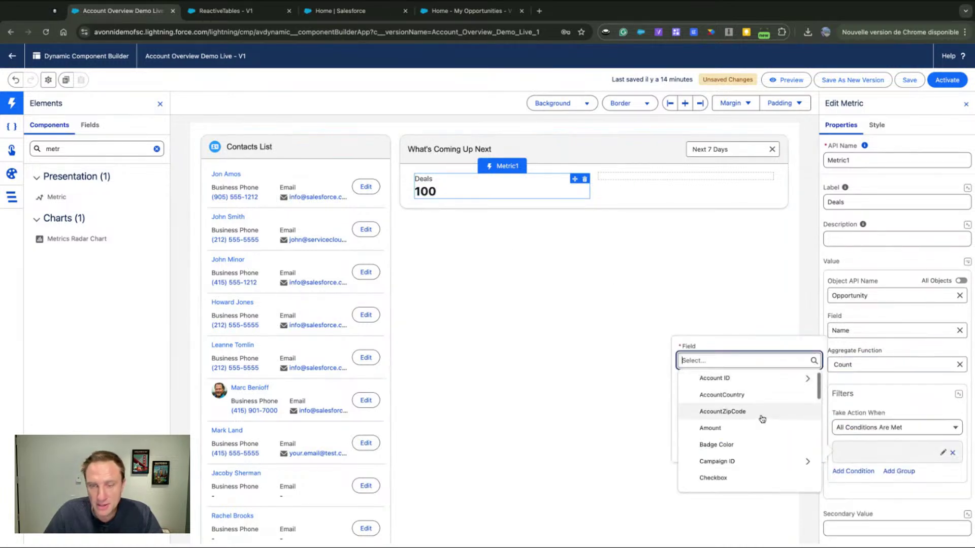
click(728, 377)
click(727, 430)
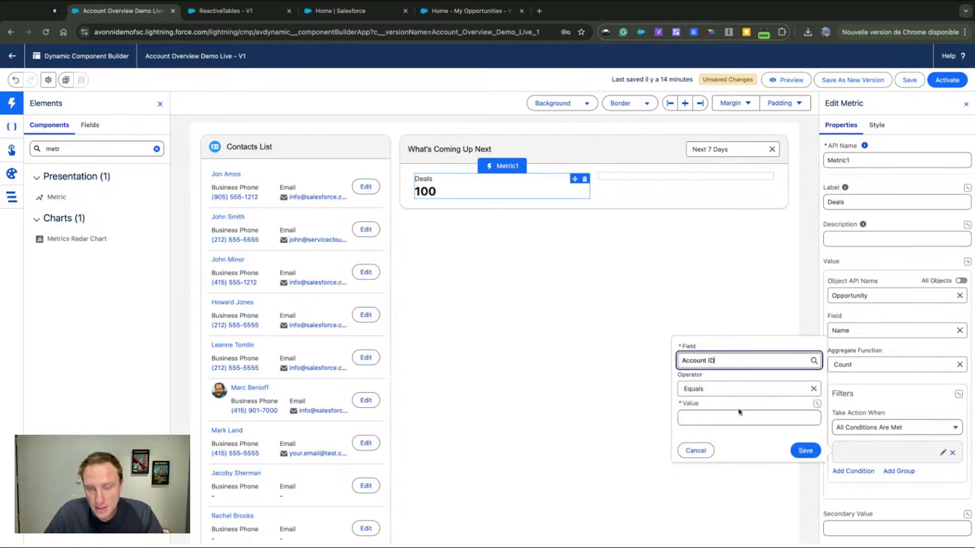
click(816, 405)
click(799, 439)
click(725, 421)
scroll(746, 497, down, 5)
scroll(747, 497, up, 3)
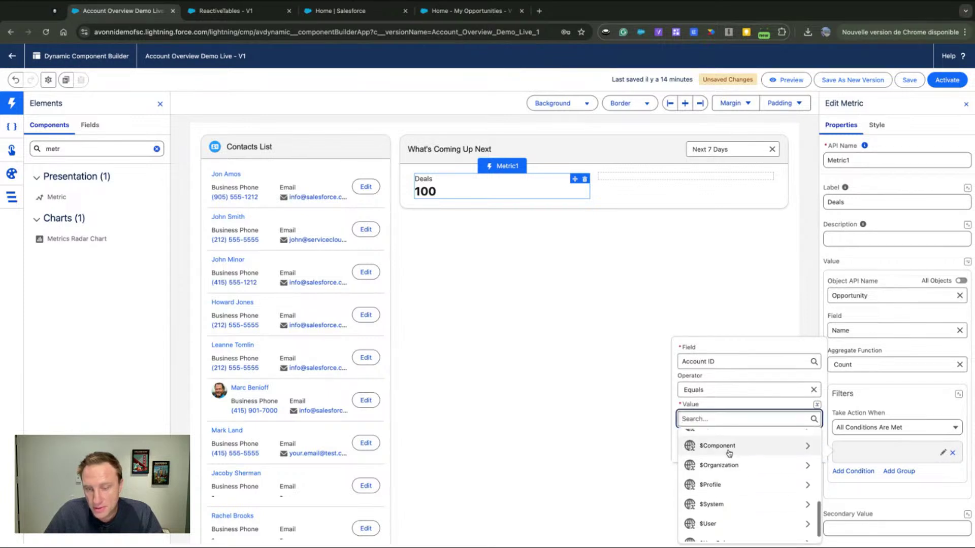
click(730, 453)
scroll(736, 482, down, 1)
click(725, 524)
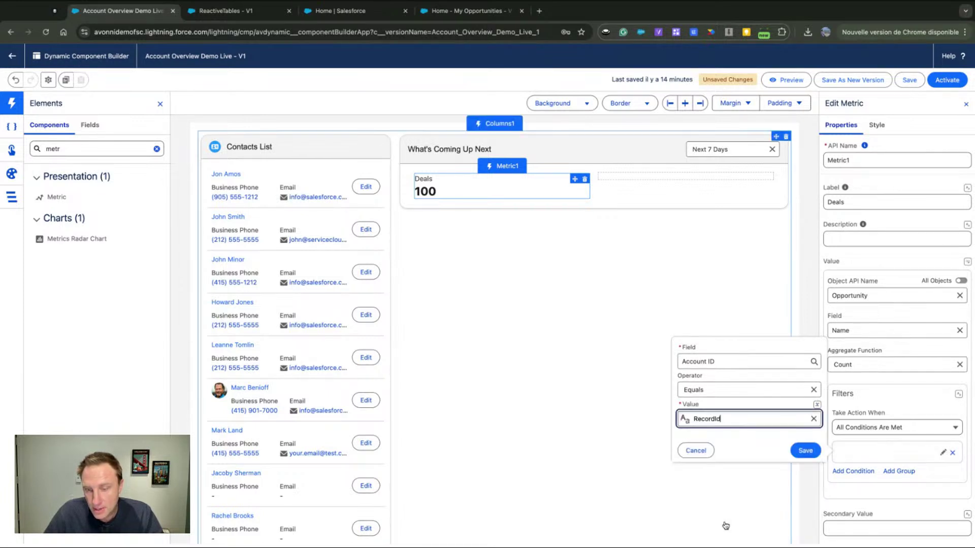
click(804, 450)
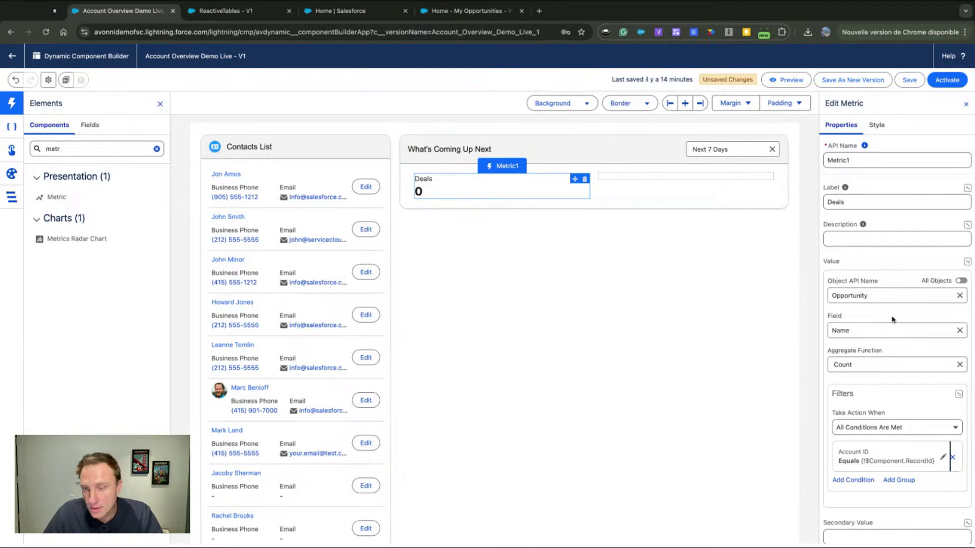
Add a second filter condition to the Deals metric where Close Date equals the next 7 days, using the relative date option
click(858, 480)
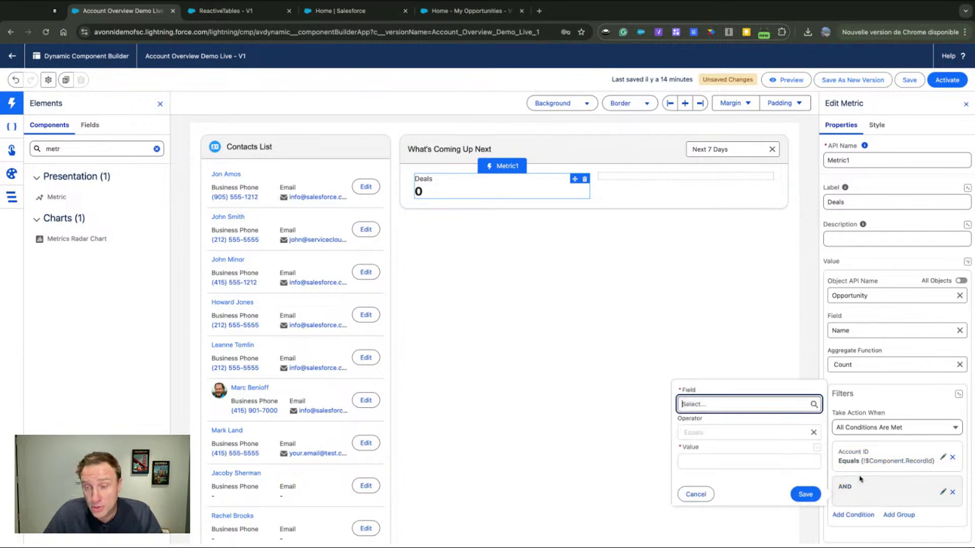
click(733, 409)
scroll(745, 460, down, 3)
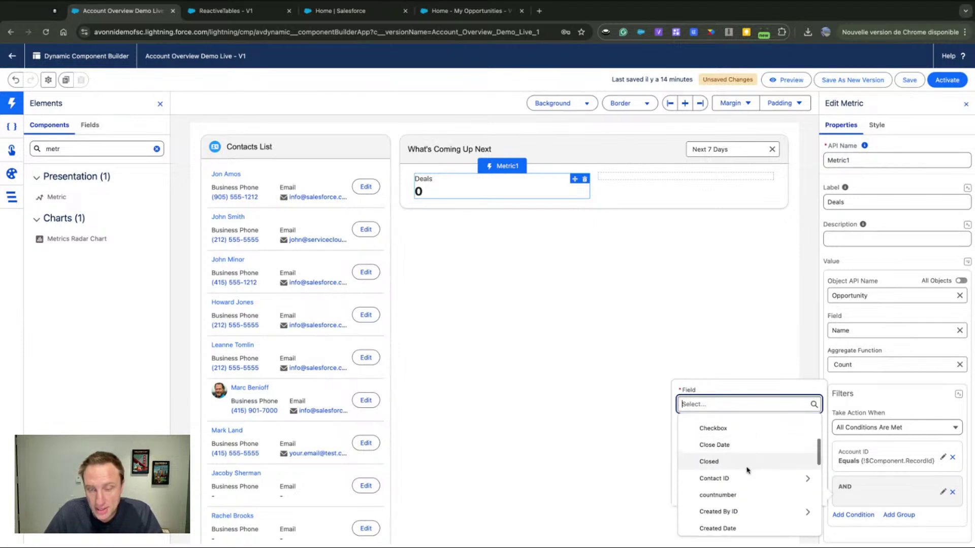
click(738, 439)
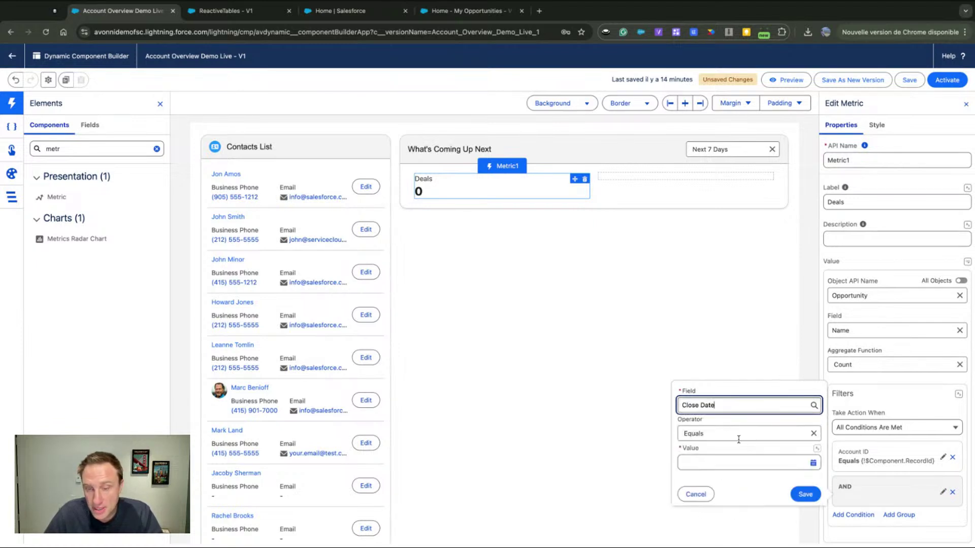
click(817, 450)
click(800, 497)
click(716, 463)
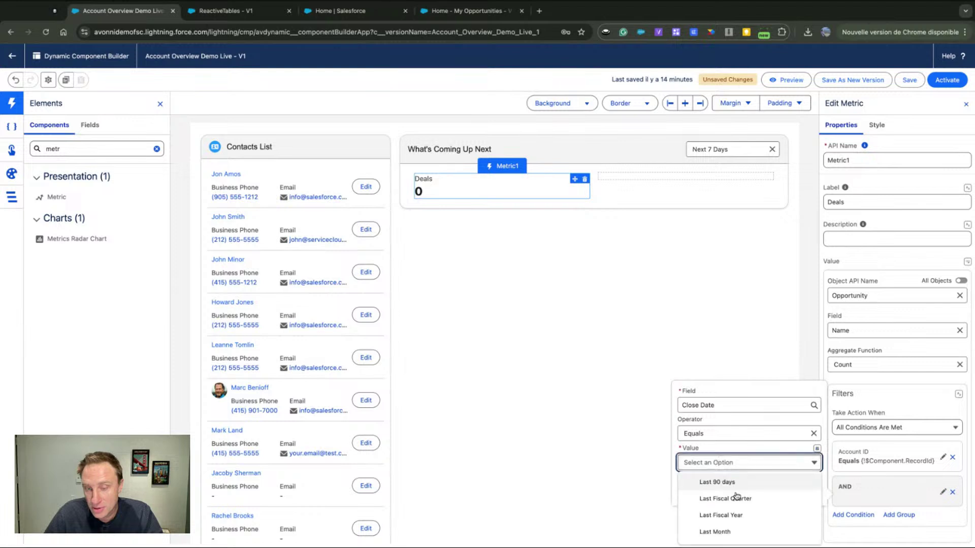
scroll(718, 502, down, 5)
click(718, 494)
click(714, 459)
text(7)
click(805, 494)
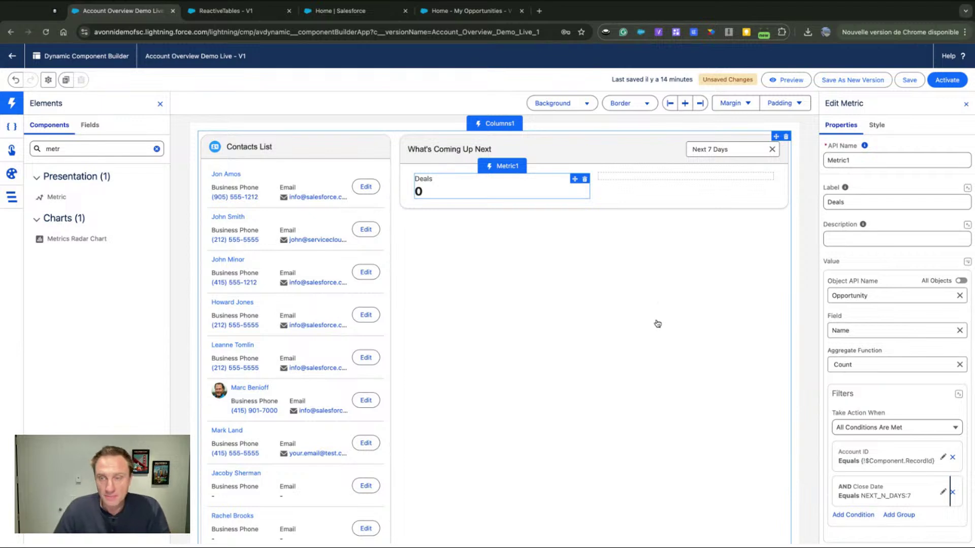
Create a custom style named "customMetric" for the Deals metric
click(883, 127)
click(865, 168)
text(custo)
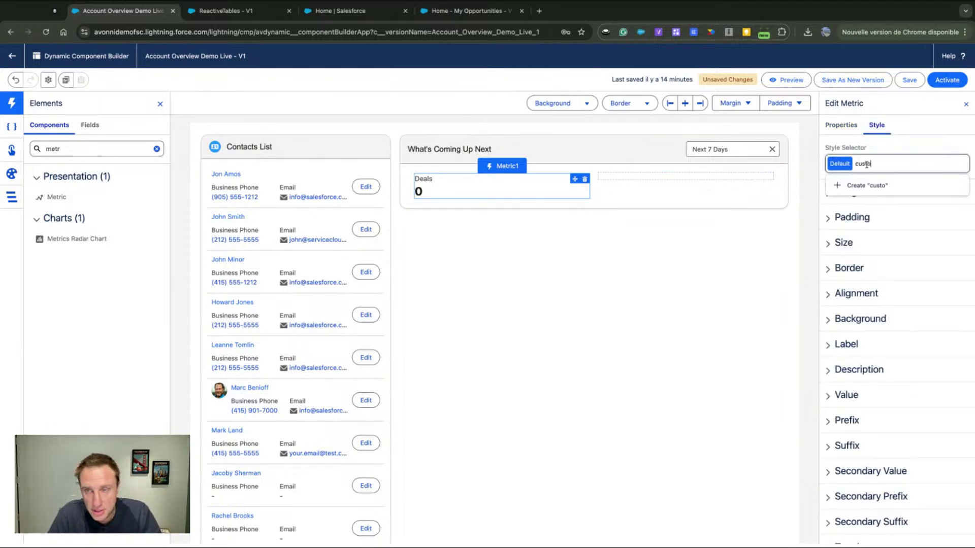
text(mMetric)
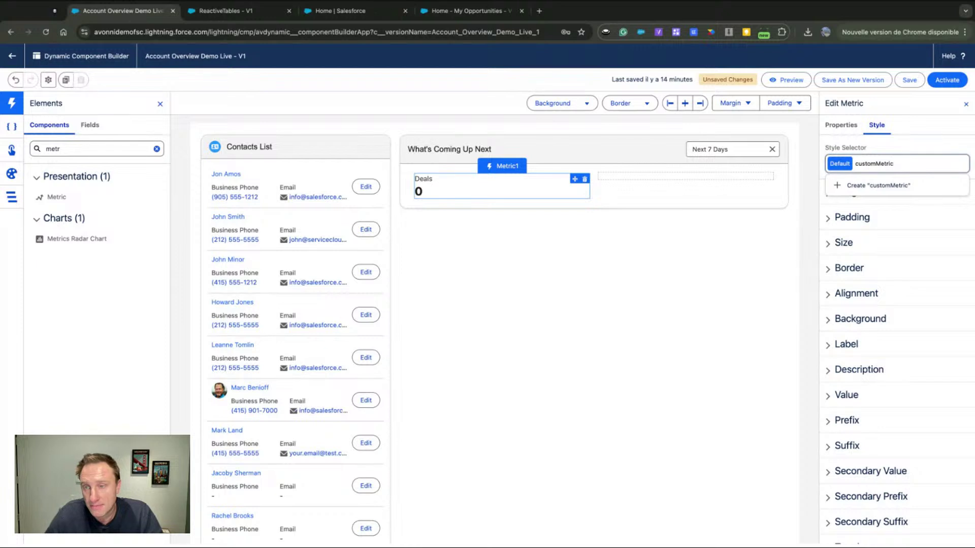
click(874, 189)
Set the customMetric style's top, right, bottom and left padding to Small
click(852, 218)
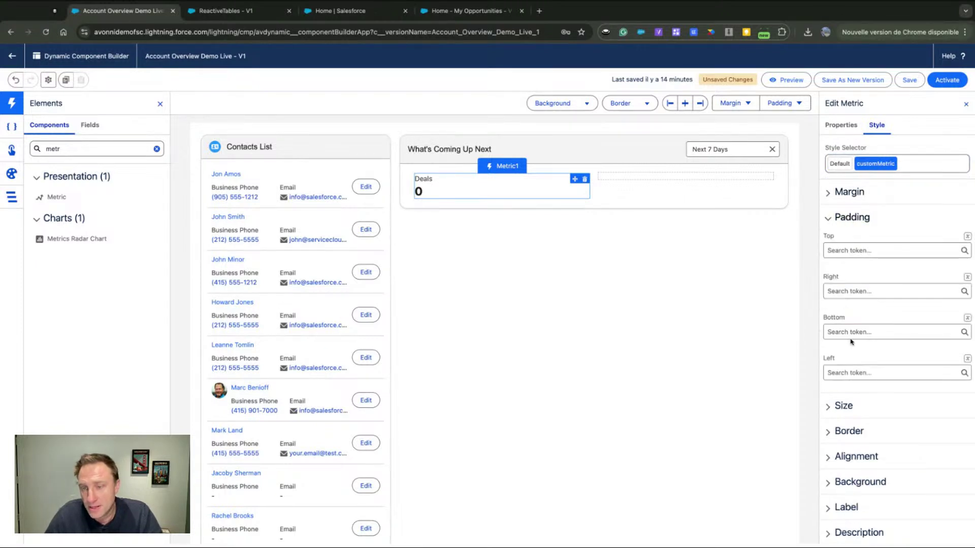
click(850, 290)
click(854, 385)
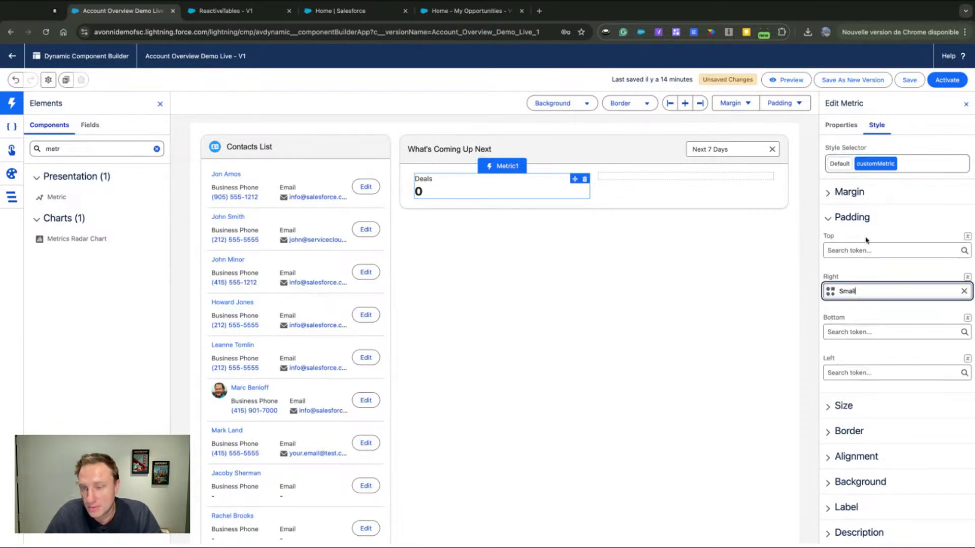
click(866, 250)
click(853, 346)
click(829, 332)
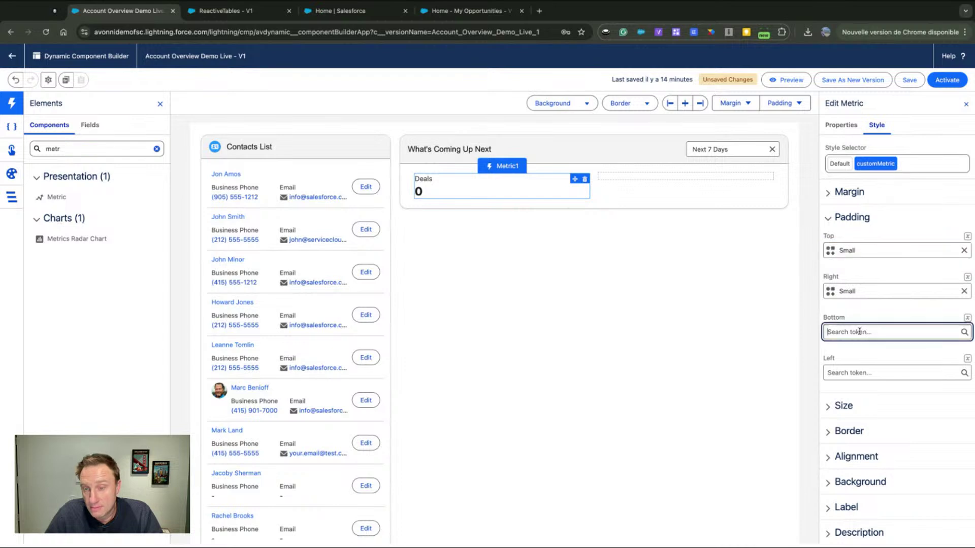
click(853, 428)
click(842, 373)
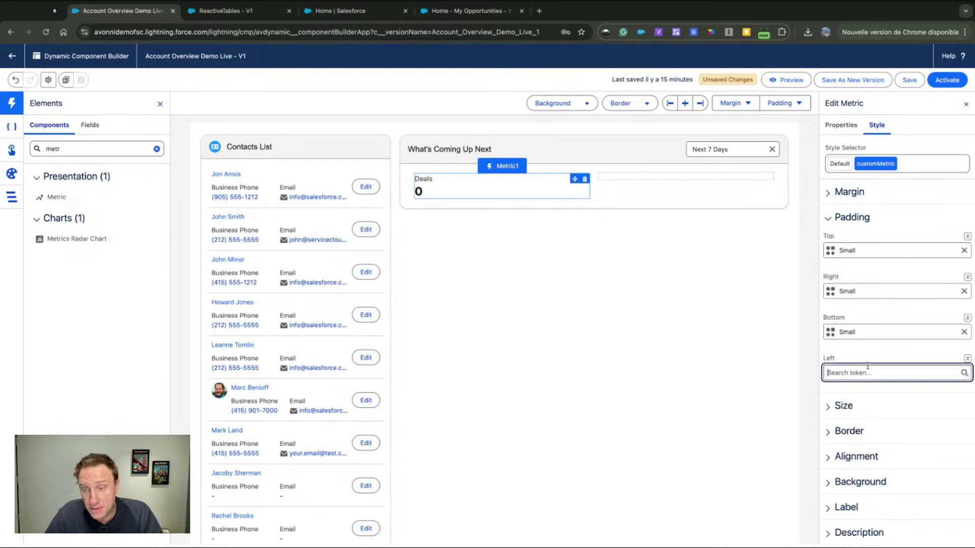
click(857, 468)
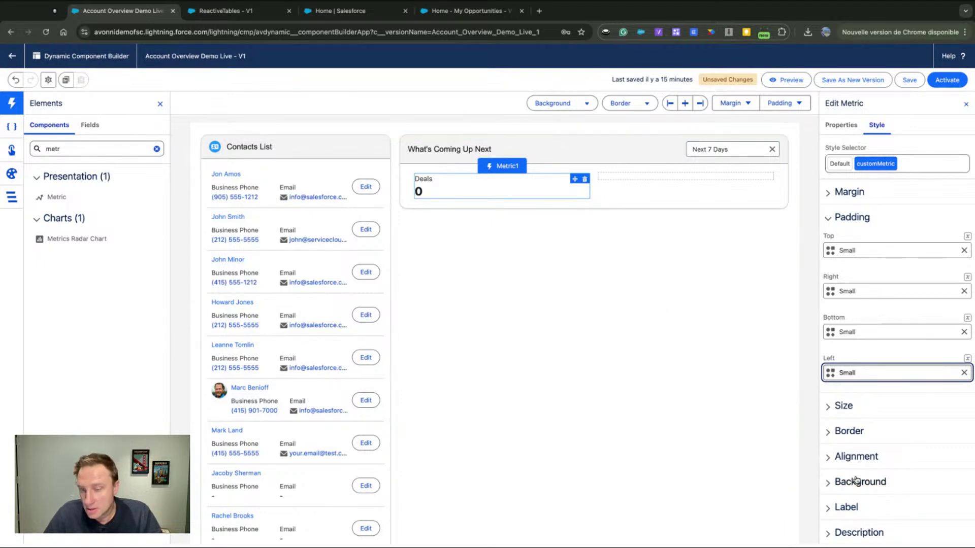
Give the customMetric style a solid 1 px border in #aeaeae with a 5 px radius, and preview the component
click(843, 431)
scroll(853, 330, down, 3)
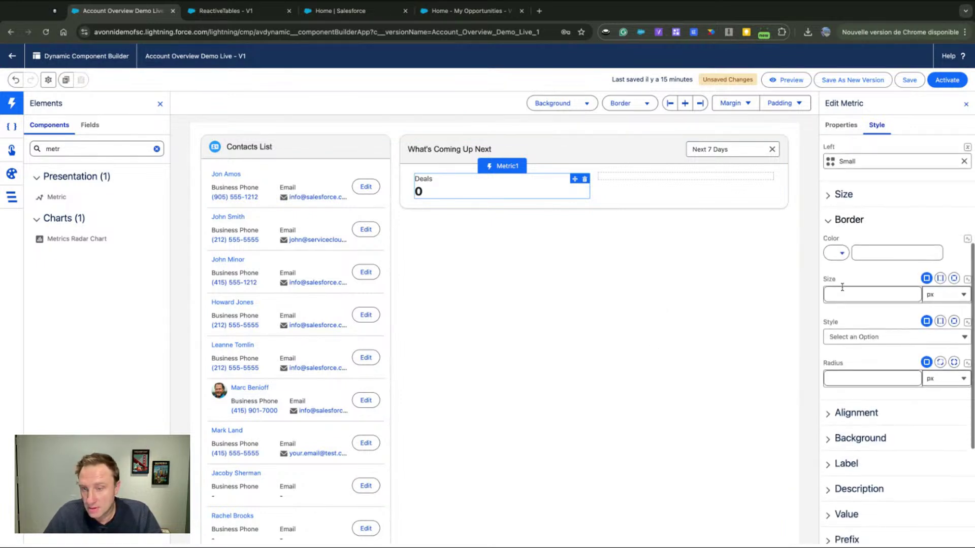
click(831, 254)
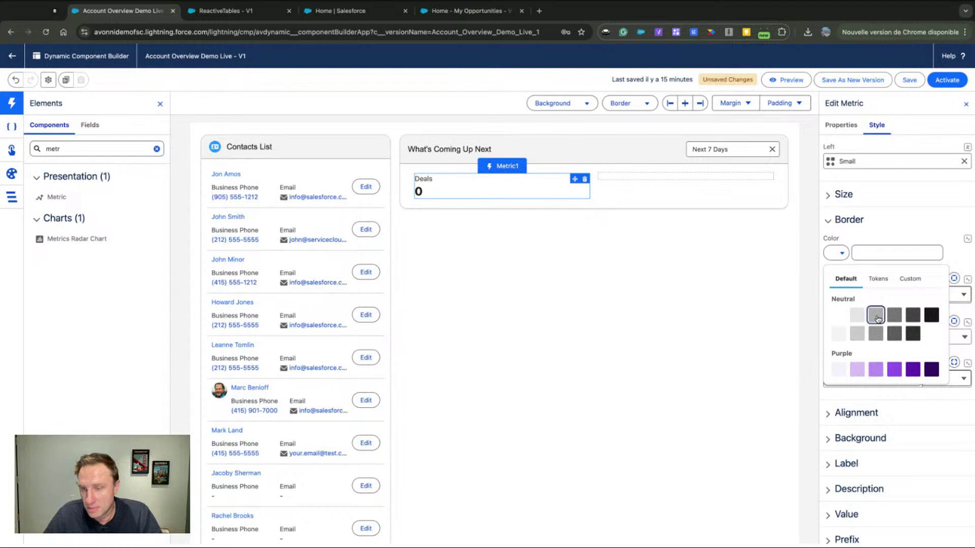
click(878, 319)
click(845, 295)
text(1)
click(845, 336)
click(851, 373)
click(855, 376)
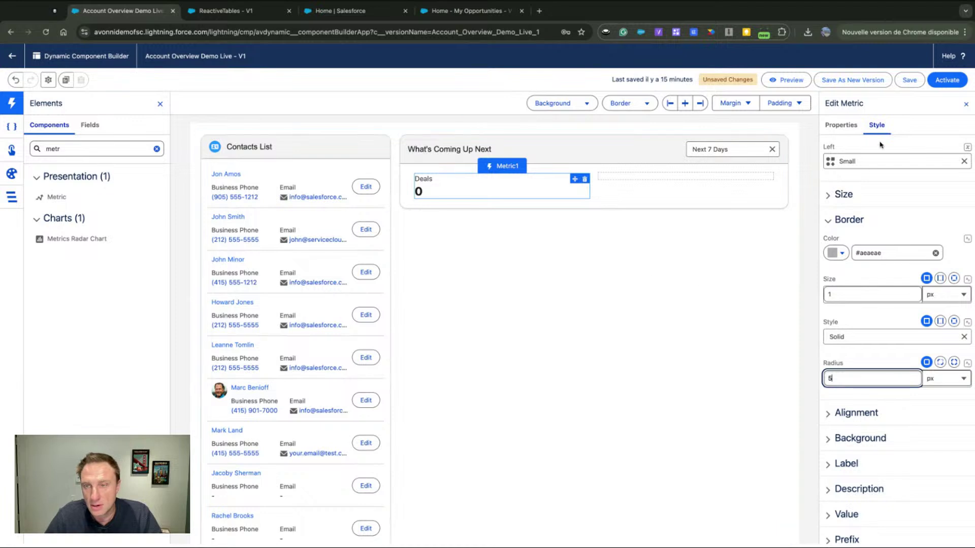
click(782, 81)
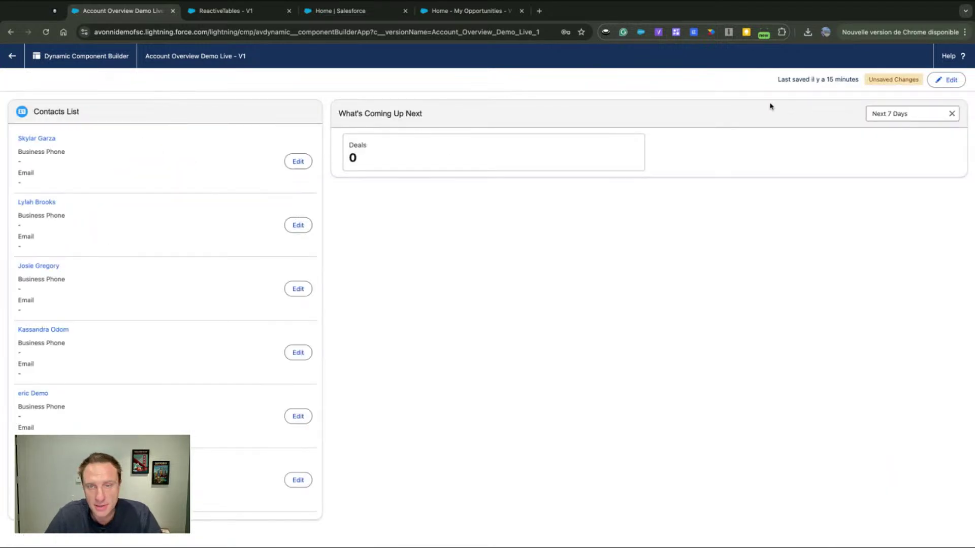
click(909, 89)
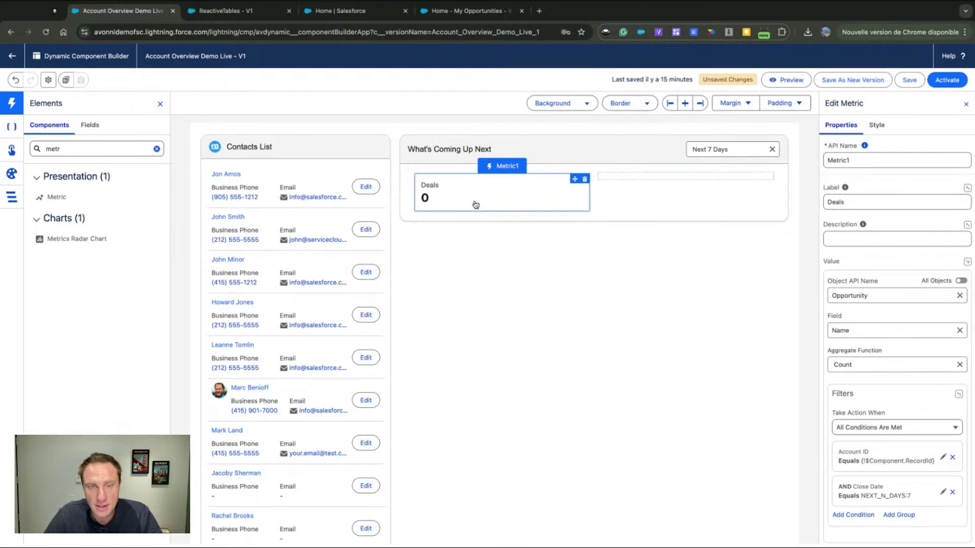
Copy the Deals metric into the second column of the What's Coming Up Next card and label the copy "Tasks"
click(65, 81)
click(83, 82)
drag(497, 208, 815, 162)
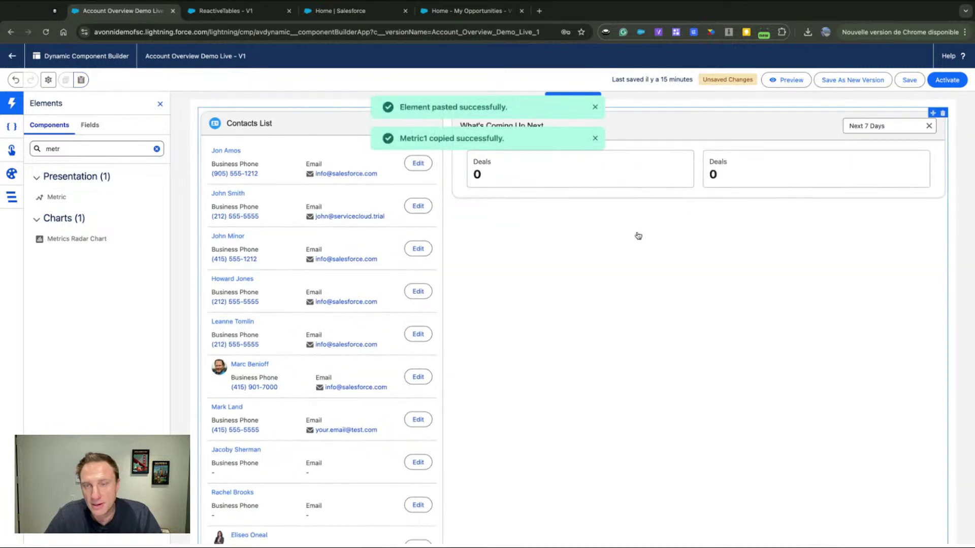
click(782, 173)
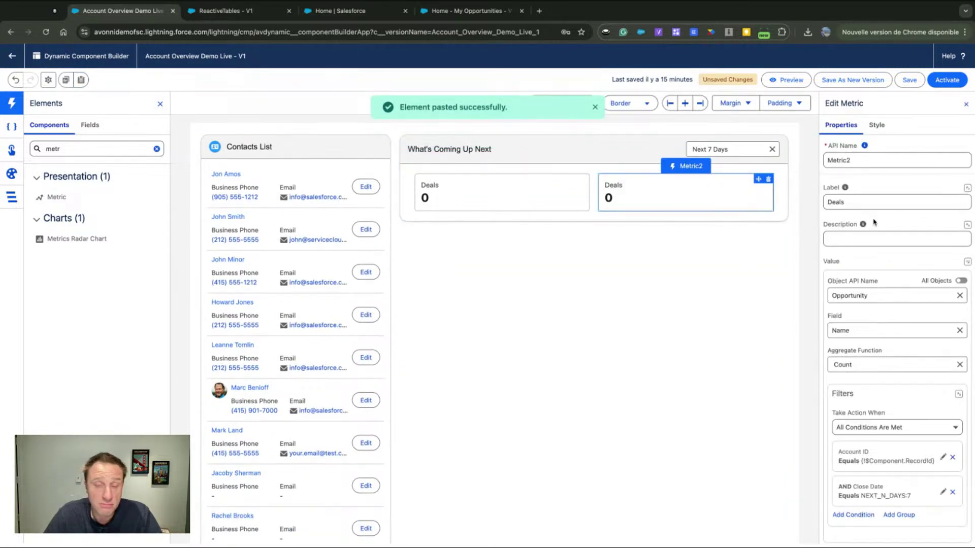
click(877, 202)
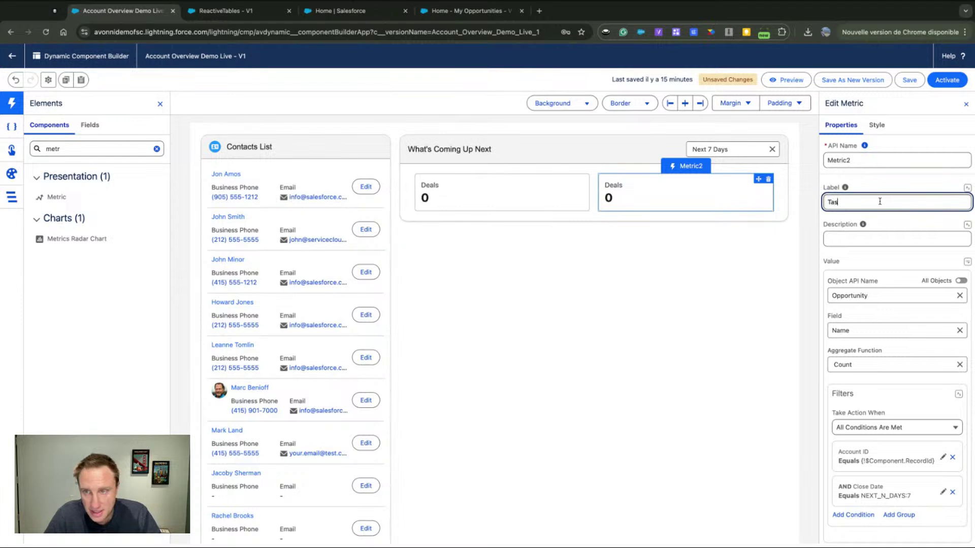
Base the Tasks metric's value on the Task object, using the Subject field with the Count aggregate function
click(866, 299)
text(tas)
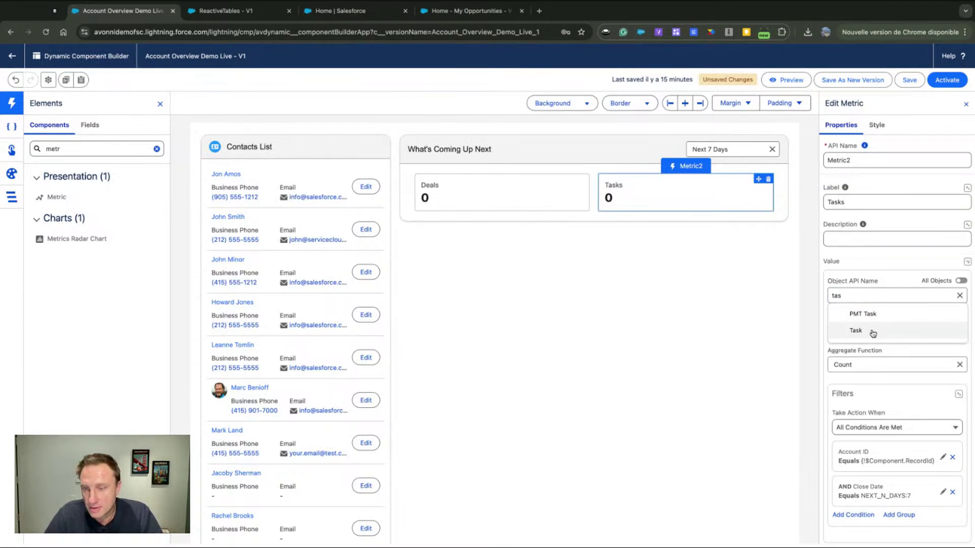
click(873, 333)
click(873, 331)
scroll(873, 401, down, 10)
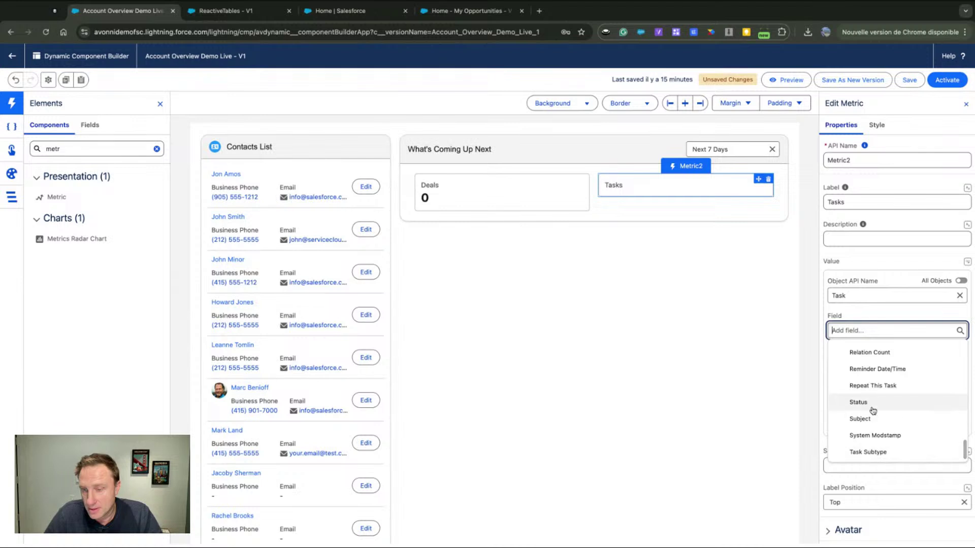
click(869, 419)
click(865, 364)
click(866, 361)
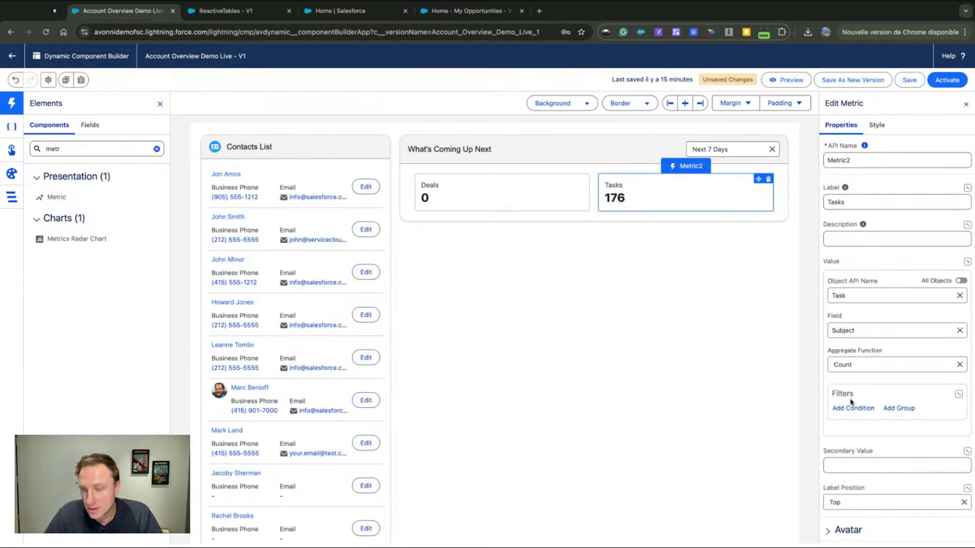
Filter the Tasks metric's query with a condition where Account ID equals the mapped $Component RecordId
click(853, 408)
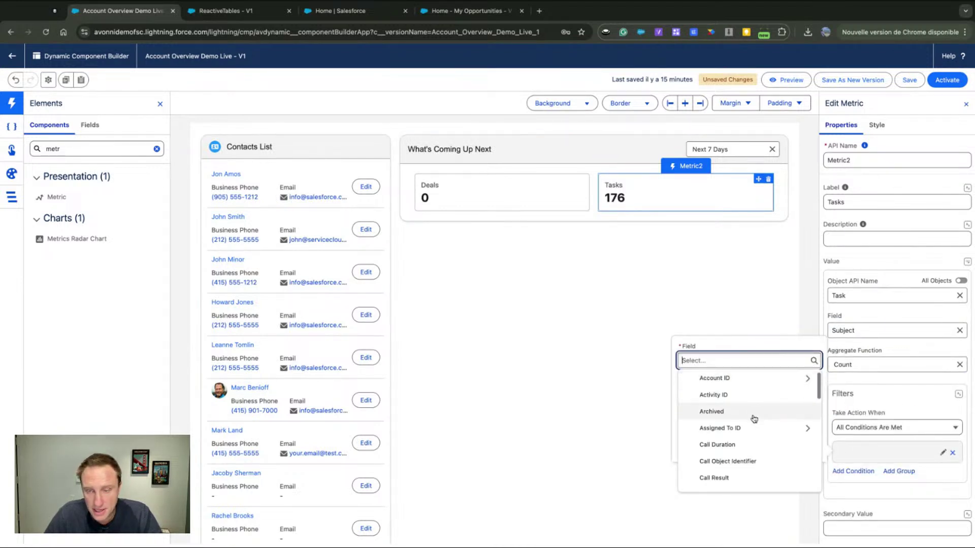
scroll(733, 412, down, 1)
scroll(729, 396, up, 1)
click(729, 381)
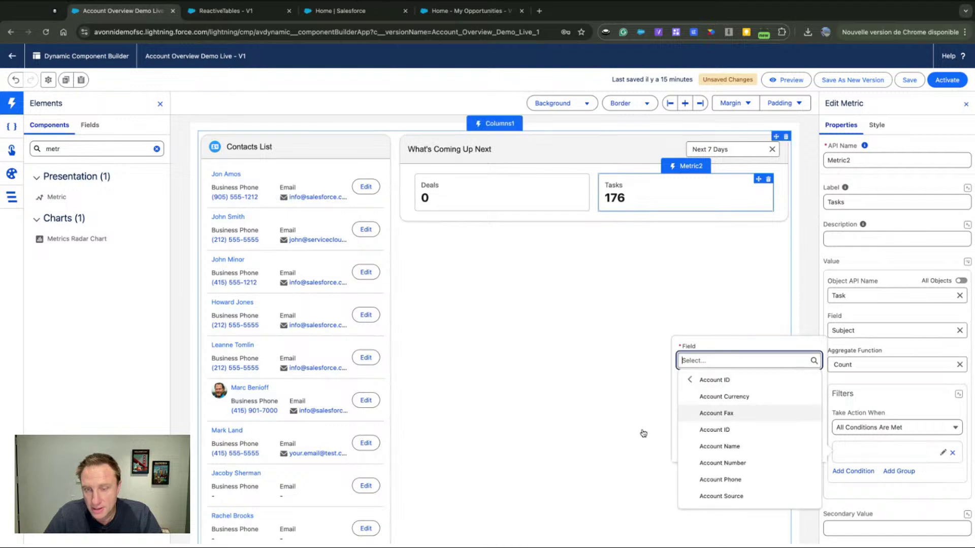
click(718, 430)
click(816, 404)
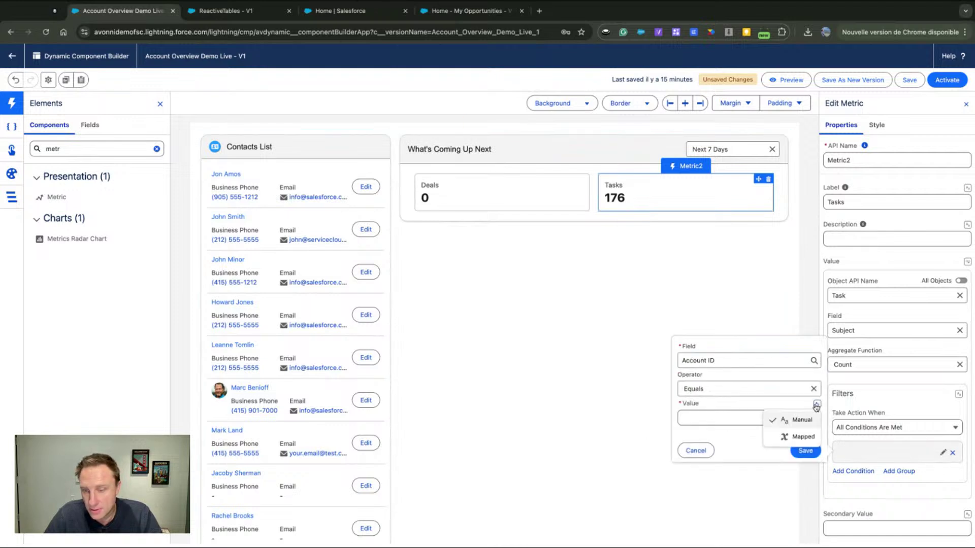
click(781, 438)
click(734, 418)
scroll(720, 487, down, 3)
scroll(727, 507, down, 5)
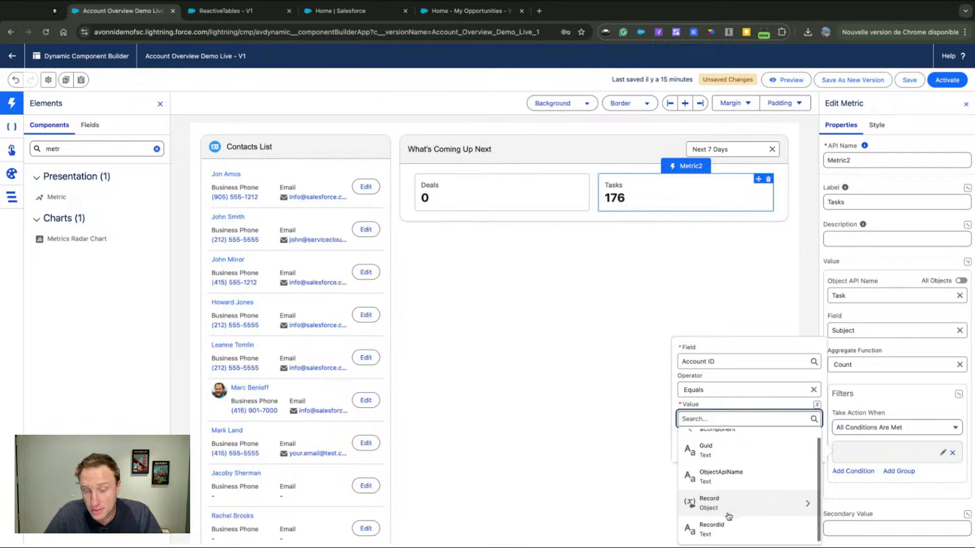
click(716, 528)
click(806, 452)
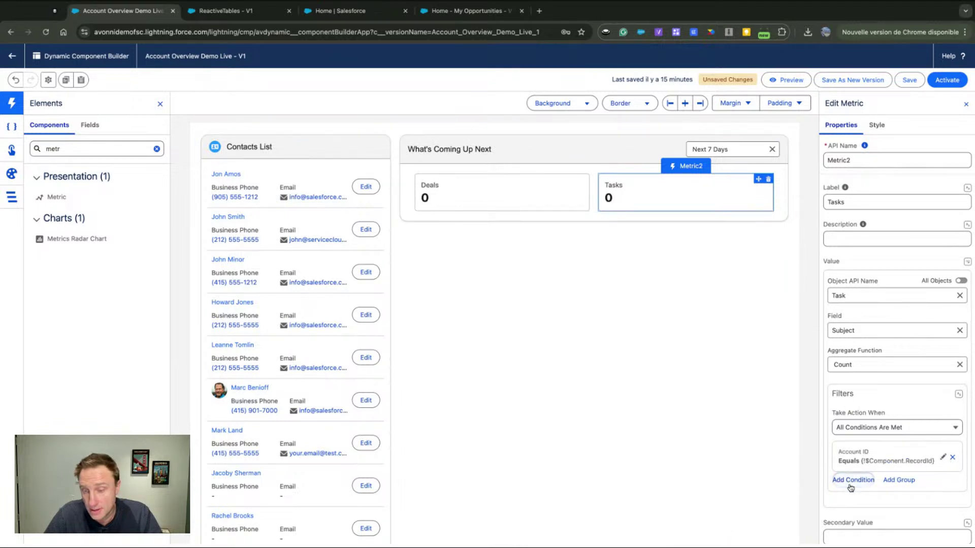
click(852, 479)
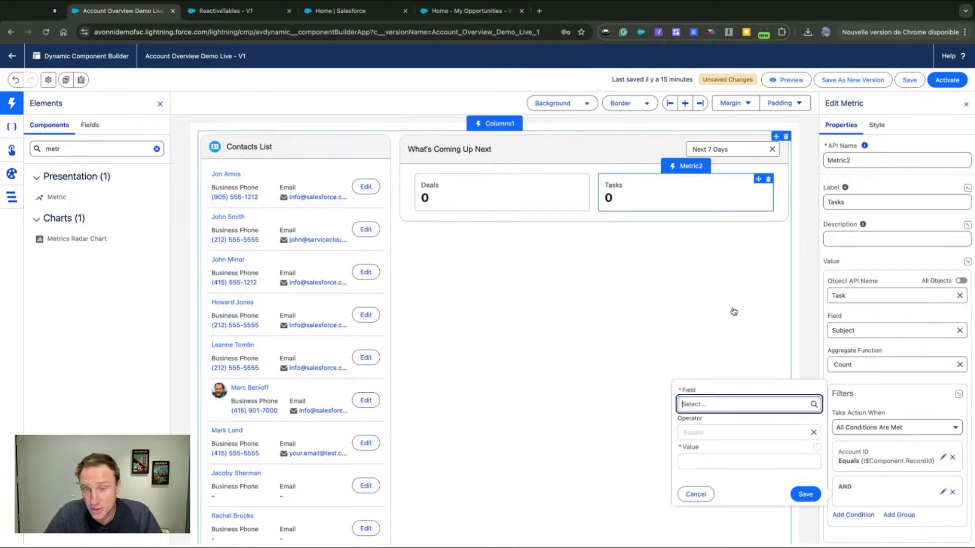
click(730, 402)
scroll(734, 487, down, 10)
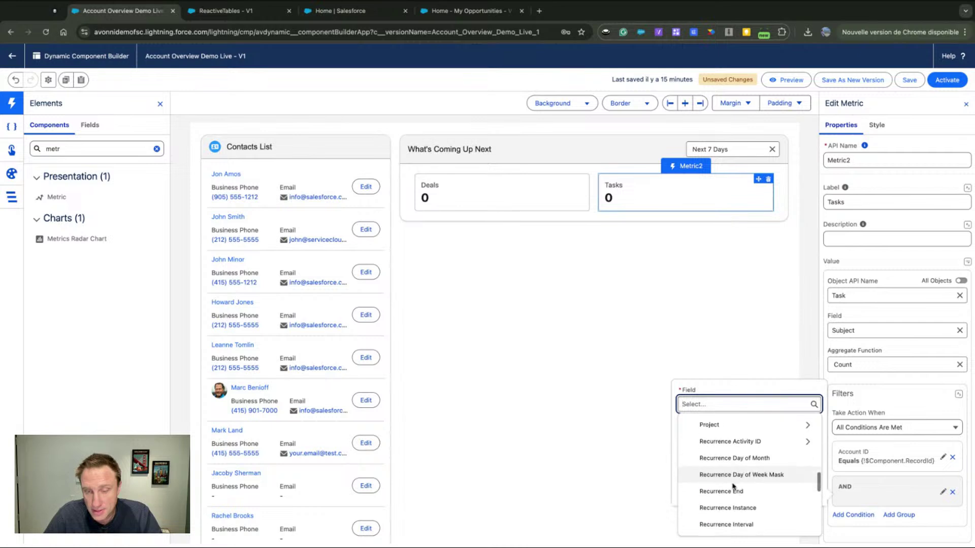
scroll(734, 487, up, 4)
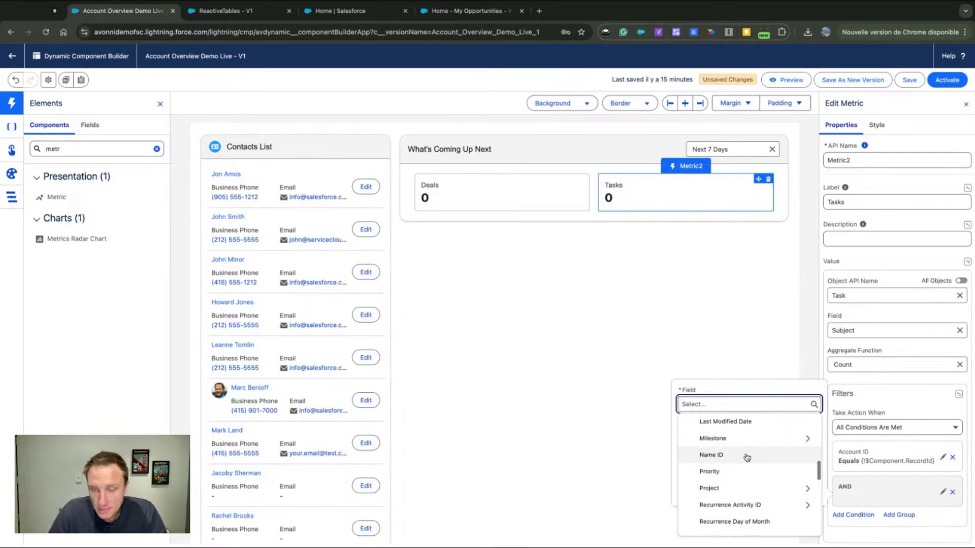
click(909, 454)
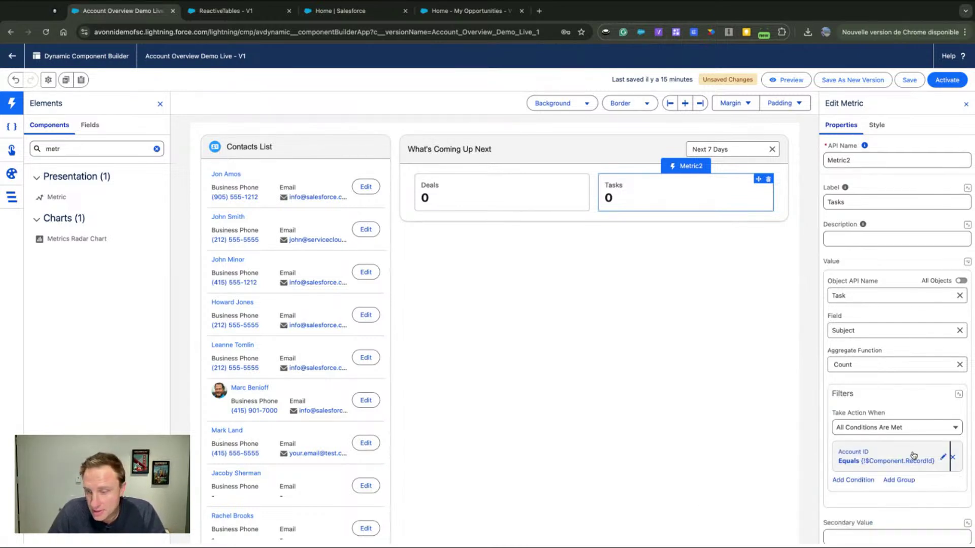
Remove the Account ID condition from the Tasks metric's filters and add a condition on the Related To ID field
click(955, 457)
click(854, 409)
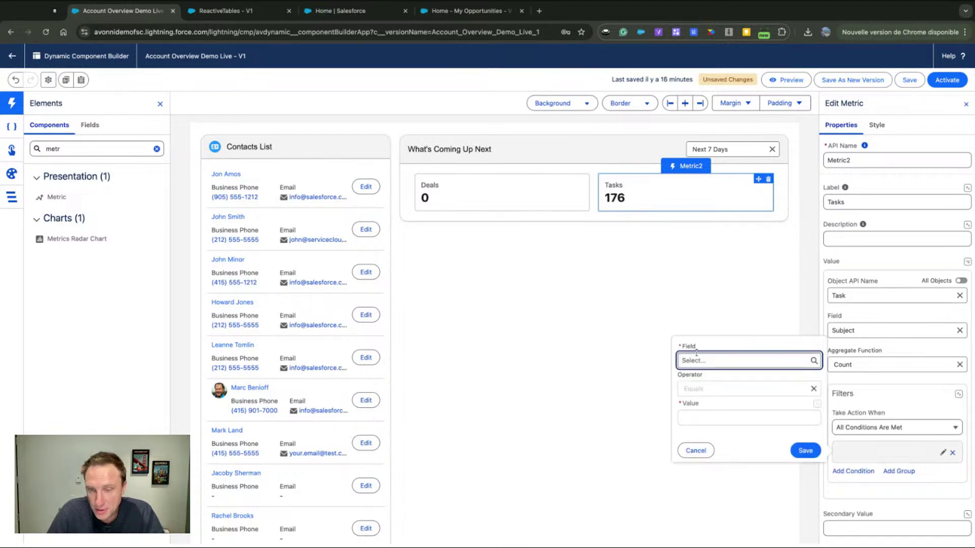
click(747, 361)
scroll(743, 451, down, 2)
scroll(743, 452, down, 10)
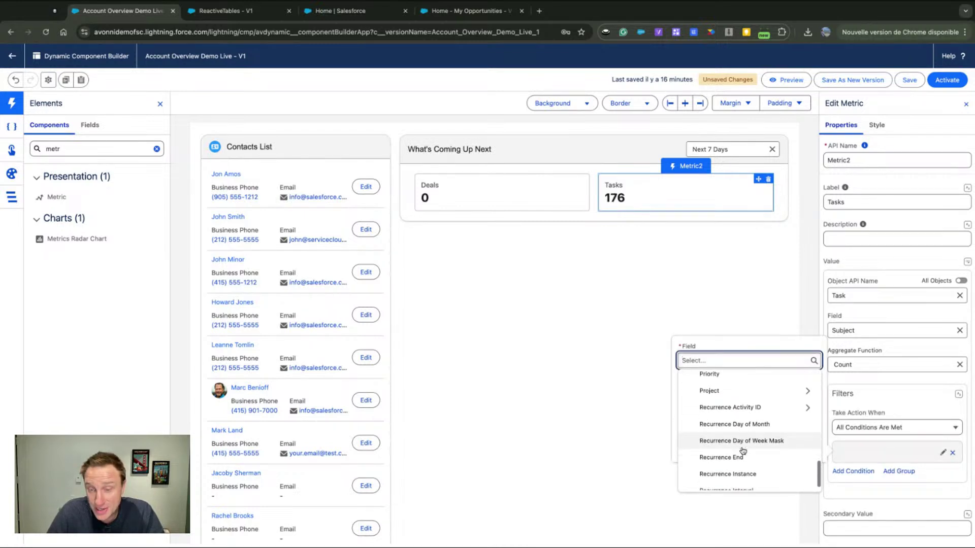
scroll(734, 457, down, 2)
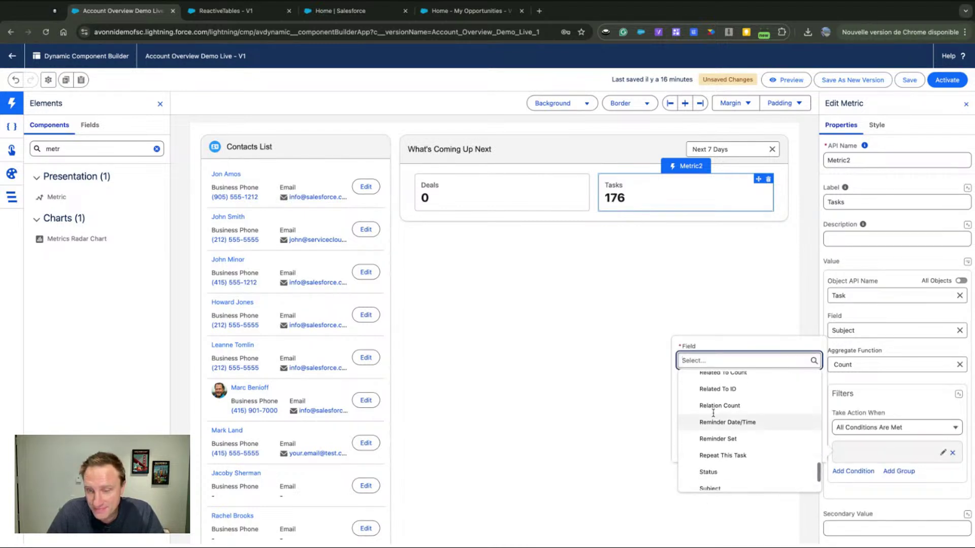
click(717, 388)
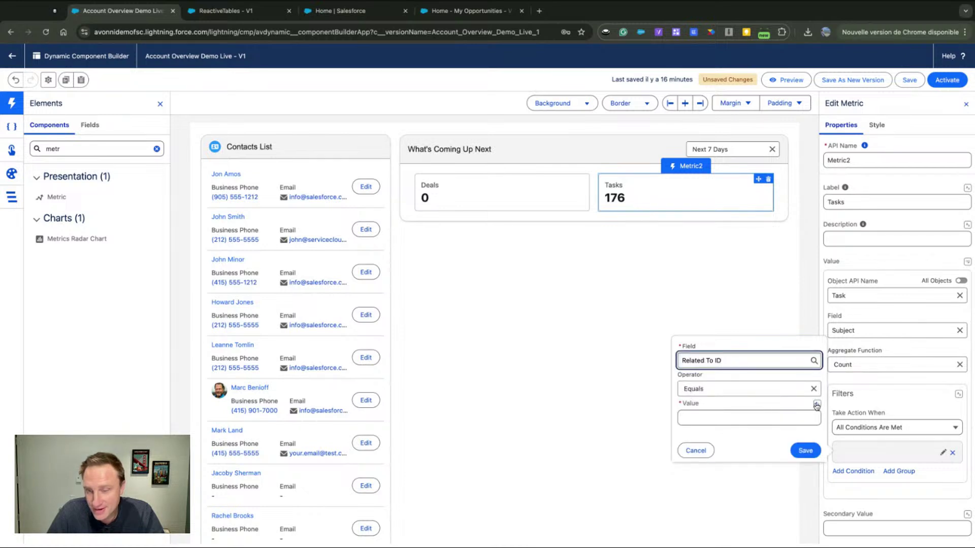
Map the Related To ID condition's value to $Component RecordId with the Equals operator and save the condition
click(816, 404)
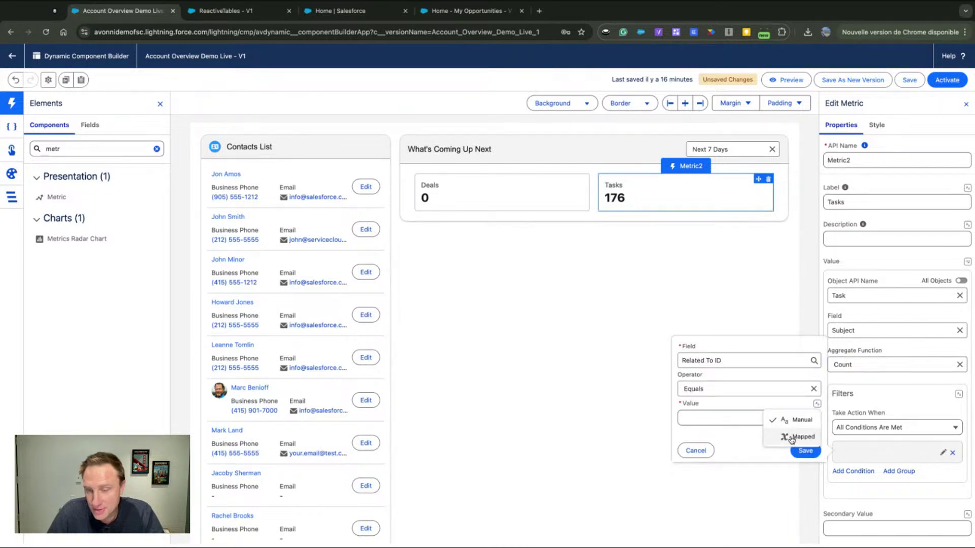
click(791, 437)
click(739, 420)
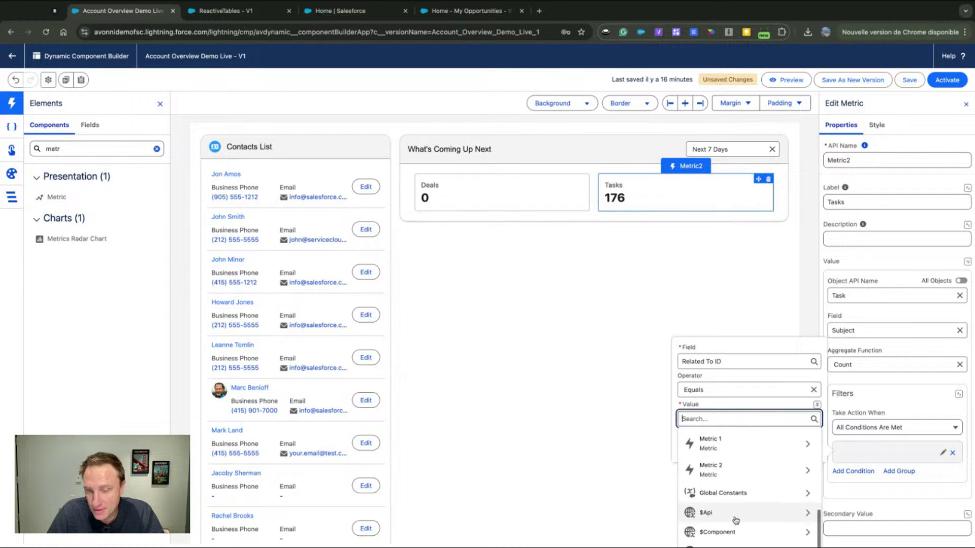
click(733, 510)
click(735, 522)
click(805, 451)
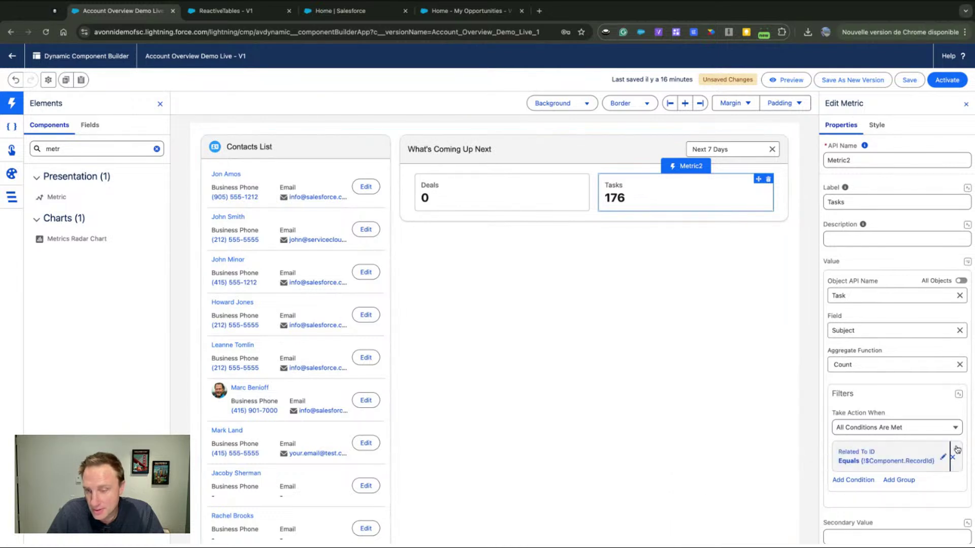
Add a second filter condition to the Tasks metric on the Due Date Only field and open its operator choices
click(853, 477)
click(727, 404)
scroll(731, 495, down, 5)
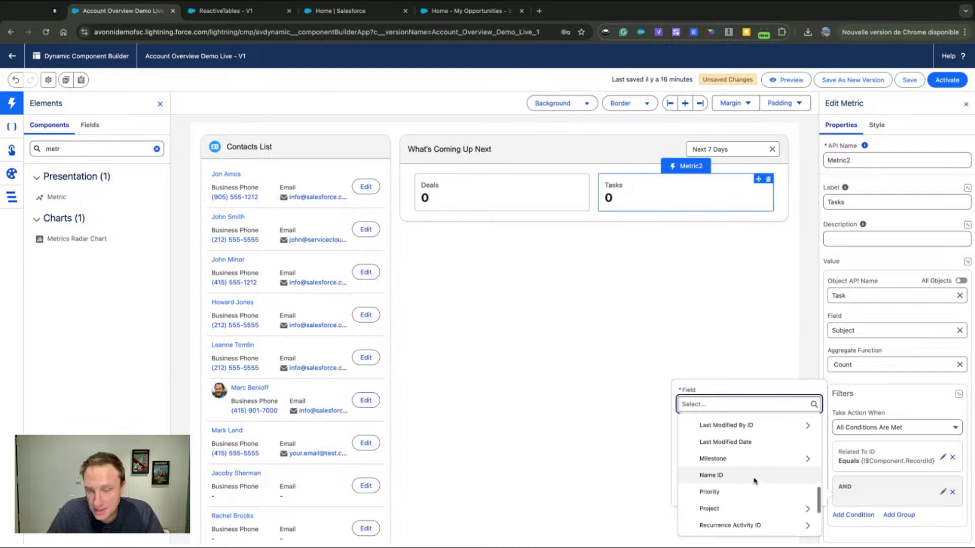
click(719, 514)
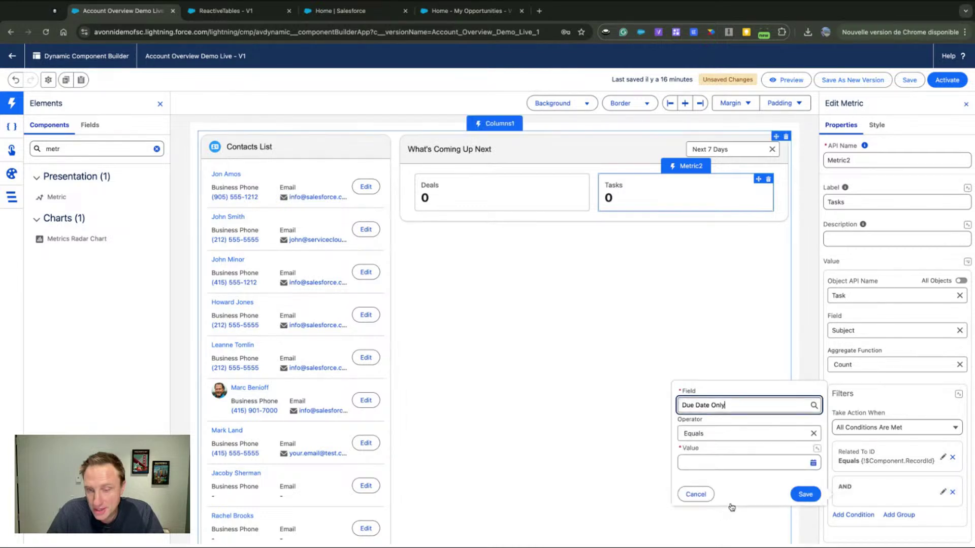
click(739, 434)
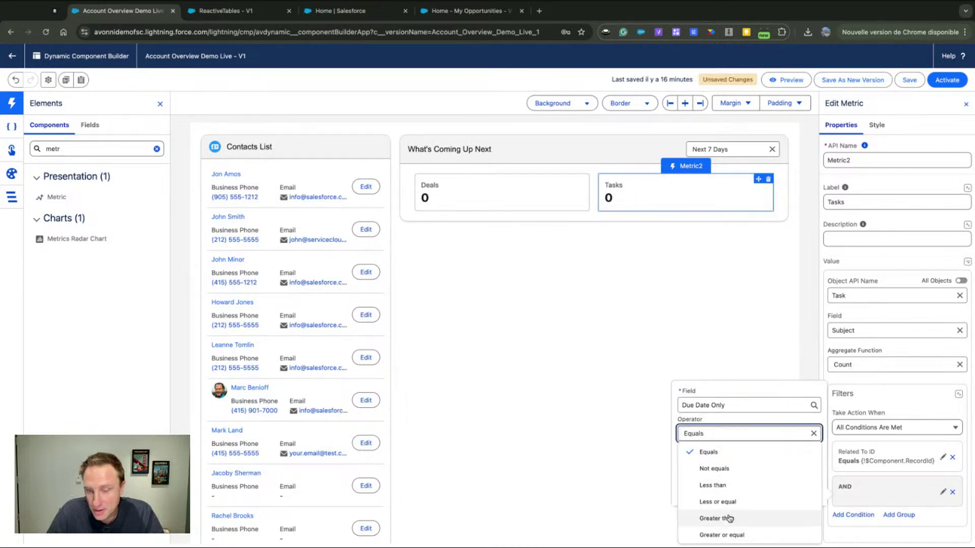
Set the operator of the Tasks metric's Due Date Only filter condition to Greater than
click(724, 518)
click(816, 449)
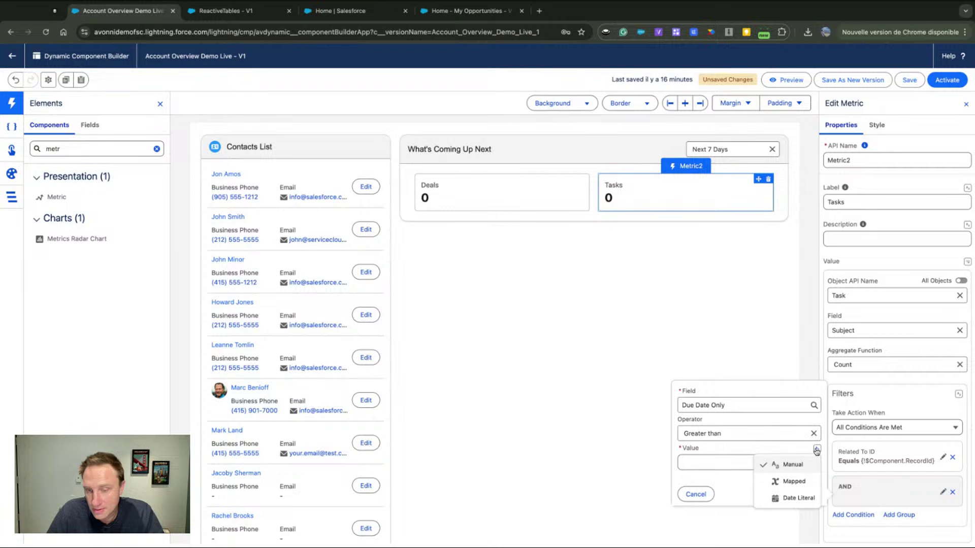
click(749, 433)
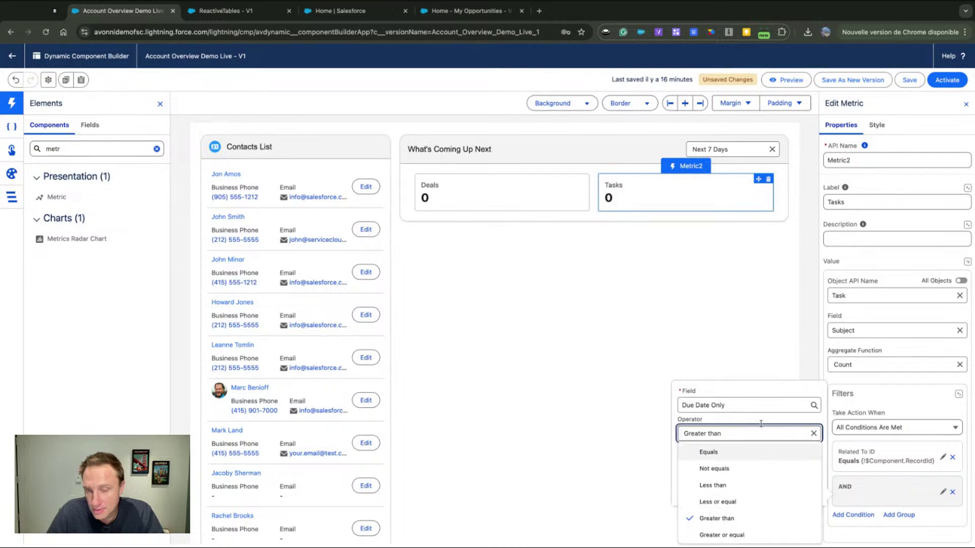
click(763, 422)
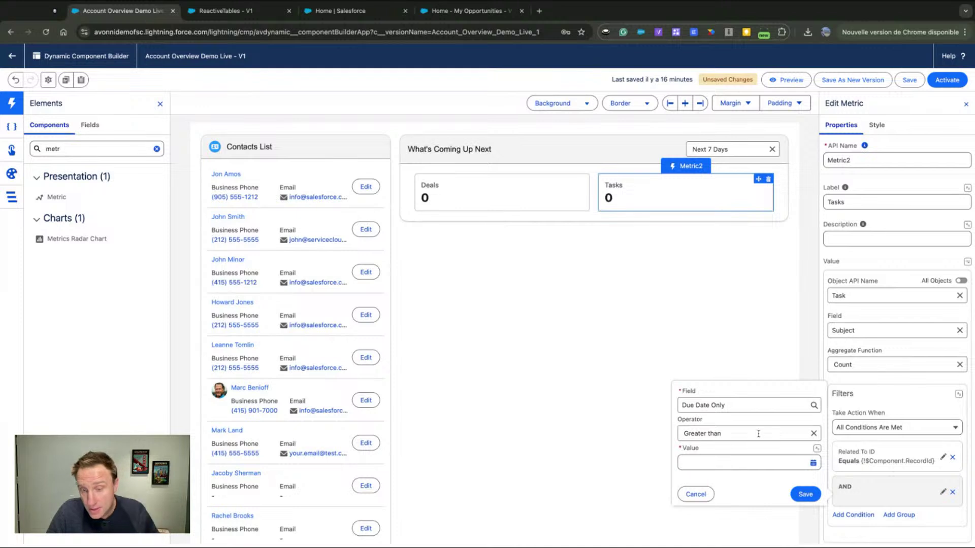
Set the Due Date Only condition's operator to Less than and its value type to Date Literal
click(756, 433)
scroll(730, 477, down, 1)
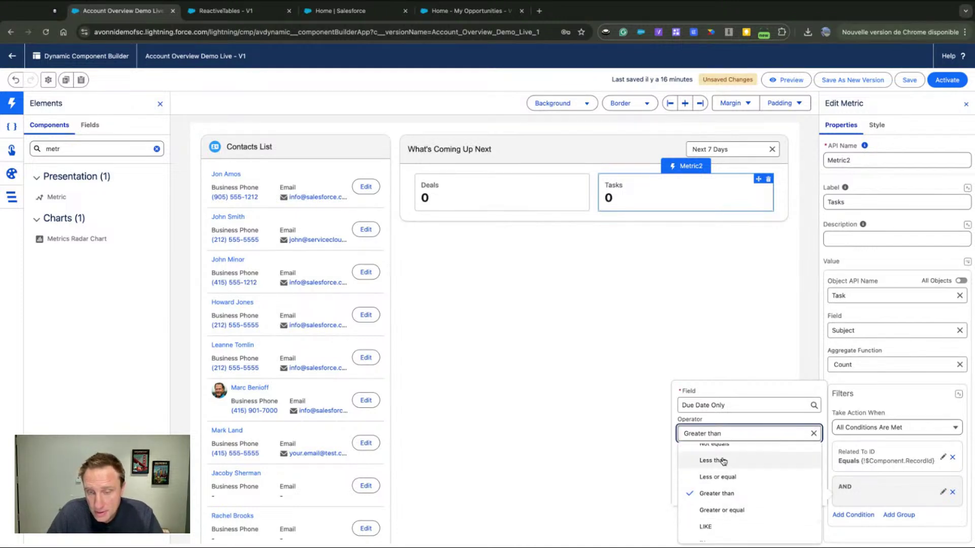
click(731, 459)
click(771, 461)
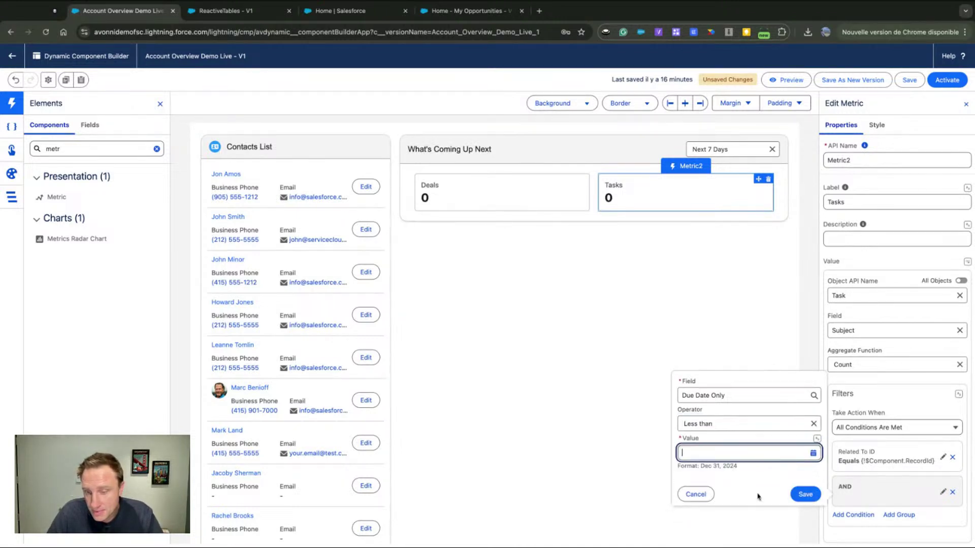
click(816, 440)
click(817, 448)
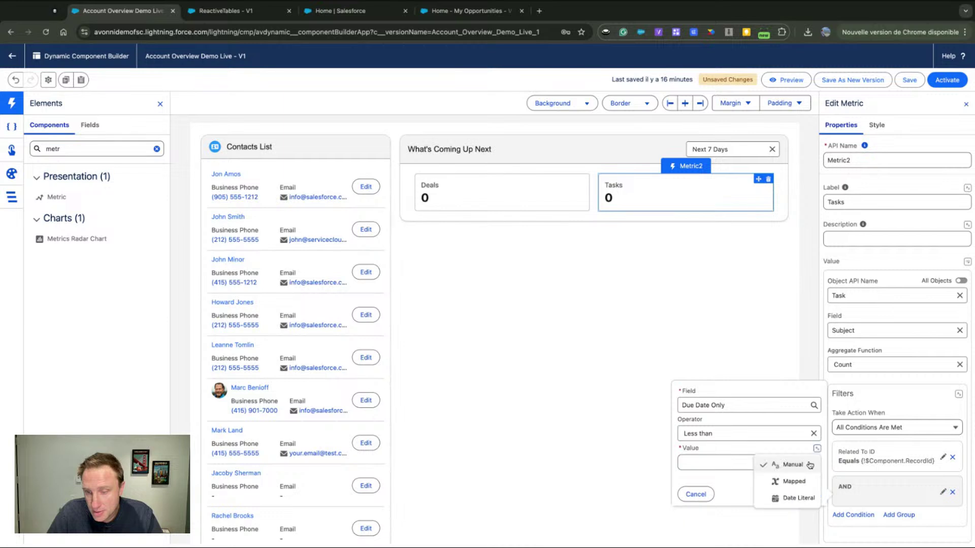
click(779, 496)
Choose Next ... Days as the condition's date literal with 7 as the number of days, and save the condition
click(744, 463)
scroll(743, 501, down, 1)
scroll(743, 501, down, 8)
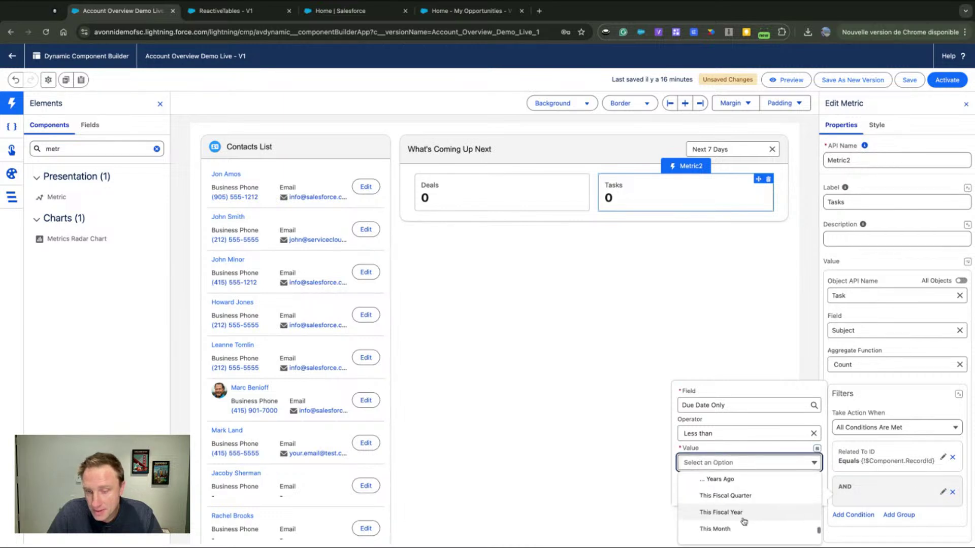
scroll(746, 509, up, 4)
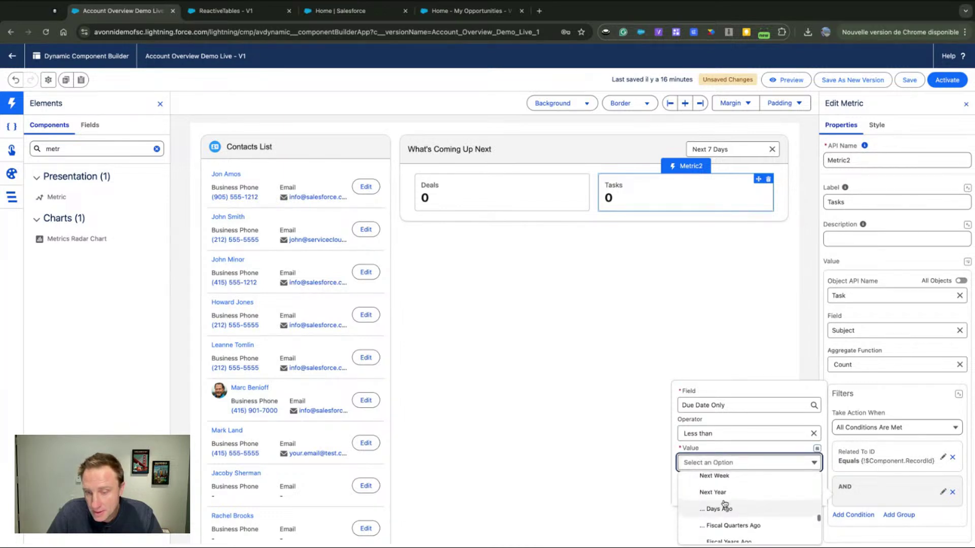
scroll(717, 502, up, 2)
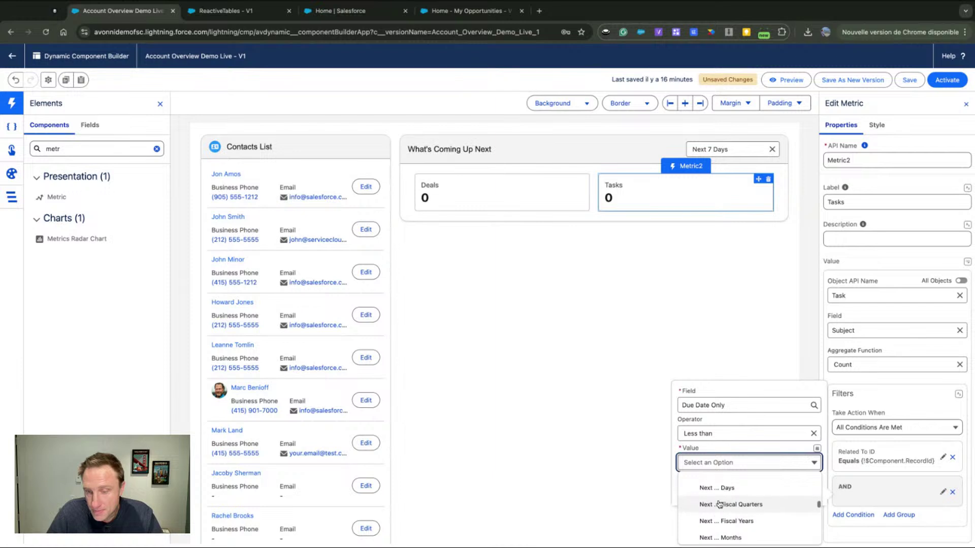
click(727, 508)
click(728, 462)
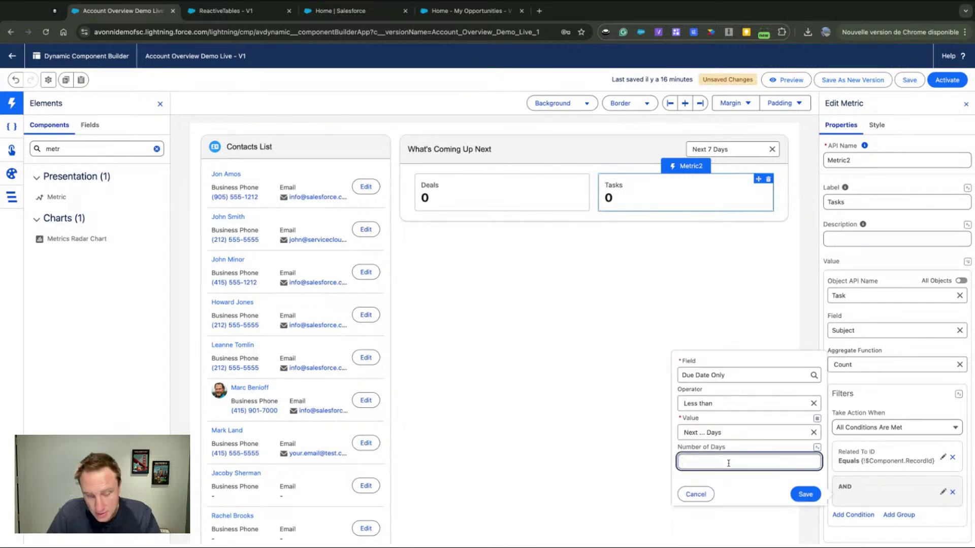
text(7)
click(805, 493)
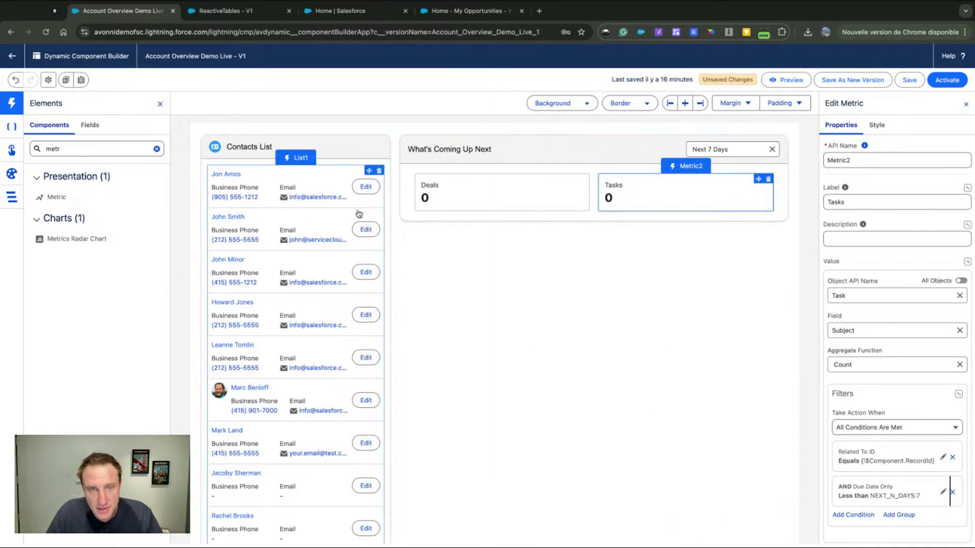
Give the Tasks metric's avatar the standard:task icon and set the icon size to Small
scroll(883, 329, down, 5)
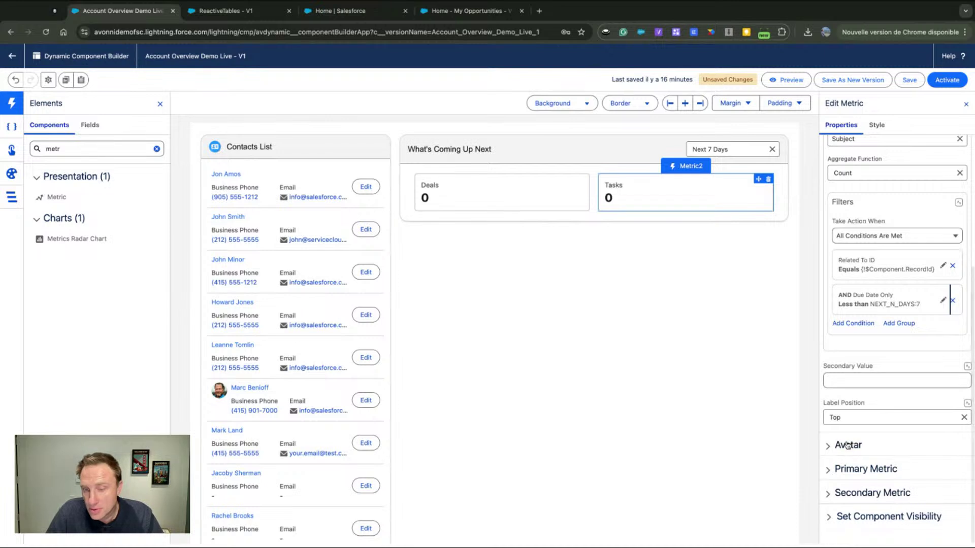
scroll(868, 463, down, 3)
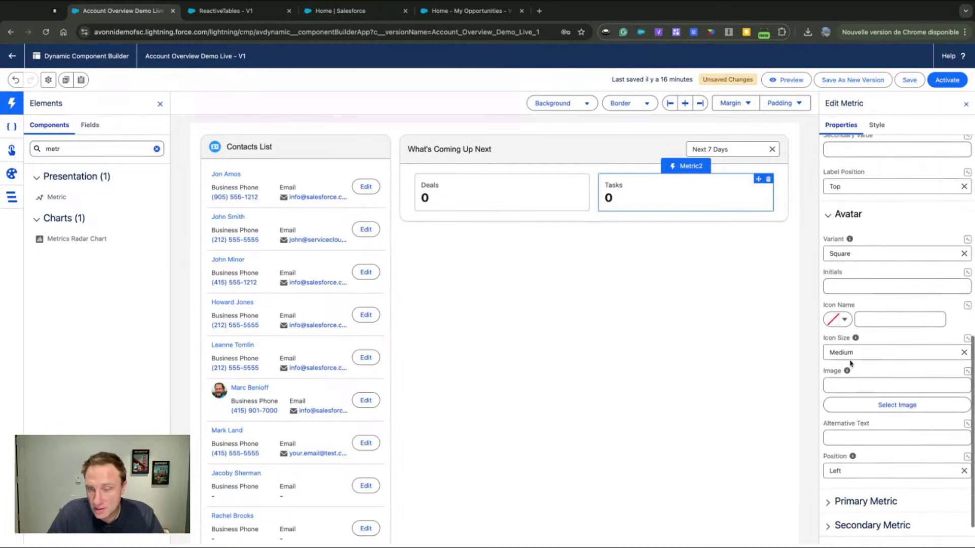
click(838, 319)
text(tas)
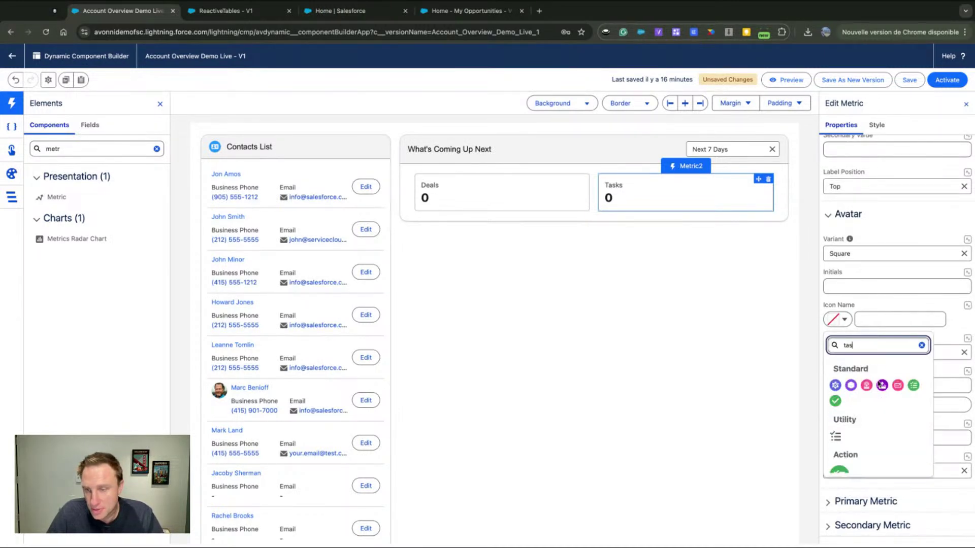
click(914, 386)
click(846, 351)
click(855, 390)
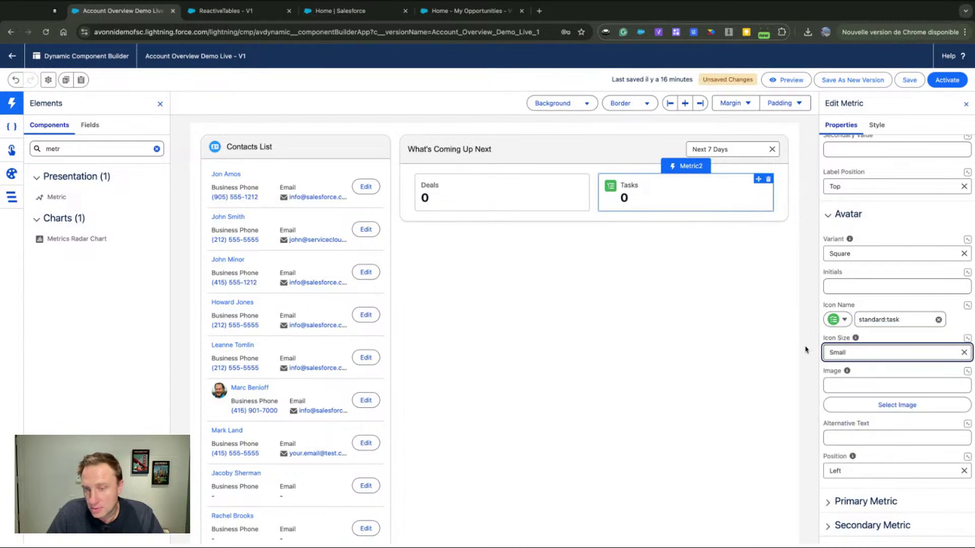
Change the Tasks metric's avatar variant to Circle
click(856, 469)
click(882, 457)
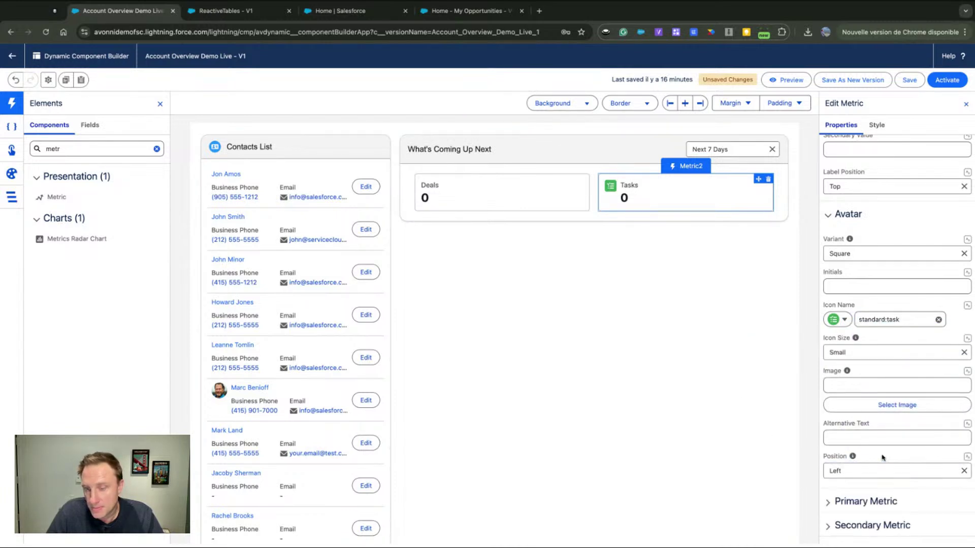
click(893, 253)
click(843, 271)
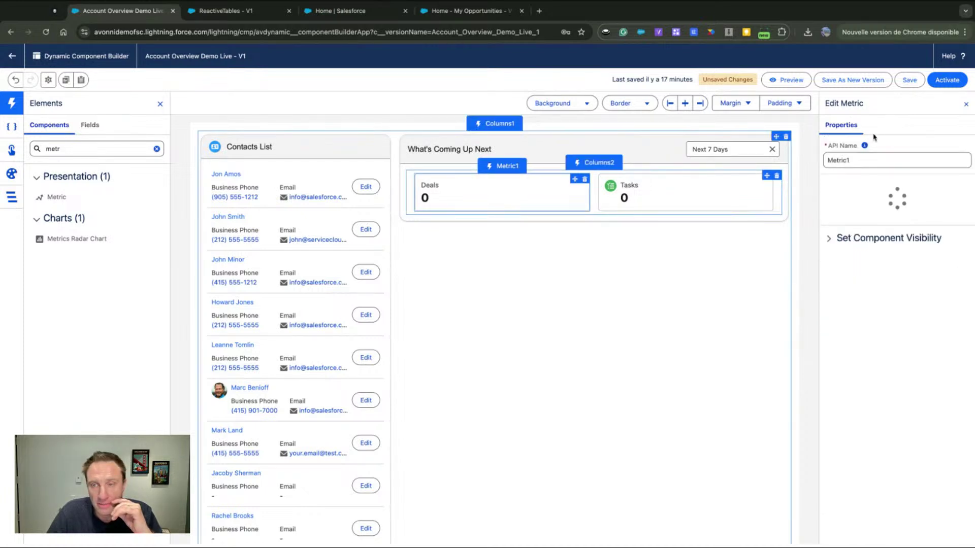
Set the background color to #f6f2fb in the customMetric style of the Deals metric, and check it in the preview
click(877, 125)
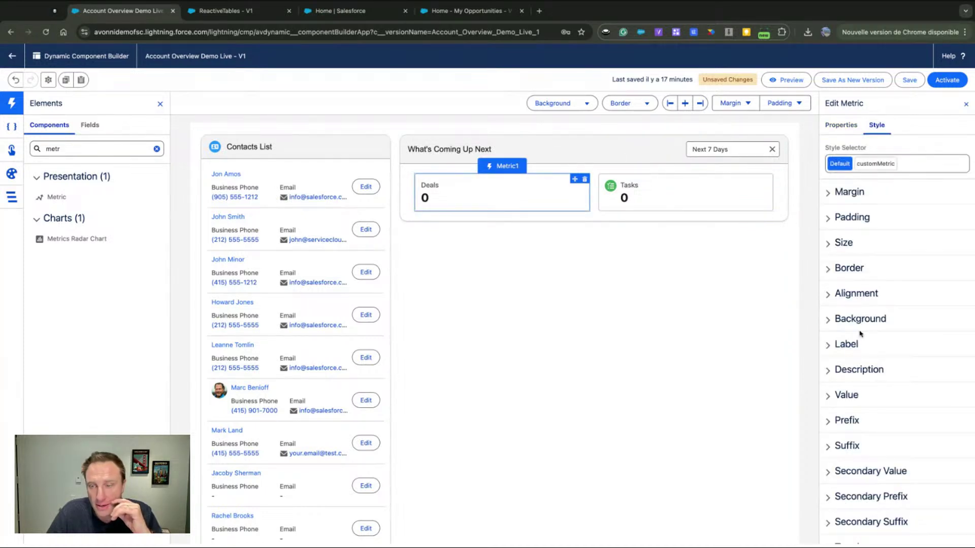
click(856, 320)
click(836, 352)
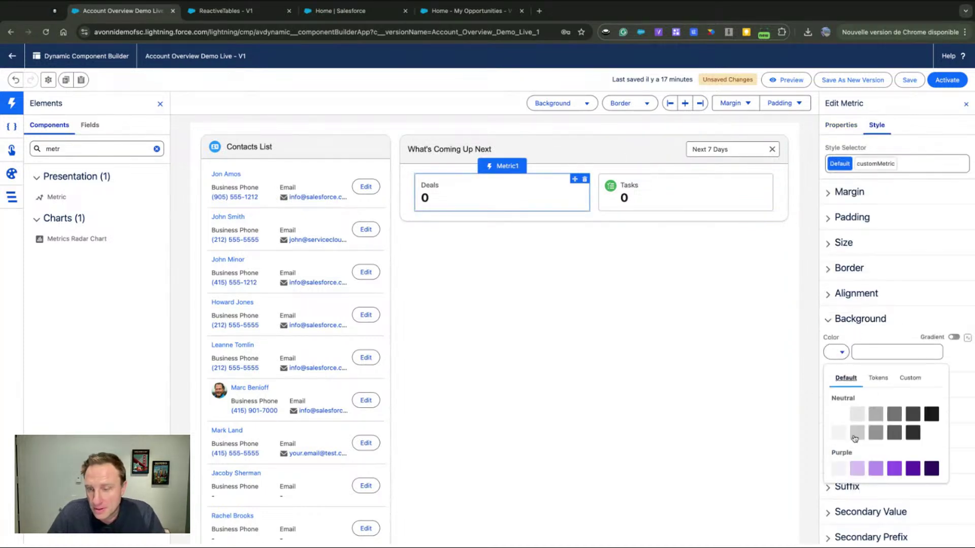
click(861, 164)
click(835, 352)
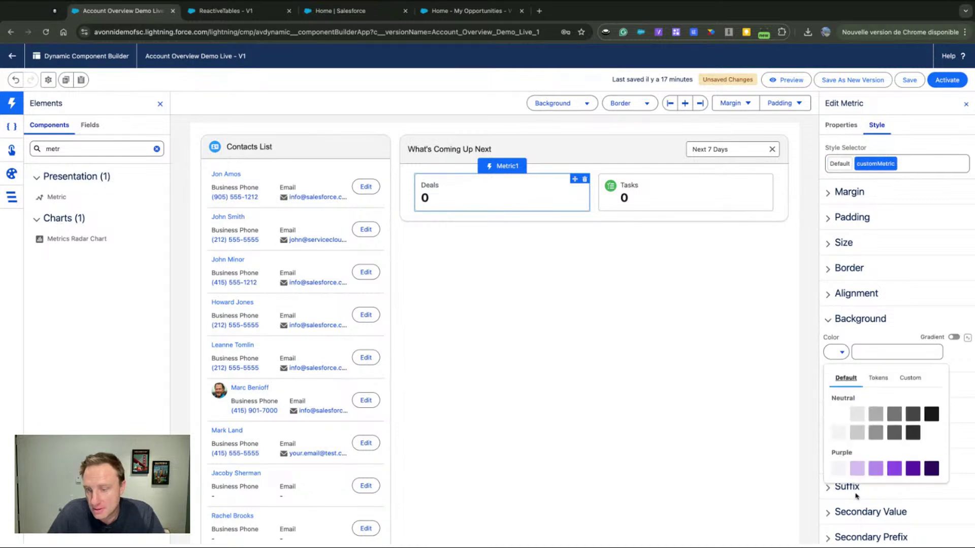
click(840, 465)
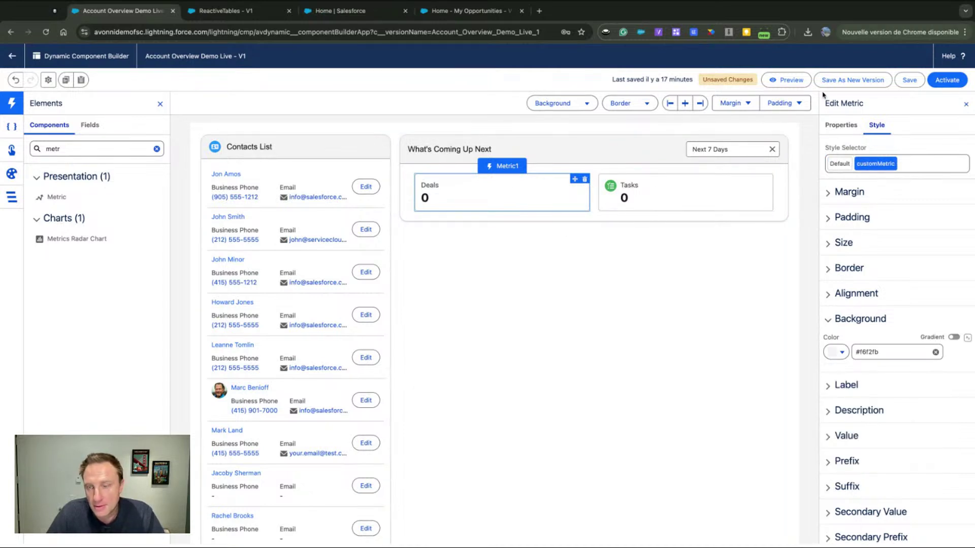
click(791, 81)
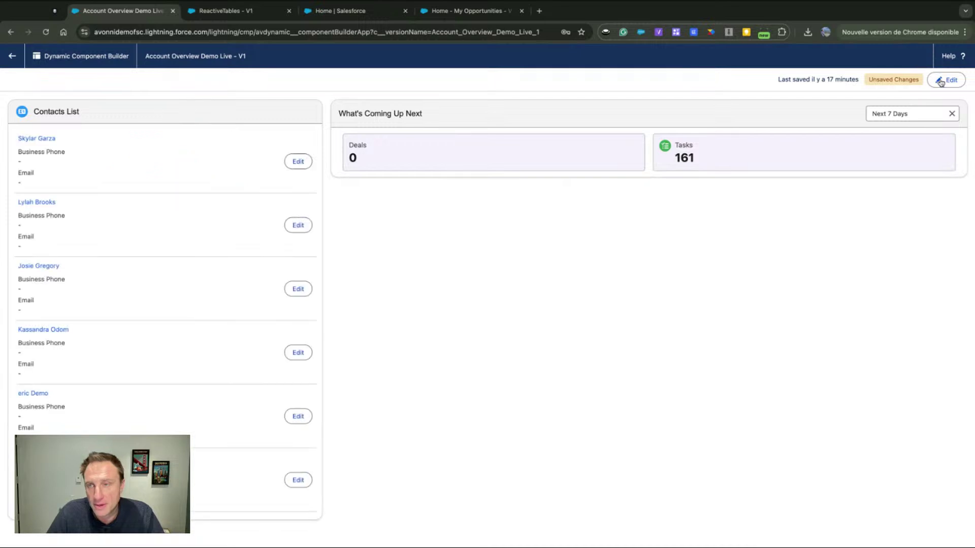
click(946, 79)
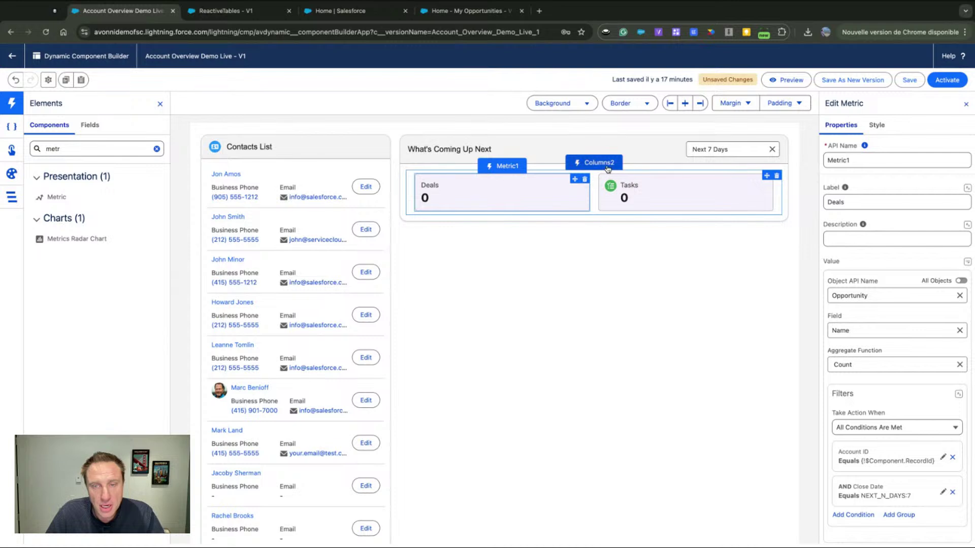
Set the visibility of the Columns2 container holding both metrics to All Conditions Are Met
click(607, 168)
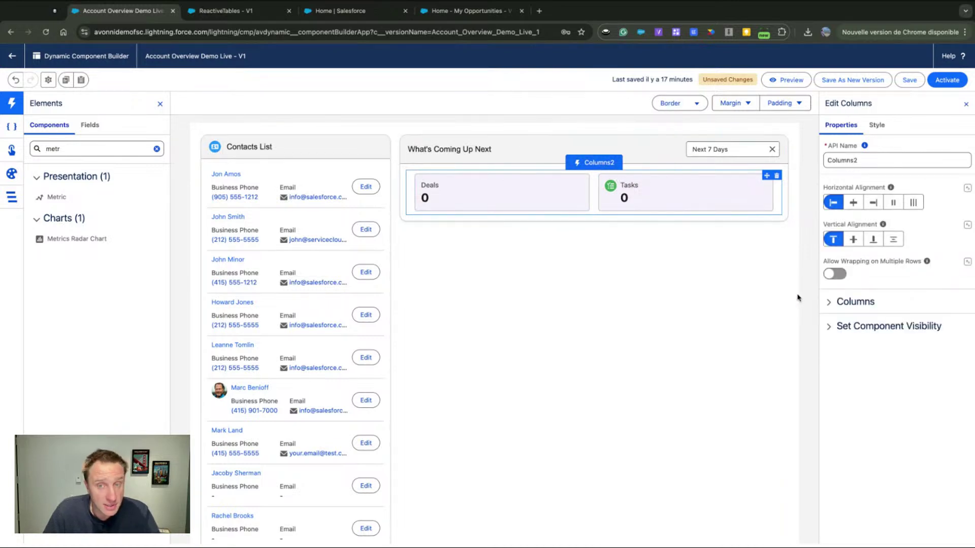
click(858, 326)
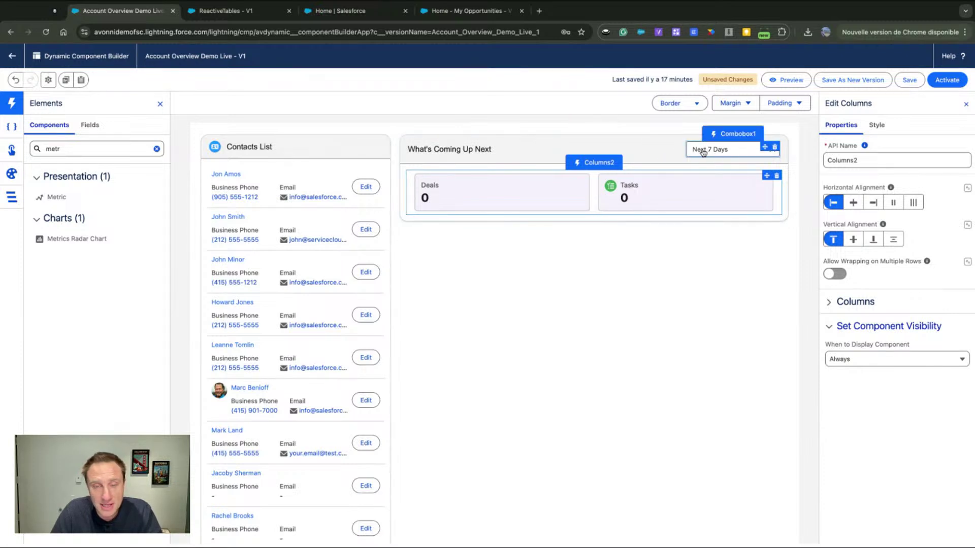
click(863, 360)
click(853, 391)
Add a Columns2 visibility condition requiring the Combobox1 value to equal next7Days
click(846, 380)
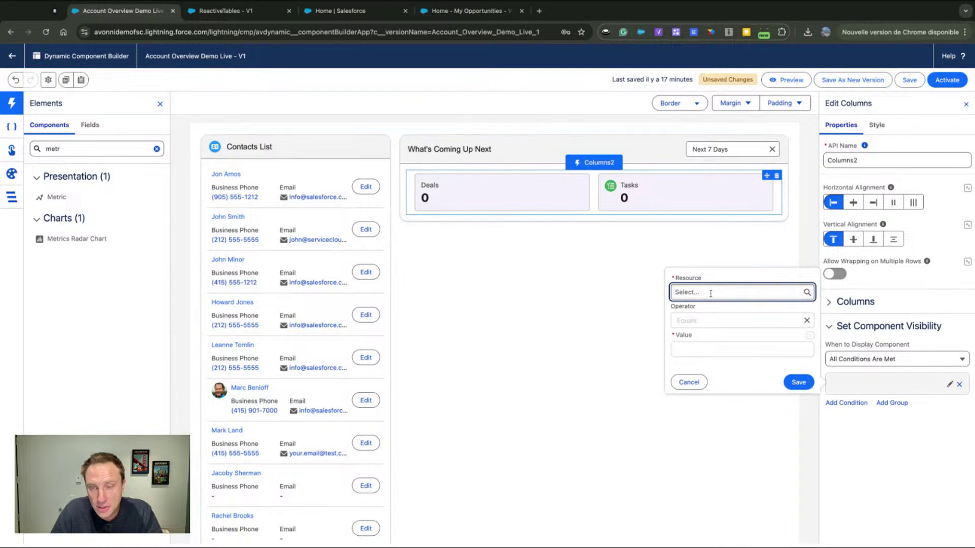
click(741, 291)
scroll(731, 400, down, 10)
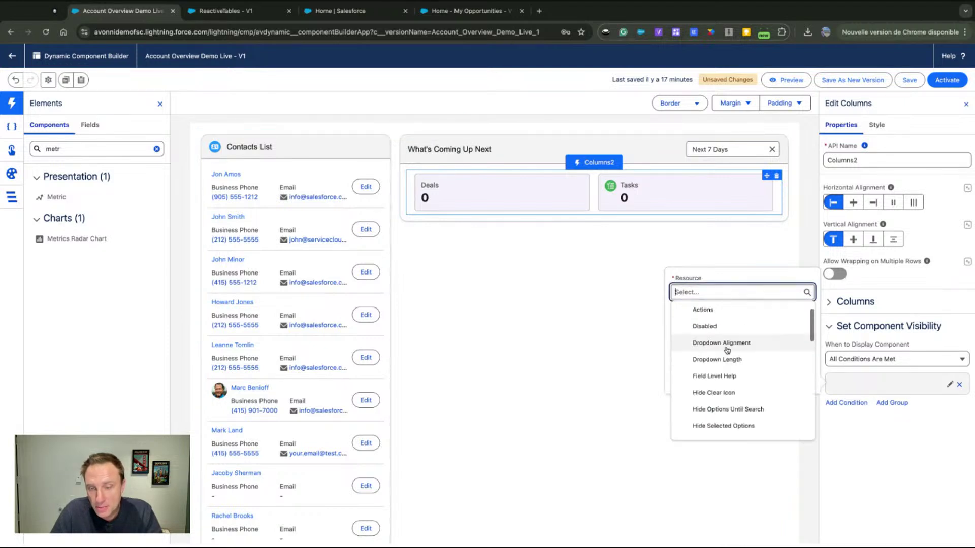
click(715, 382)
click(699, 349)
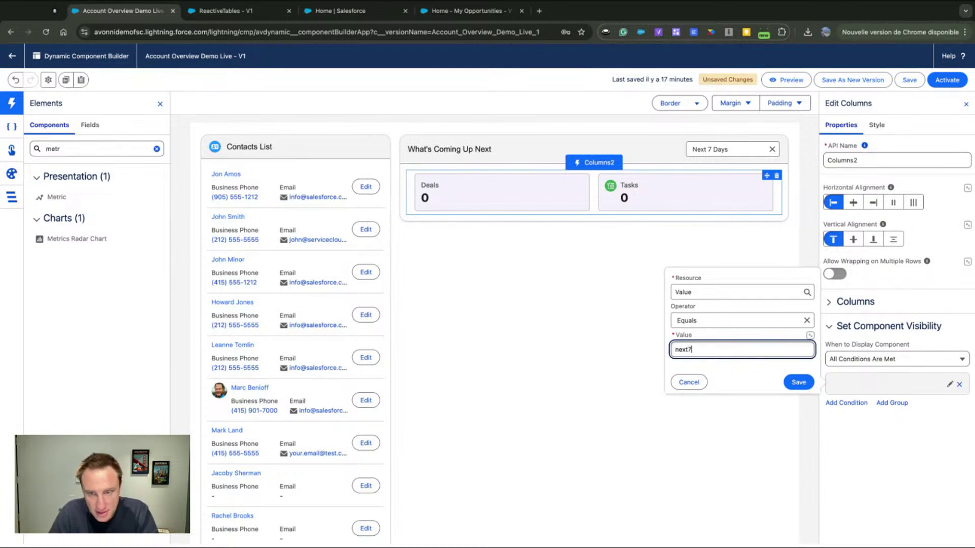
click(799, 382)
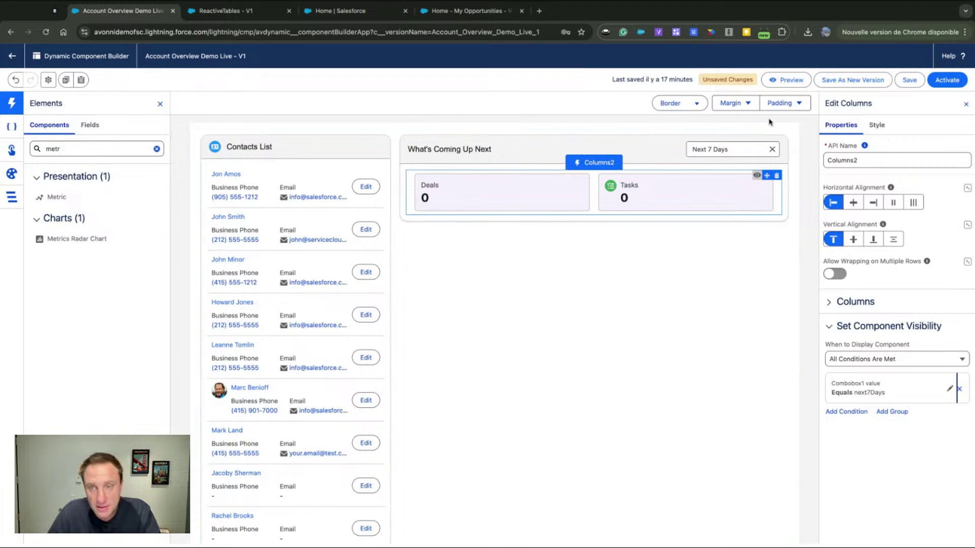
Preview the component and test the metrics' visibility by switching the period to Next 30 Days and back to Next 7 Days
click(787, 80)
click(897, 114)
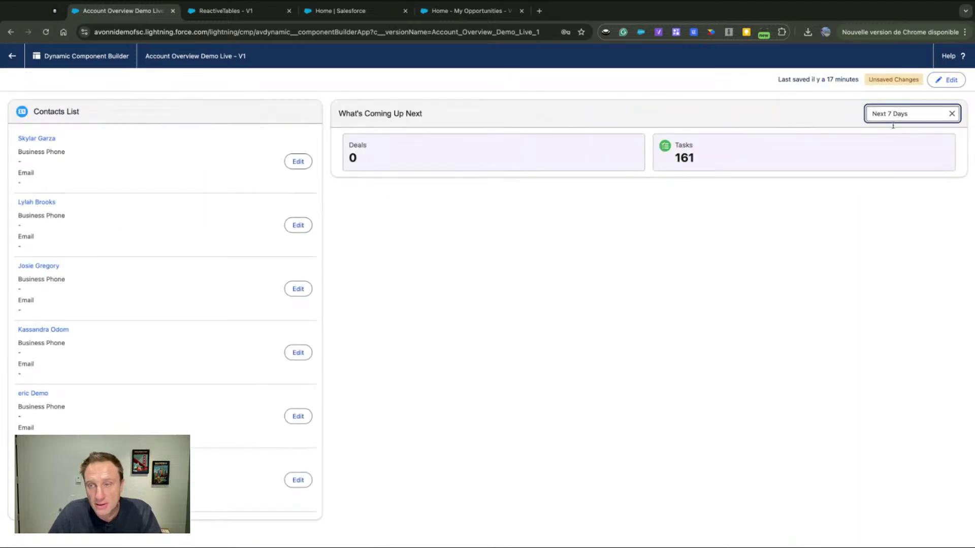
click(893, 151)
click(893, 118)
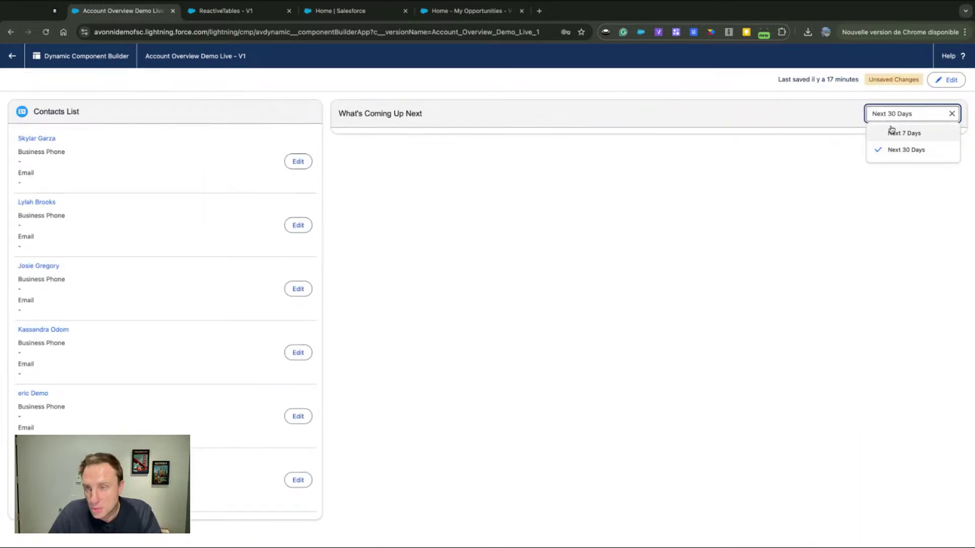
click(891, 132)
click(946, 80)
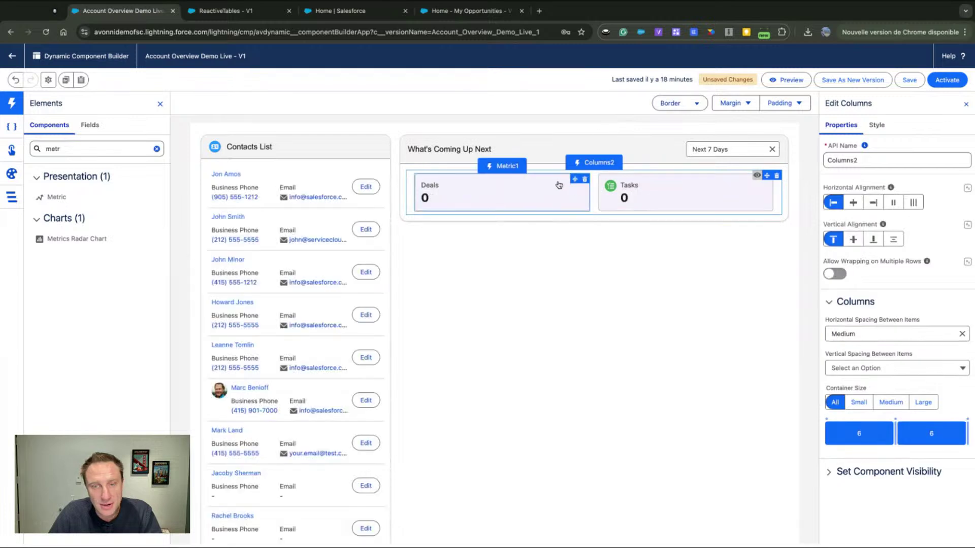
Duplicate the Columns2 metric row inside the What's Coming Up Next card and open the copied Deals metric's properties
click(67, 80)
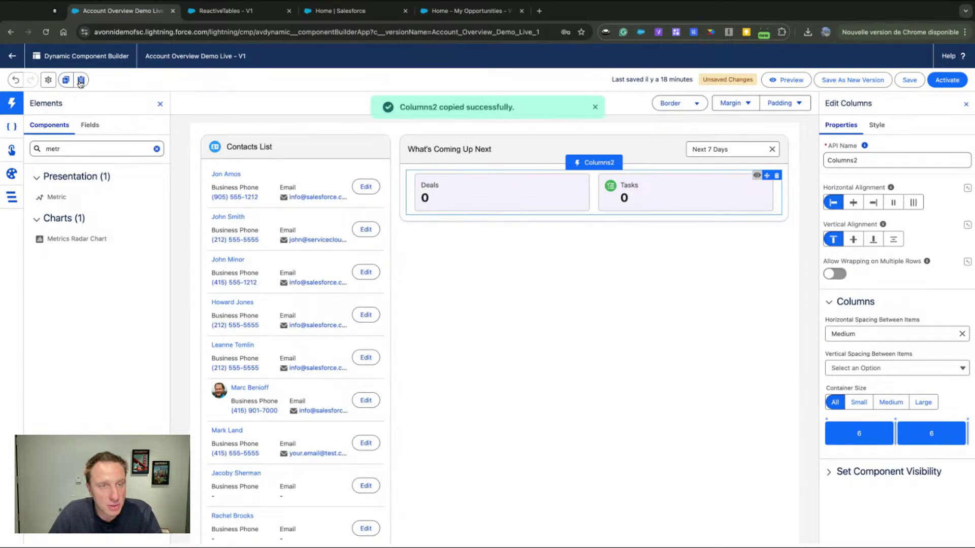
click(80, 80)
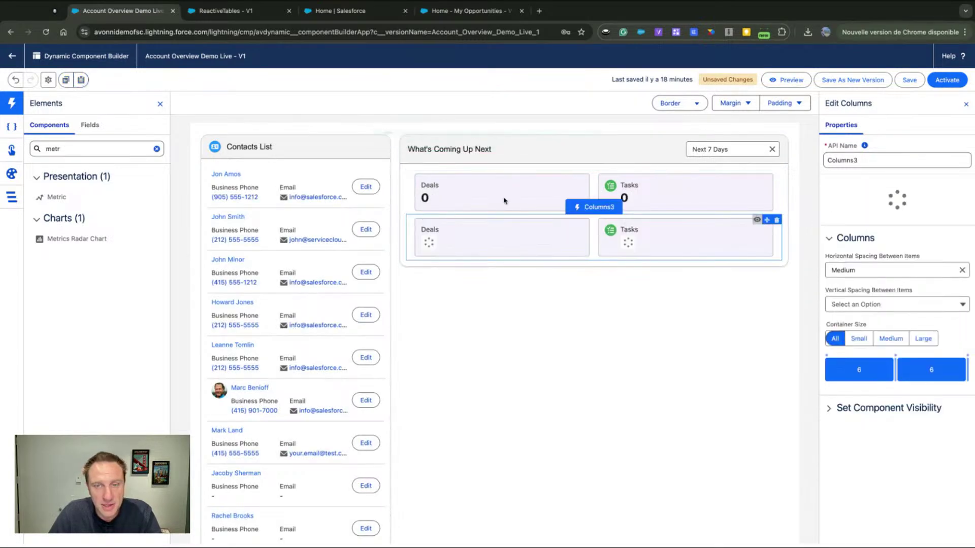
click(510, 247)
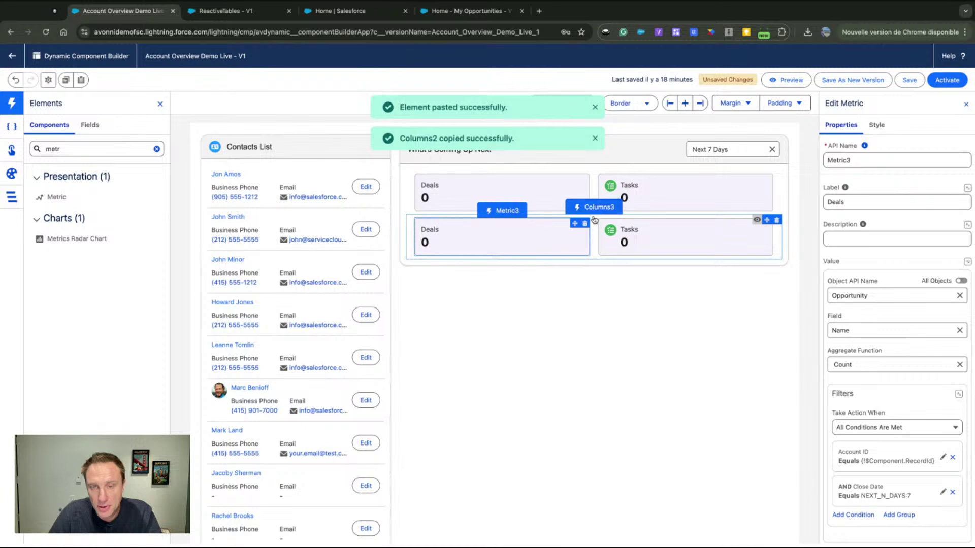
Change the Combobox1 value required by the duplicated Columns3 row's visibility condition to match the Next 30 Days option
click(592, 209)
click(866, 327)
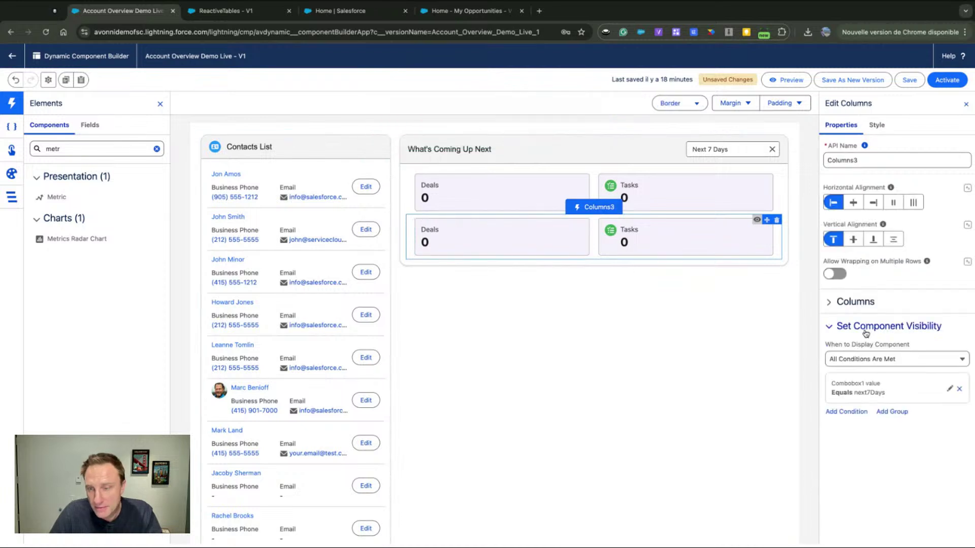
click(871, 387)
click(690, 358)
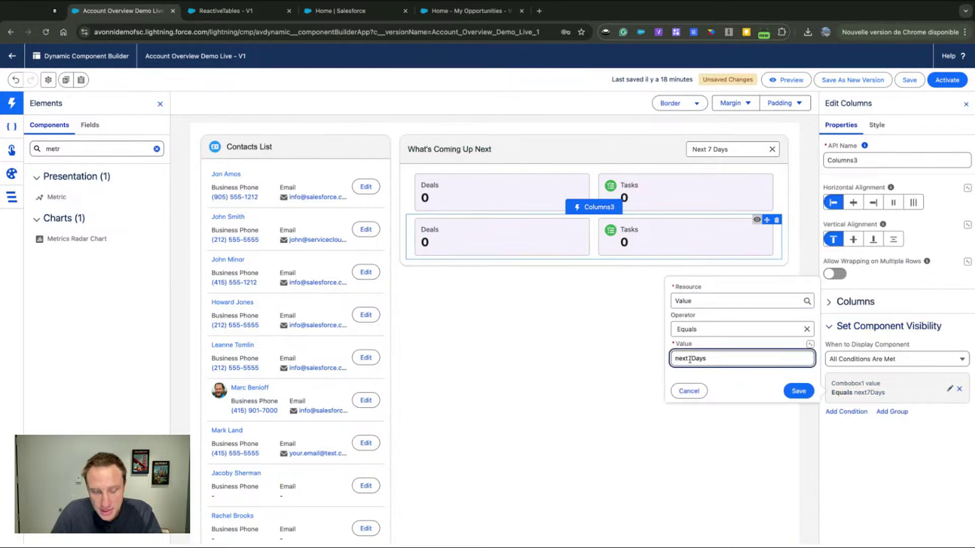
click(796, 391)
Set the Close Date filter of the duplicated Deals metric to the next 30 days
click(483, 235)
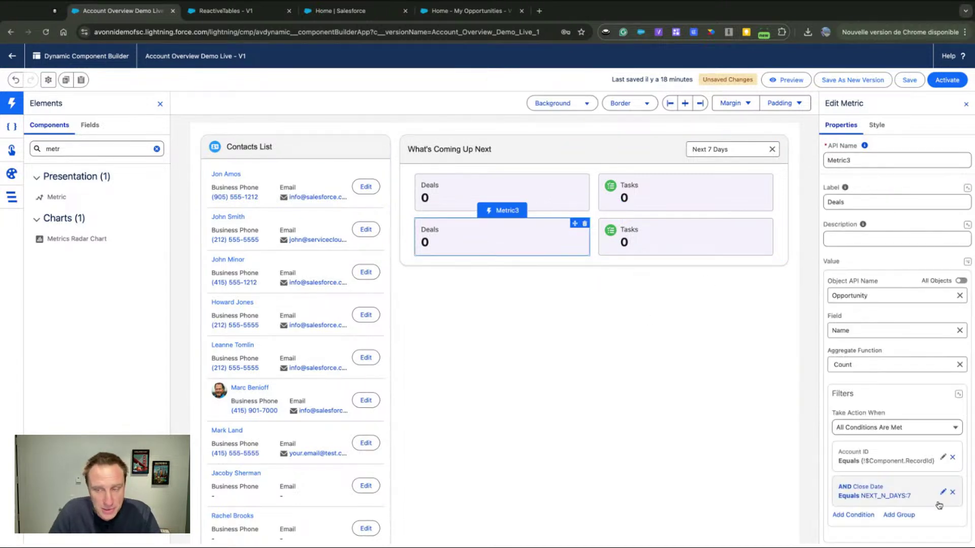
click(901, 499)
double_click(703, 461)
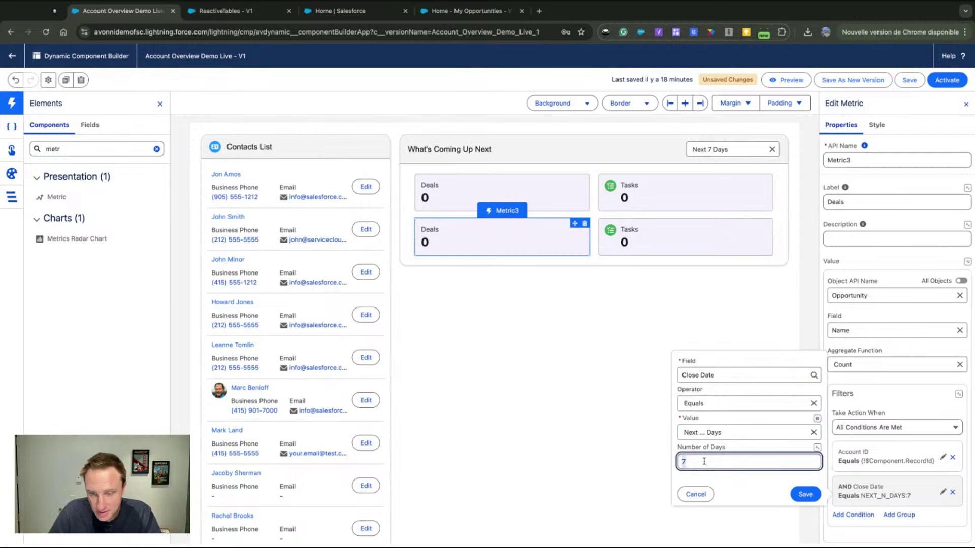
text(30)
click(805, 494)
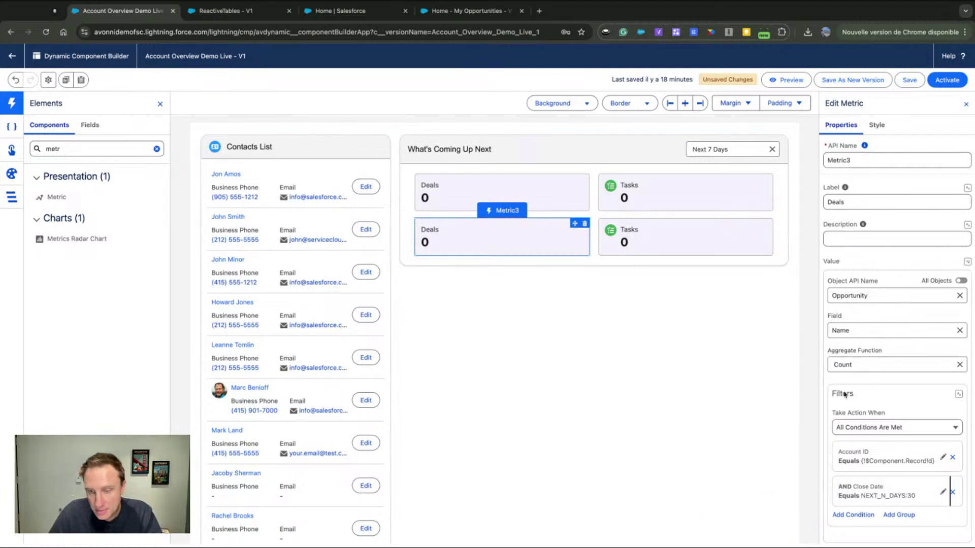
Set the Due Date Only filter of the duplicated Tasks metric to less than the next 30 days
click(692, 245)
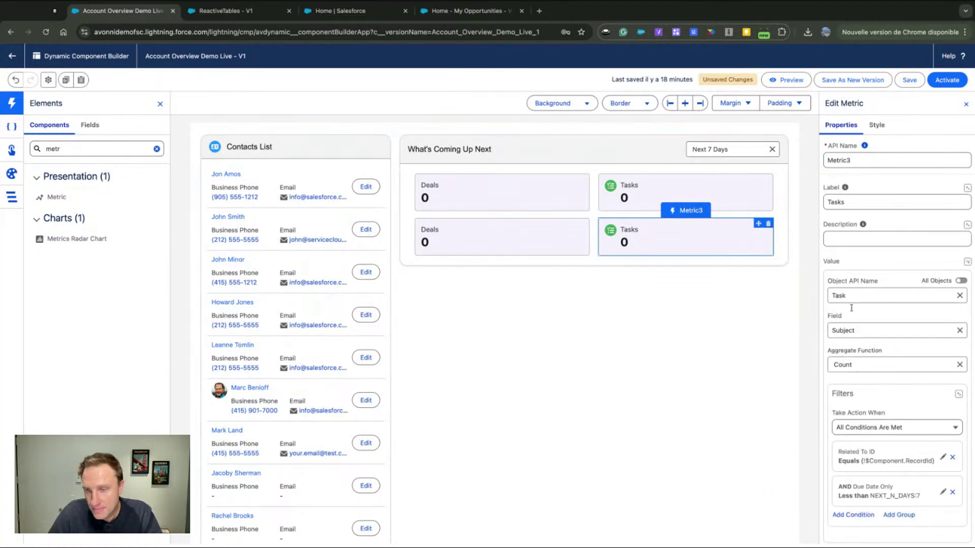
click(863, 487)
double_click(725, 460)
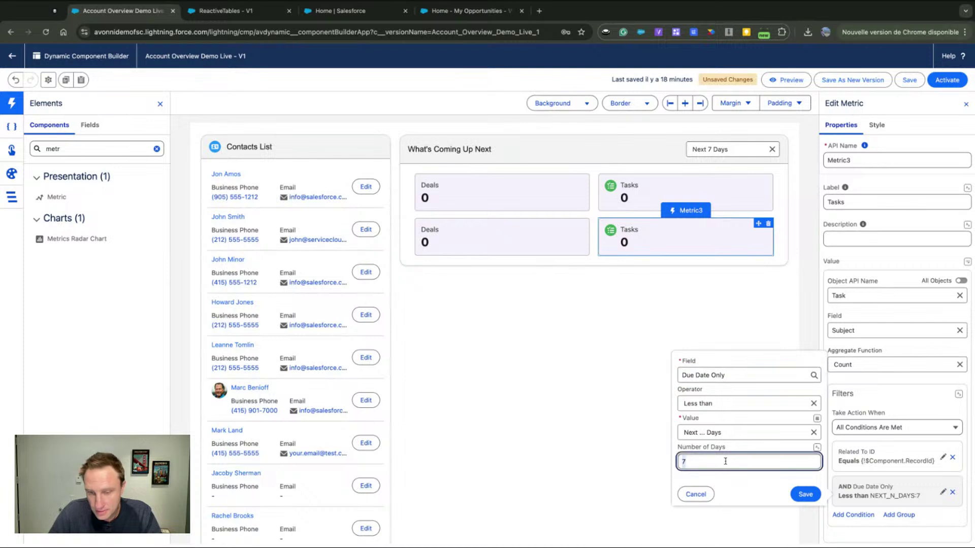
click(805, 494)
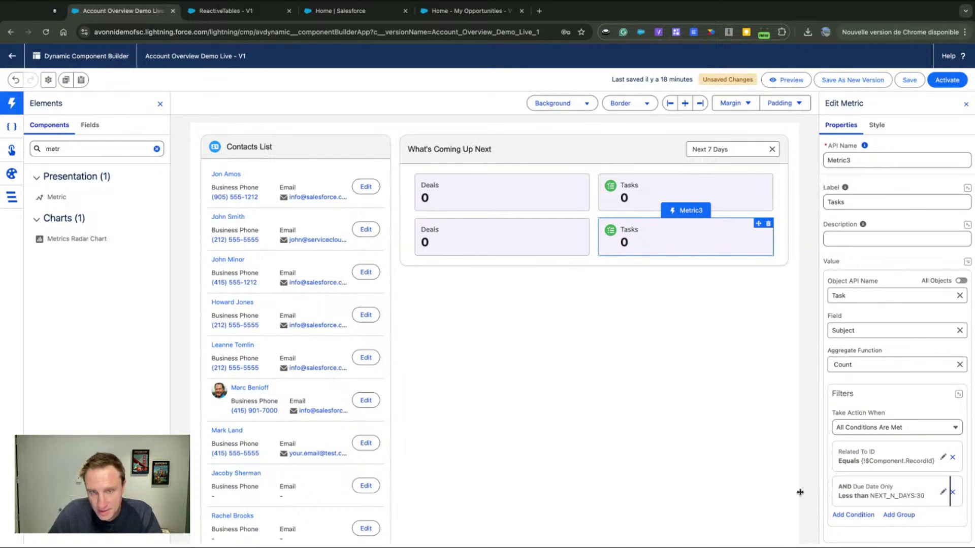
Preview the component, switch the period to Next 30 Days and back to Next 7 Days, and return to editing
click(785, 80)
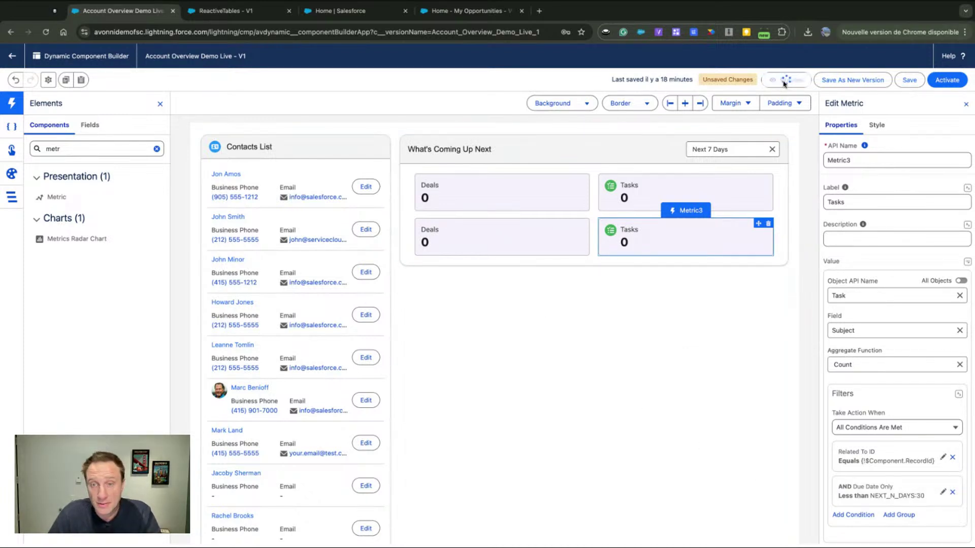
click(875, 113)
click(894, 151)
click(890, 113)
click(891, 139)
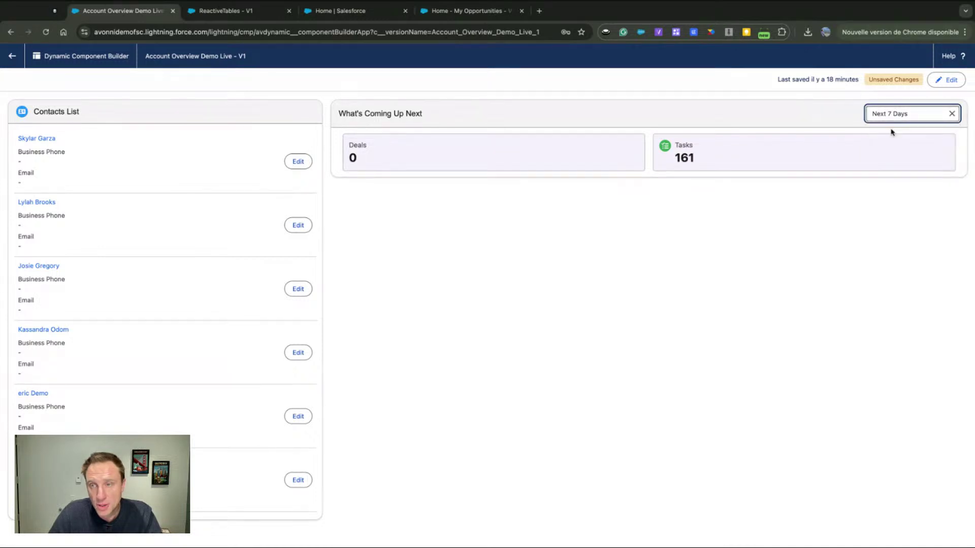
click(943, 80)
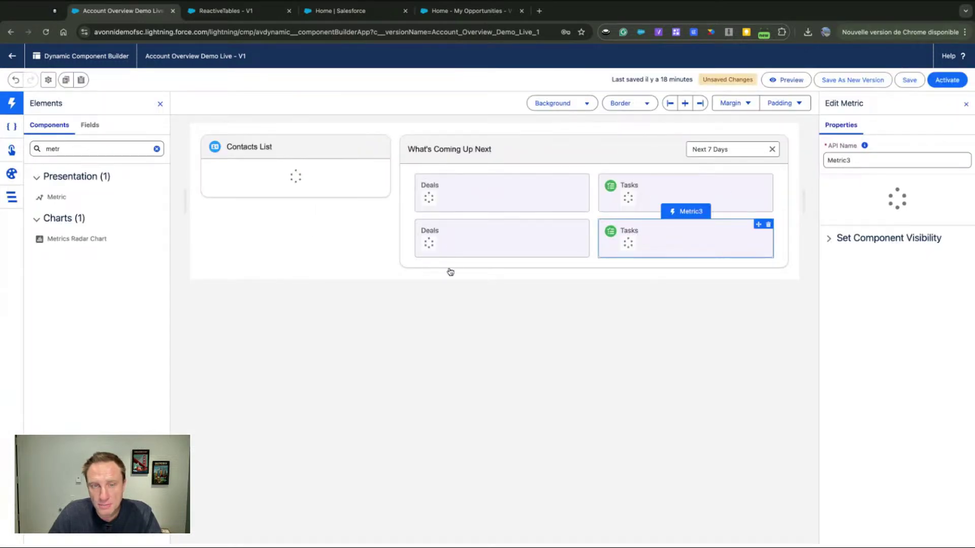
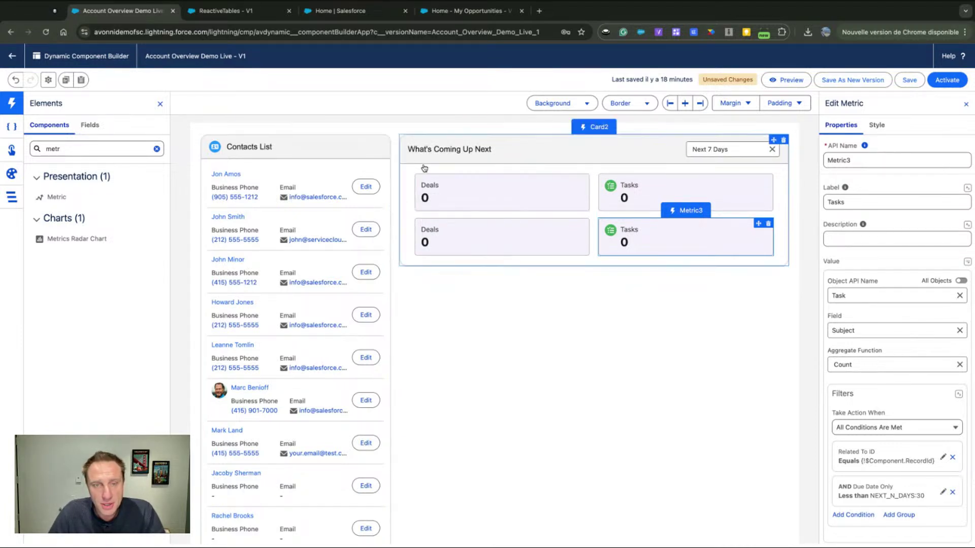
Add a Card below the What's Coming Up Next card and title it Overdue Tasks
double_click(53, 148)
text(card)
drag(56, 198, 569, 284)
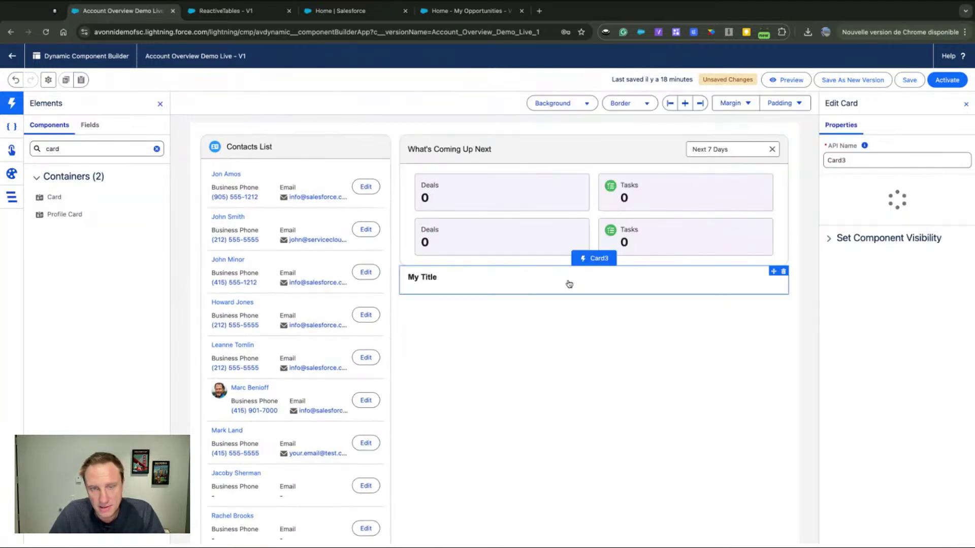
double_click(890, 159)
triple_click(881, 203)
text(Overdue)
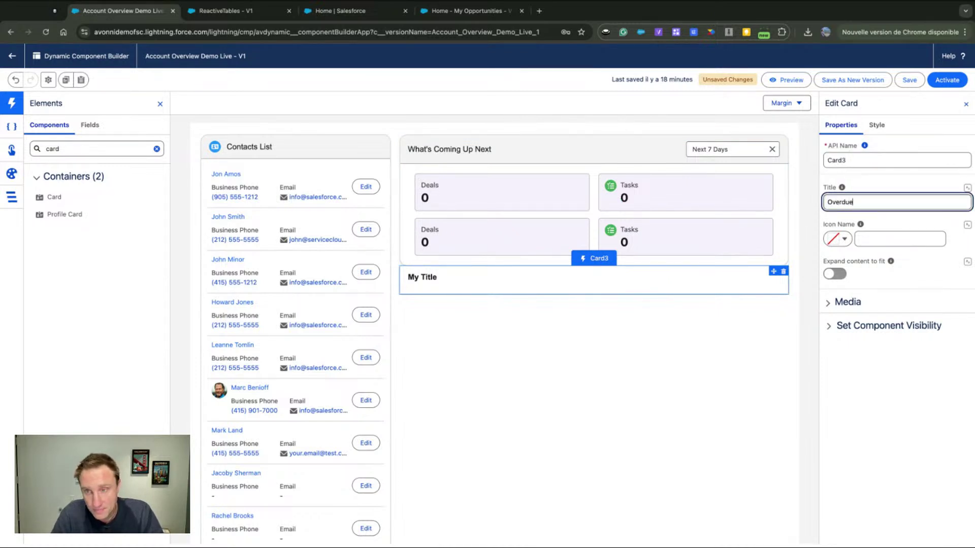
Apply the customCard style to the Overdue Tasks card
click(877, 125)
click(873, 163)
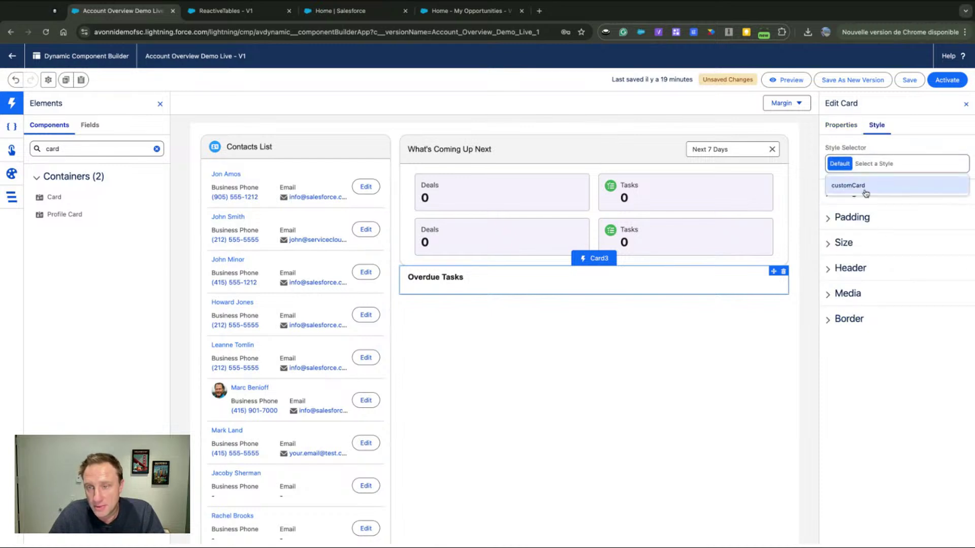
click(866, 185)
Place a Data Table inside the Overdue Tasks card and set its data source to Query
click(52, 151)
text(data)
drag(66, 214, 514, 323)
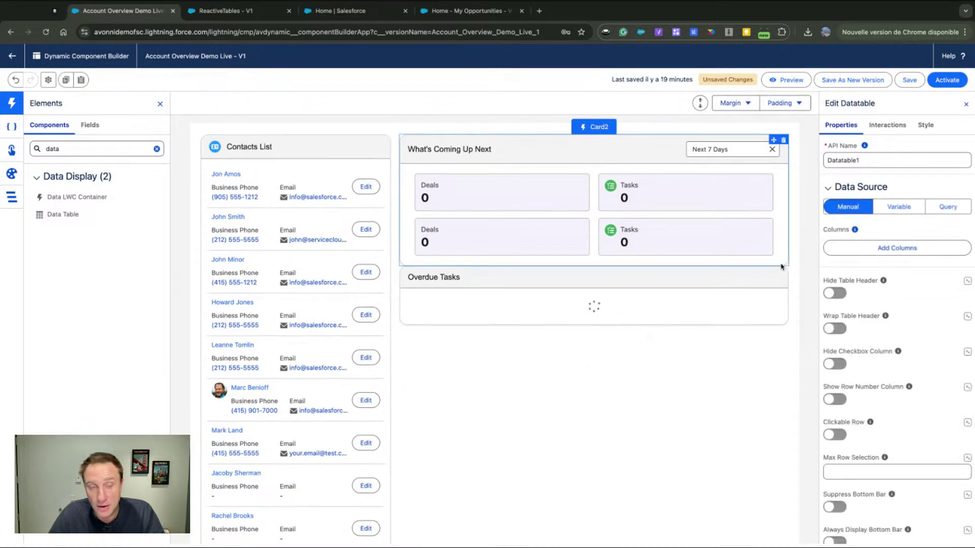
click(956, 209)
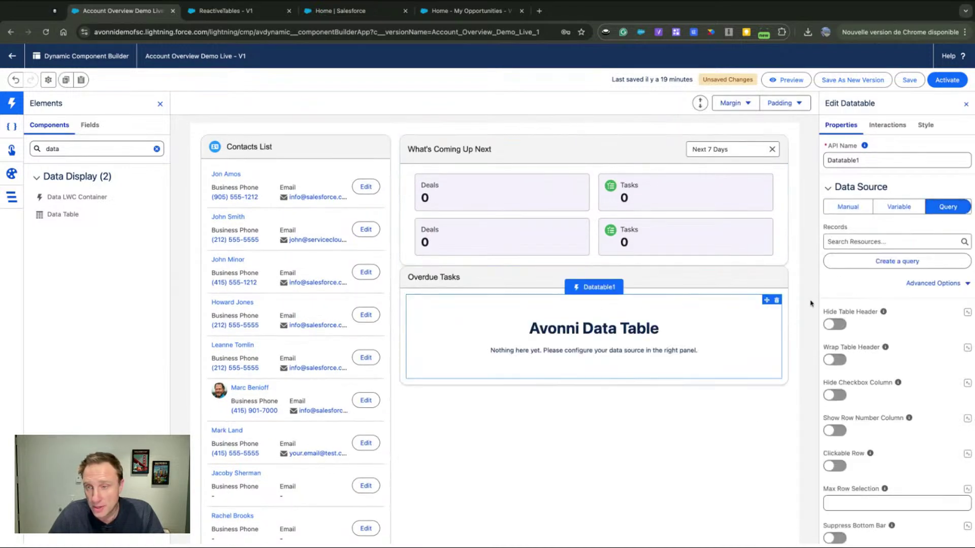
Create a query resource named tasksQuery on the Task object for the data table
click(864, 262)
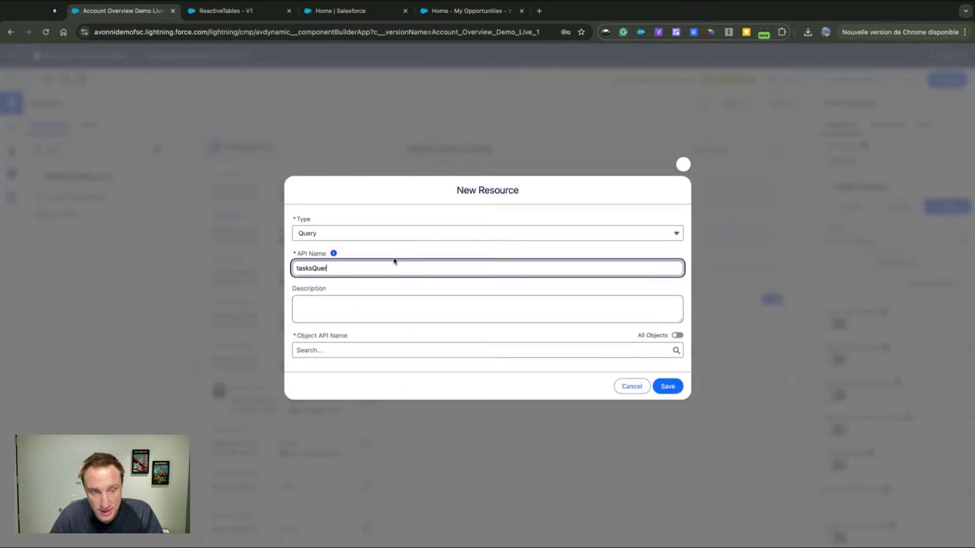
click(367, 350)
text(task)
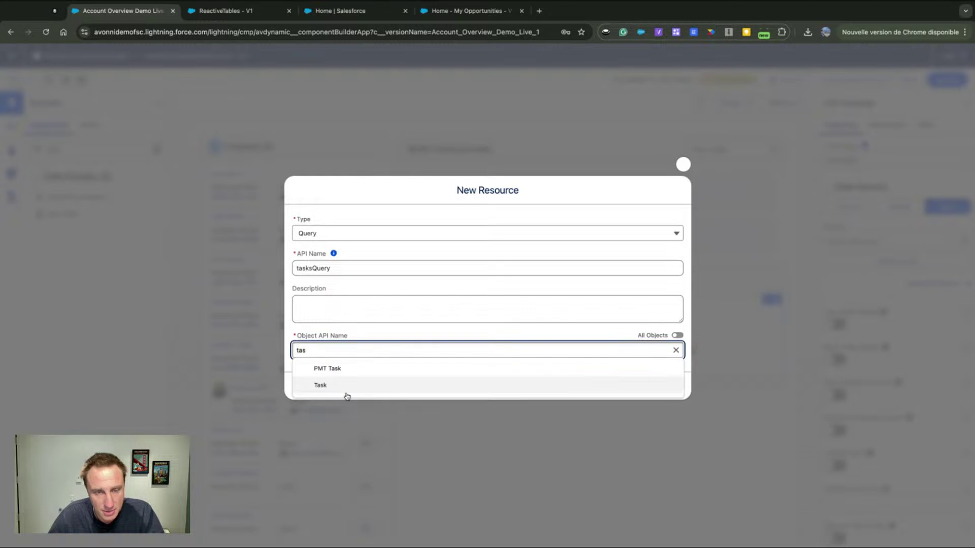
click(344, 395)
Add a filter condition to tasksQuery on the Related To ID field
click(318, 331)
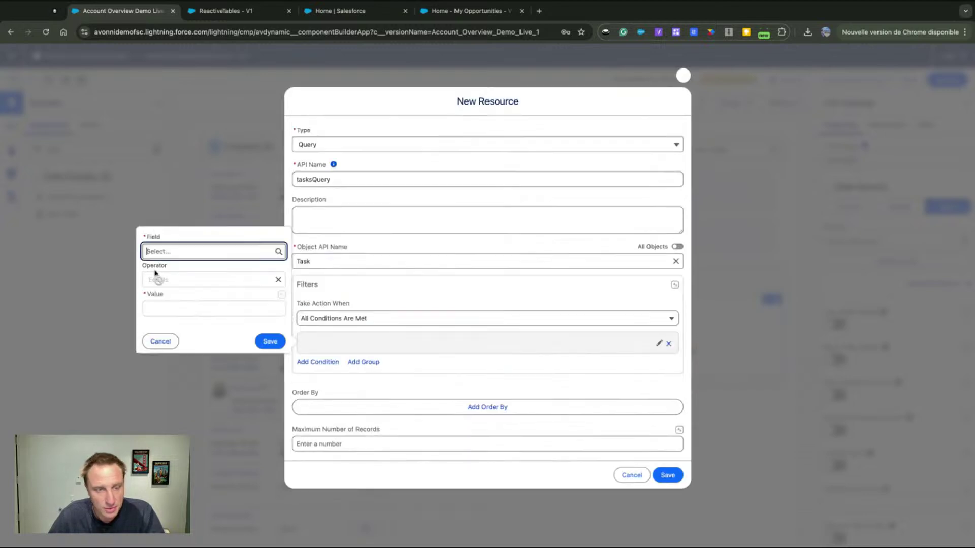
click(185, 250)
scroll(208, 351, down, 2)
scroll(203, 346, up, 2)
scroll(200, 337, down, 10)
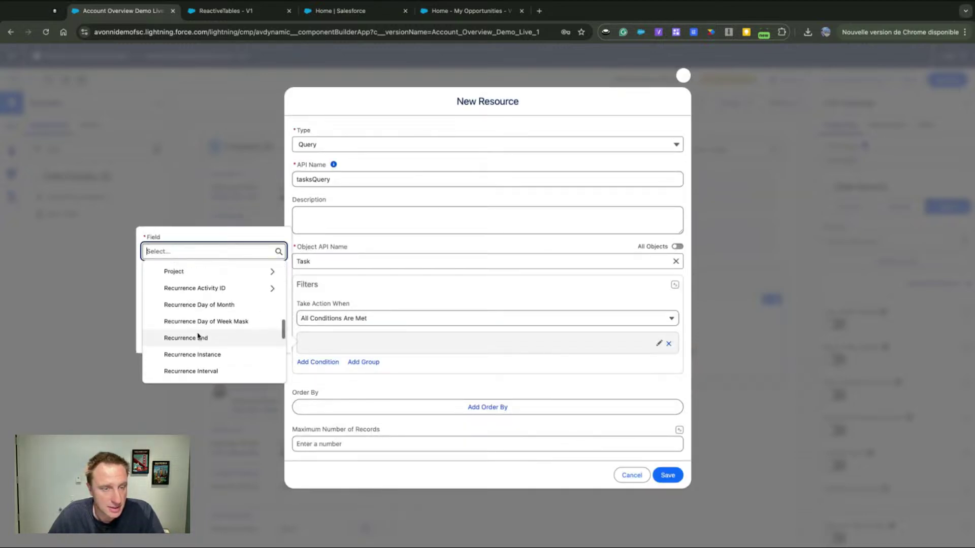
scroll(197, 332, up, 3)
scroll(197, 333, down, 5)
scroll(198, 340, up, 3)
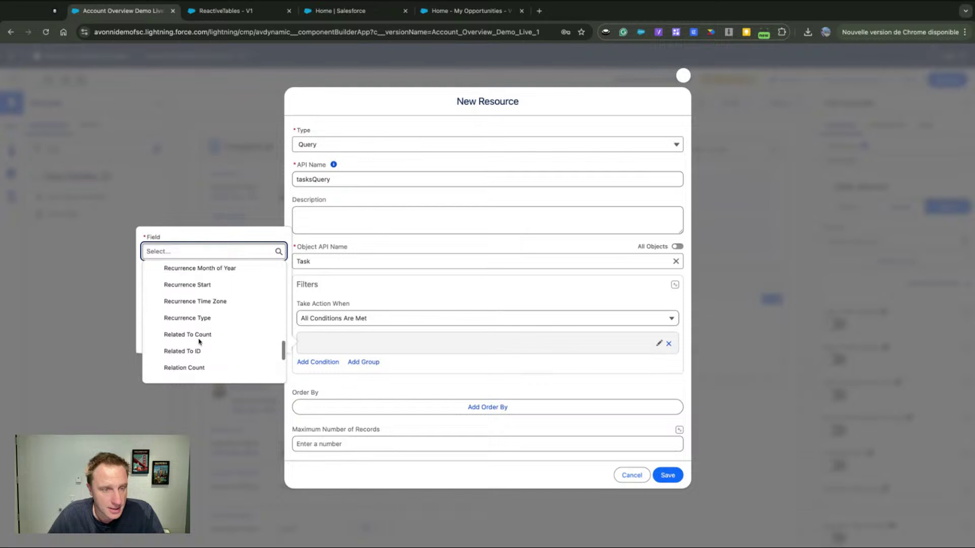
scroll(223, 319, up, 5)
scroll(224, 319, down, 7)
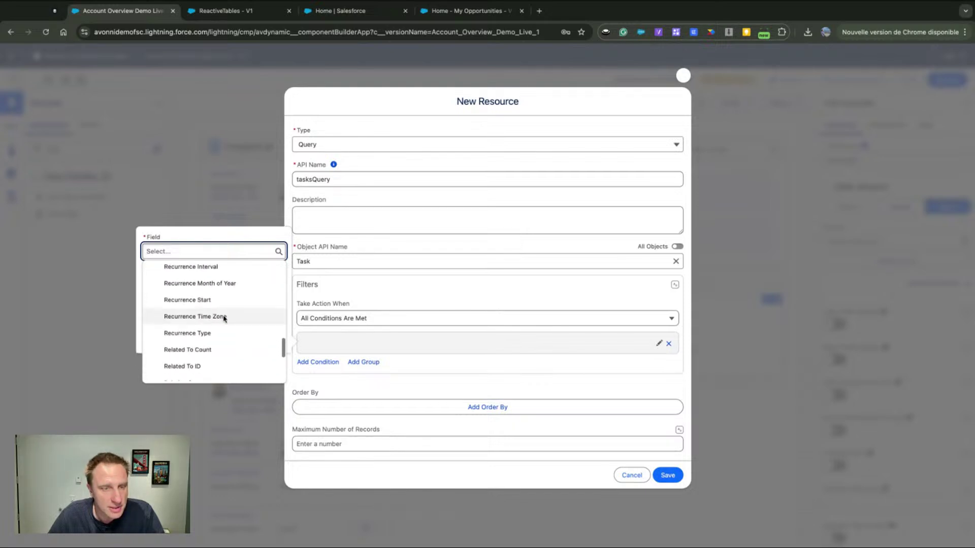
scroll(224, 319, up, 3)
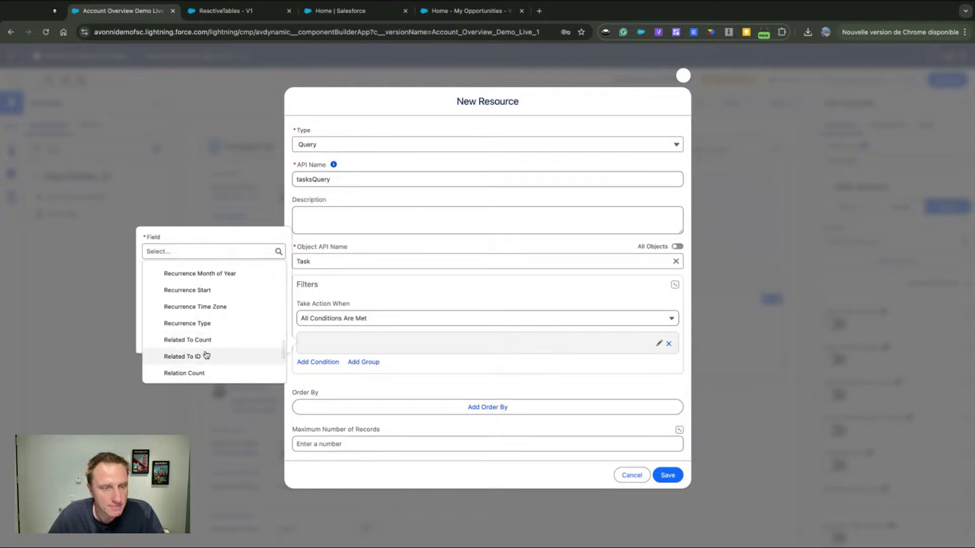
click(209, 352)
Set the Related To ID condition to equal the Component RecordId resource, then save the condition and the query
click(281, 295)
click(272, 329)
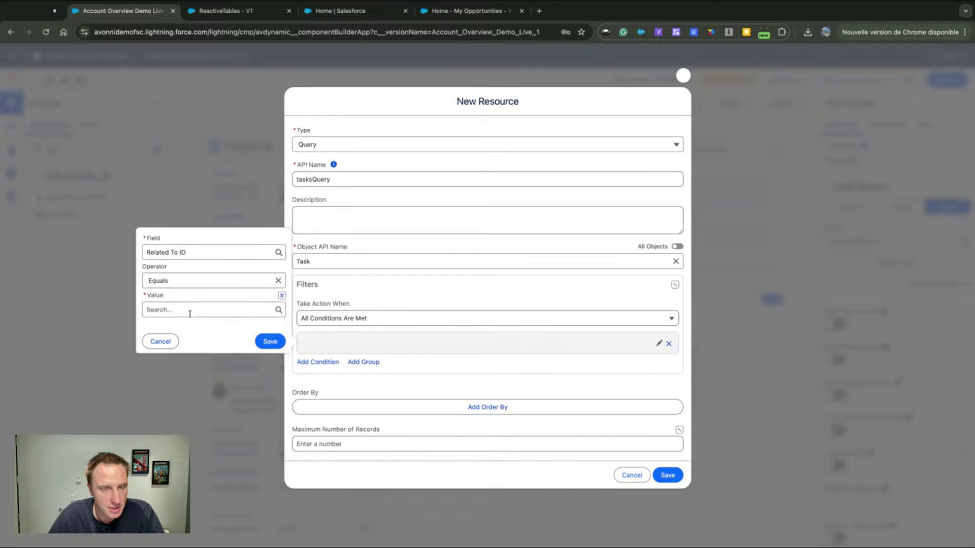
click(193, 311)
scroll(198, 416, down, 8)
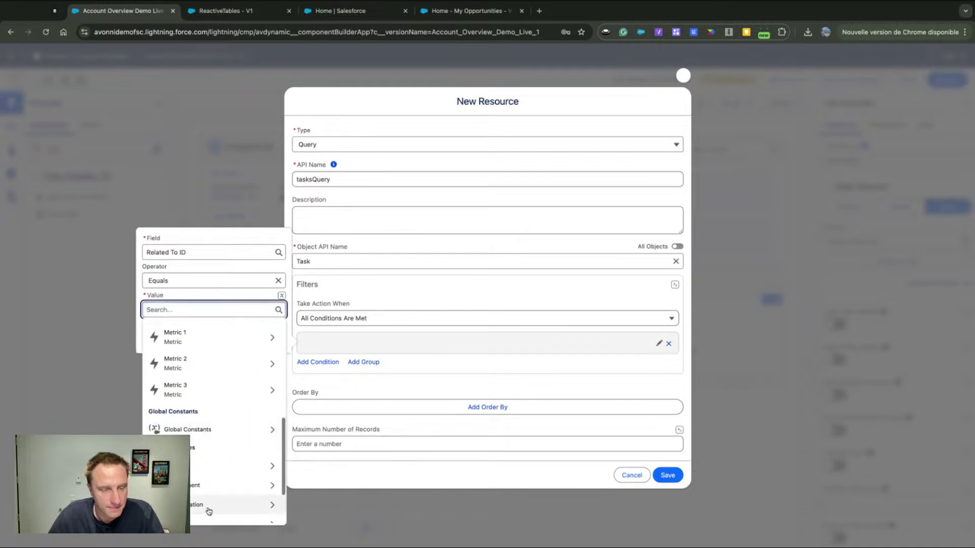
click(211, 487)
click(183, 399)
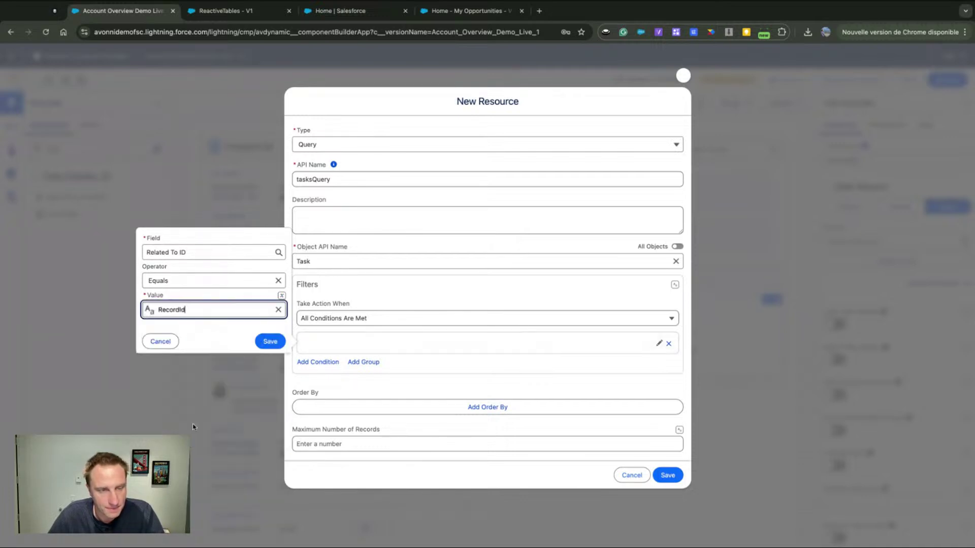
click(270, 339)
click(667, 479)
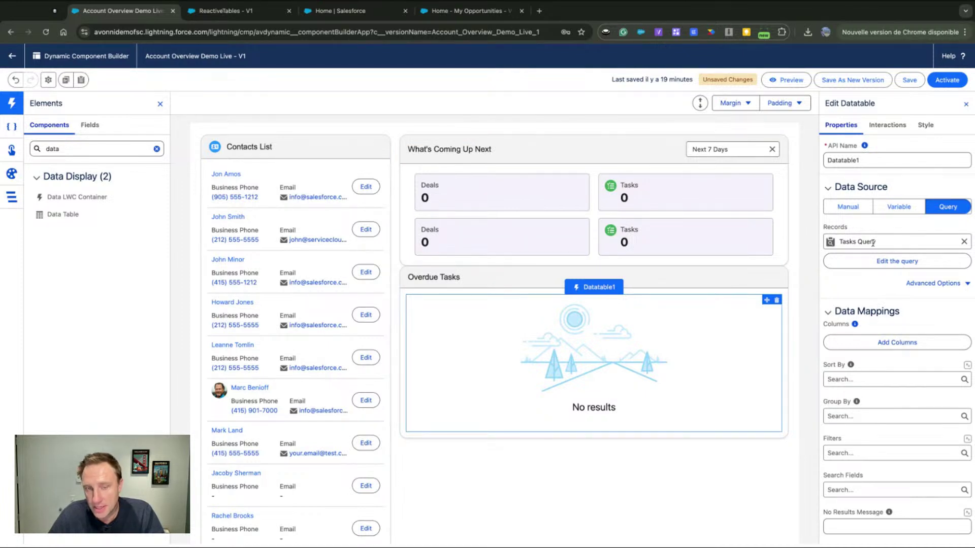
Reopen the Tasks Query and add a second condition on Due Date Only with the Less than operator
click(847, 262)
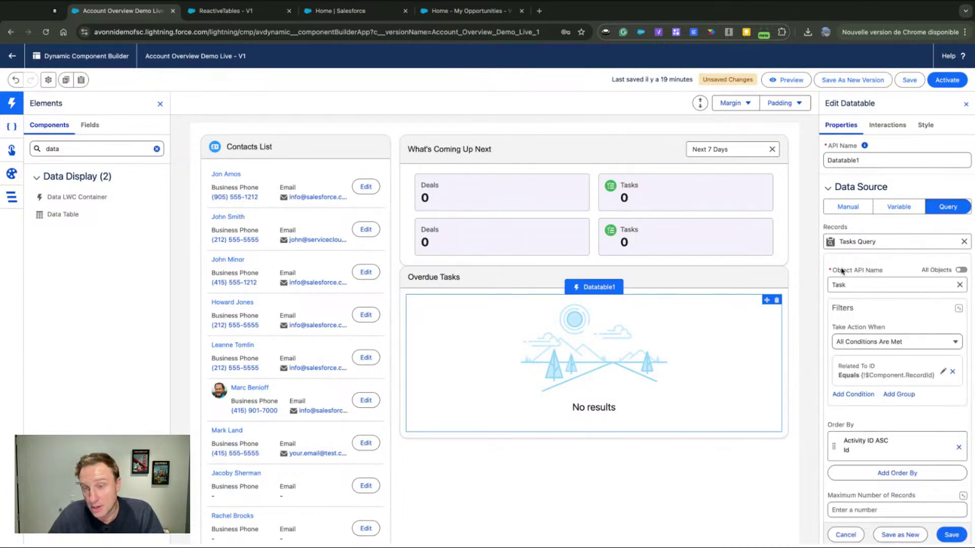
click(853, 394)
click(731, 319)
scroll(720, 391, down, 5)
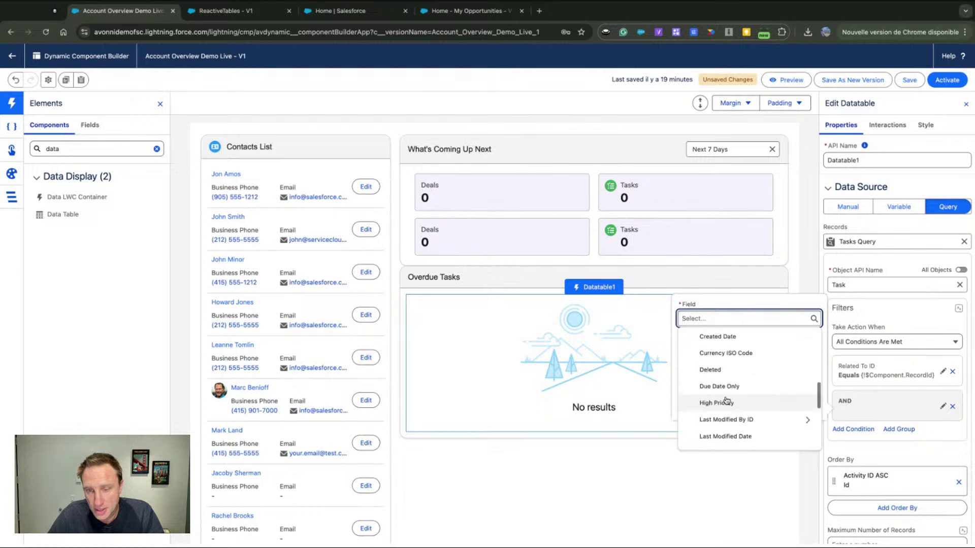
click(719, 387)
click(724, 346)
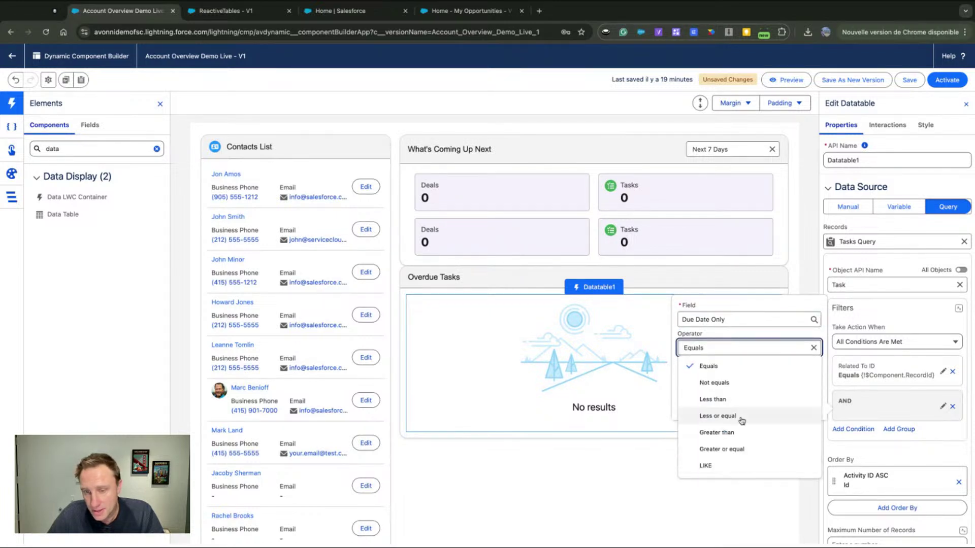
click(713, 399)
Set the Due Date Only condition's value to Today, then save the condition and the updated query
click(777, 411)
click(751, 378)
scroll(746, 455, down, 3)
scroll(745, 454, down, 6)
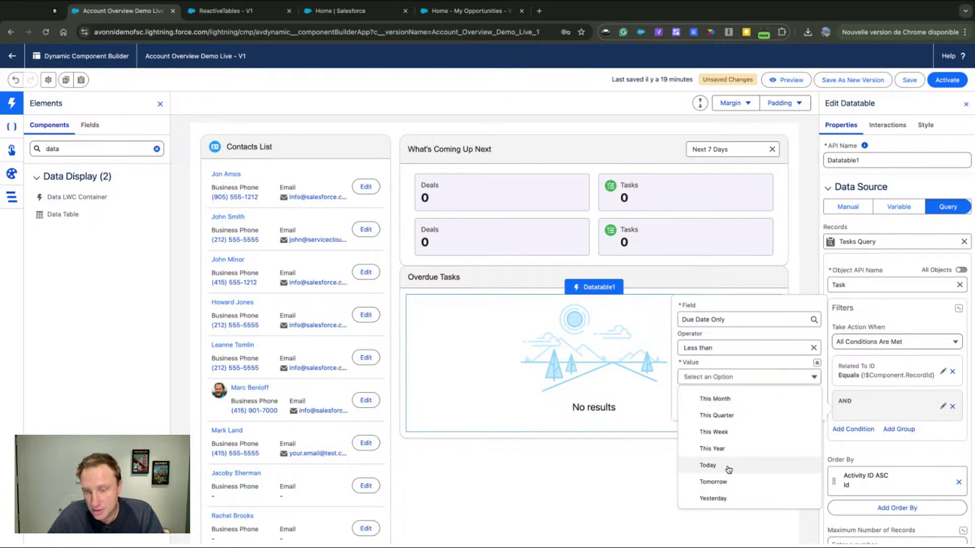
click(729, 465)
click(805, 410)
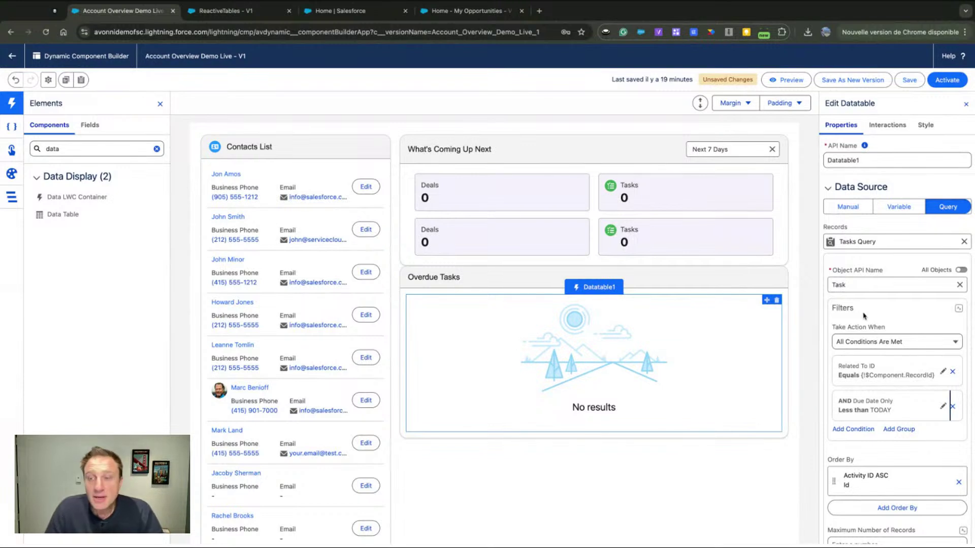
scroll(939, 447, down, 3)
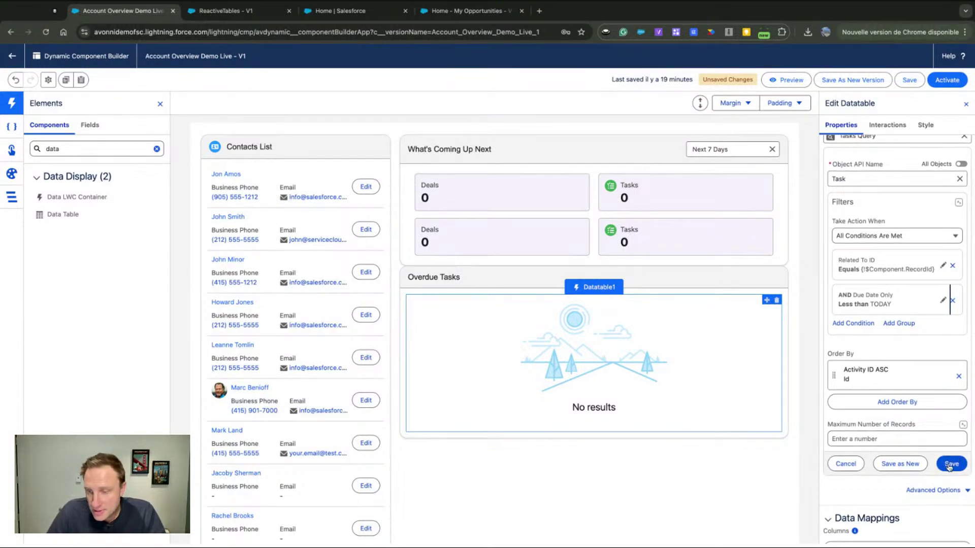
click(951, 463)
Add a column for the Subject field to the Overdue Tasks data table and save it
click(854, 240)
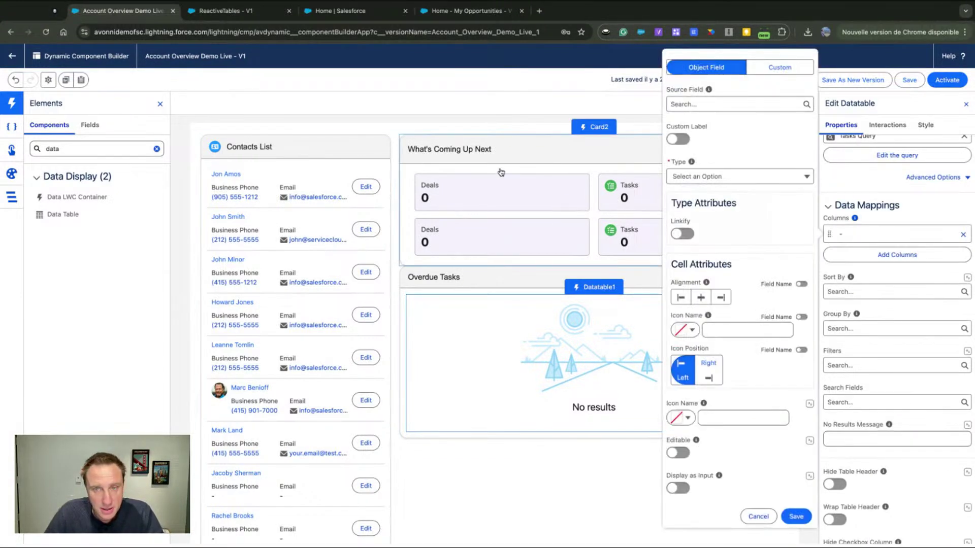
click(696, 105)
text(sk Sub)
click(695, 135)
click(700, 108)
key(ctrl+a)
text(sub)
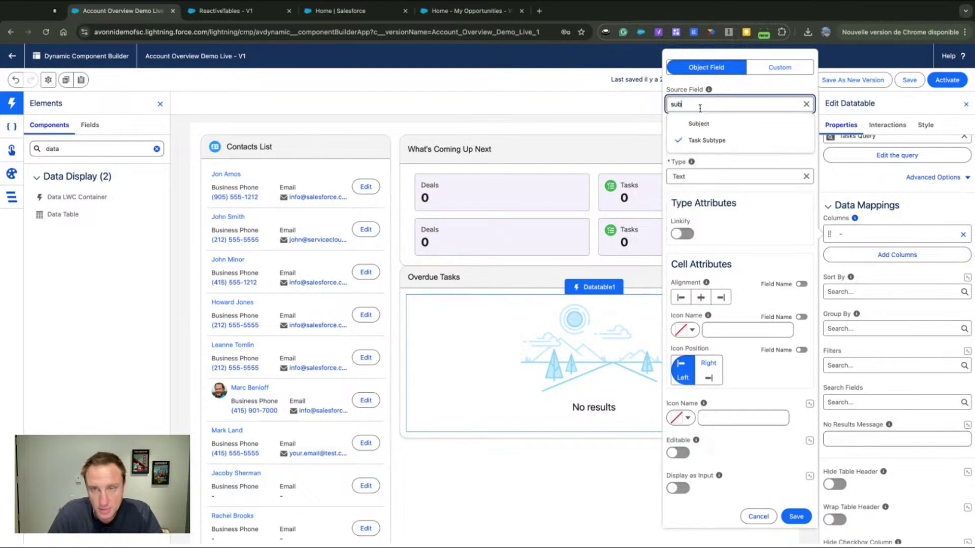
click(700, 124)
click(796, 516)
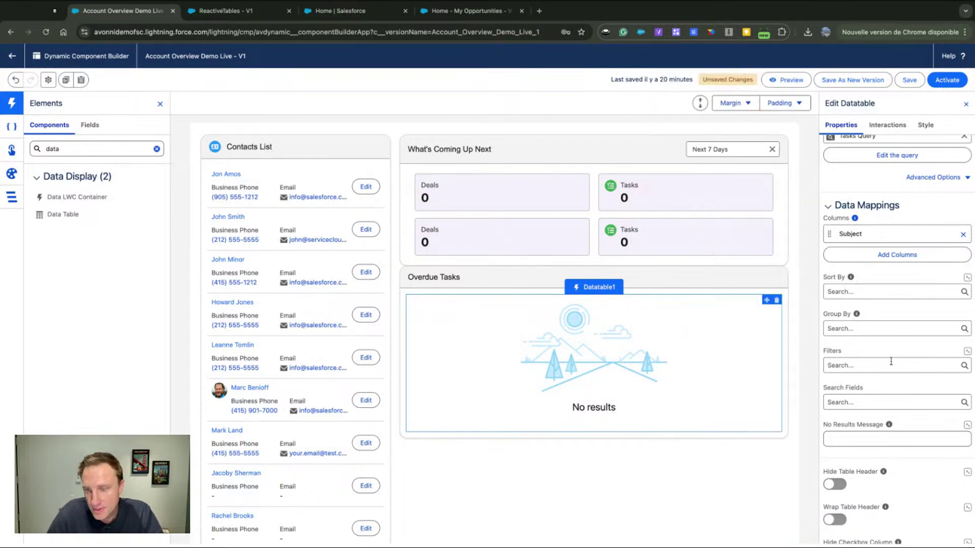
Add a second column to the data table for the Due Date Only field and save it
click(897, 254)
click(703, 103)
text(due)
click(700, 117)
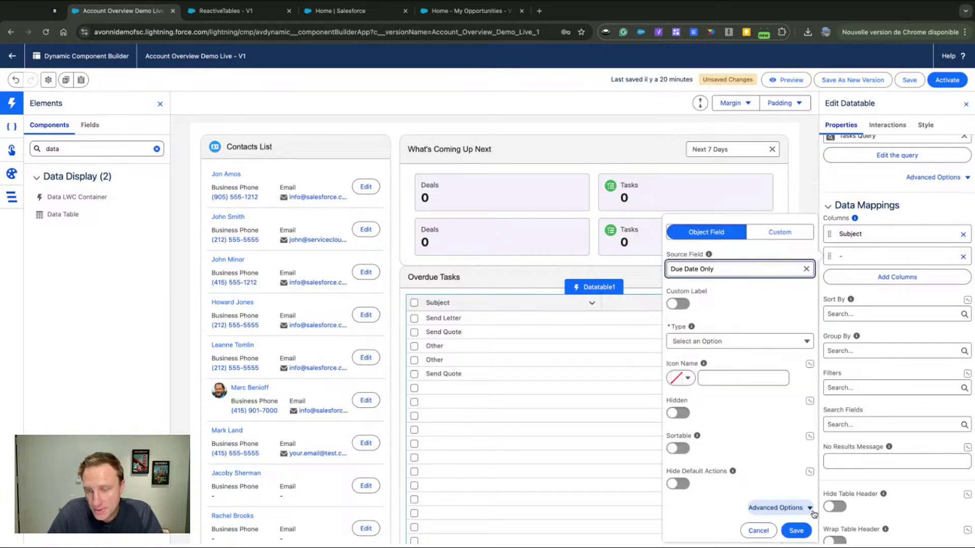
click(796, 530)
Add a third data table column for Assigned To ID with type Lookup, save it, and check the component in preview
click(861, 278)
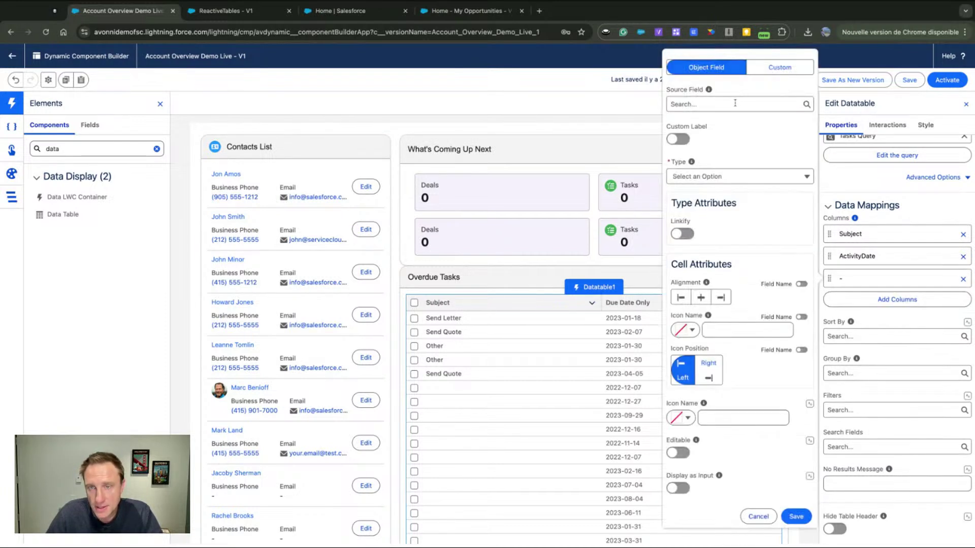
click(711, 103)
text(ass)
click(721, 131)
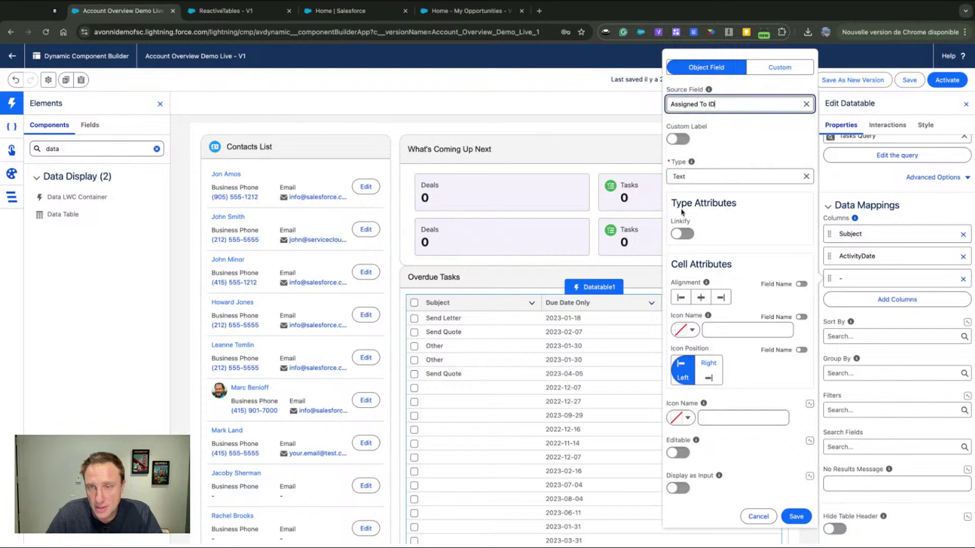
click(736, 176)
scroll(707, 273, down, 2)
scroll(708, 274, up, 3)
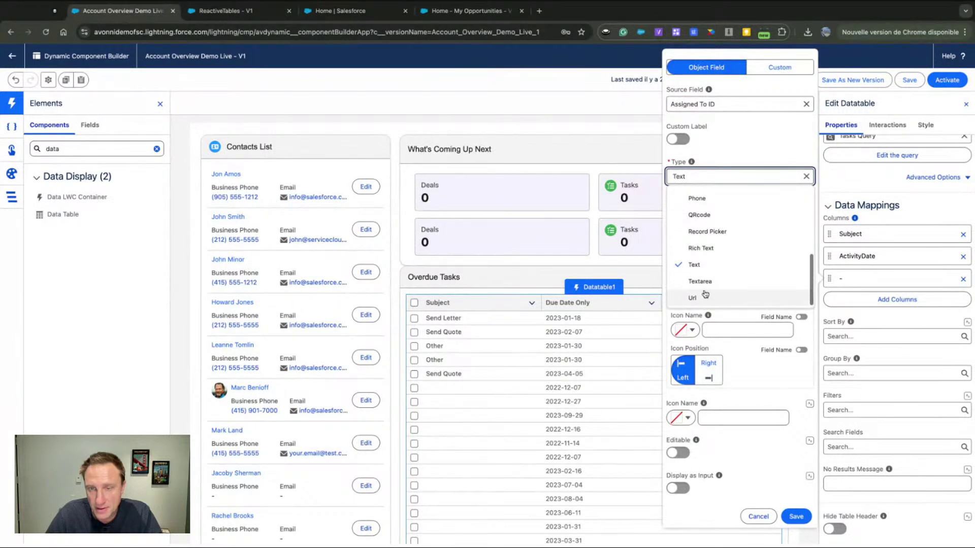
click(710, 235)
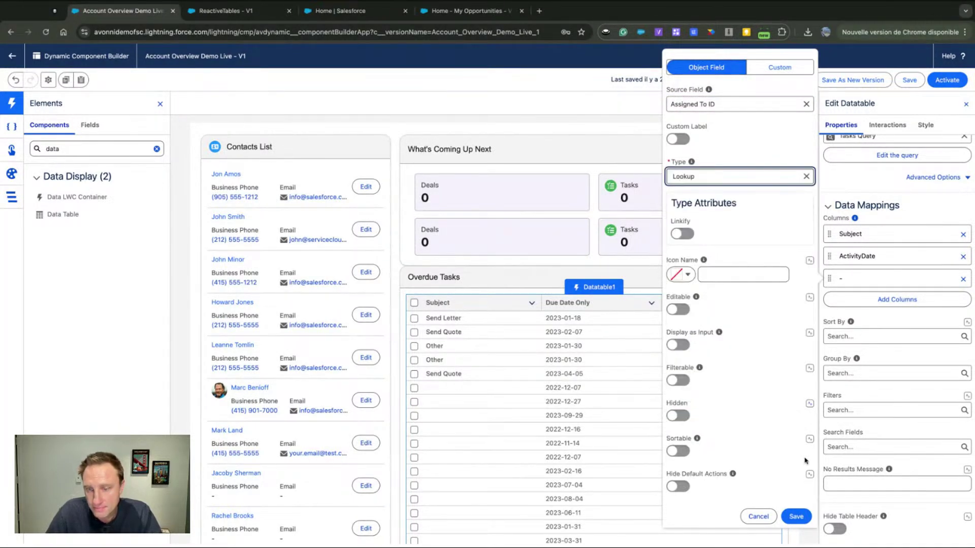
click(795, 516)
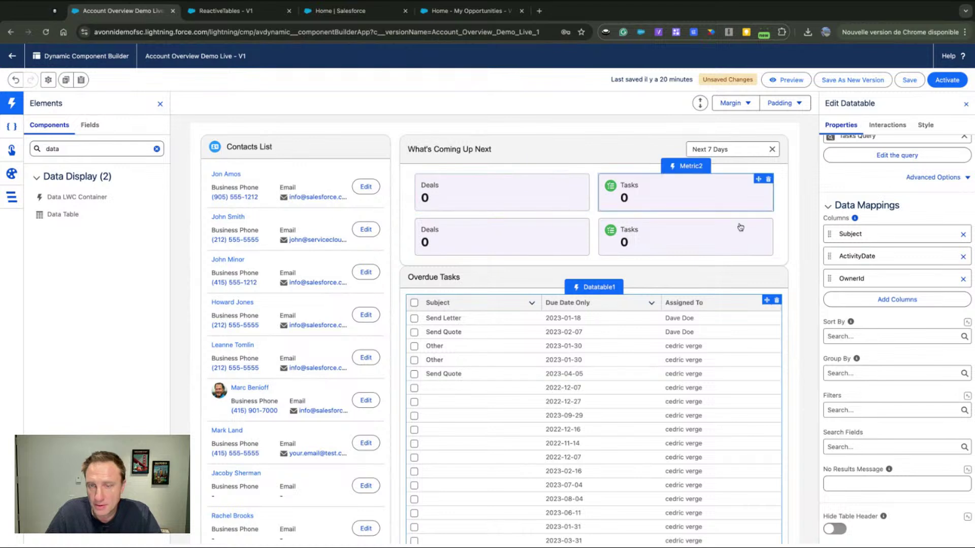
click(787, 80)
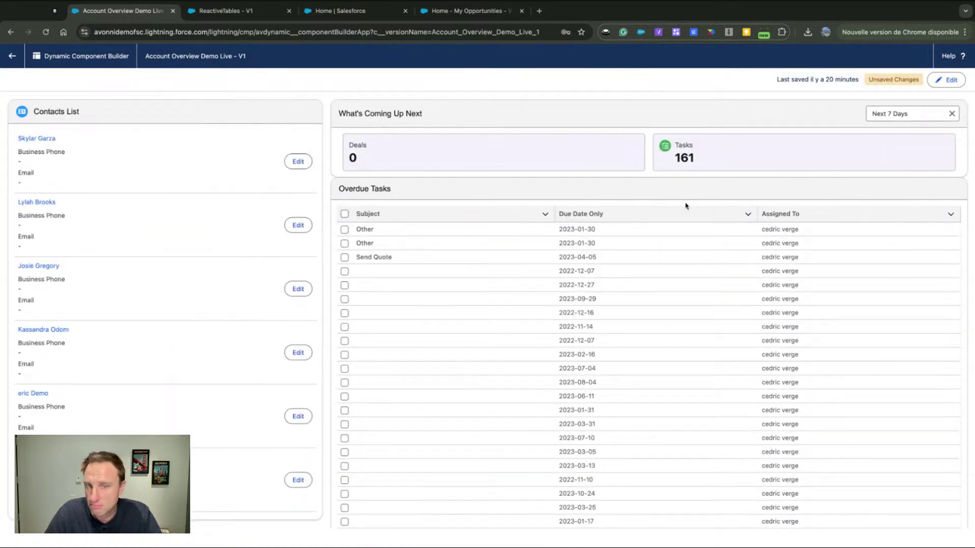
click(946, 80)
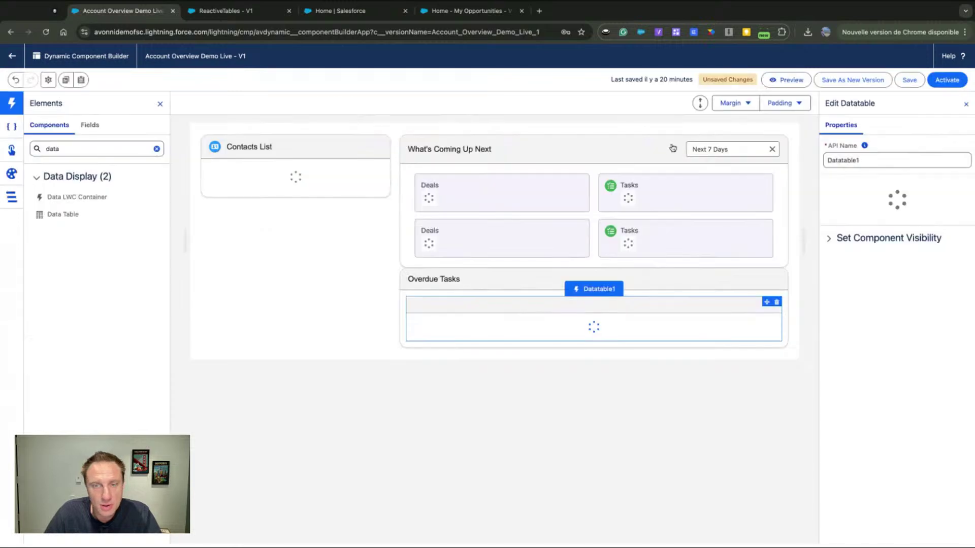
Set the Overdue Tasks card's top margin to Medium and check the spacing in preview
click(457, 278)
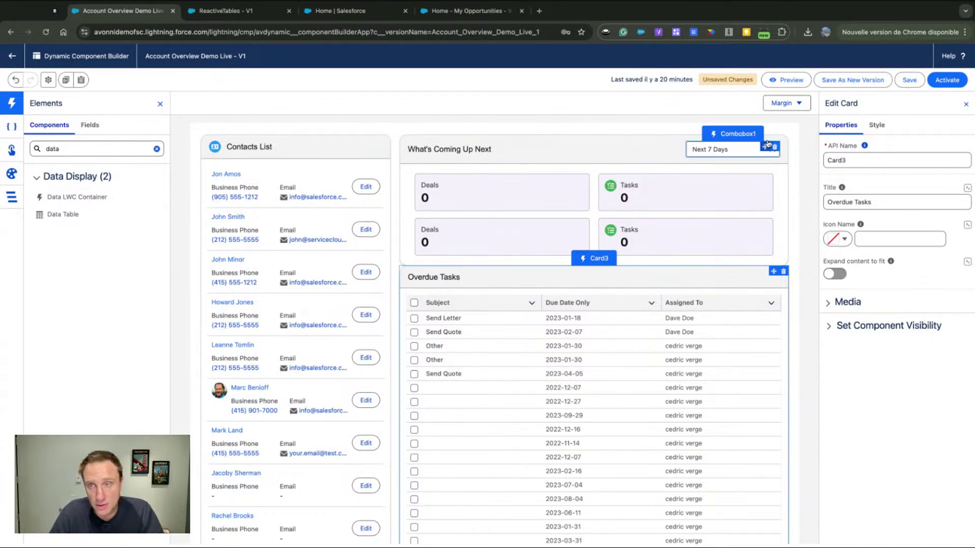
click(877, 124)
click(851, 192)
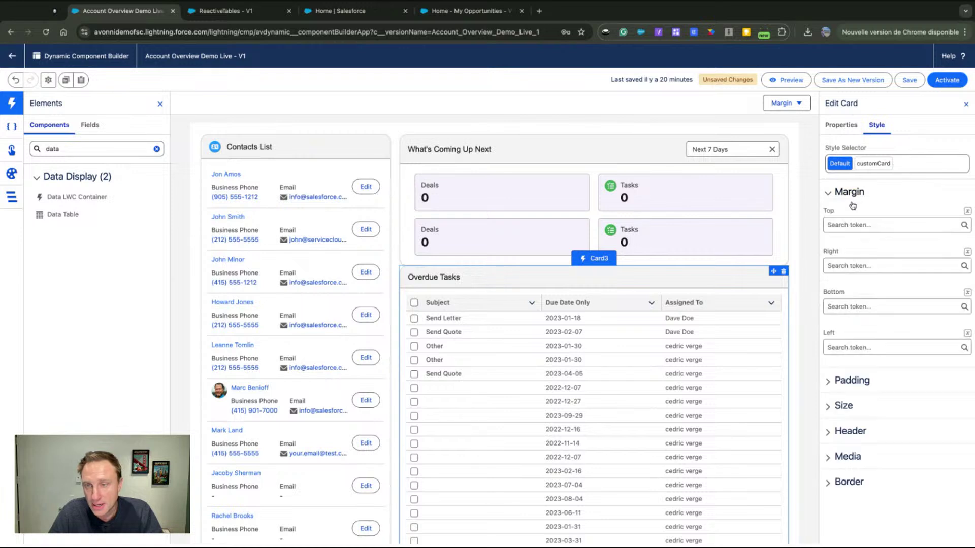
click(863, 225)
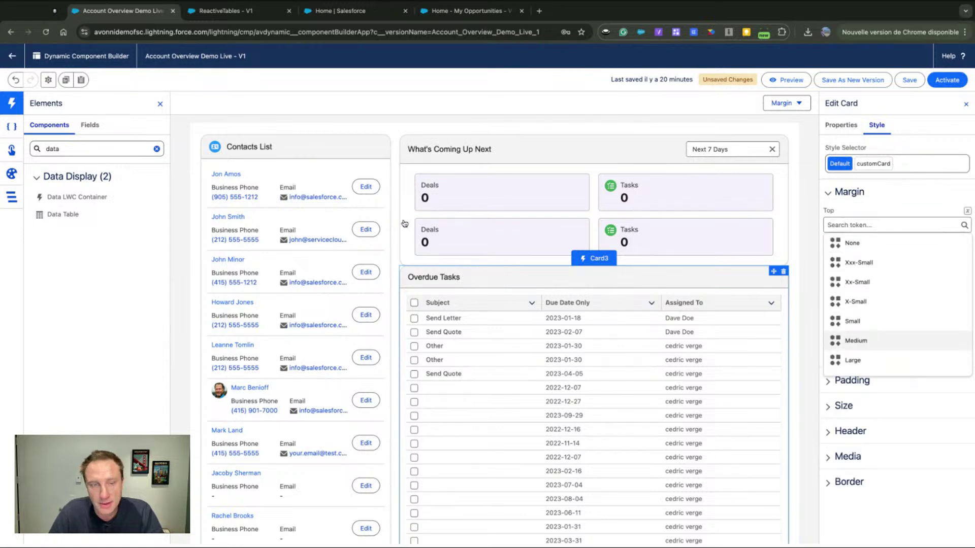
click(856, 341)
click(849, 191)
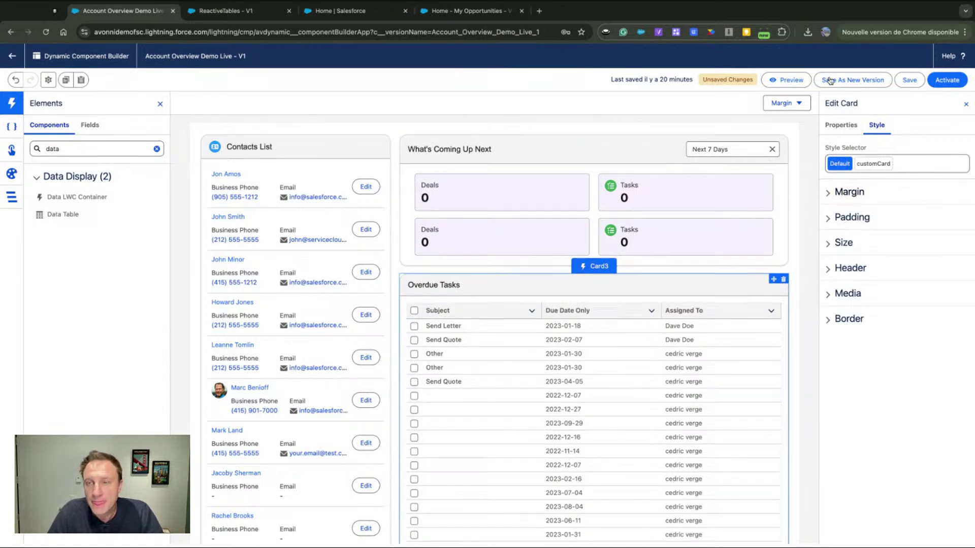
click(786, 80)
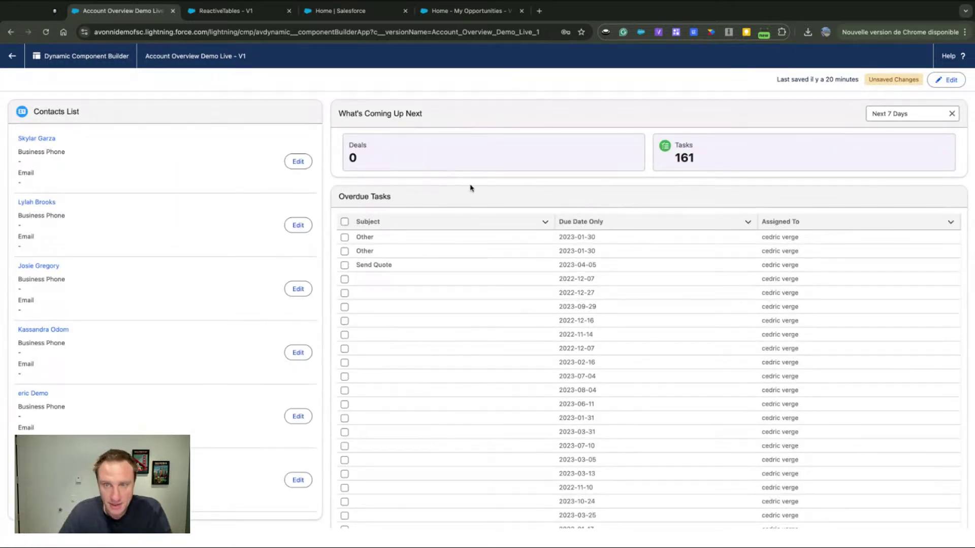
click(945, 82)
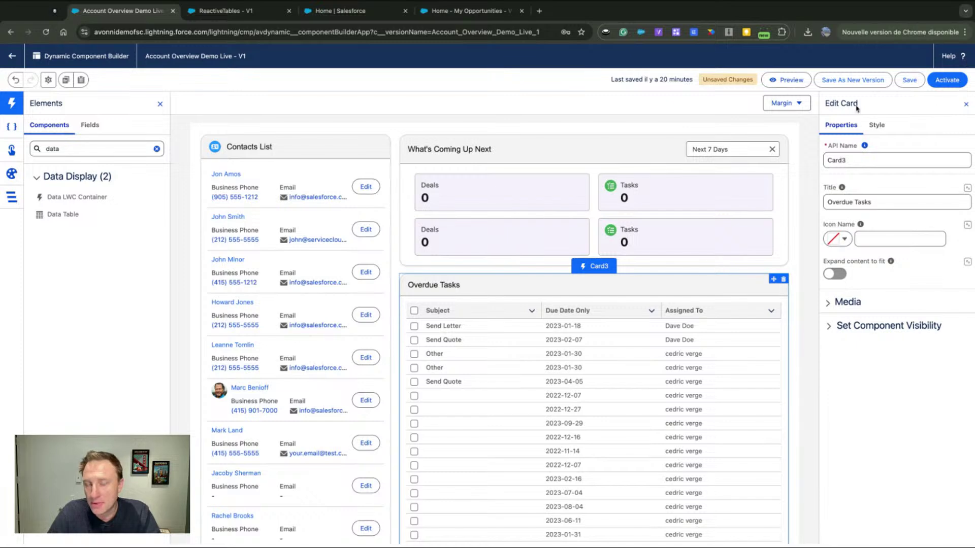
Activate the component and return to the list of all components
click(940, 82)
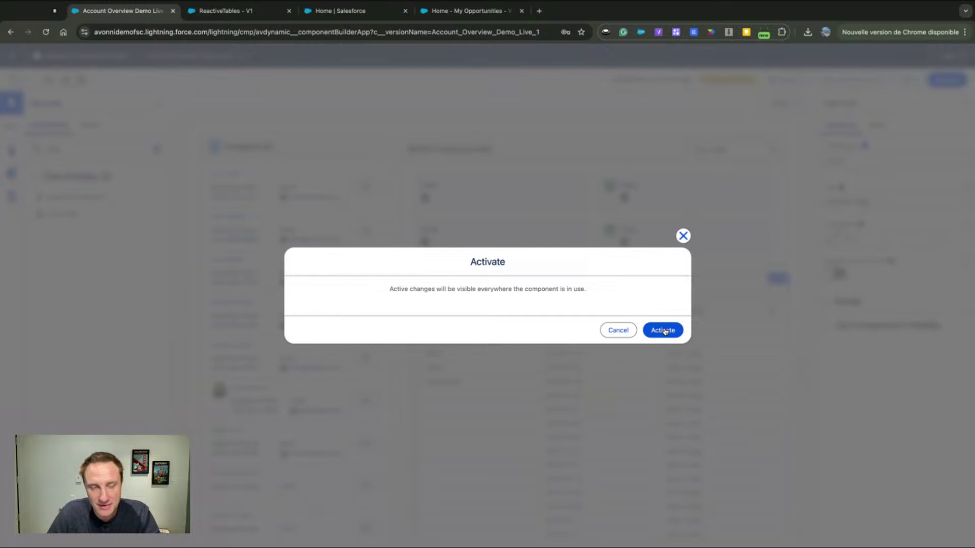
click(661, 332)
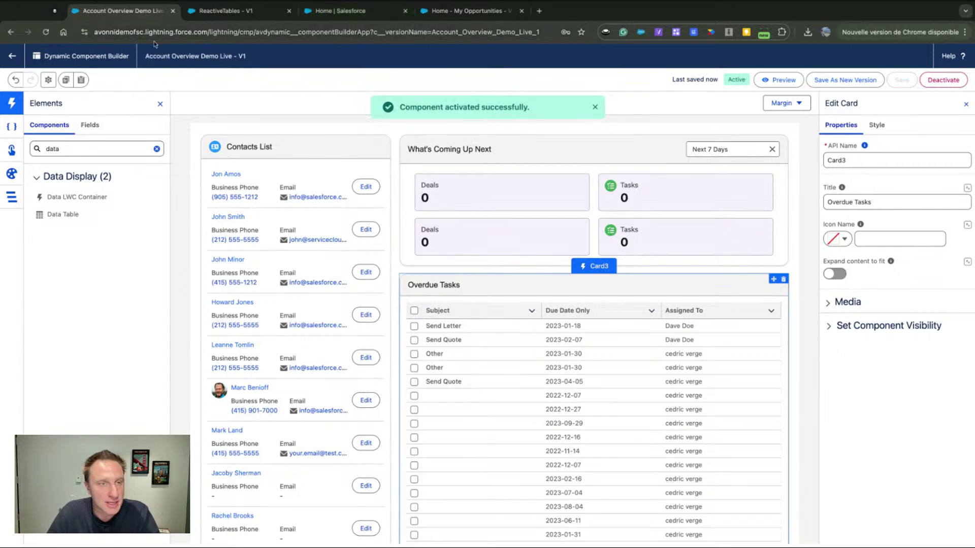
click(14, 57)
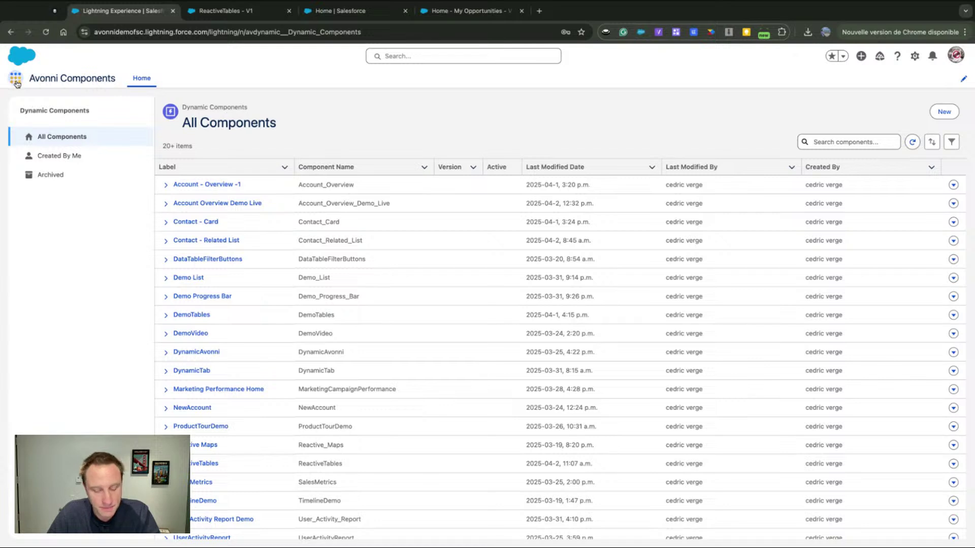
click(17, 84)
text(a)
double_click(39, 261)
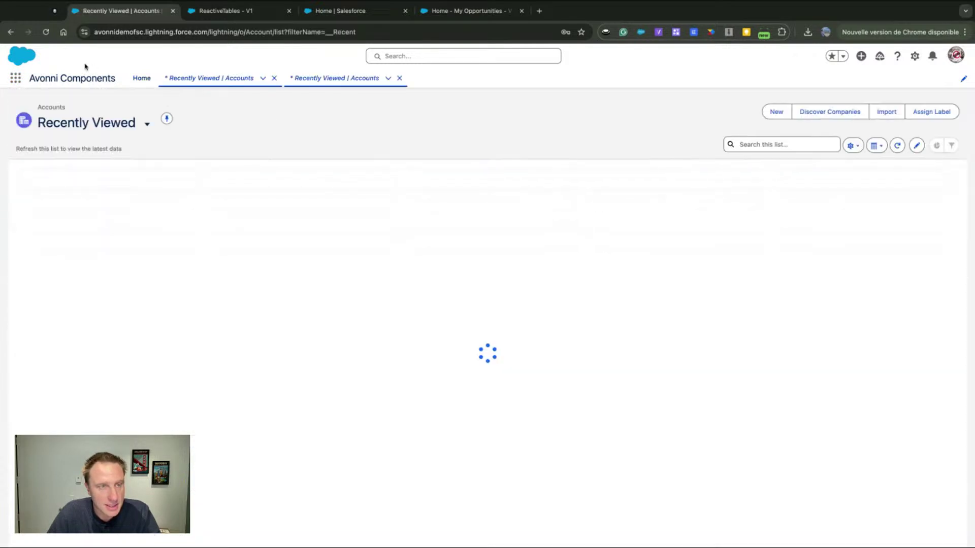
click(400, 78)
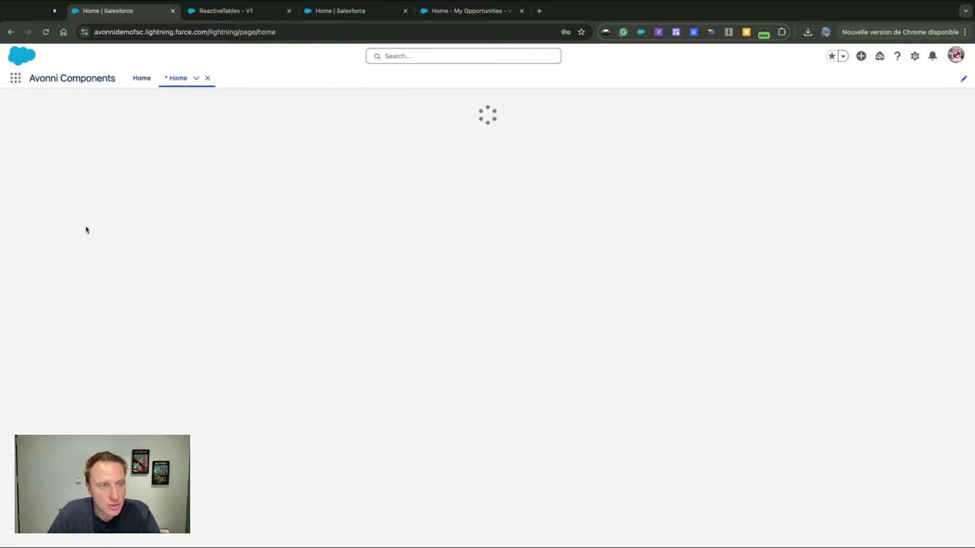
click(197, 80)
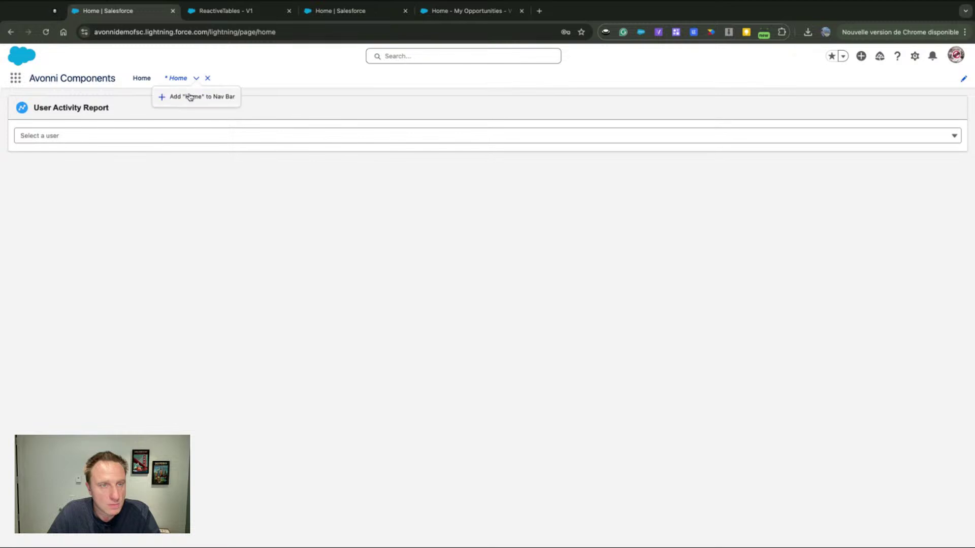
Find the Accounts object and open the Express Logistics and Transport record from its list
click(15, 78)
text(acc)
click(56, 200)
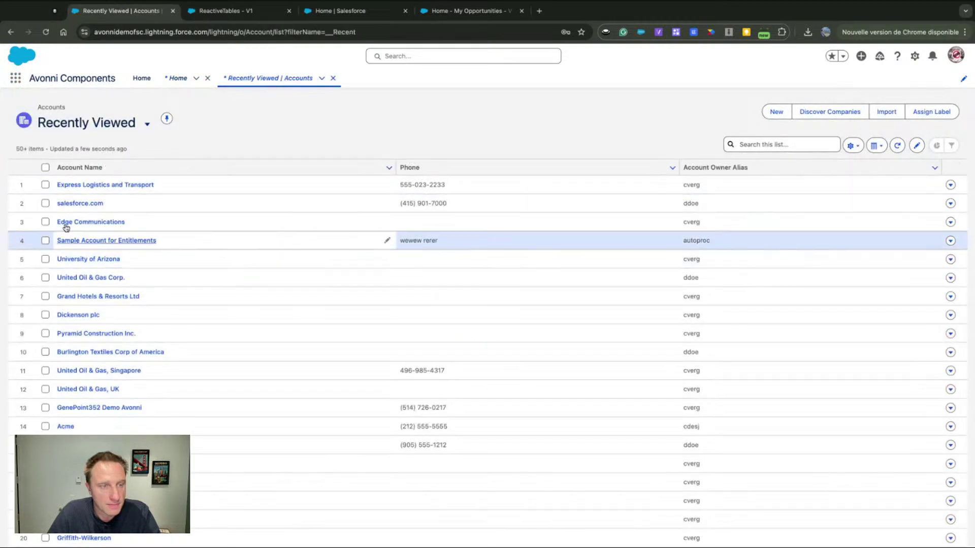
click(77, 186)
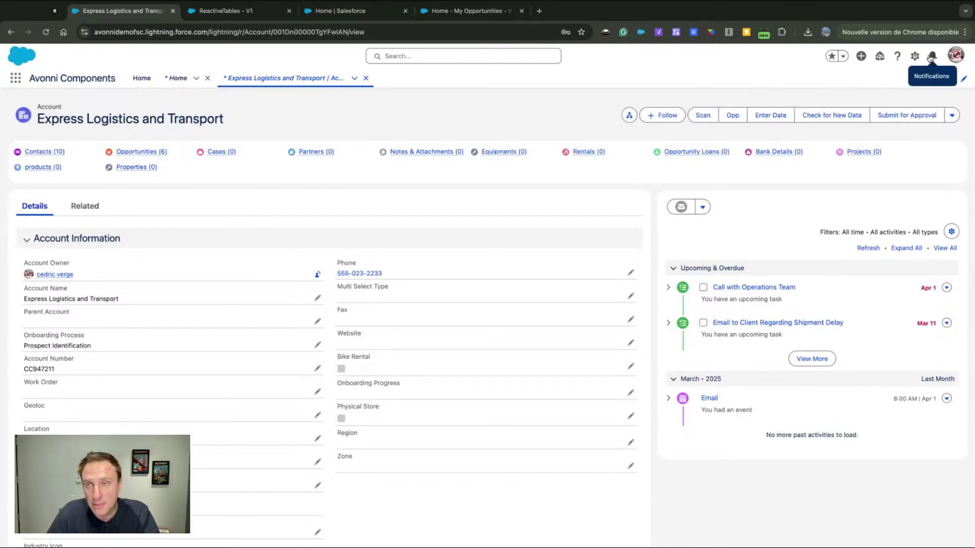
Edit the account's record page and add a tab with the custom label Overview, placed first in the tab order
click(914, 56)
click(855, 159)
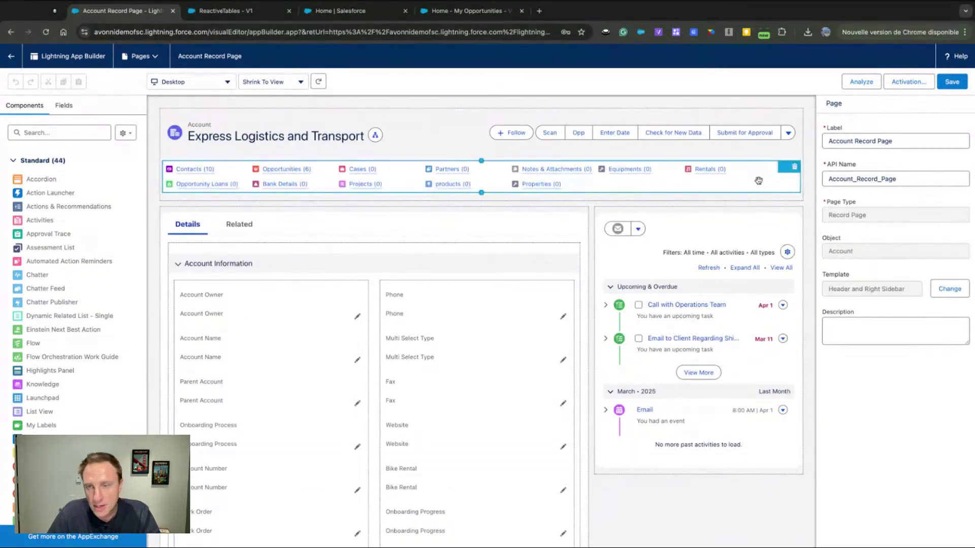
click(484, 221)
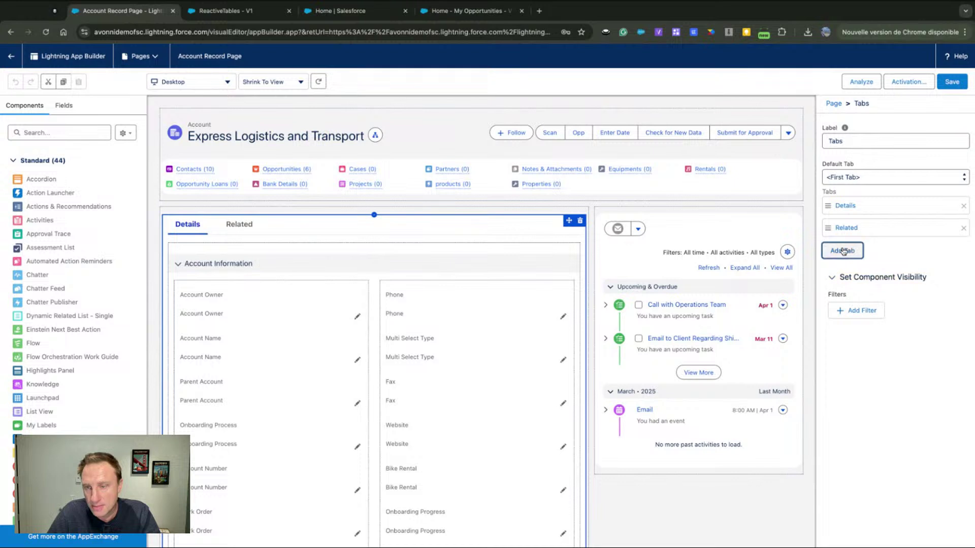
click(843, 249)
click(861, 250)
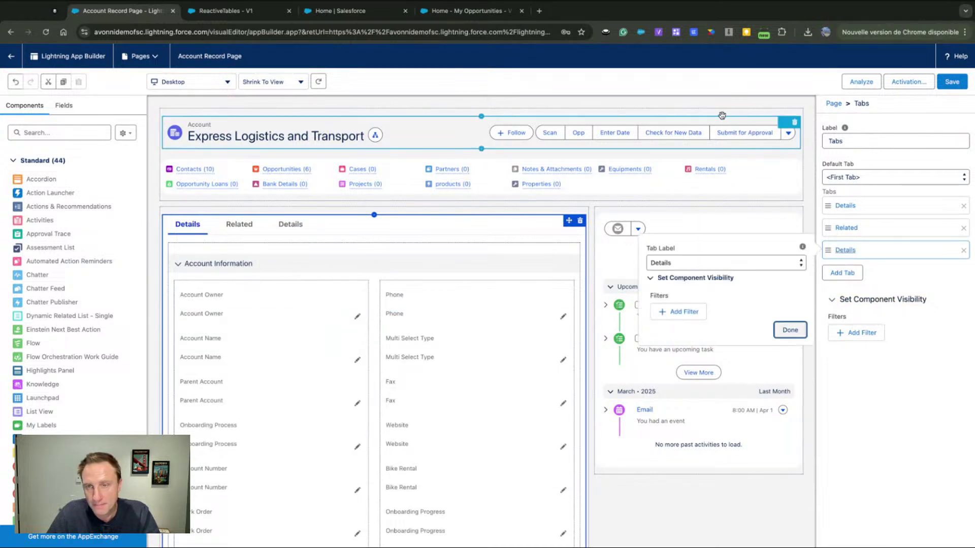
click(697, 263)
click(669, 280)
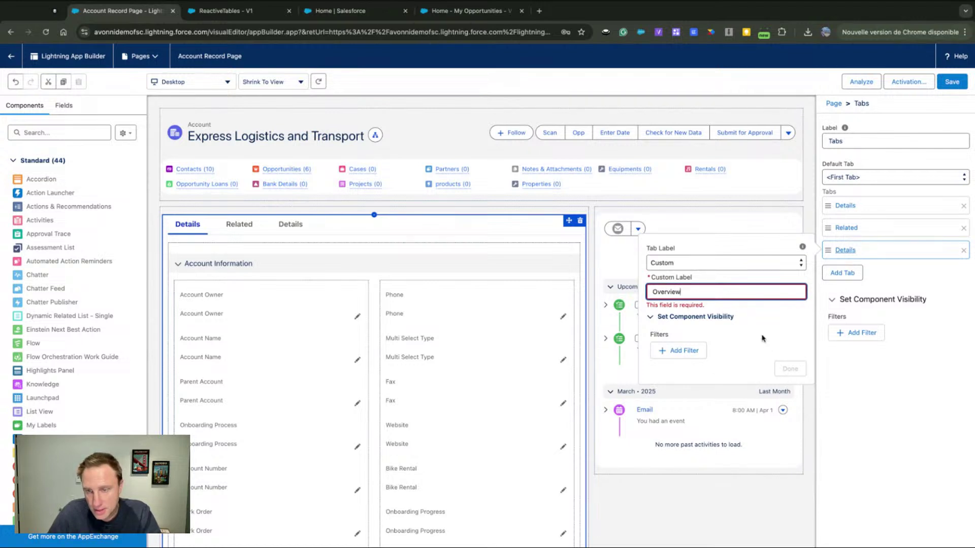
click(790, 369)
drag(855, 249, 873, 253)
Place an Avonni Dynamic Component in the Overview tab and assign it the Account Overview Demo Live component
scroll(44, 349, down, 4)
scroll(43, 349, down, 4)
drag(31, 506, 279, 276)
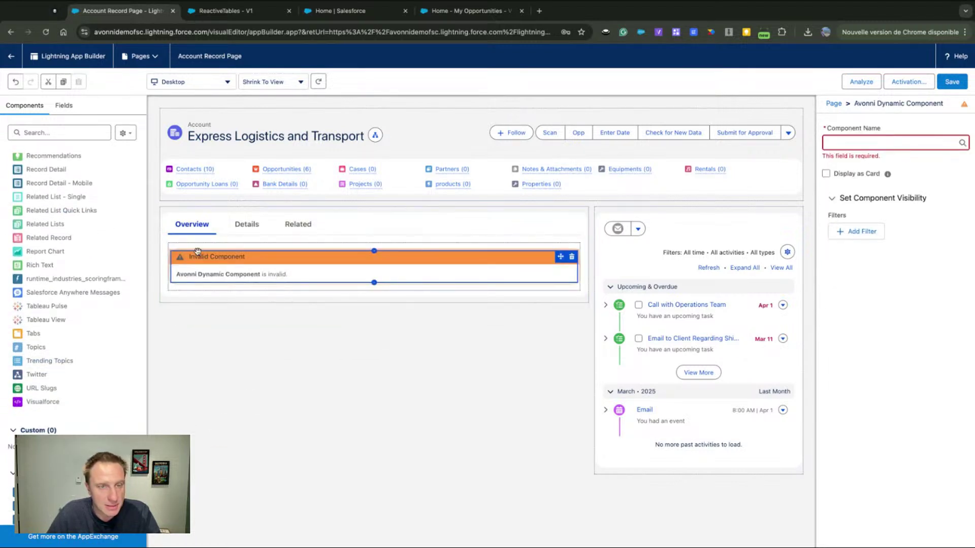
click(883, 141)
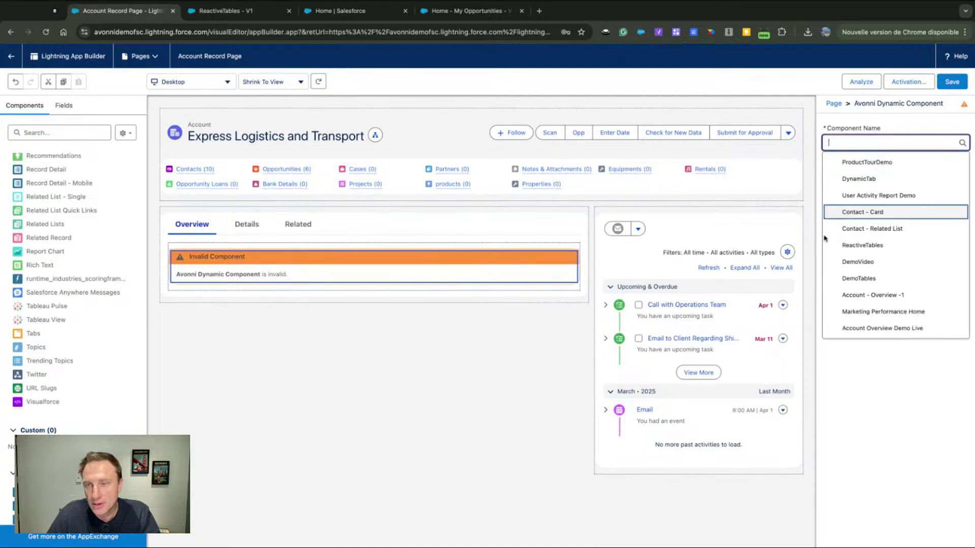
click(863, 329)
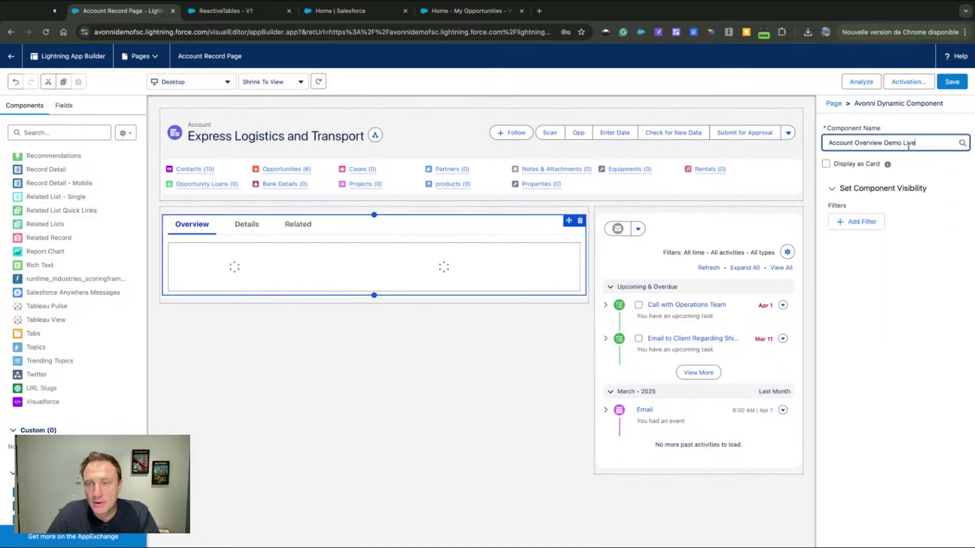
Save the record page without the missing required field and return to the account record
click(952, 82)
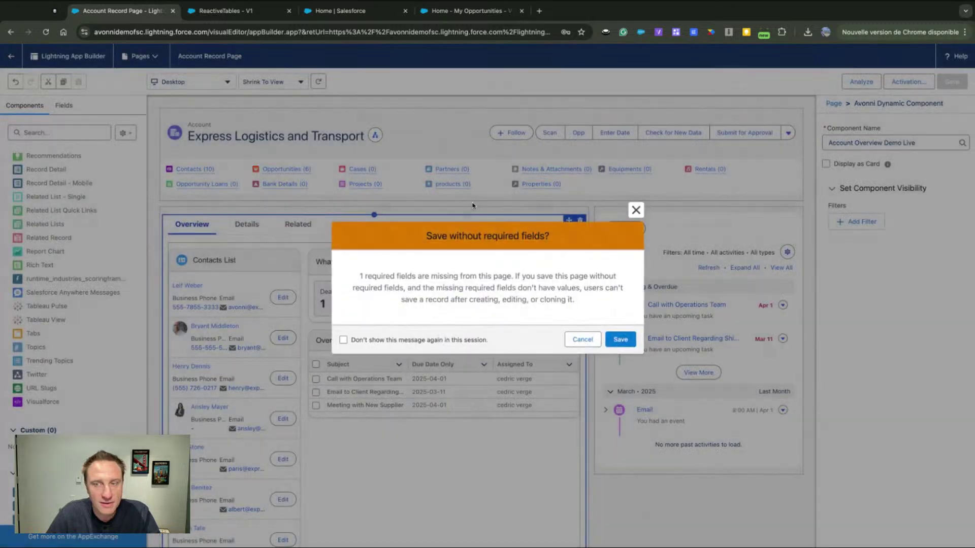
click(620, 340)
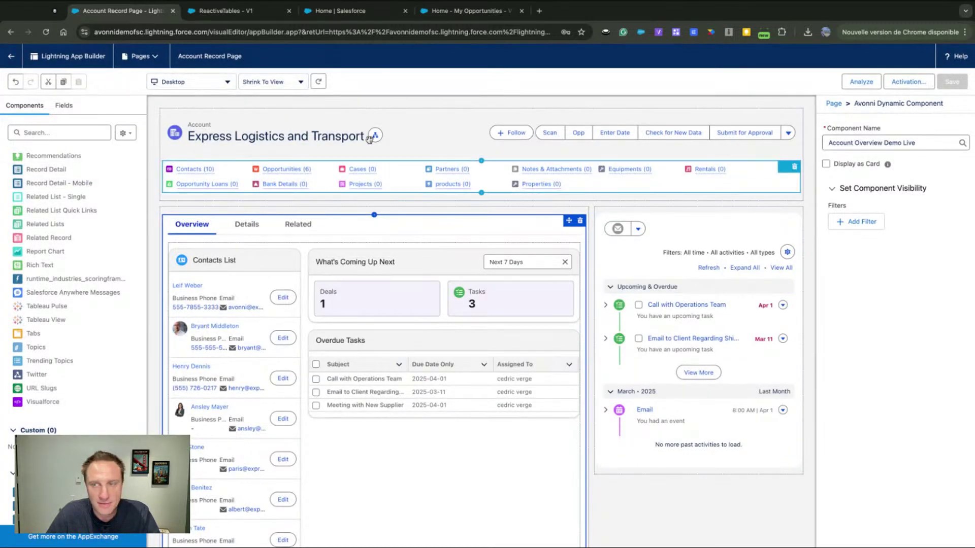
click(11, 60)
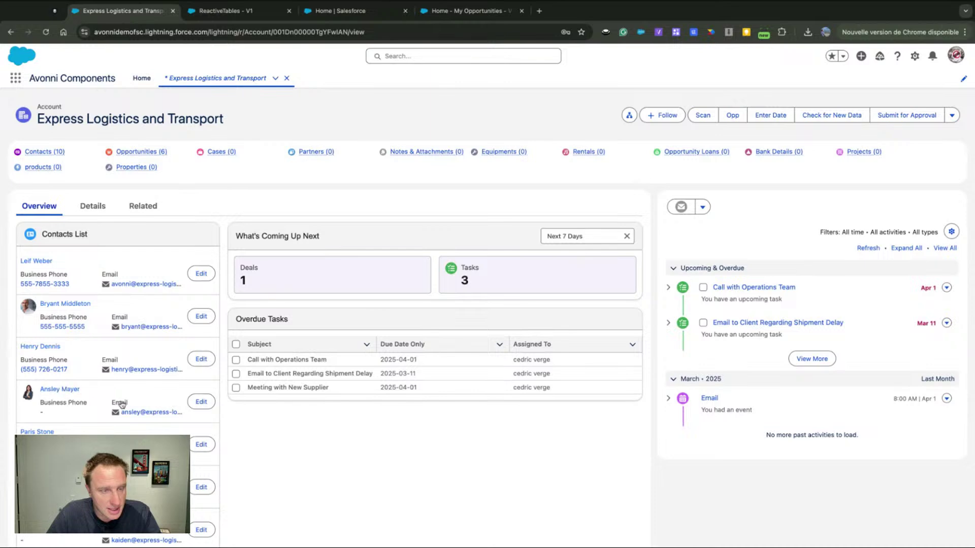
Edit the fourth contact in the Contacts List, enter the contact's phone number, save it, and reload the account page
click(201, 402)
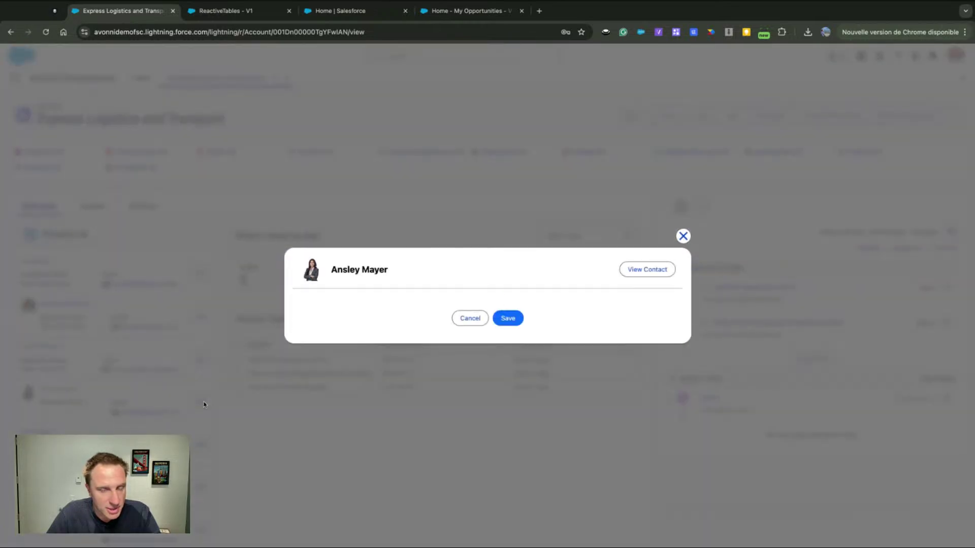
click(339, 303)
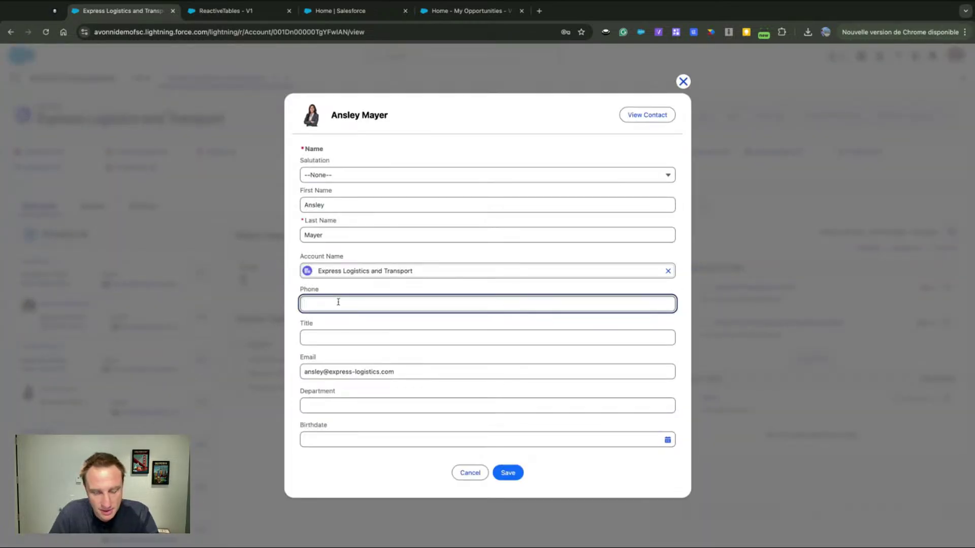
click(510, 476)
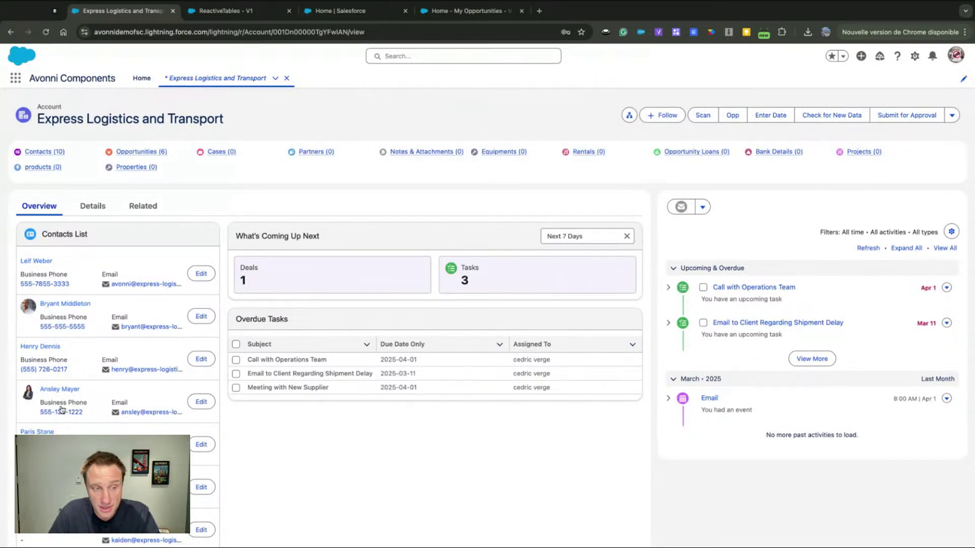
key(super+r)
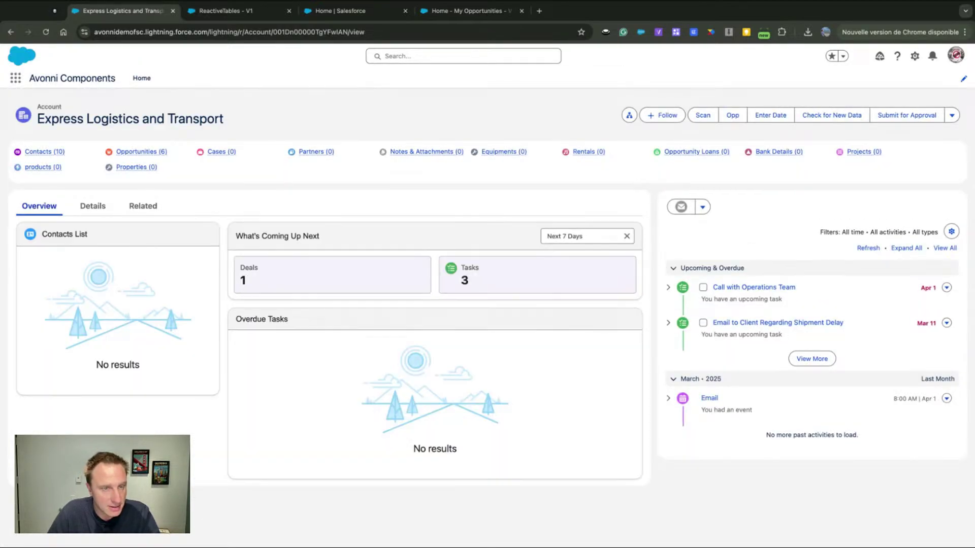
Test the period filter of What's Coming Up Next by switching between Next 7 Days and Next 30 Days, ending on Next 30 Days
click(591, 236)
click(566, 273)
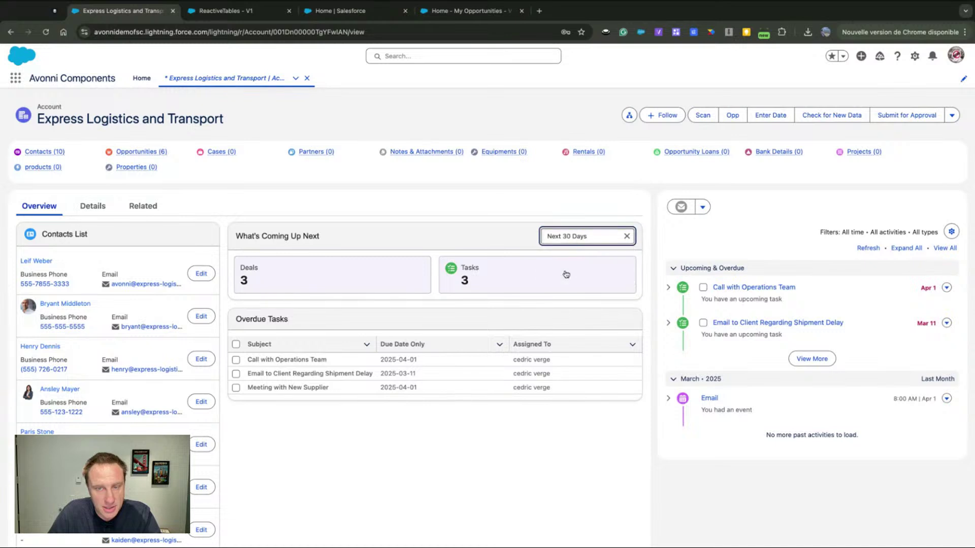
click(573, 233)
click(572, 254)
click(570, 236)
click(567, 273)
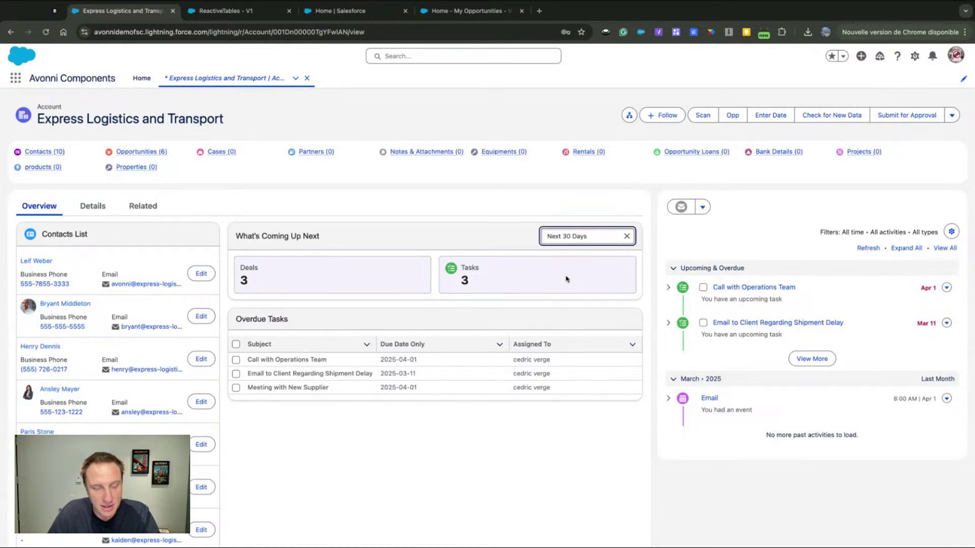
click(588, 234)
click(580, 257)
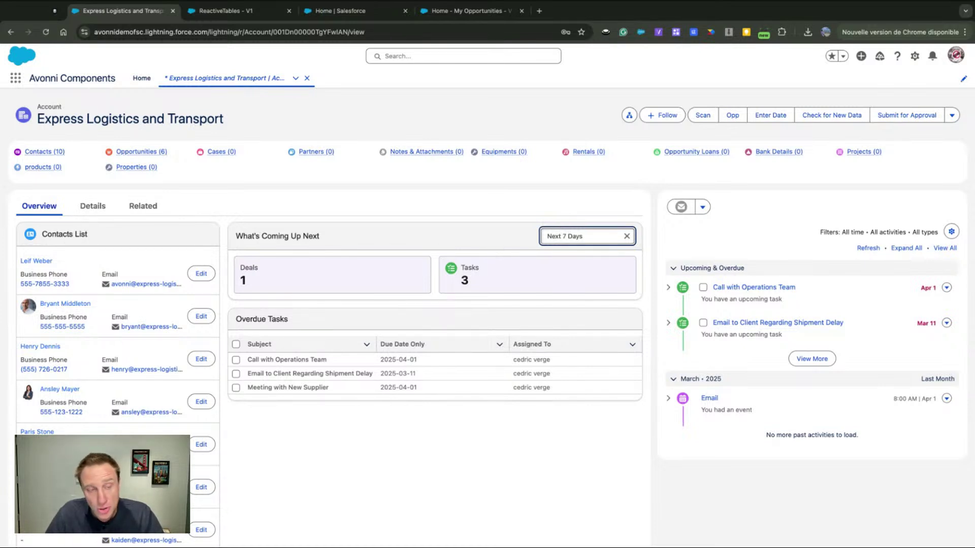
click(601, 239)
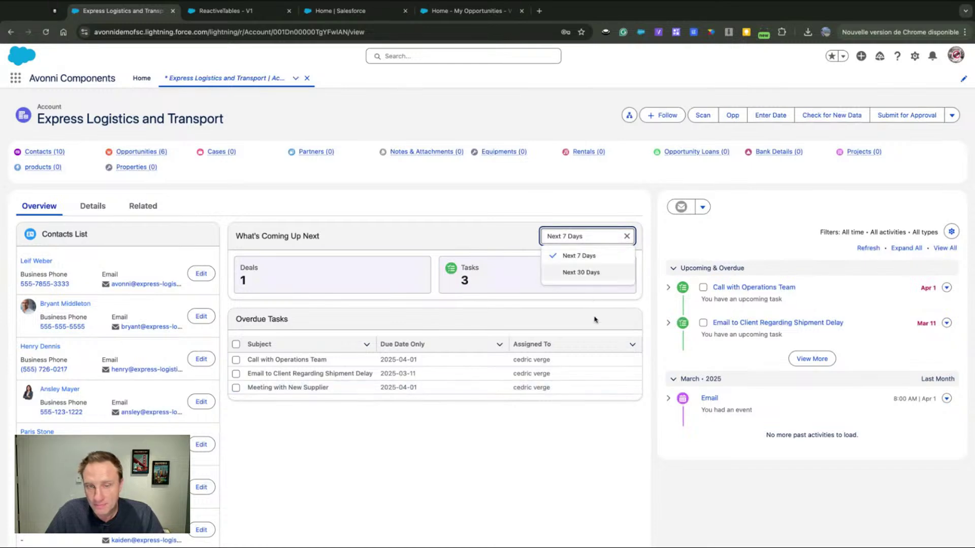
click(579, 277)
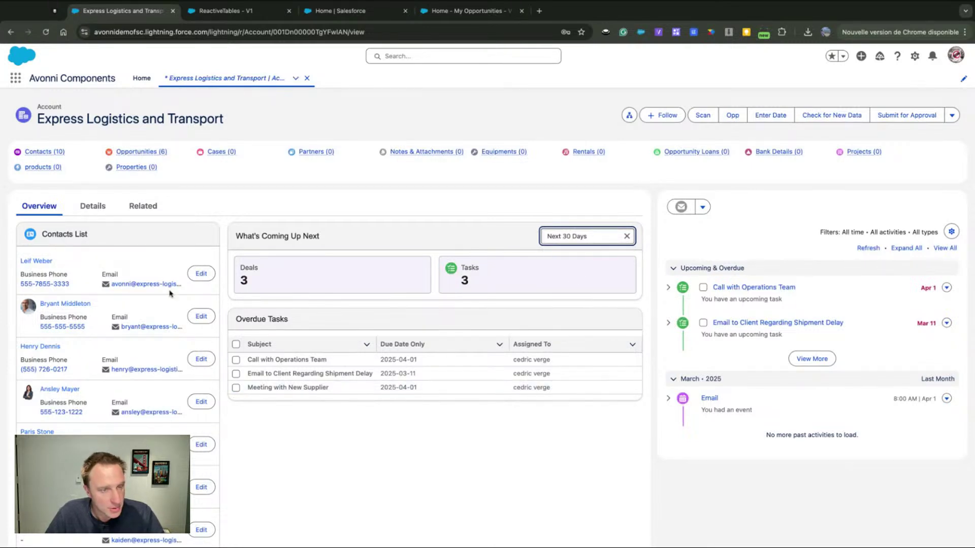
Open the first contact's record from the Contacts List, return to the account, and go back to the Avonni Components home
click(36, 261)
key(alt+Left)
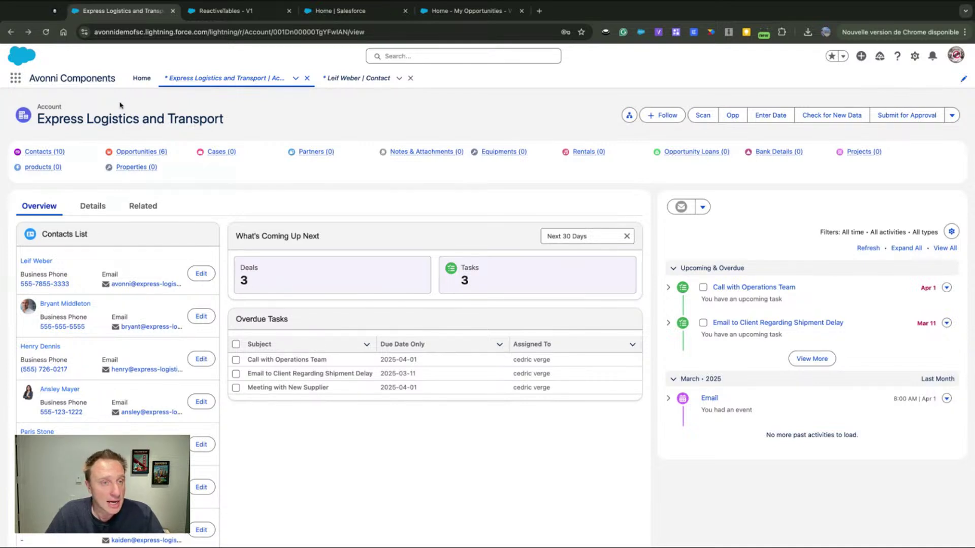
click(145, 85)
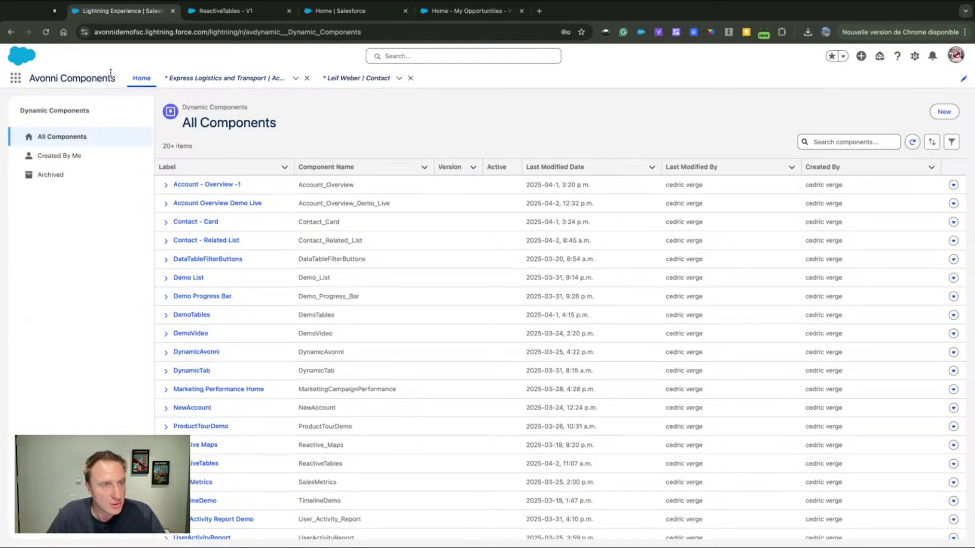
Find and open the Demo Avonni app and reload its home page
click(17, 80)
text(de)
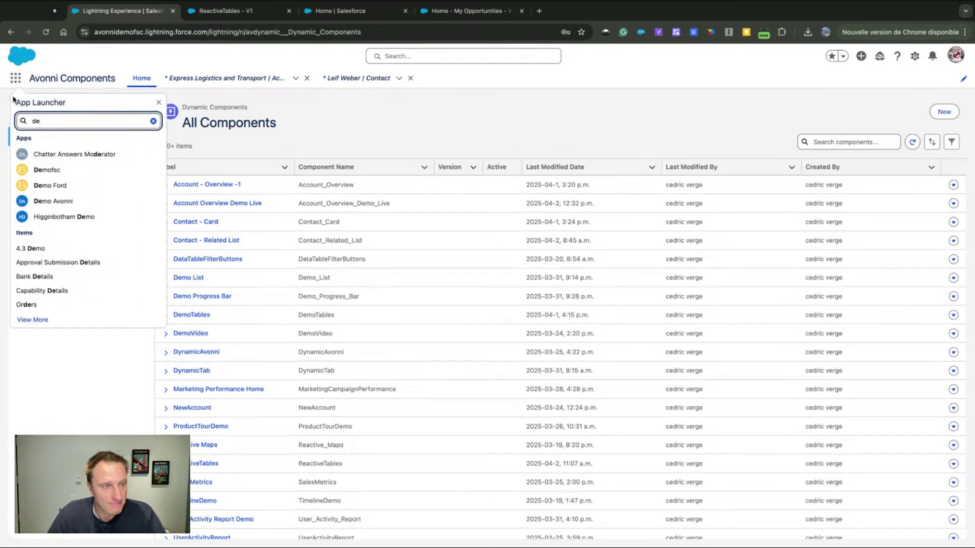
click(53, 201)
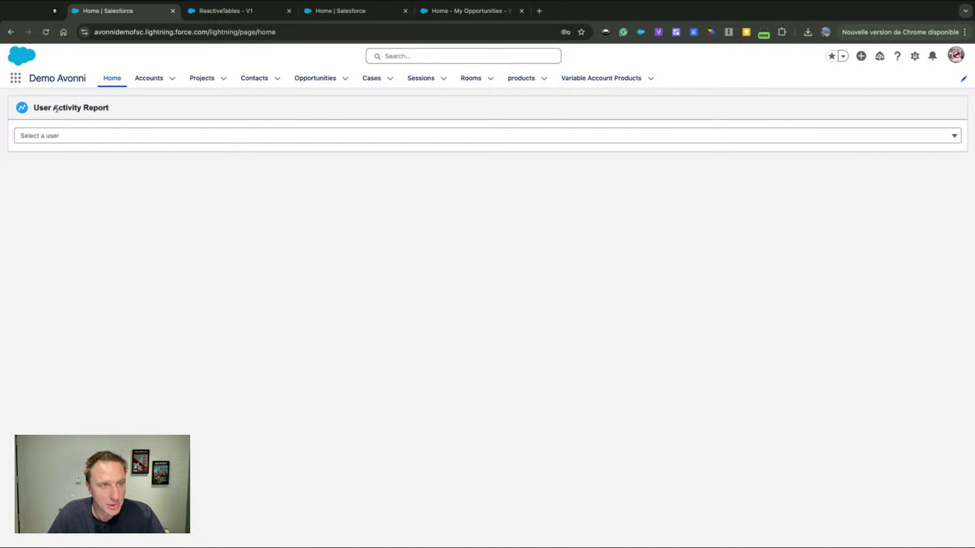
key(super+r)
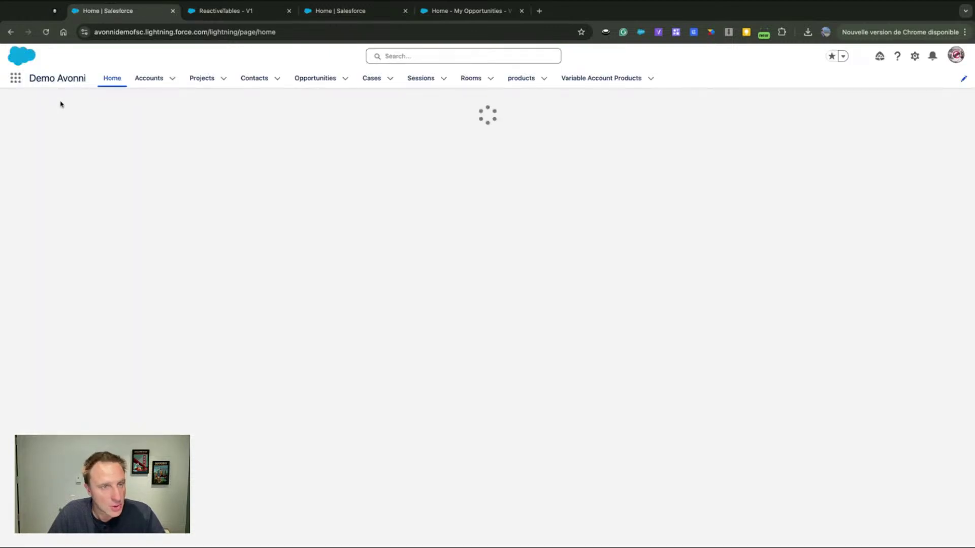
Test the User Activity Report by selecting two different users in turn and clearing the selection
click(127, 134)
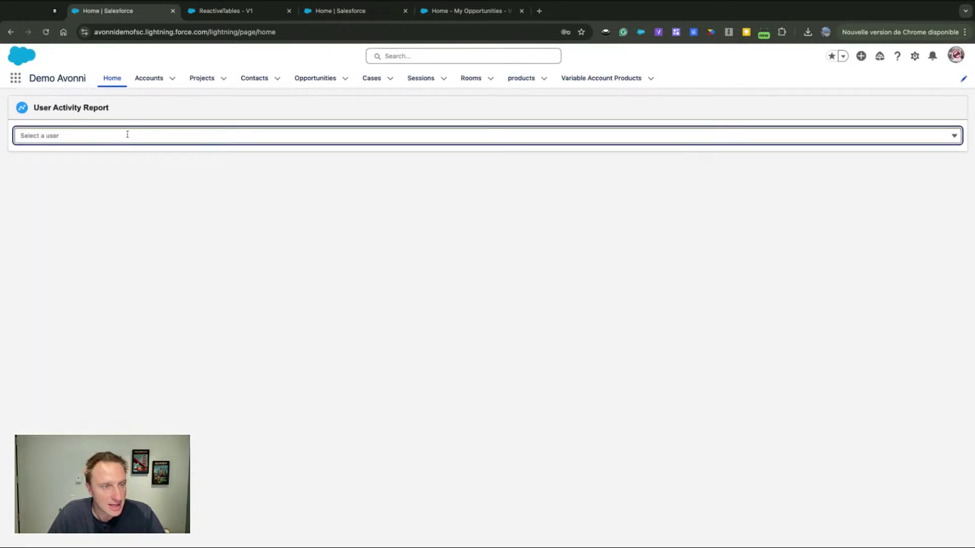
click(102, 154)
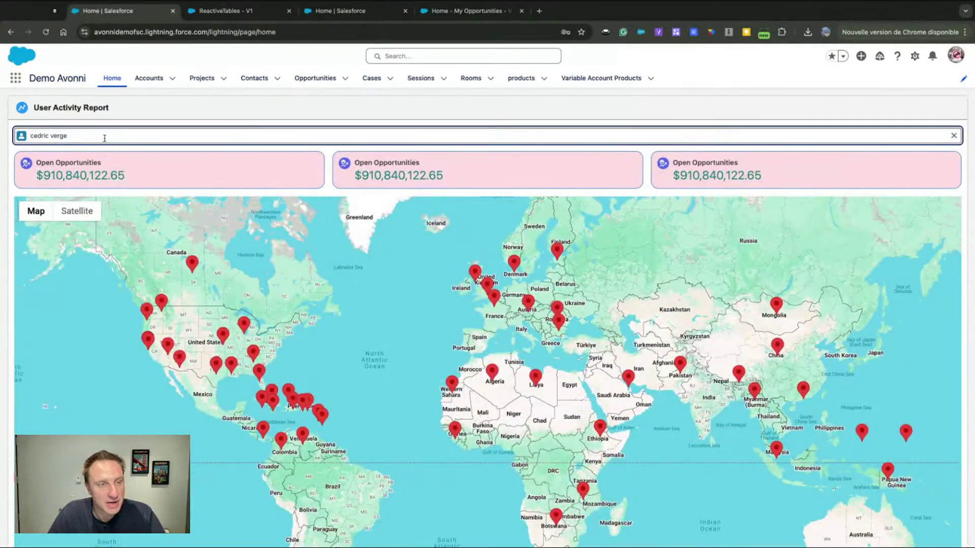
click(104, 139)
scroll(81, 259, down, 3)
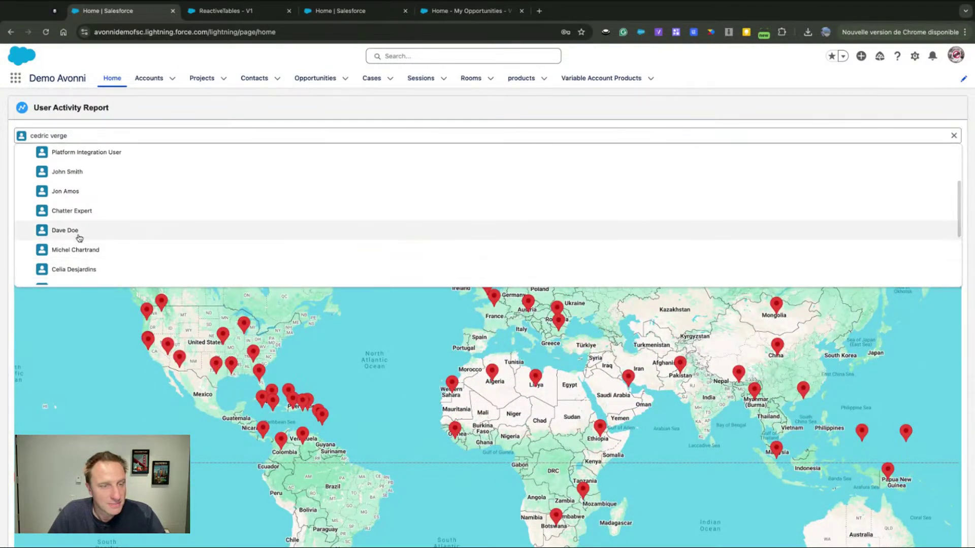
click(79, 238)
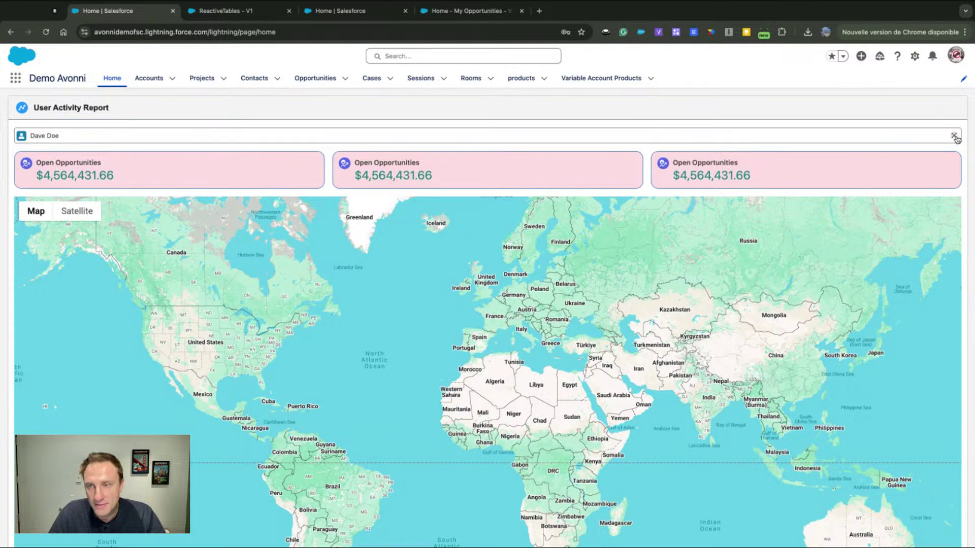
click(954, 136)
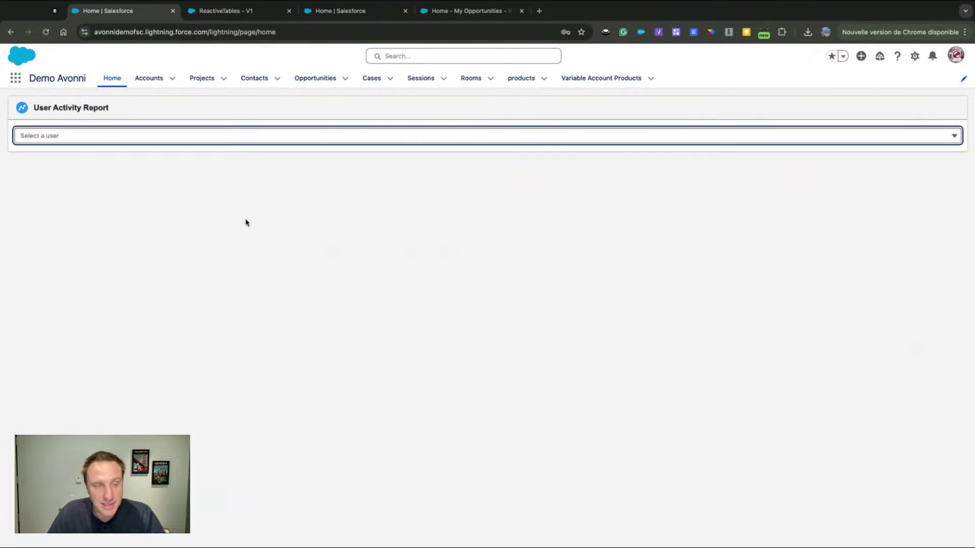
Leave the ReactiveTables component in the other browser tab and open User Activity Report Demo in the component builder
click(234, 11)
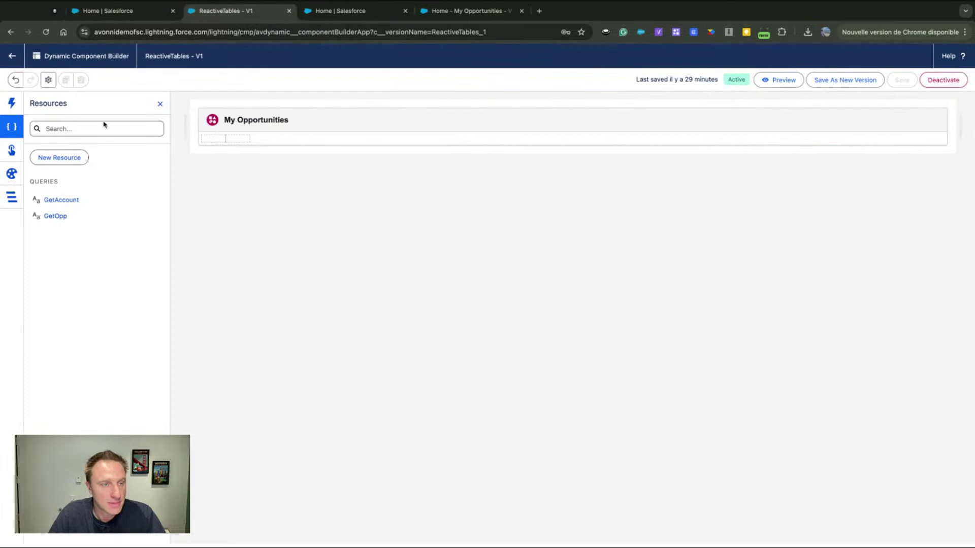
click(10, 55)
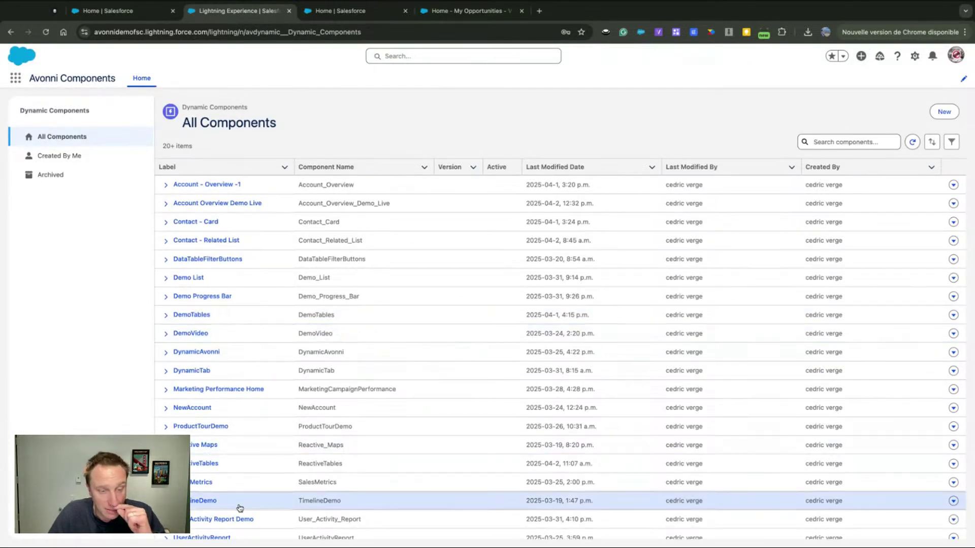
click(225, 522)
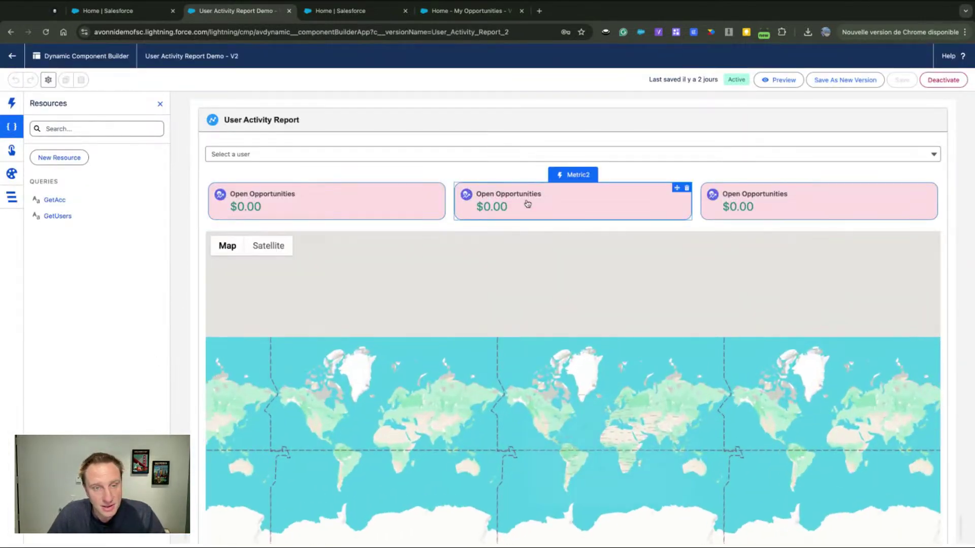
scroll(559, 356, down, 3)
scroll(537, 354, up, 3)
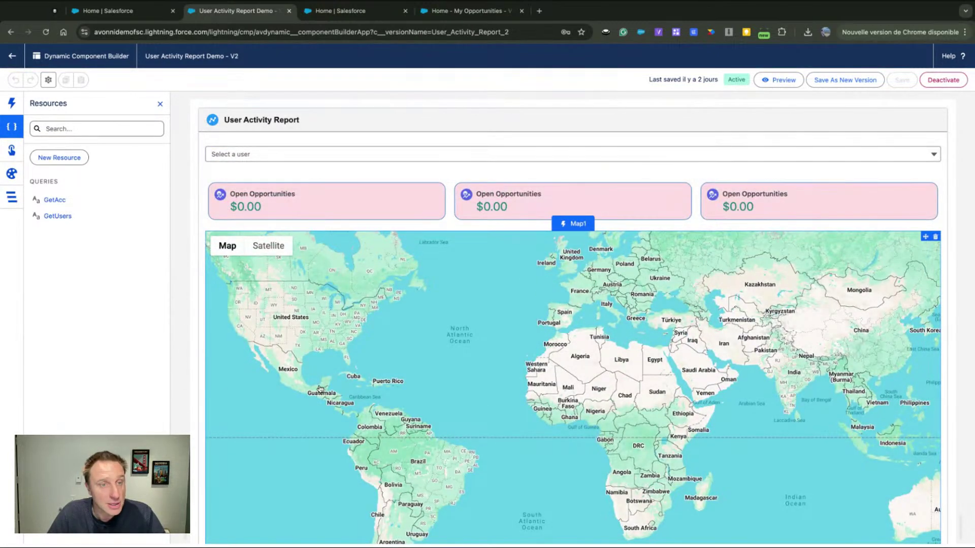
Show the available components, select the container holding the metrics and map, and expand its component visibility conditions
click(12, 104)
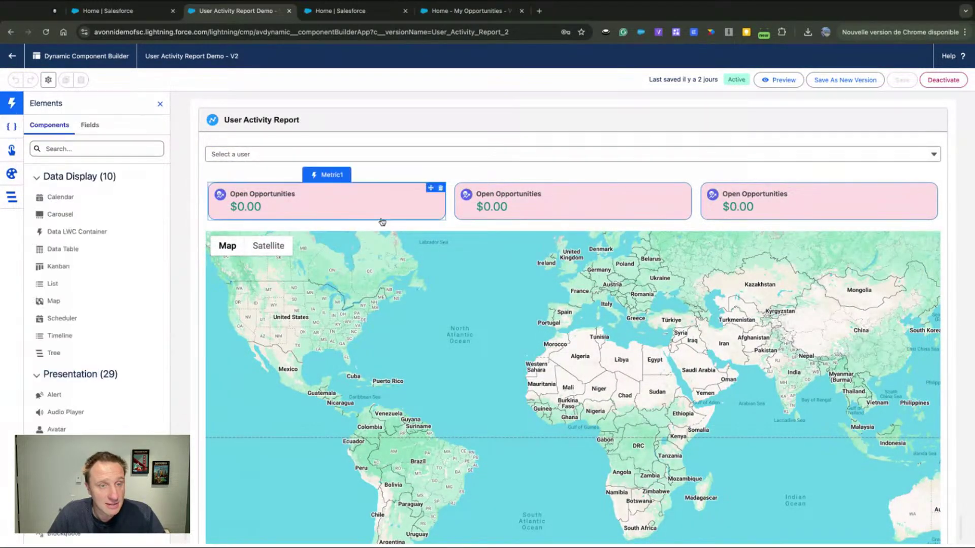
click(251, 176)
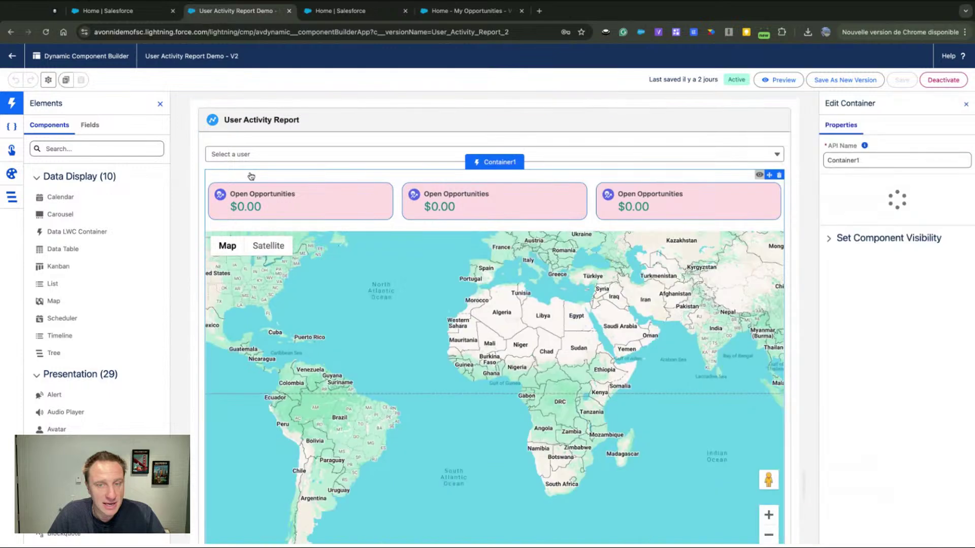
click(859, 326)
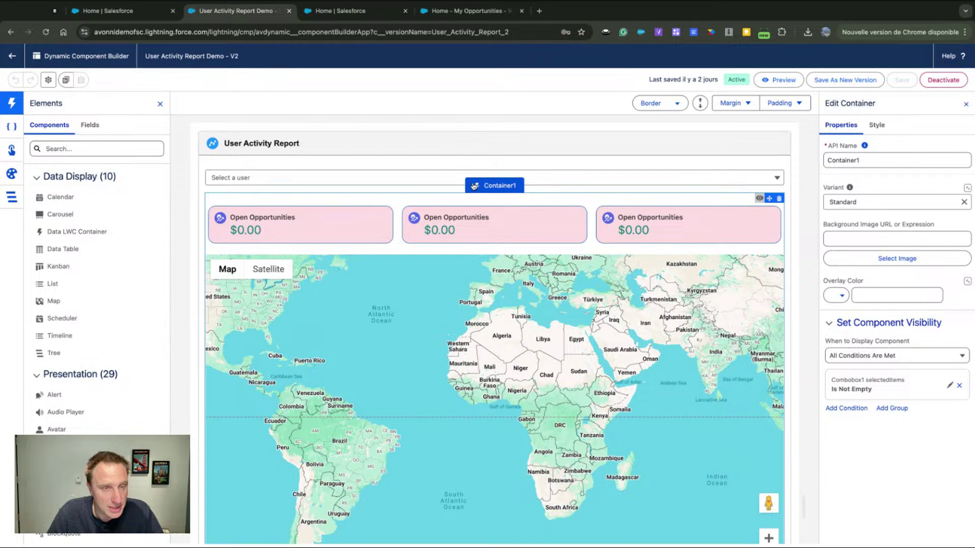
Add a Carousel to the container between the Open Opportunities metrics and the map, and delete it again
drag(50, 214, 569, 259)
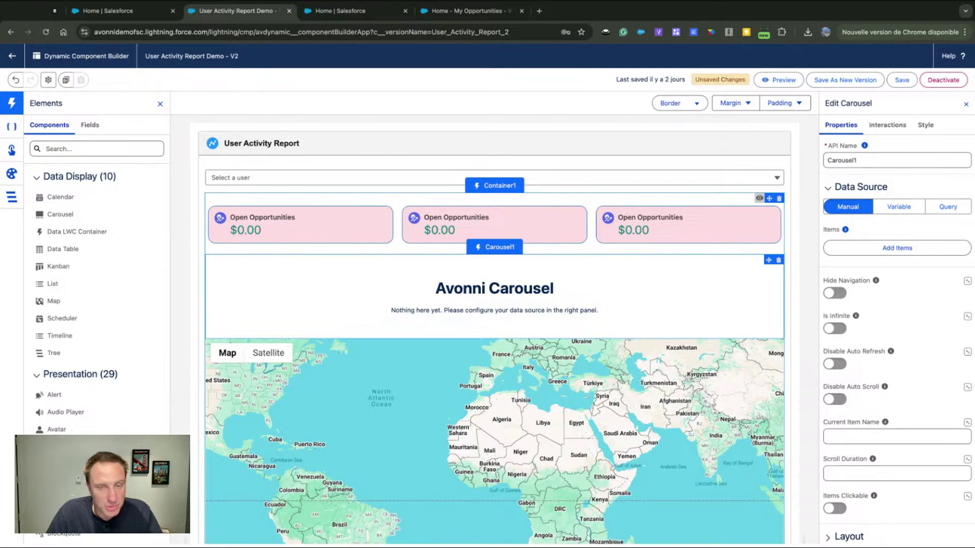
click(778, 260)
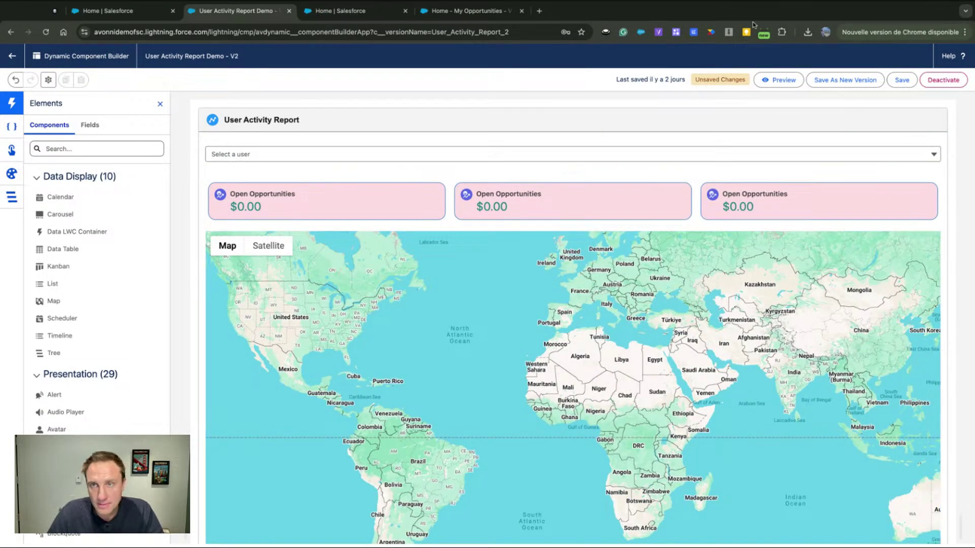
click(748, 2)
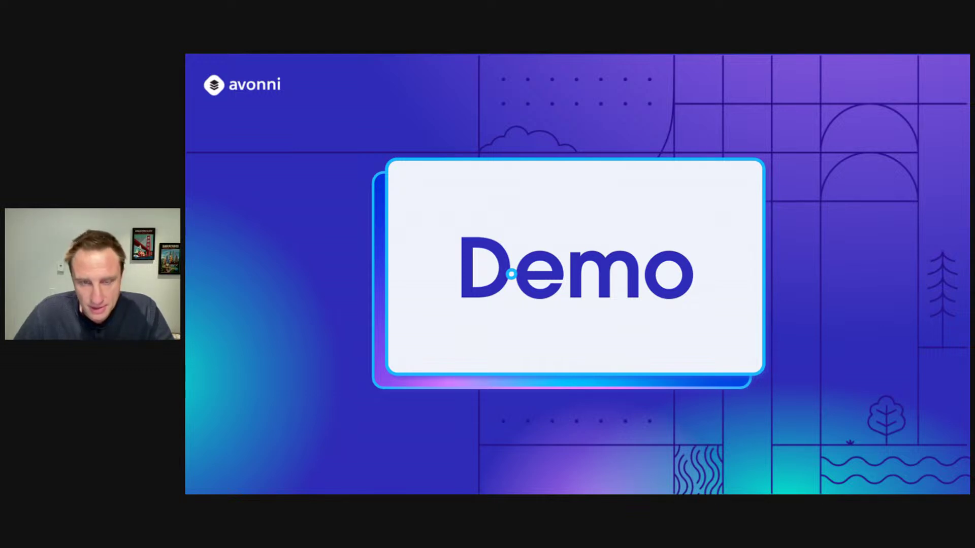
key(Right)
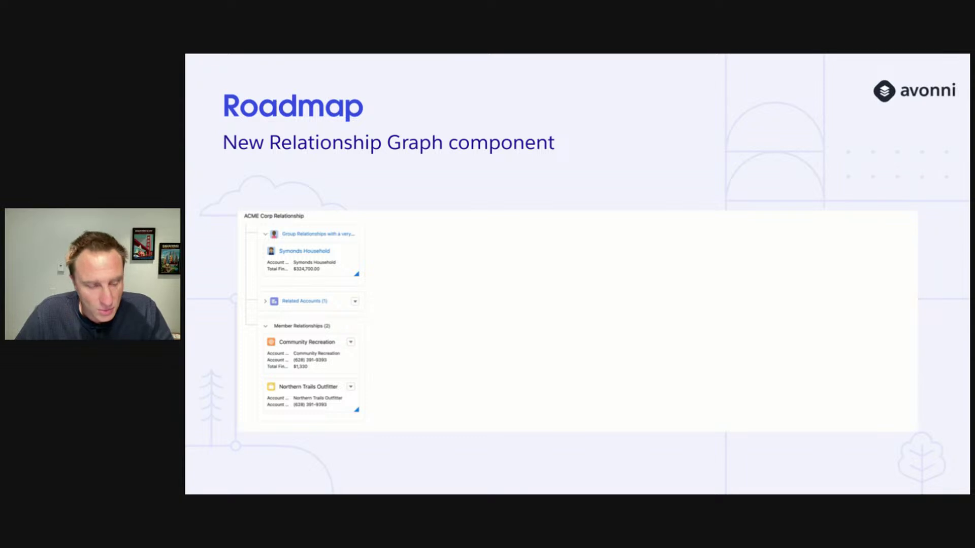
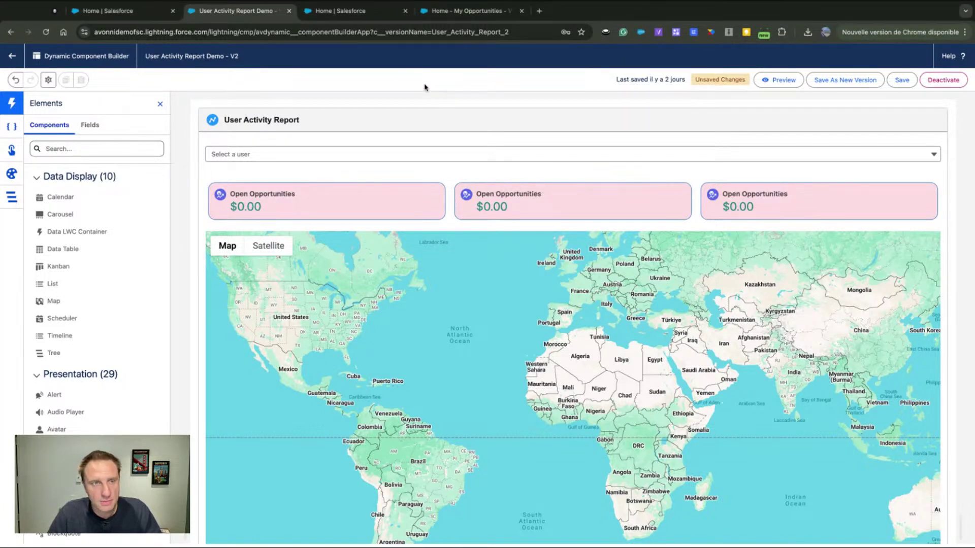
Switch to the Home - My Opportunities component in the builder and examine the table, calendar, kanban and list stacked in its card
click(470, 12)
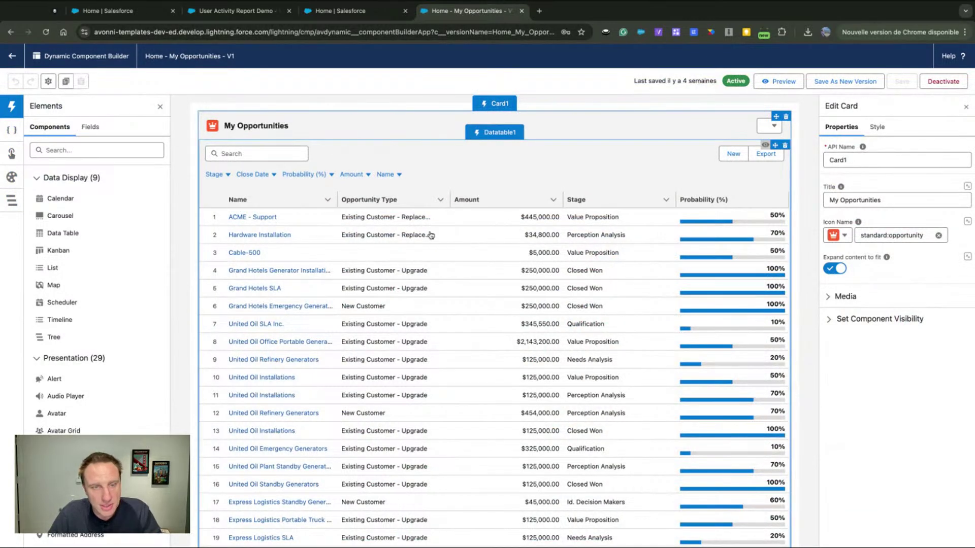
scroll(419, 265, down, 1)
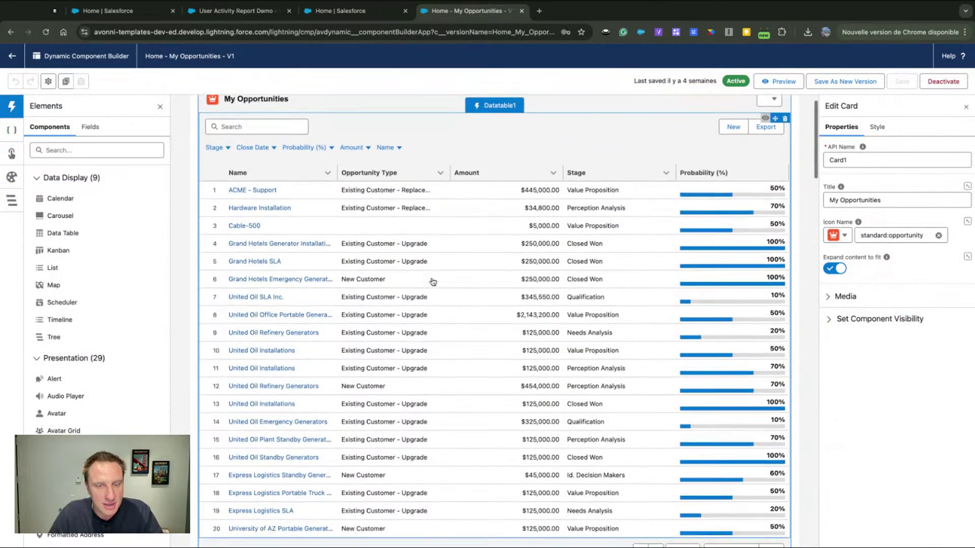
scroll(420, 224, down, 10)
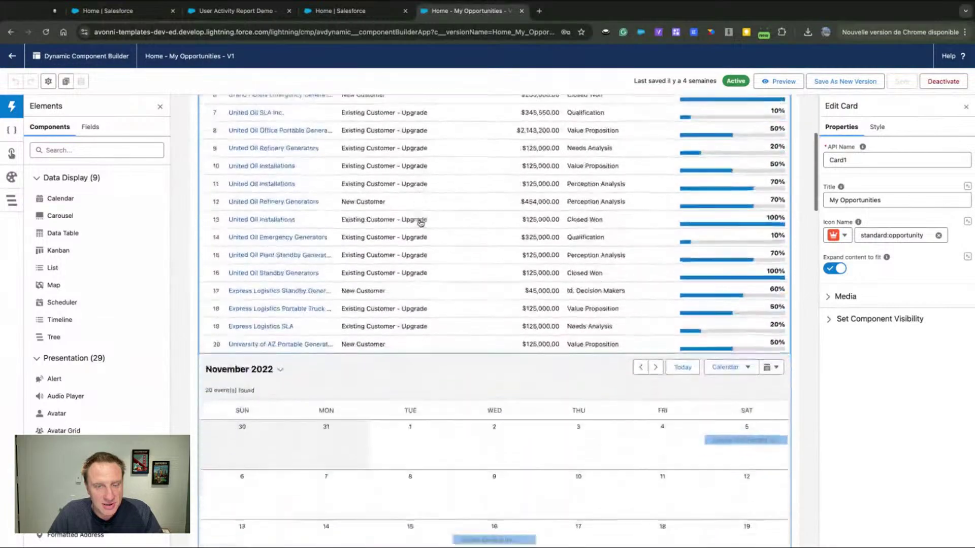
scroll(420, 225, down, 15)
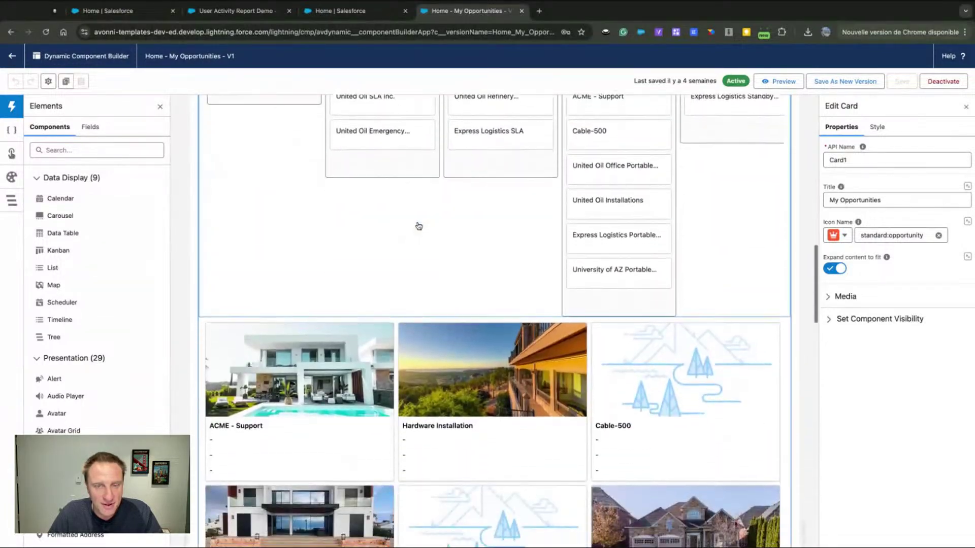
scroll(418, 226, down, 7)
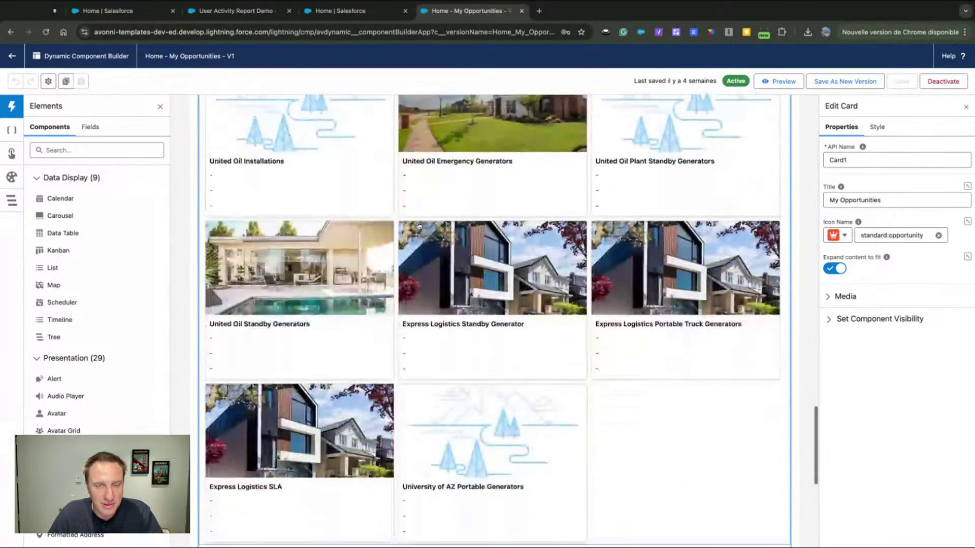
scroll(418, 226, up, 10)
scroll(418, 225, up, 10)
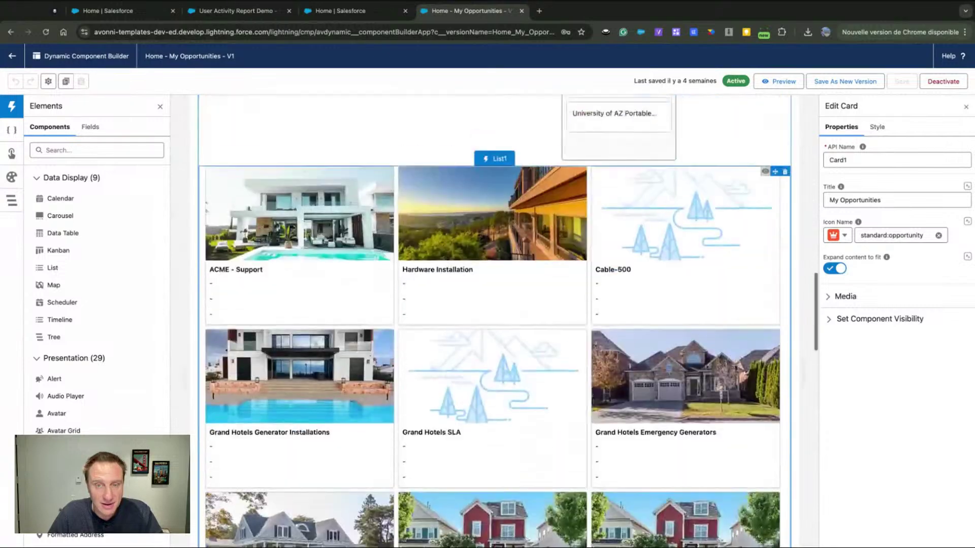
scroll(442, 241, up, 5)
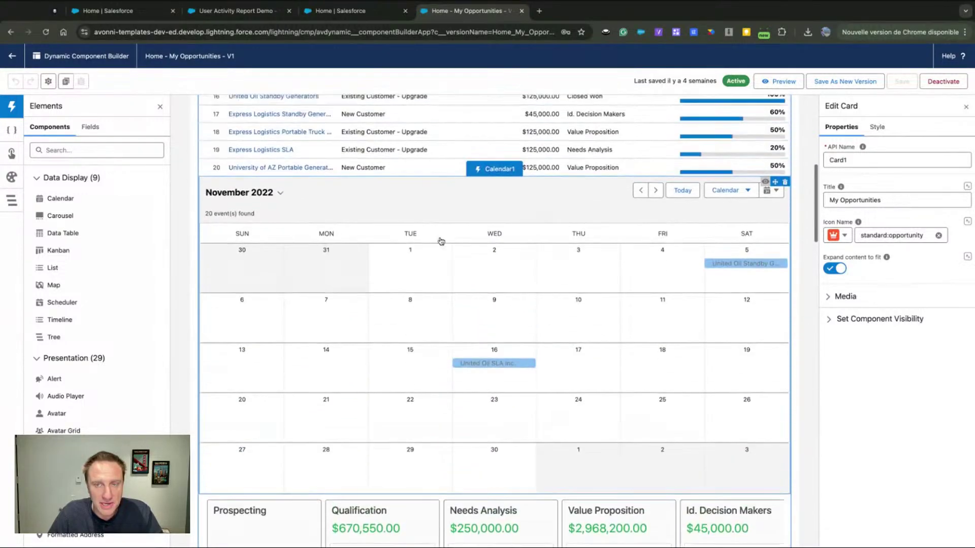
Select the calendar in the My Opportunities card and expand its component visibility conditions
click(495, 302)
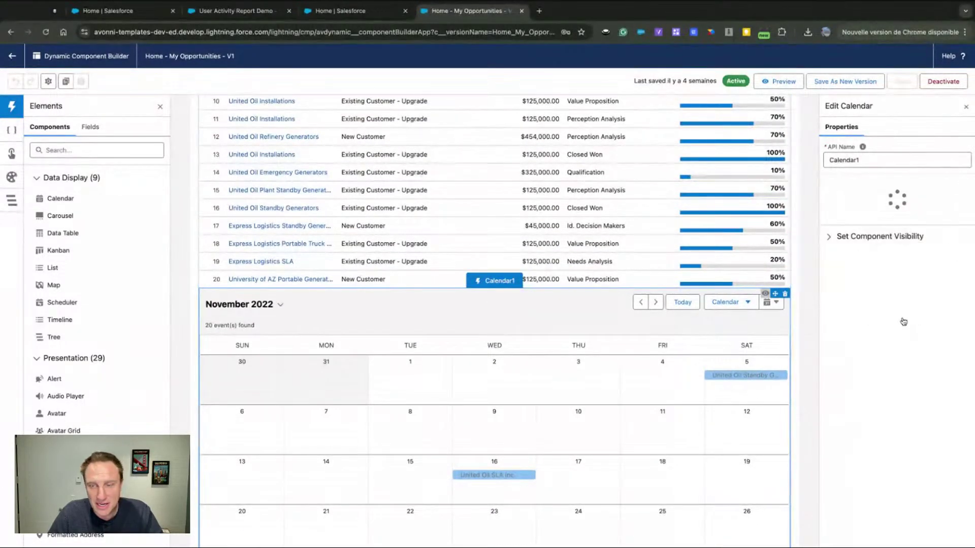
scroll(861, 228, down, 10)
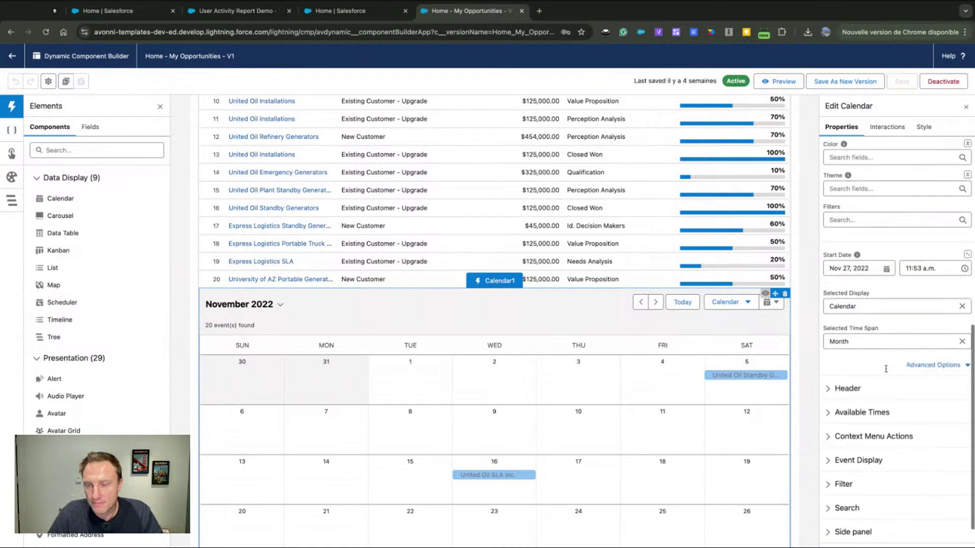
click(863, 523)
scroll(870, 497, down, 2)
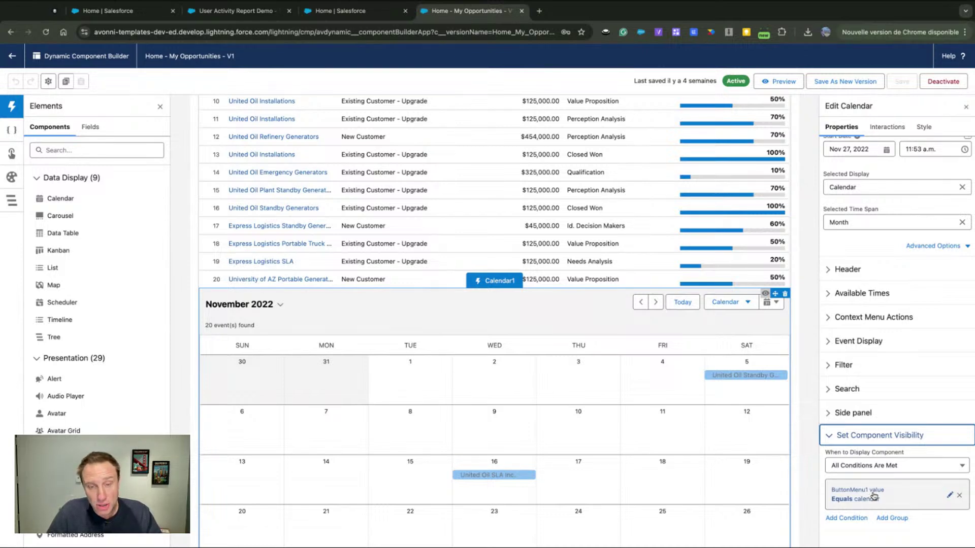
Preview the My Opportunities component and switch its view to Calendar and on to Kanban
scroll(521, 204, up, 5)
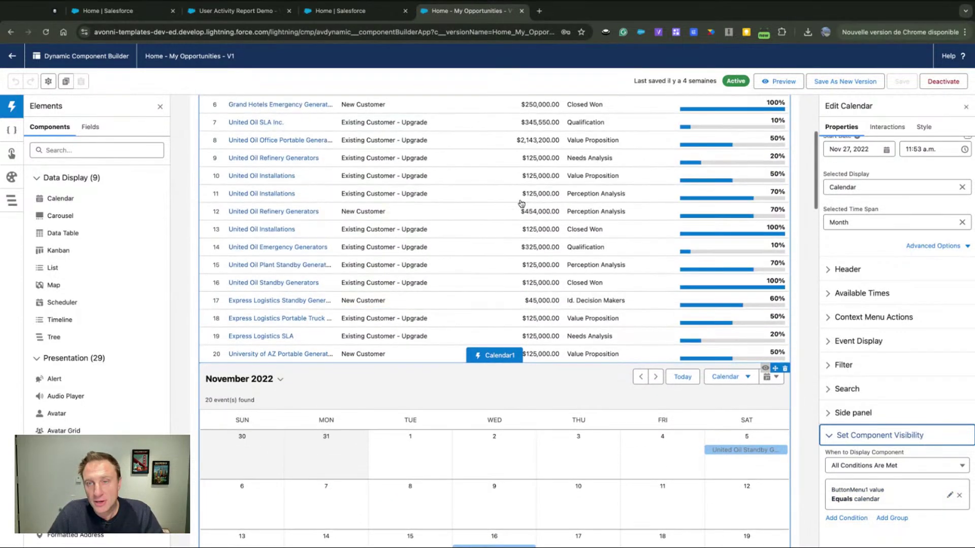
scroll(521, 204, up, 3)
click(778, 81)
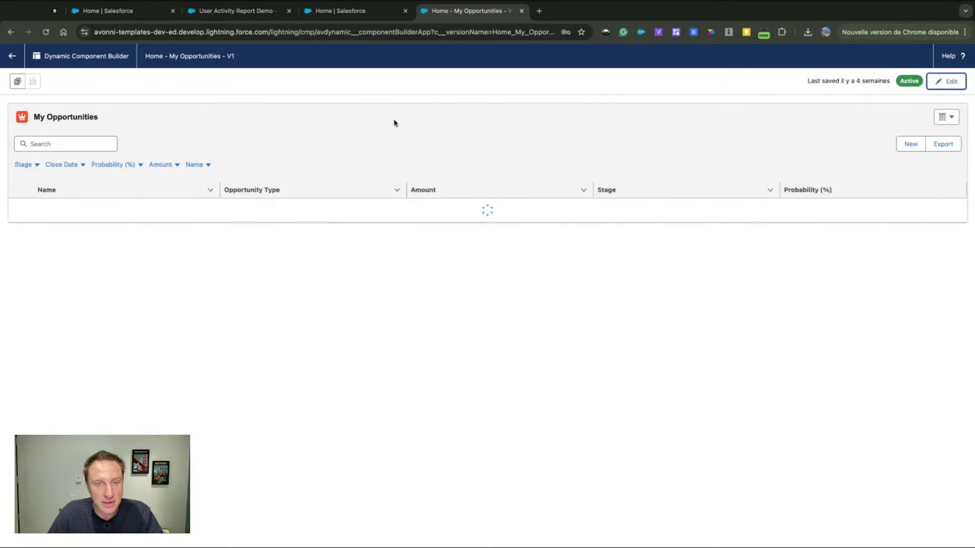
click(943, 116)
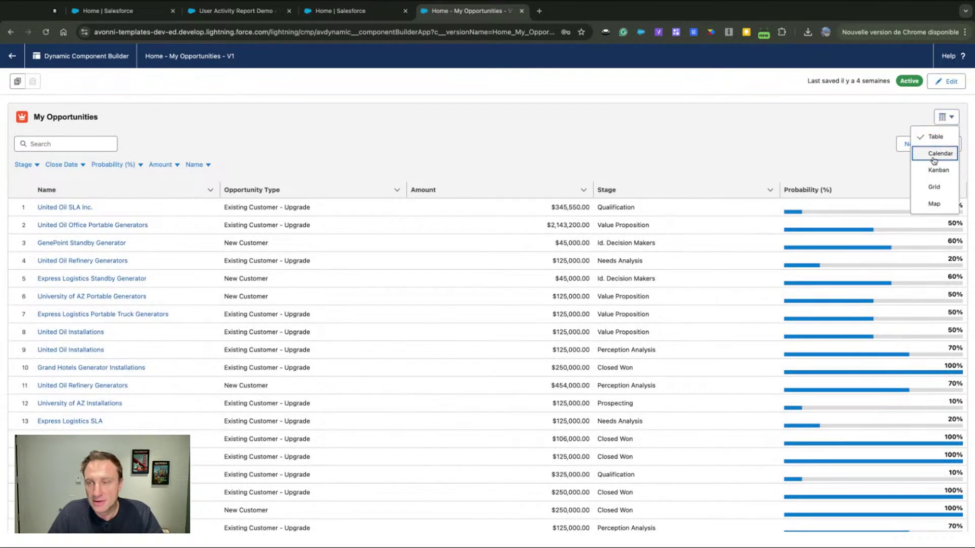
click(935, 151)
click(943, 117)
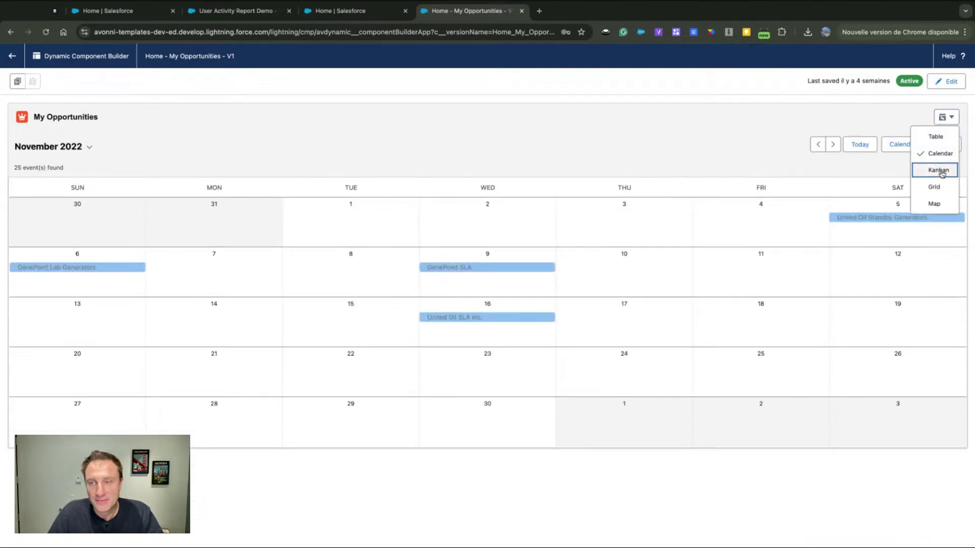
click(939, 176)
Switch the previewed opportunities to the Grid and Map views, and return to editing the component
click(943, 117)
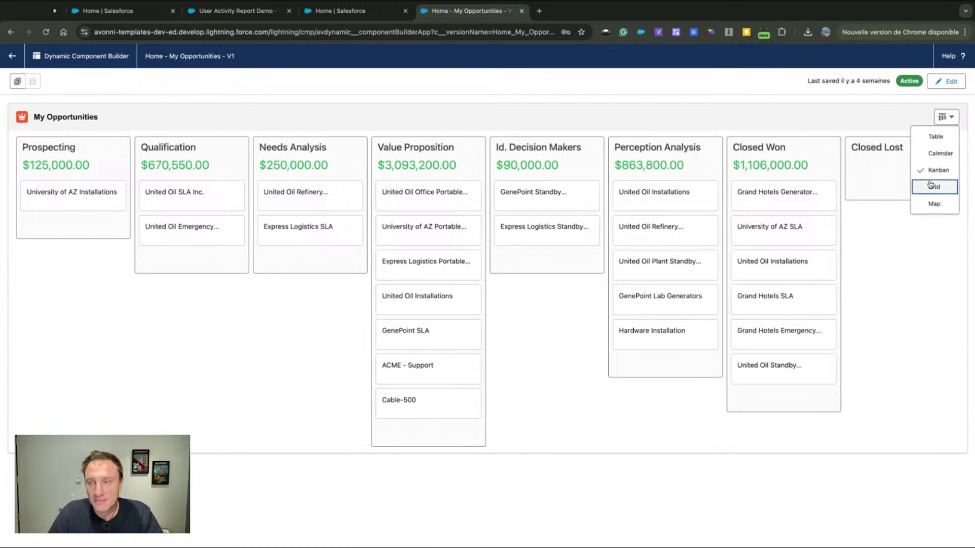
click(933, 186)
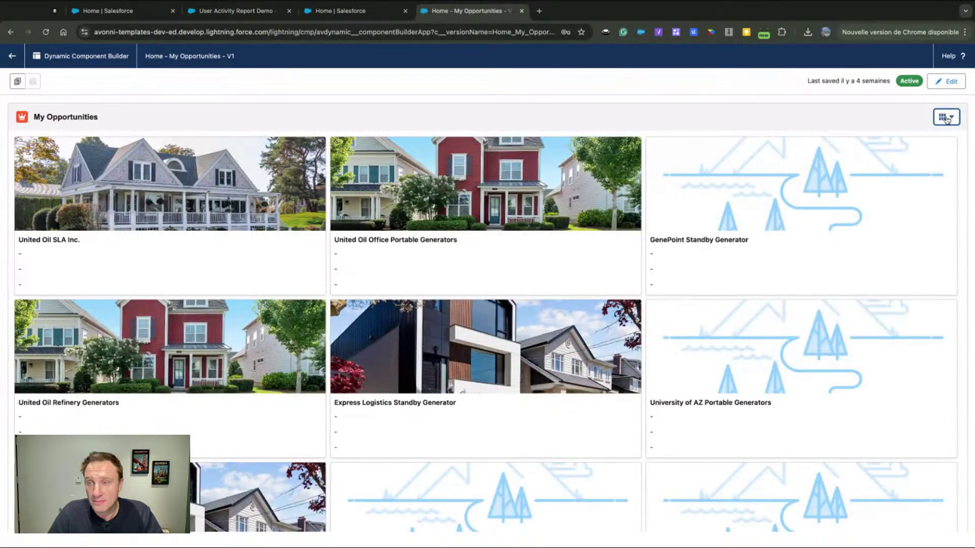
click(943, 116)
click(933, 203)
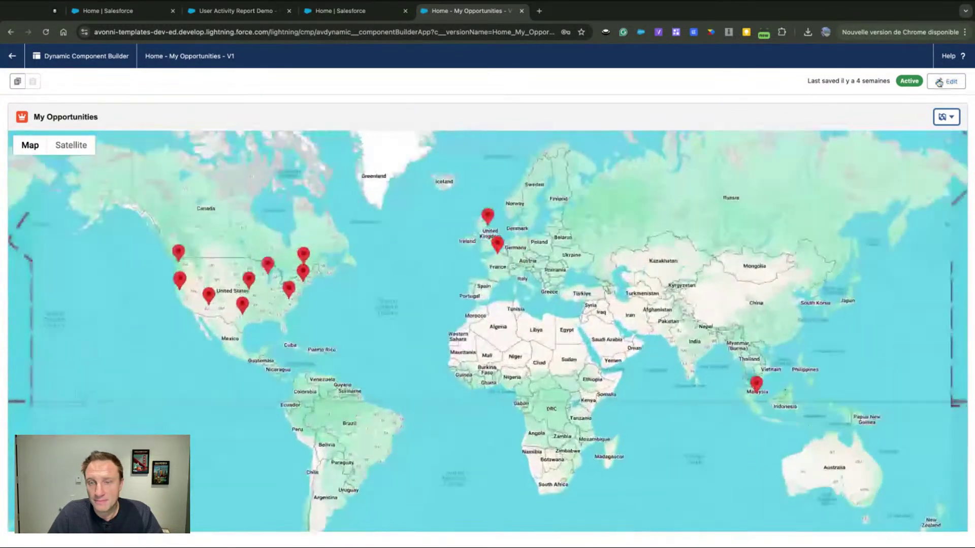
click(939, 82)
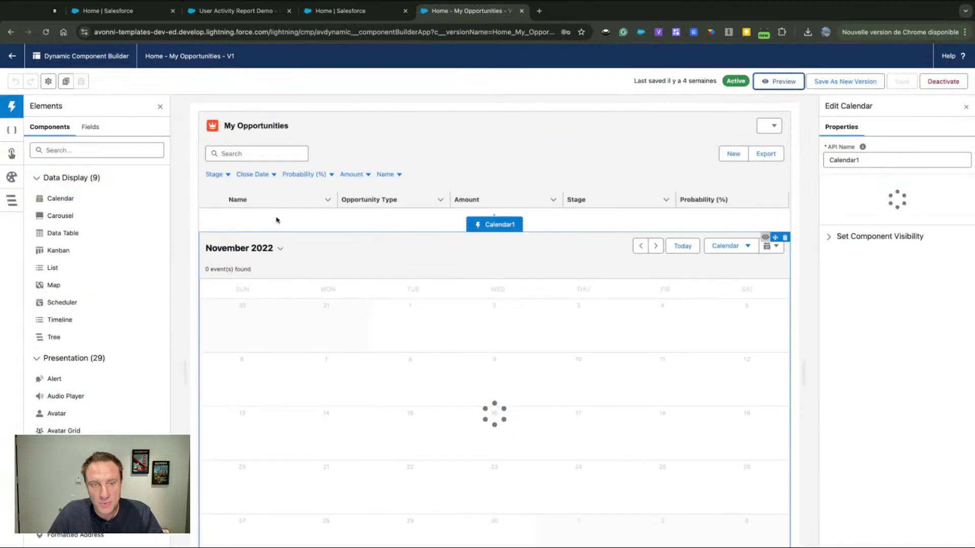
scroll(449, 182, down, 10)
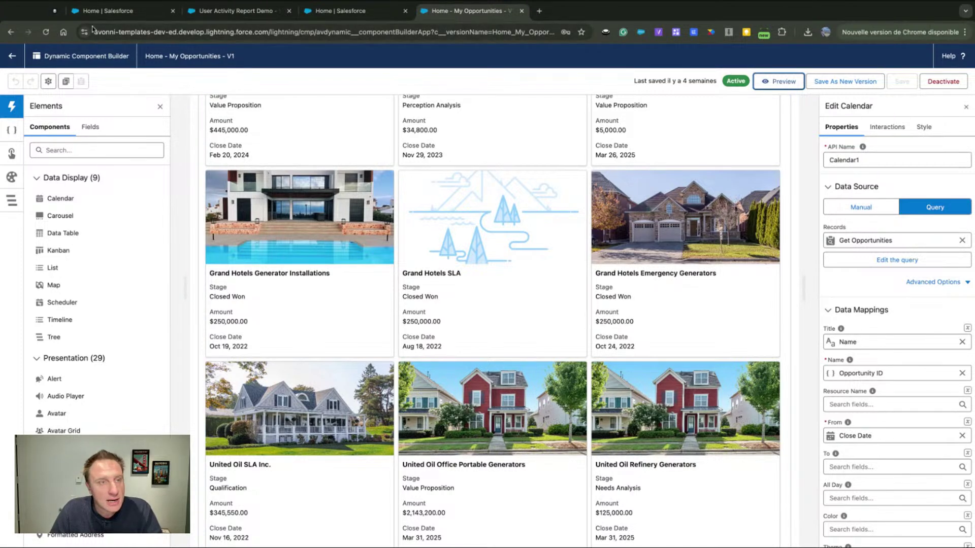
Open Setup from the Demo Avonni home page and find Custom Metadata Types by searching for "meta"
click(101, 12)
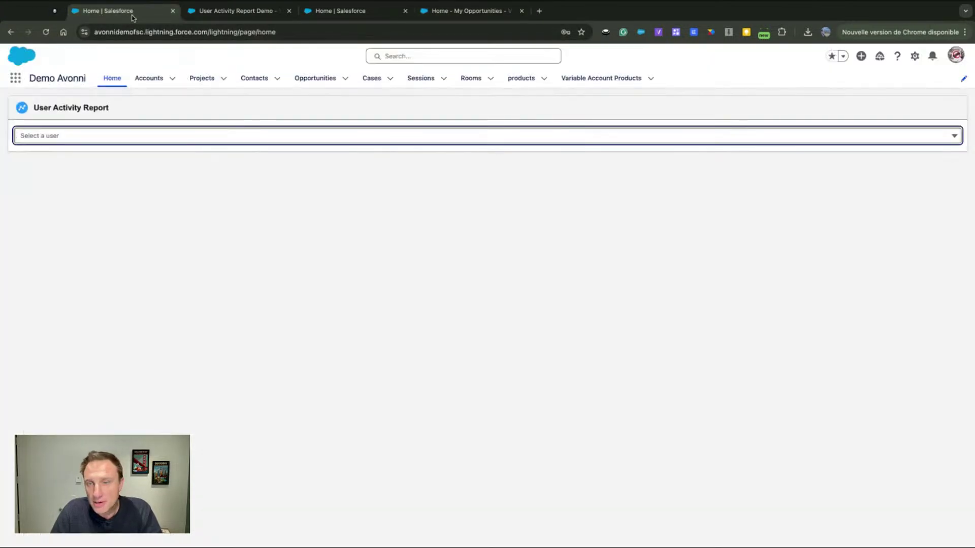
click(915, 56)
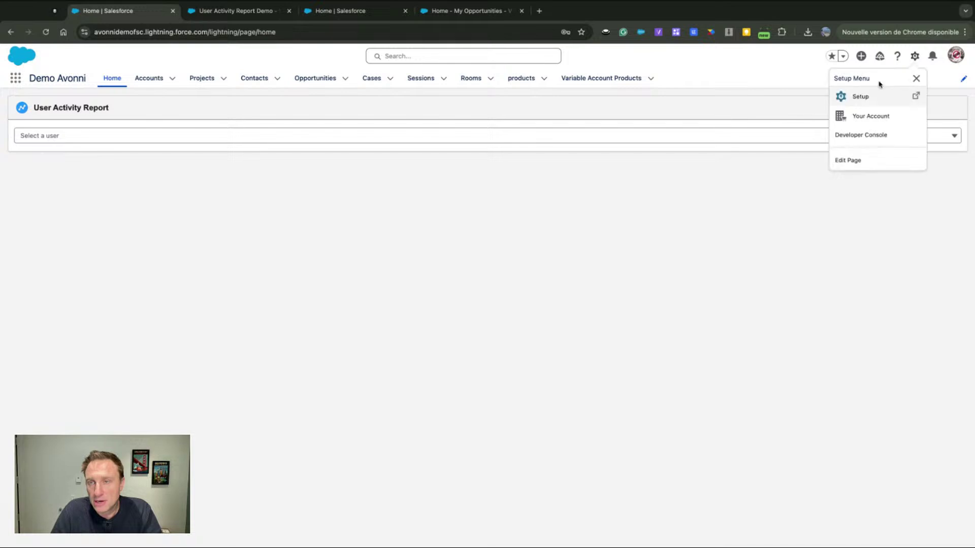
click(863, 97)
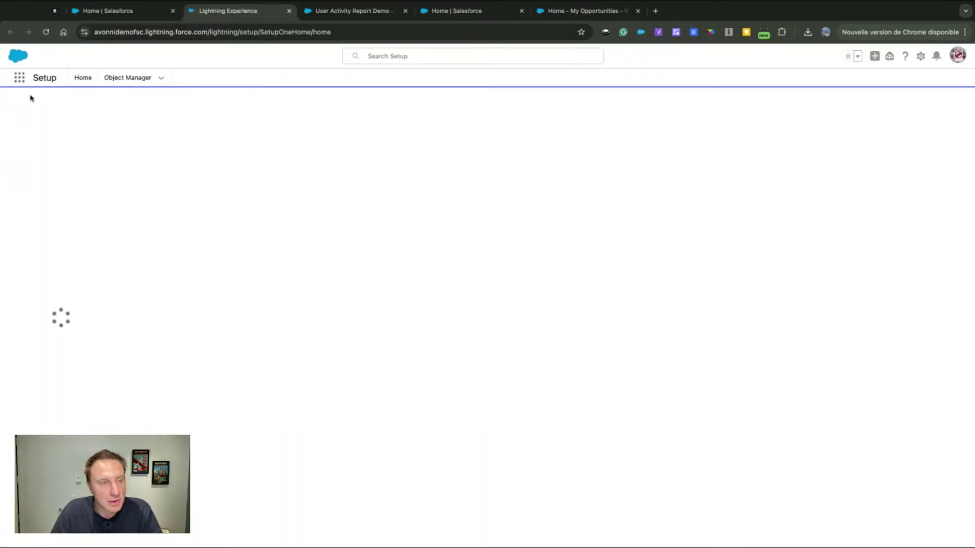
click(45, 106)
text(meta)
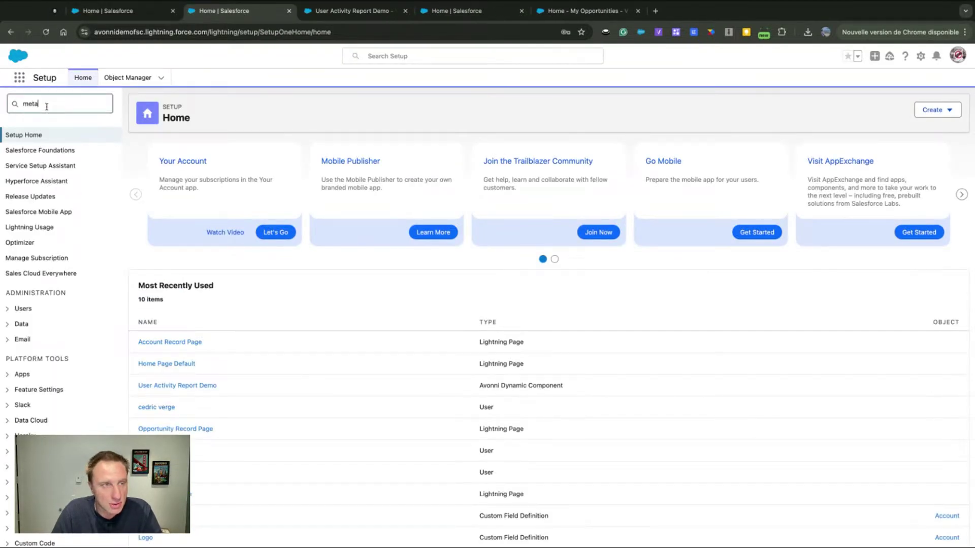
click(45, 151)
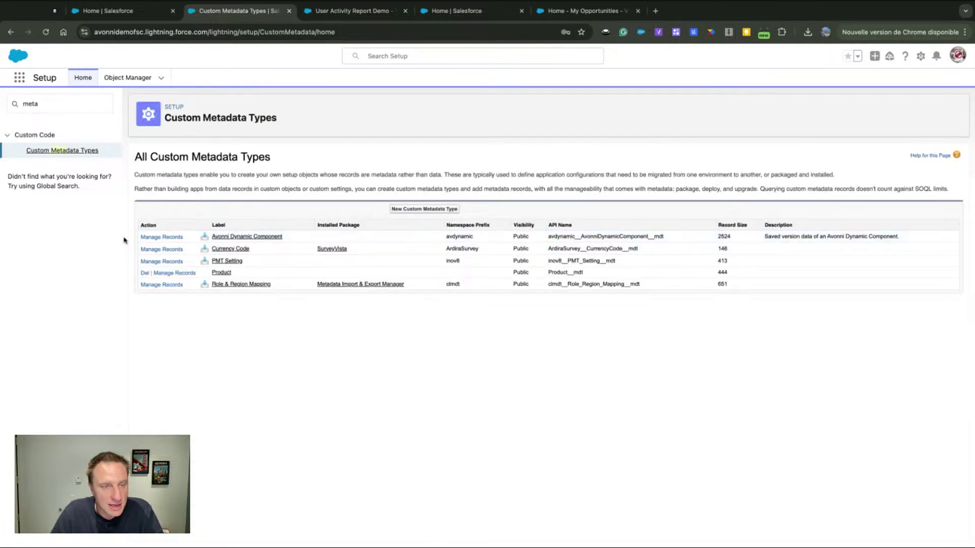
Open the Account Overview Demo Live record among the Avonni Dynamic Component metadata records and examine its stored details
click(161, 237)
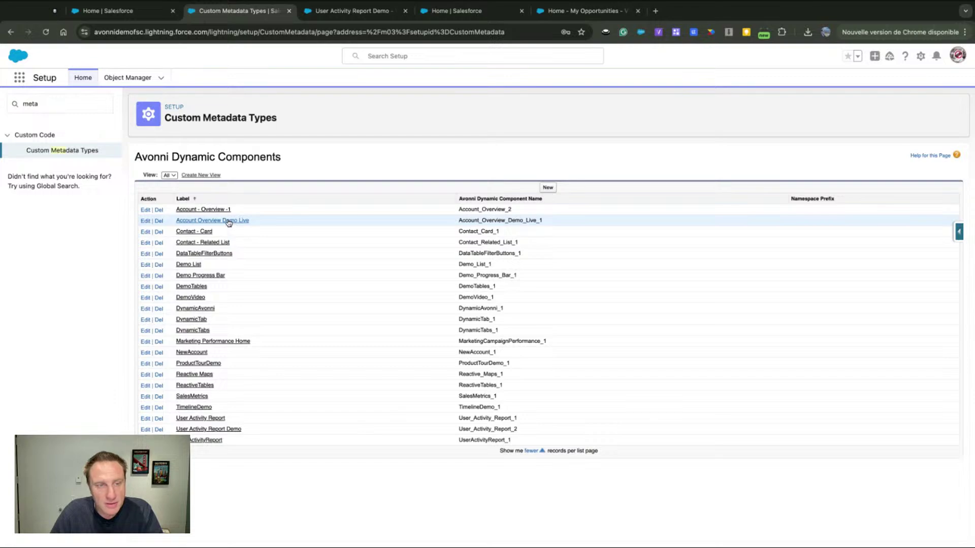
click(188, 221)
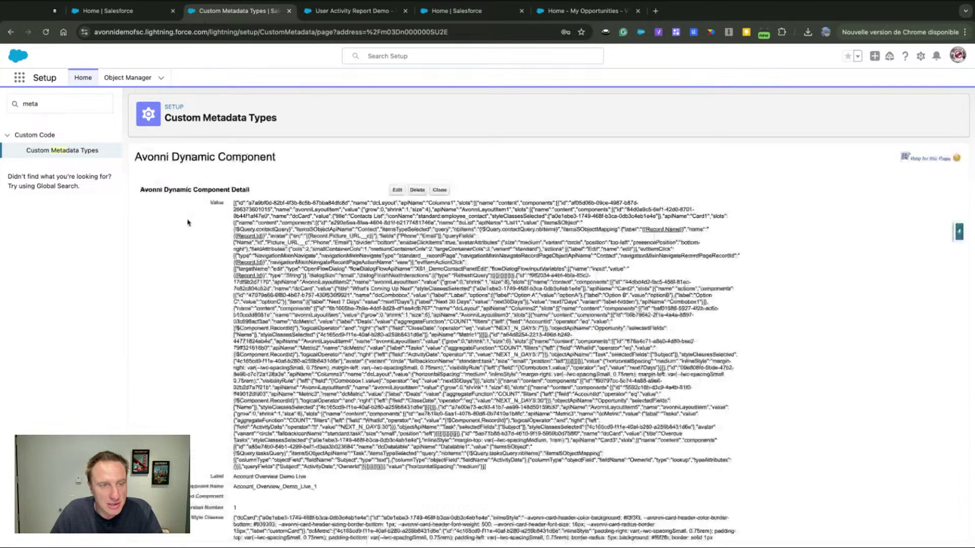
scroll(188, 221, down, 5)
scroll(187, 222, up, 1)
scroll(316, 295, up, 2)
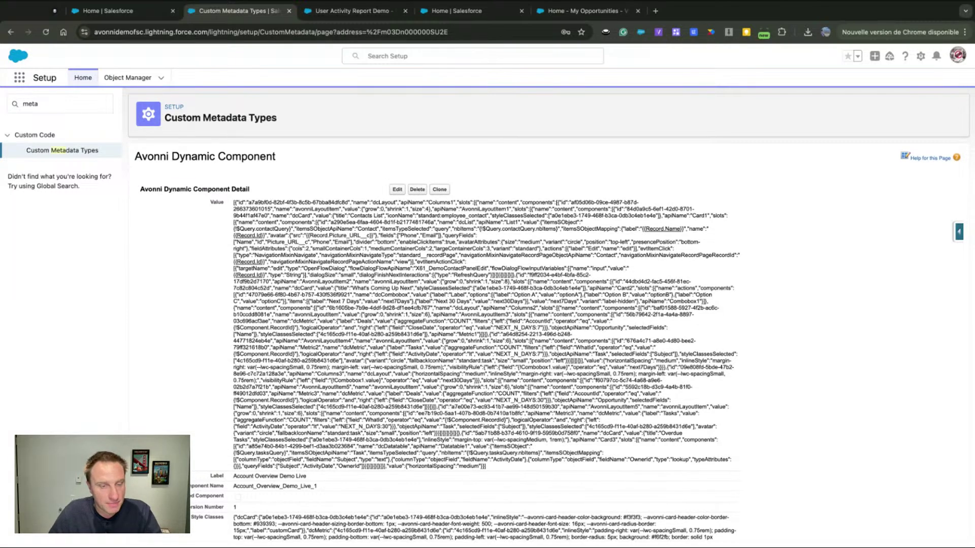
scroll(488, 330, down, 3)
scroll(213, 283, down, 3)
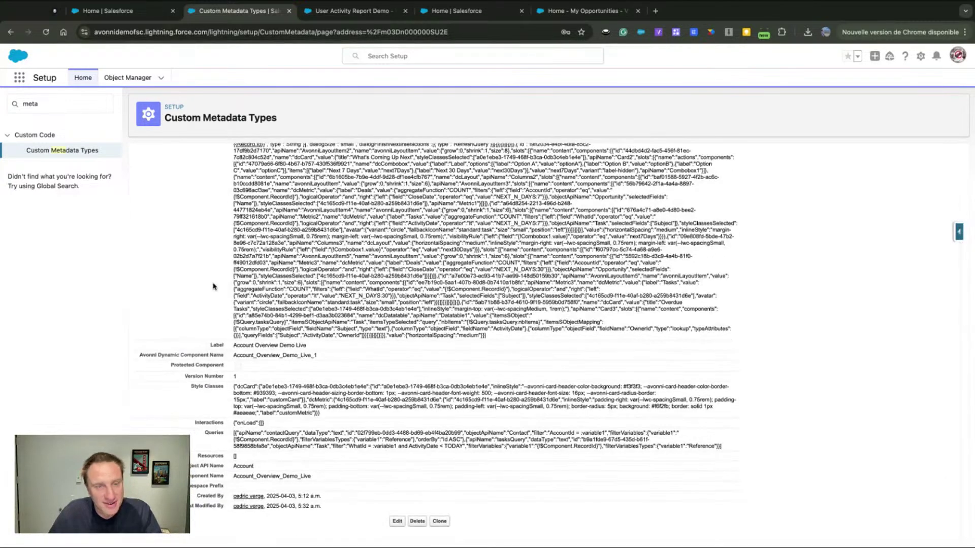
scroll(214, 282, up, 5)
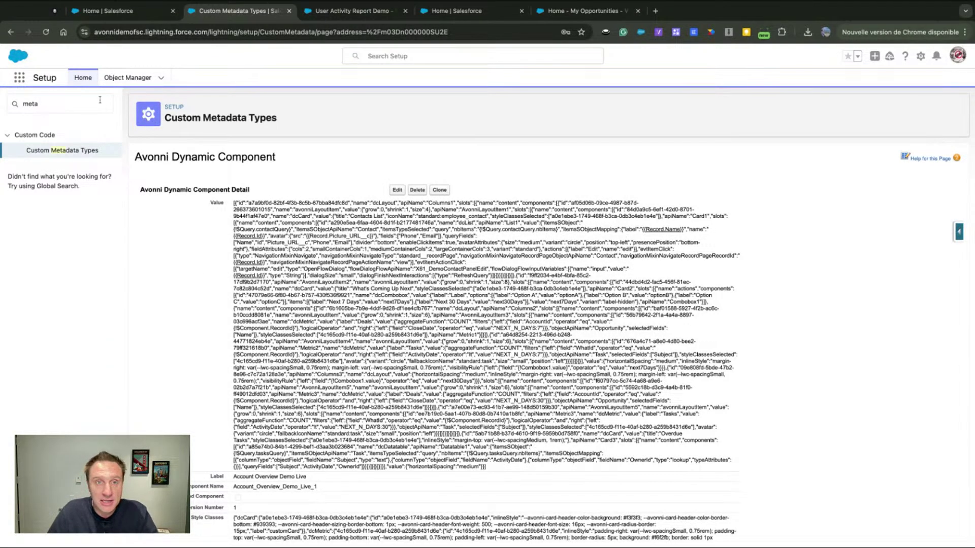
Compare the SMB and Enterprise plans on the Avonni pricing page, highlighting "App Pages, Record Pages" in the Starter plan
click(136, 10)
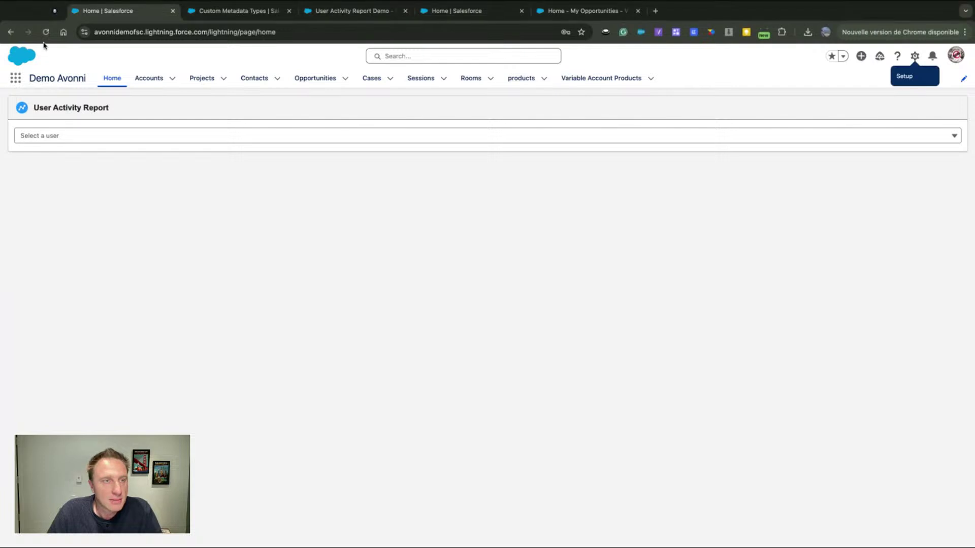
click(55, 10)
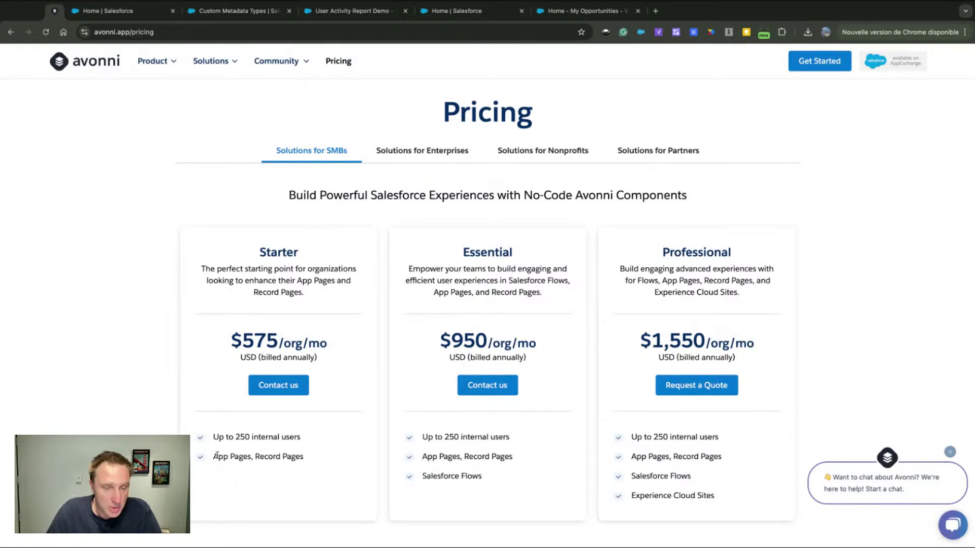
drag(273, 457, 305, 459)
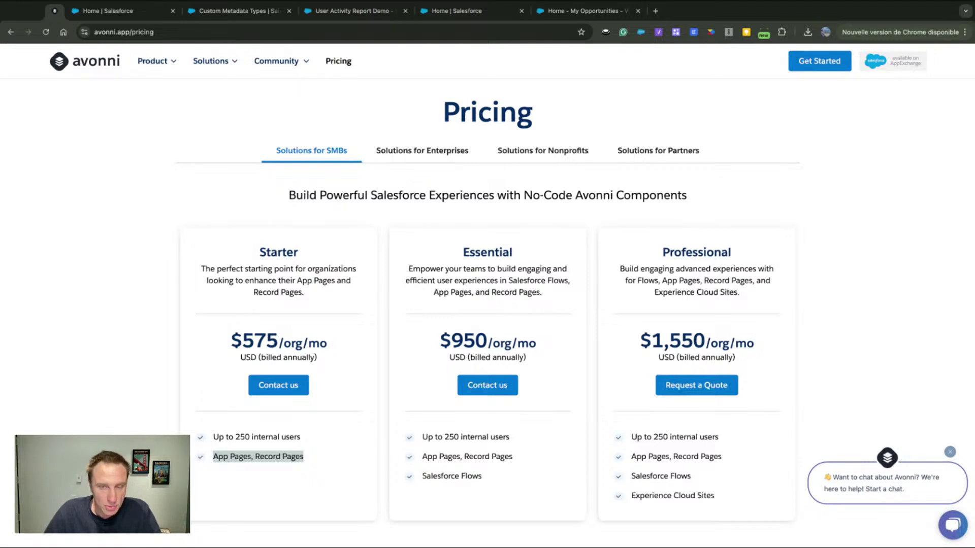
click(412, 152)
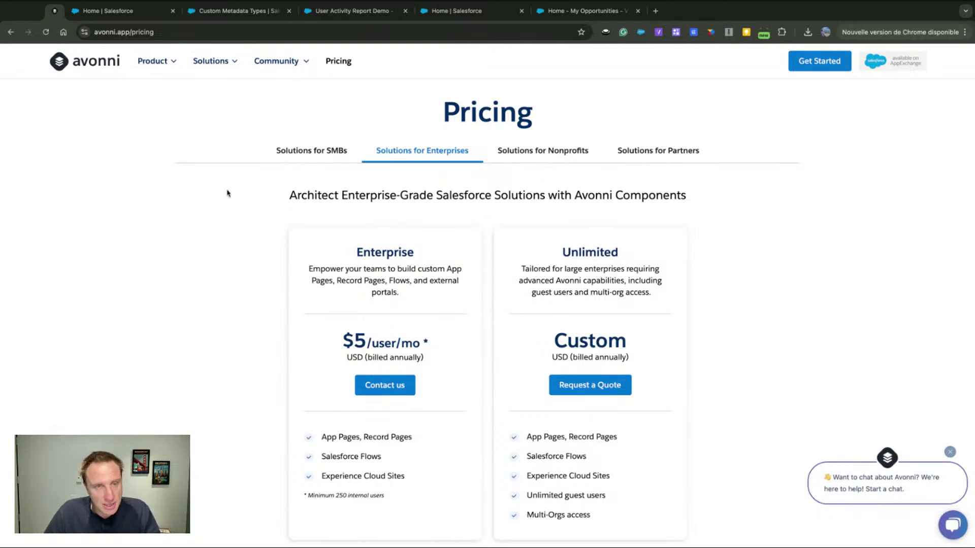
click(299, 158)
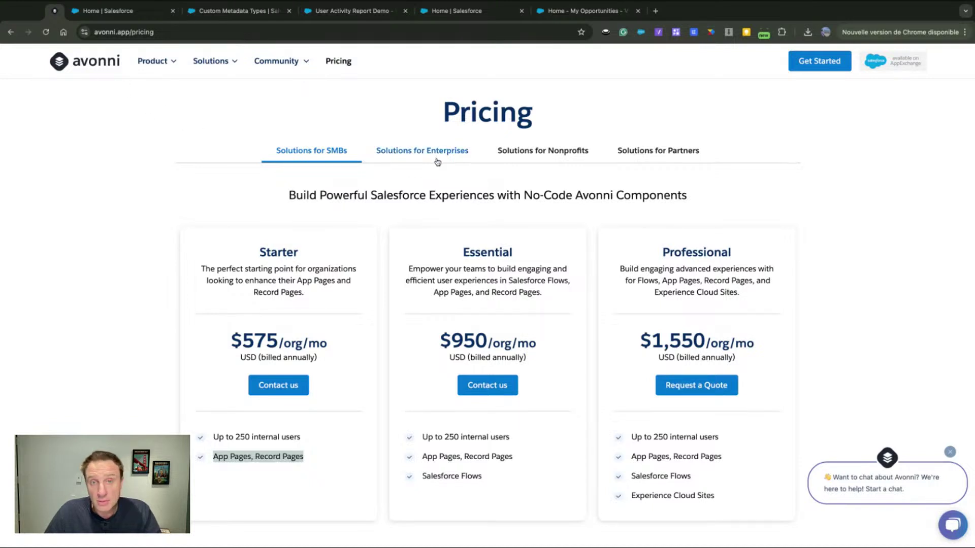
click(119, 13)
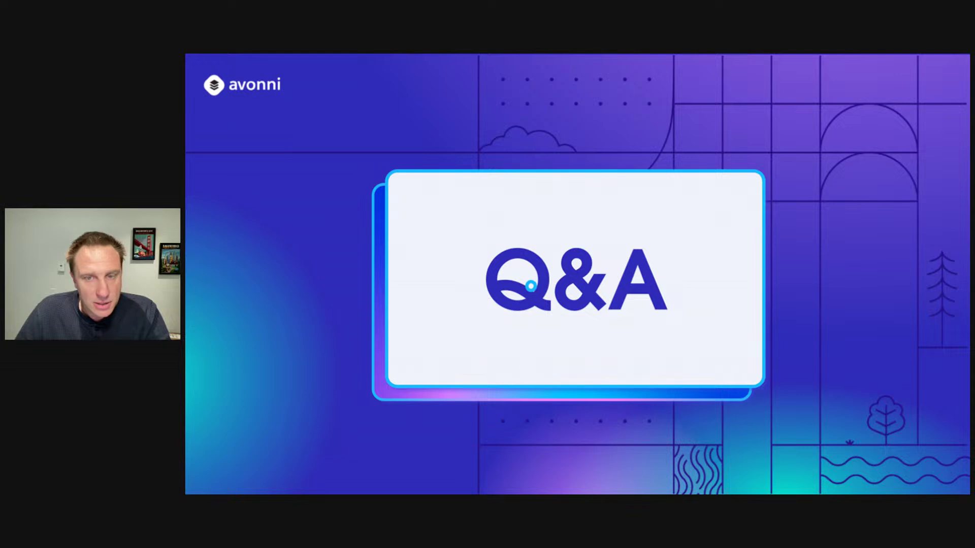
Open docs.avonnicomponents.com in a new browser tab and enter the Dynamic Components section from the documentation's home page
key(Right)
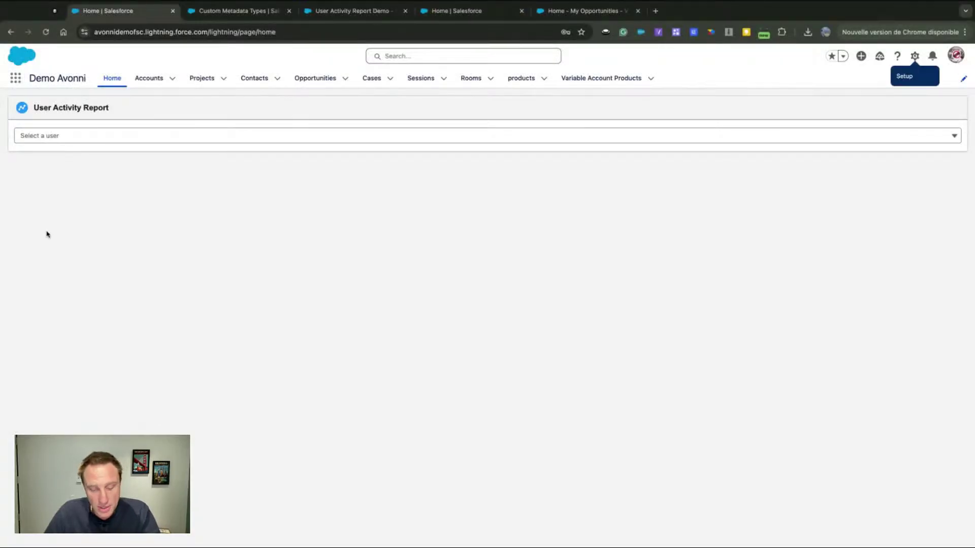
key(super+t)
text(flow)
key(Return)
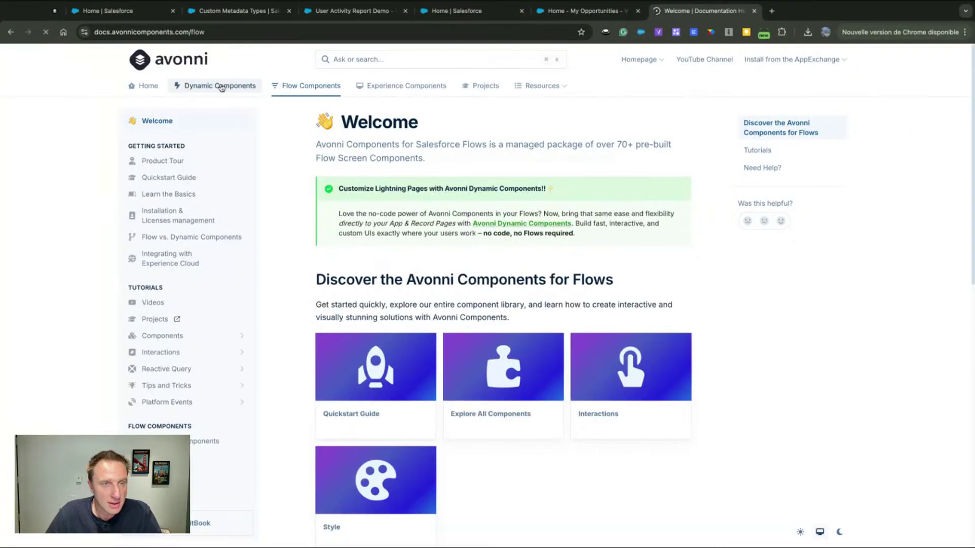
click(222, 88)
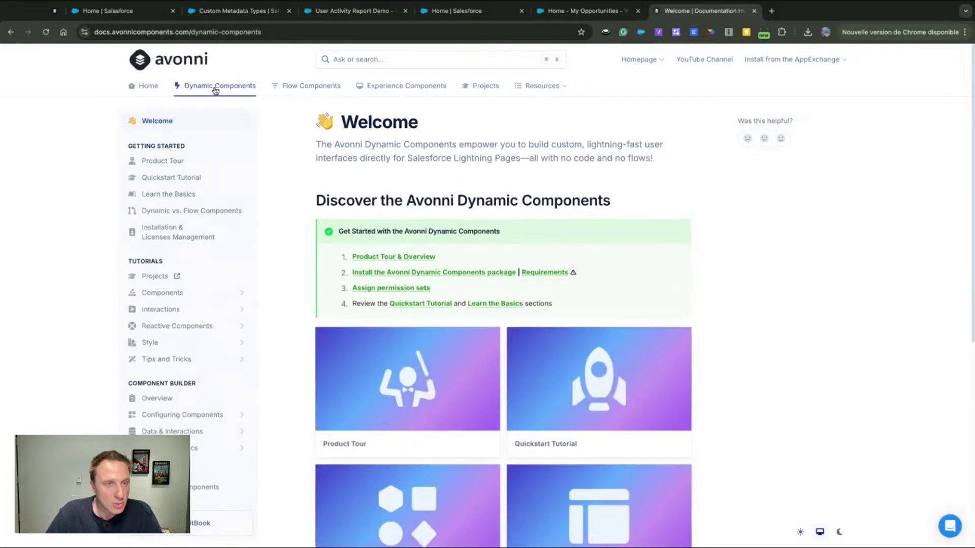
drag(194, 34, 332, 36)
key(BackSpace)
key(Return)
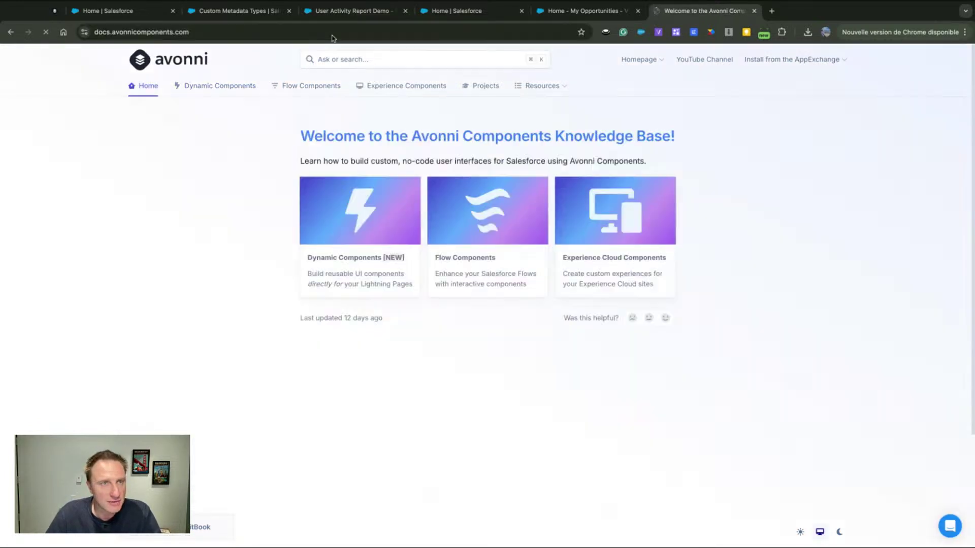
click(336, 261)
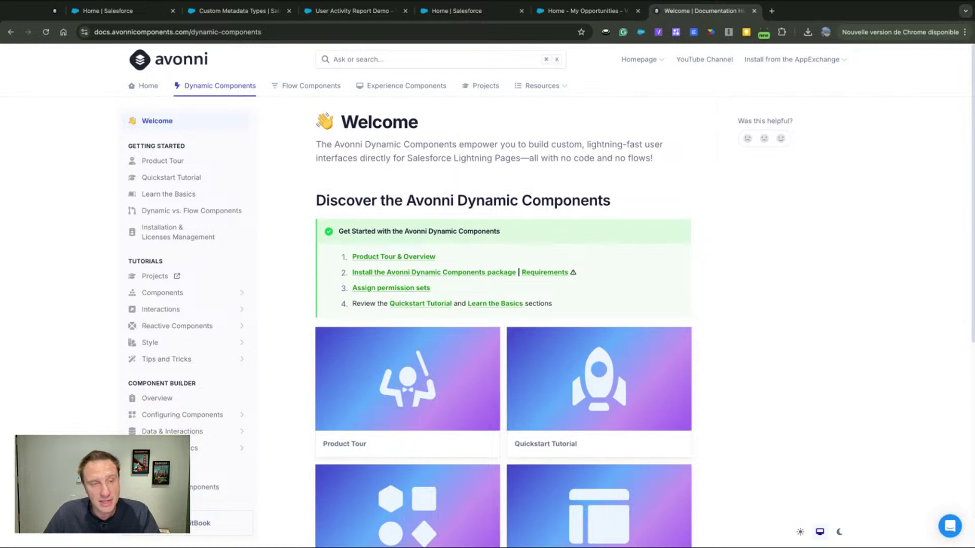
Look through the Product Tour page and the Quickstart Tutorial in the Dynamic Components documentation
click(406, 339)
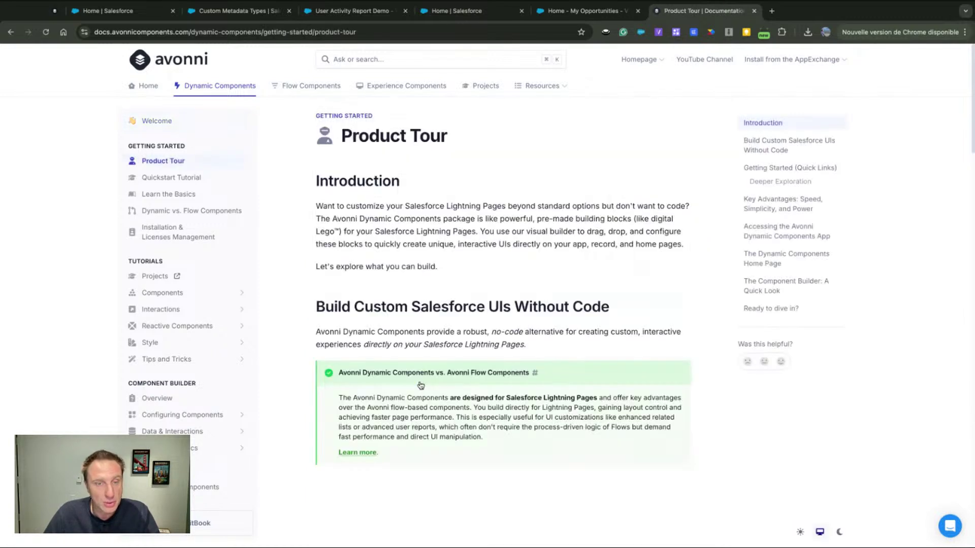
scroll(421, 384, down, 6)
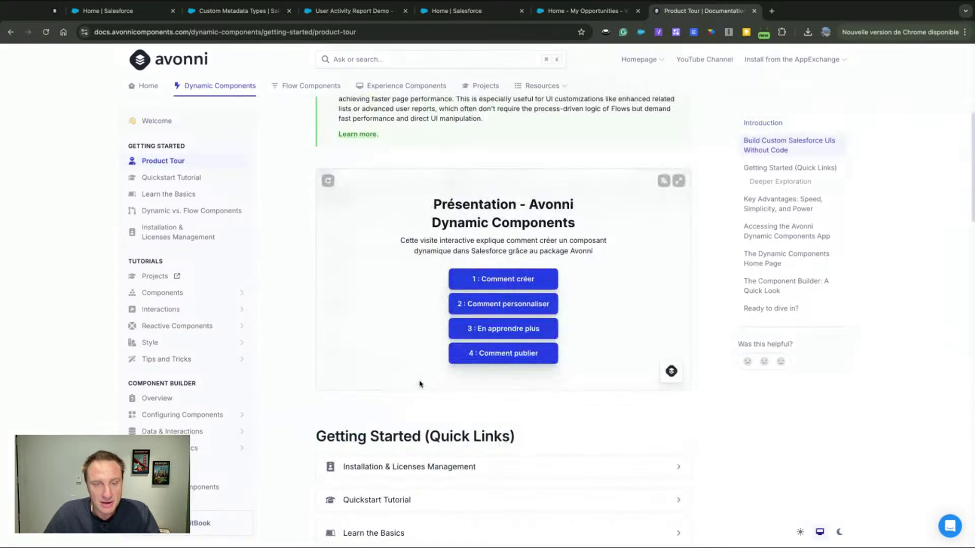
scroll(420, 384, down, 7)
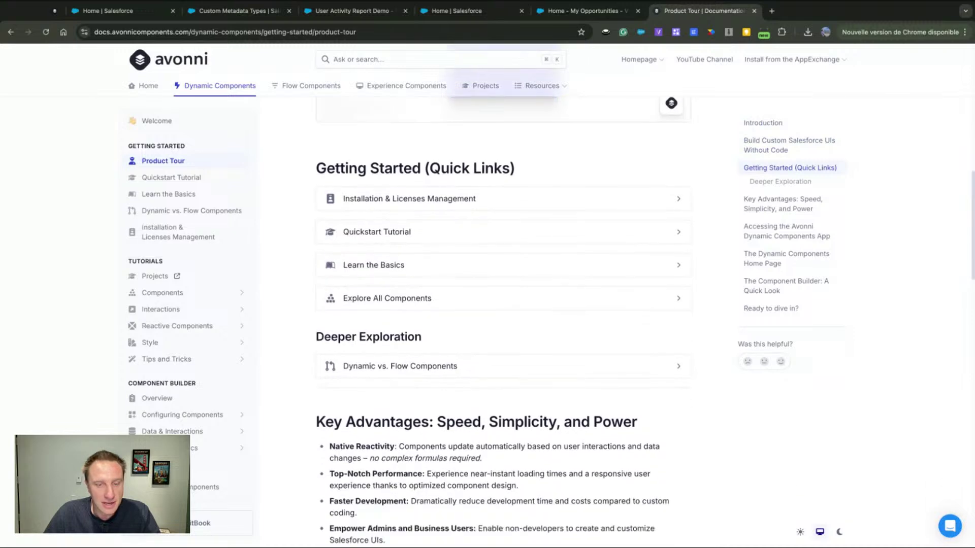
scroll(420, 384, down, 3)
scroll(347, 278, up, 5)
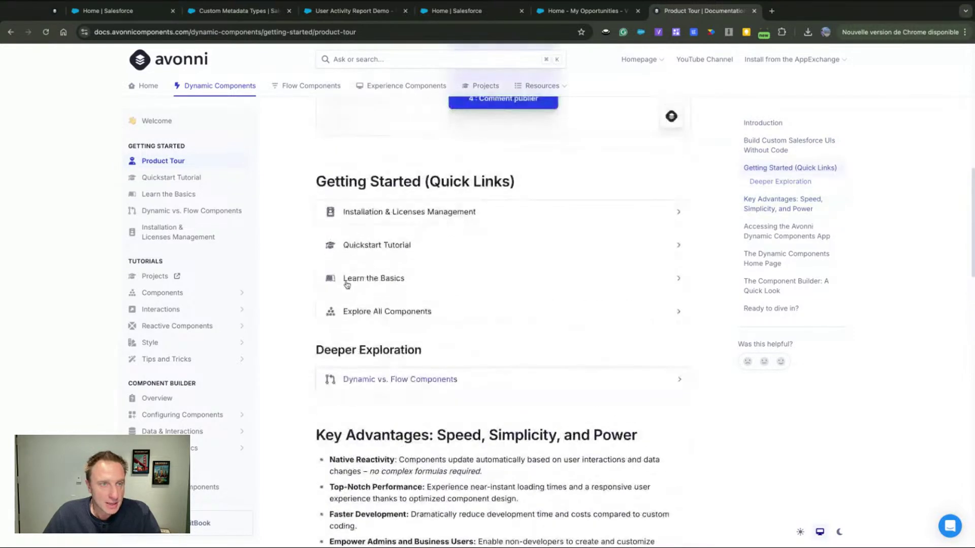
click(168, 178)
scroll(487, 274, down, 7)
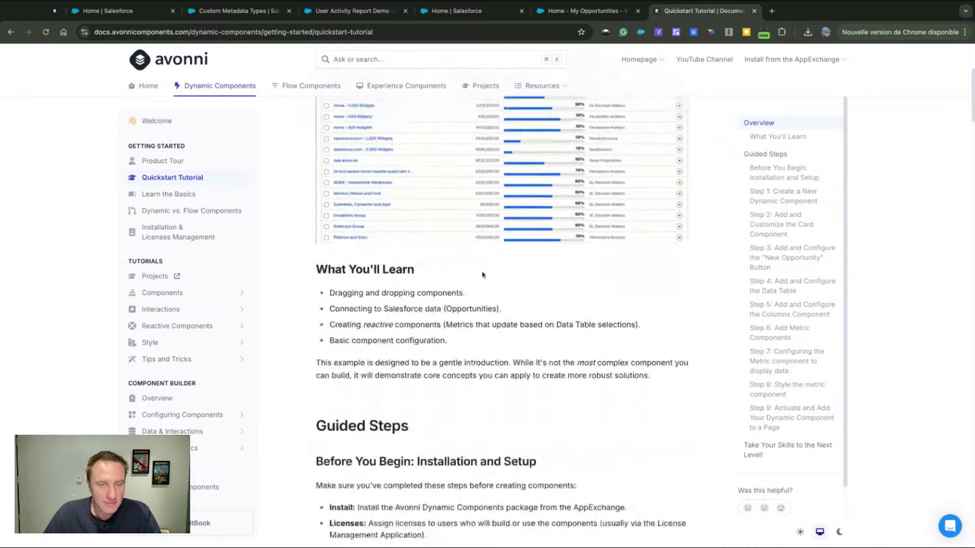
View the Avonni Dynamic Components package listing on AppExchange from the documentation's Welcome page, and return to that page
click(155, 121)
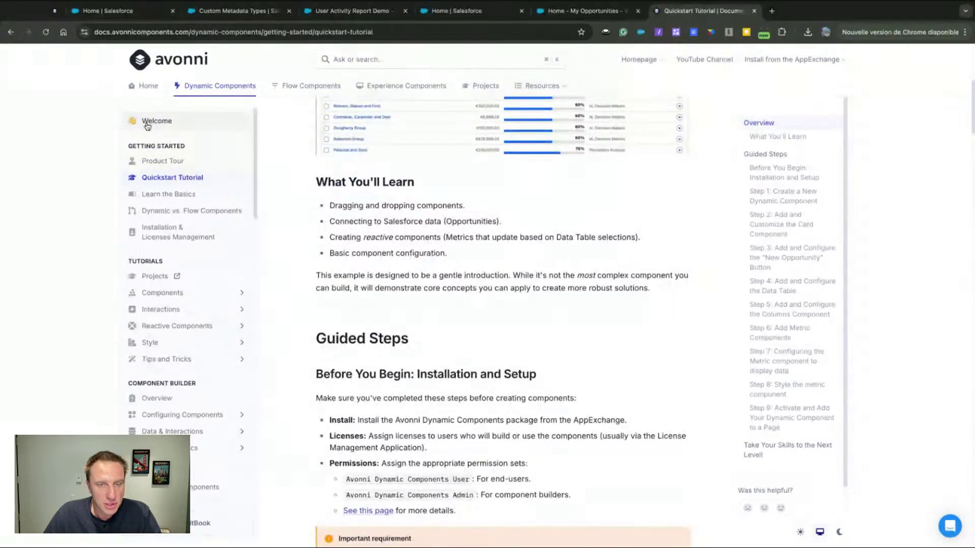
click(376, 274)
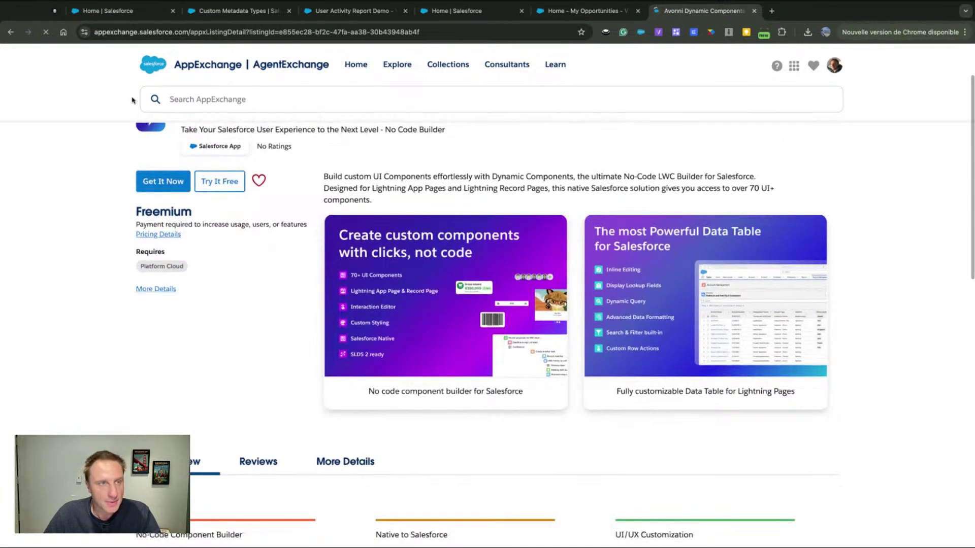
click(11, 32)
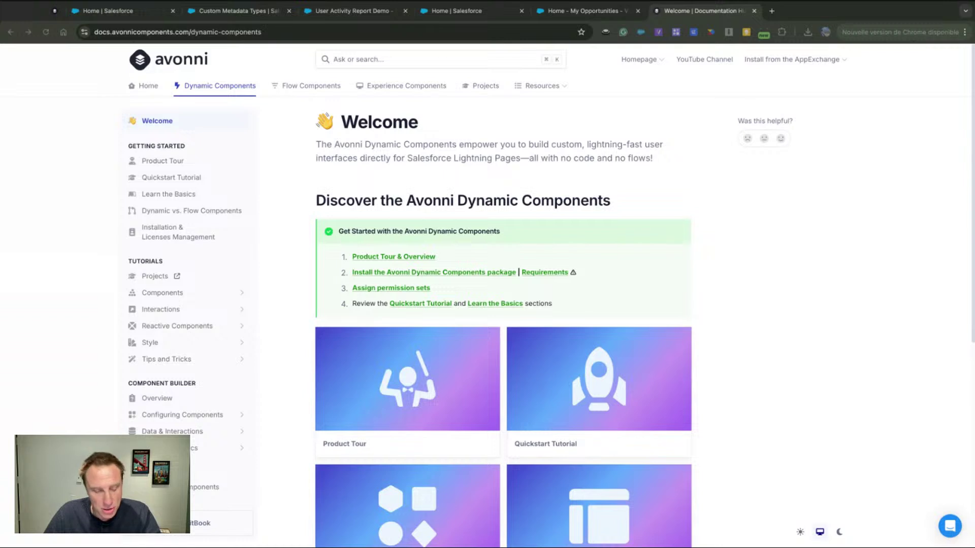
click(6, 106)
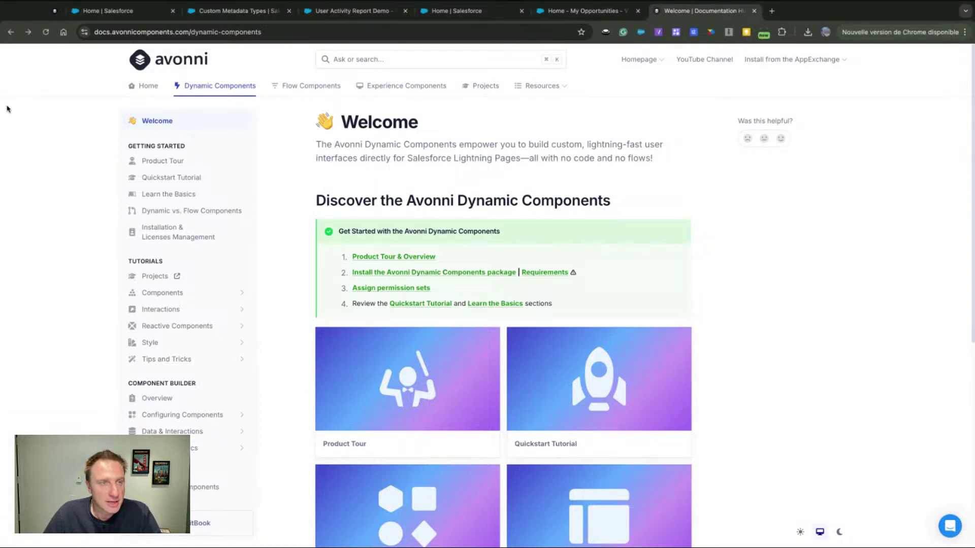
Leave the User Activity Report Demo builder in Salesforce, discarding its unsaved changes, and open the ReactiveTables component
click(99, 12)
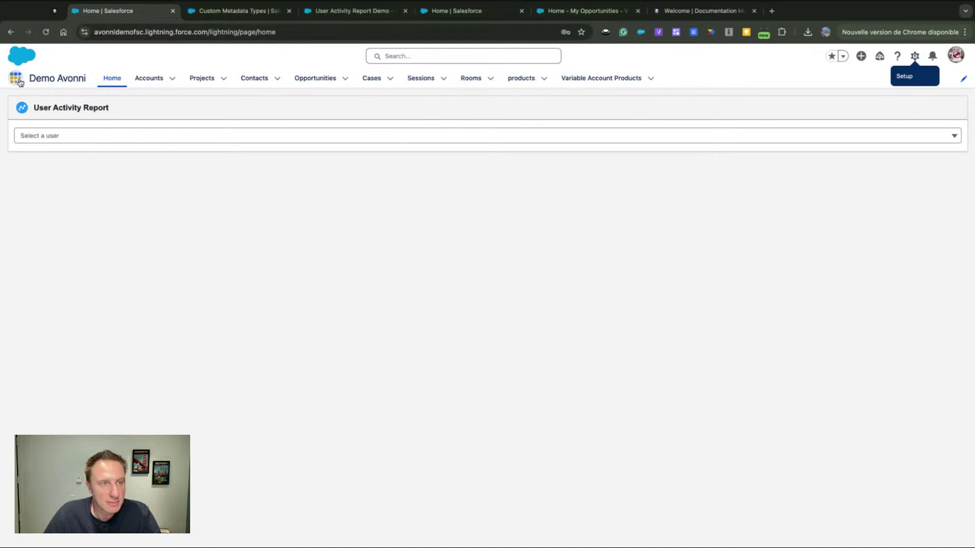
click(316, 17)
click(14, 61)
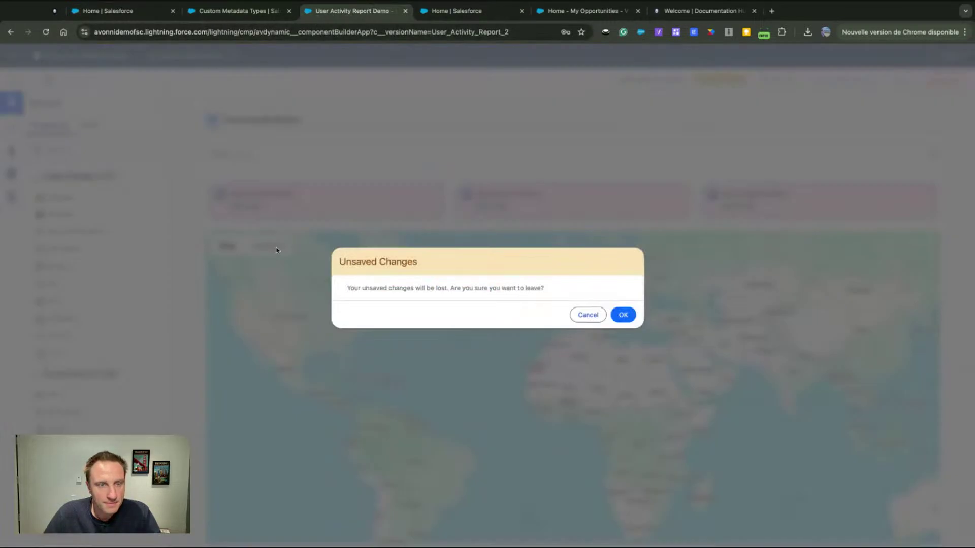
click(623, 315)
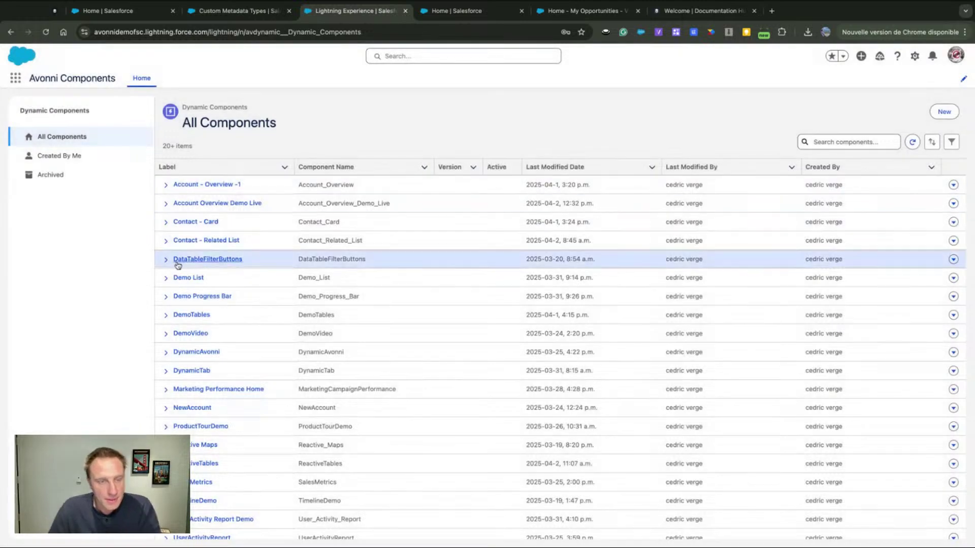
scroll(295, 371, down, 1)
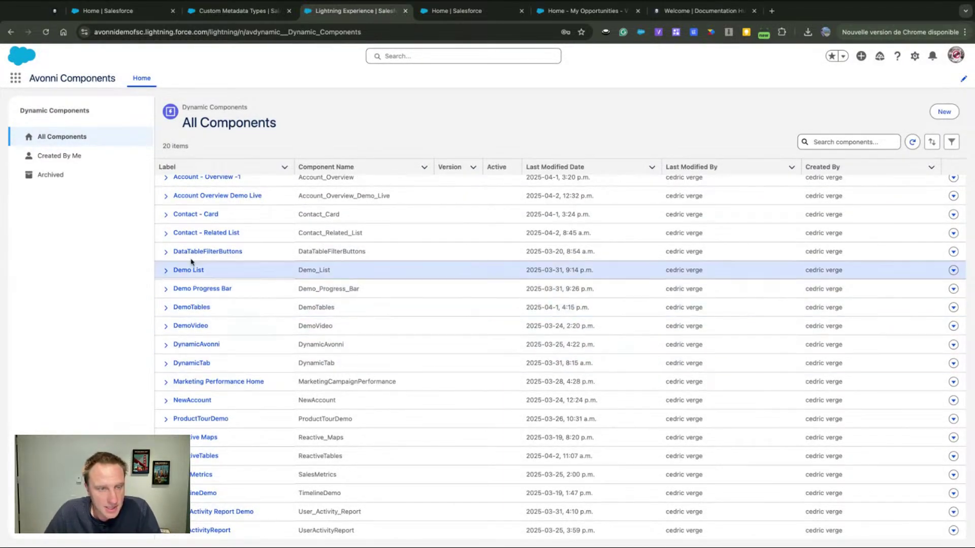
click(204, 456)
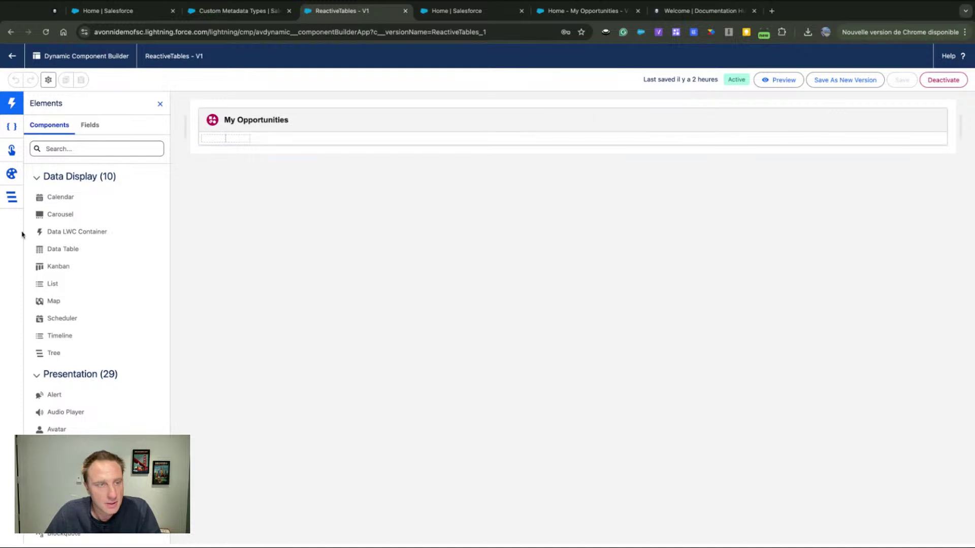
Find the Tabs component by searching for "tab" and place it inside the My Opportunities card
click(75, 151)
text(tavb)
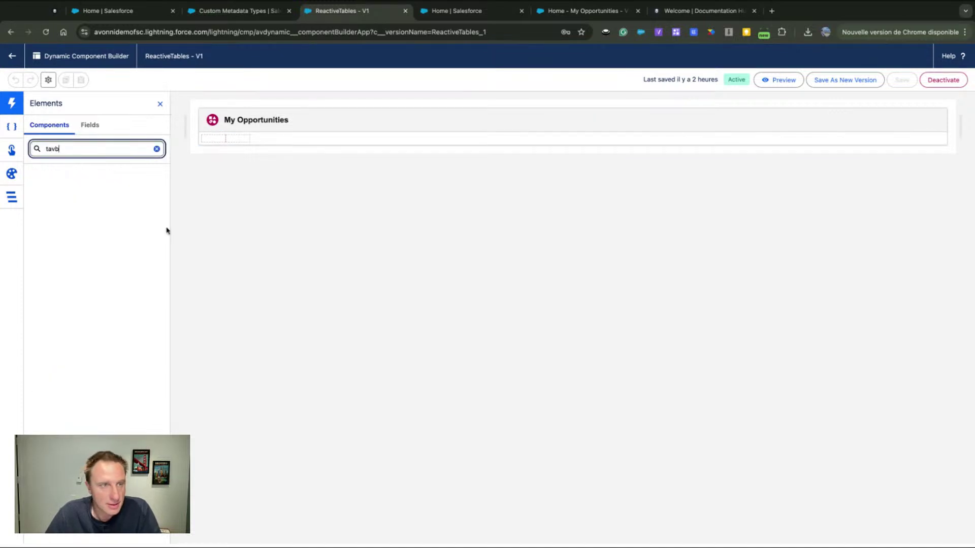
key(BackSpace)
key(BackSpace)
text(b)
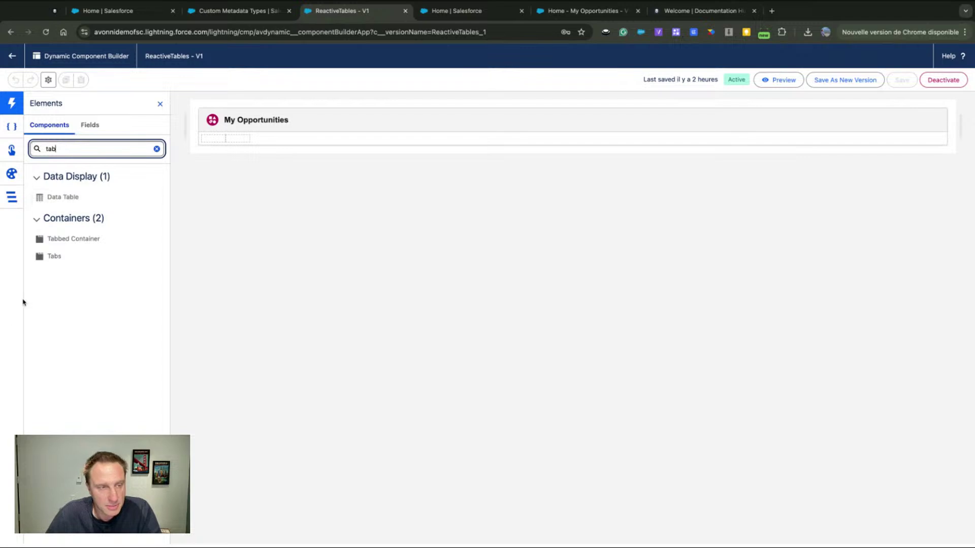
drag(48, 257, 231, 158)
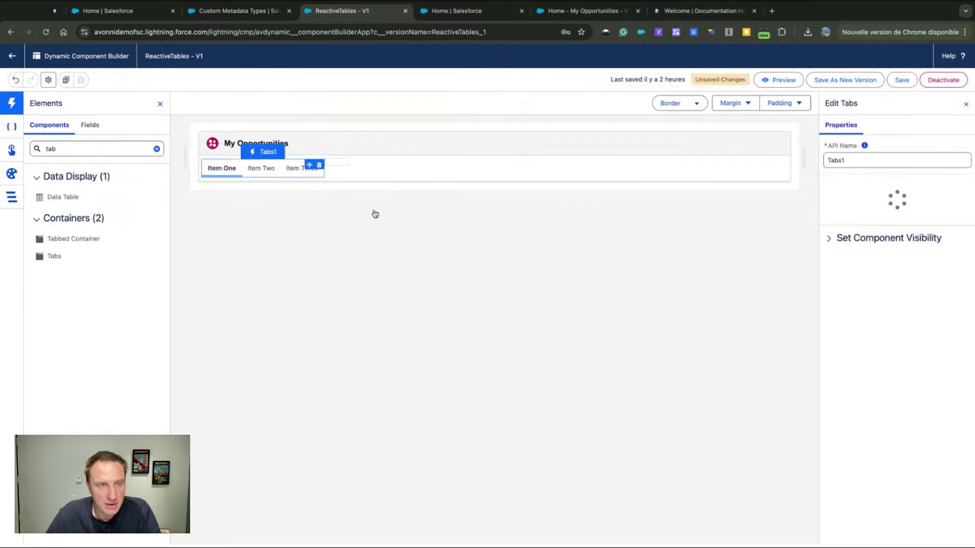
Use the Get Account query as the tabs' data source and set their orientation to Vertical
click(928, 207)
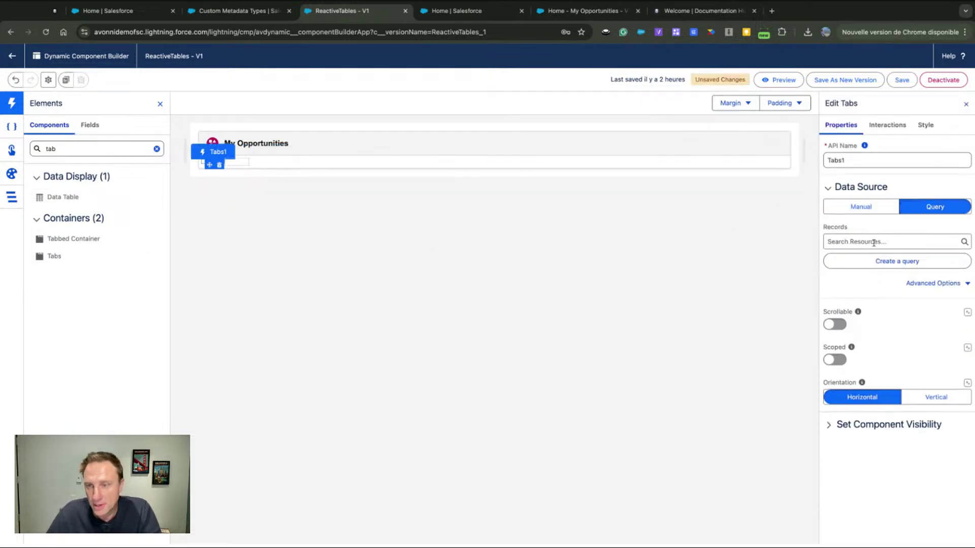
click(886, 241)
click(861, 265)
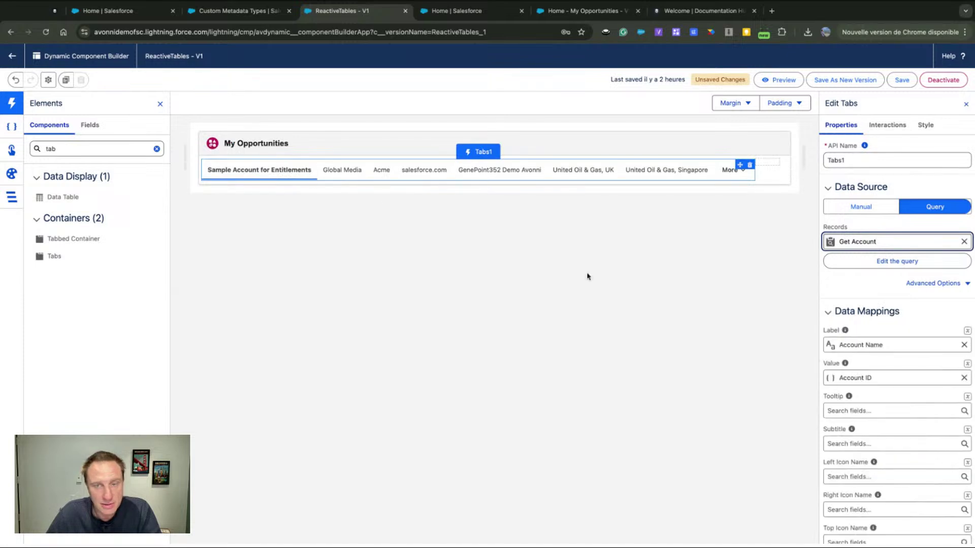
scroll(900, 412, down, 5)
click(929, 493)
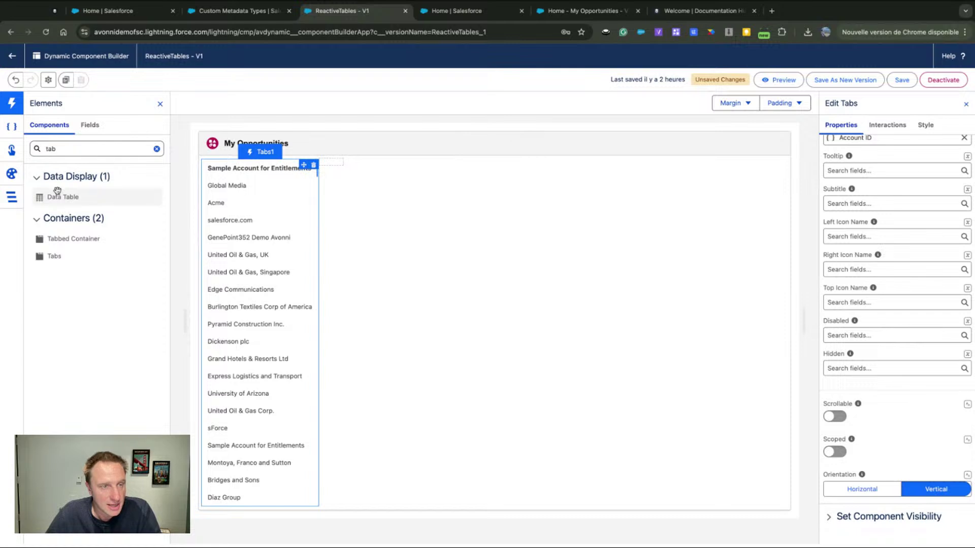
Place a Data Table beside the account tabs and use the Get Opp query as its data source
drag(54, 197, 350, 161)
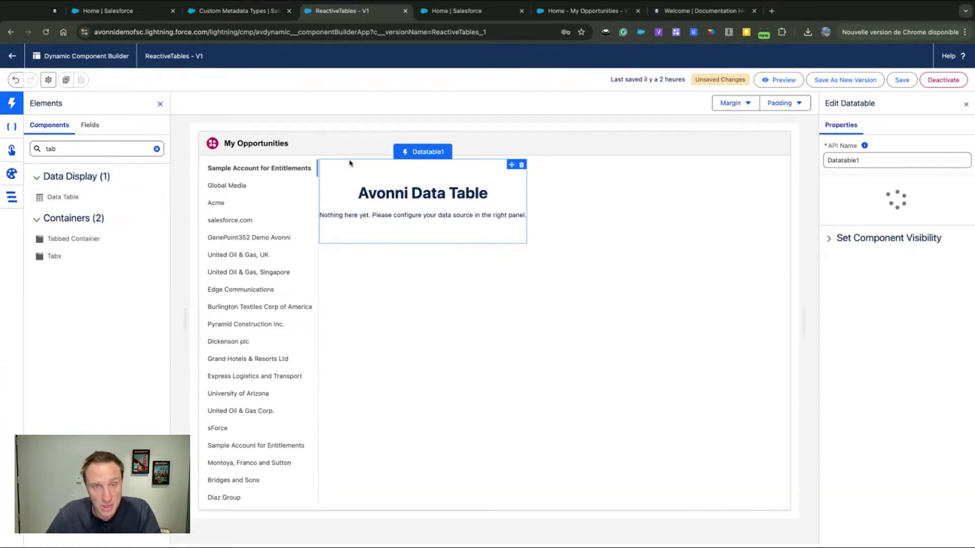
click(947, 208)
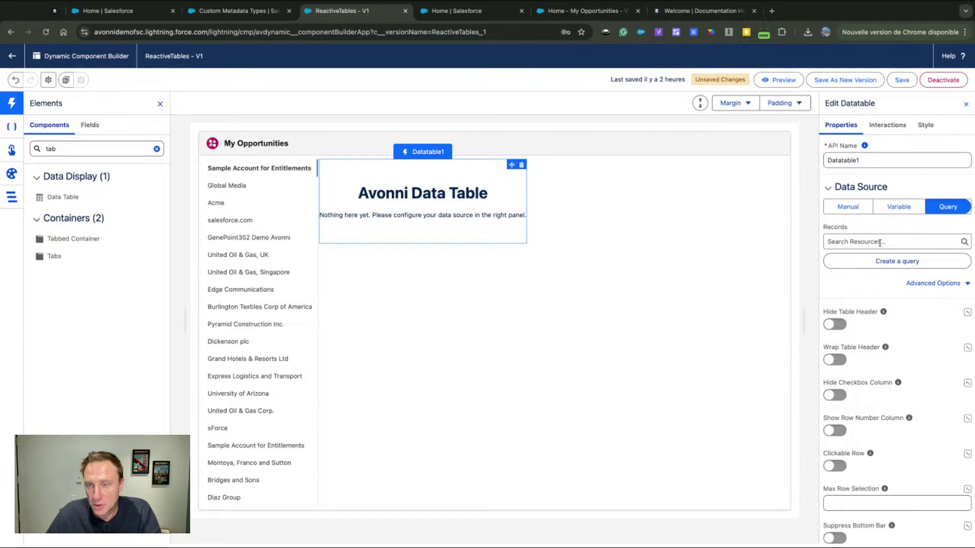
click(880, 242)
click(864, 288)
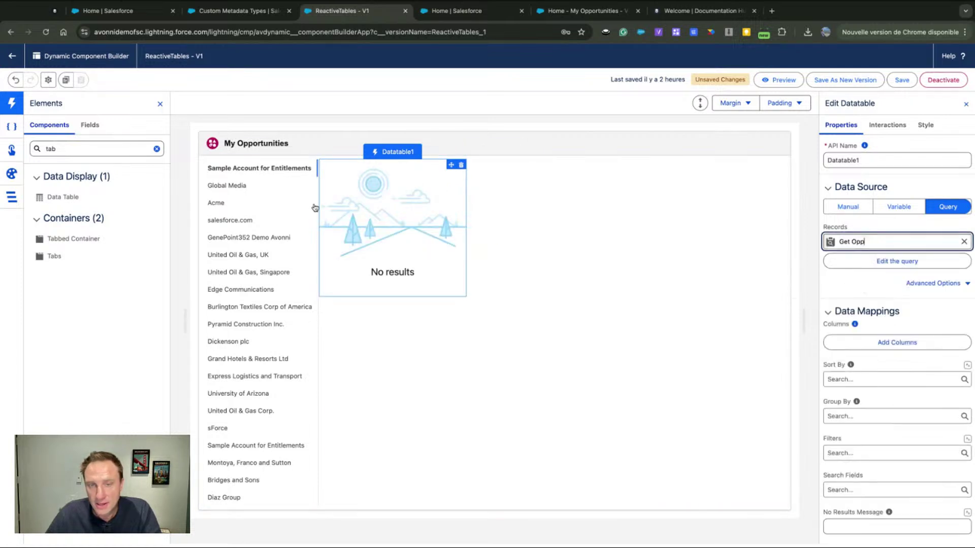
Add a column for the Name field to the data table and save it
click(876, 345)
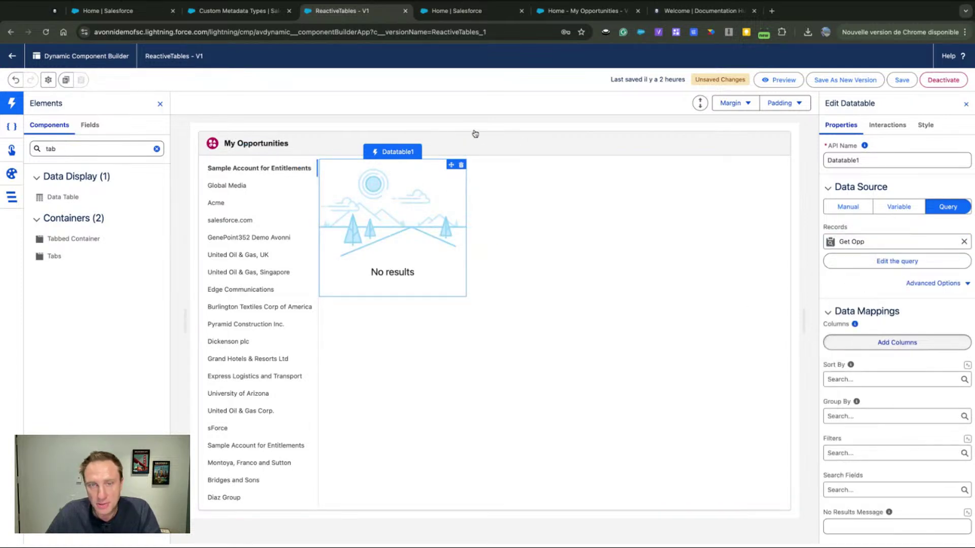
click(713, 105)
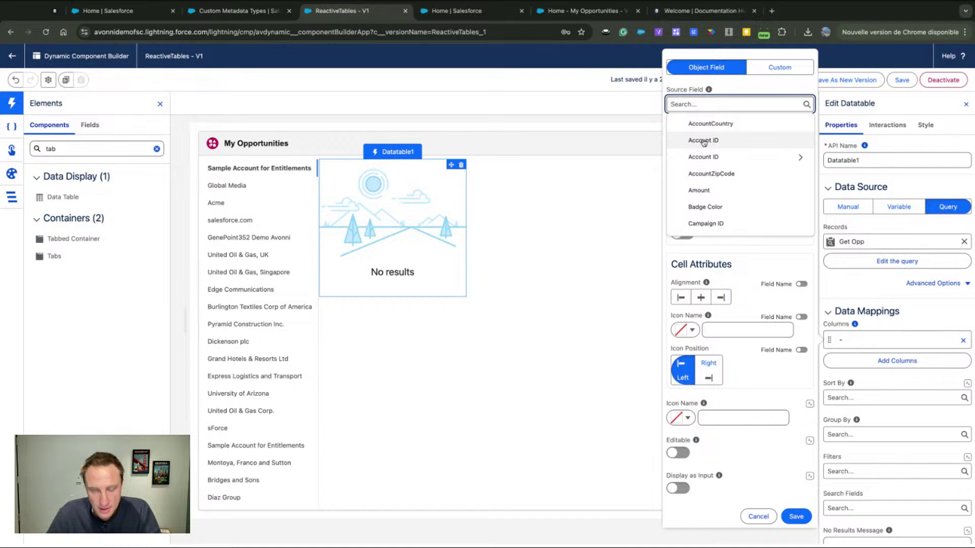
text(name)
click(707, 128)
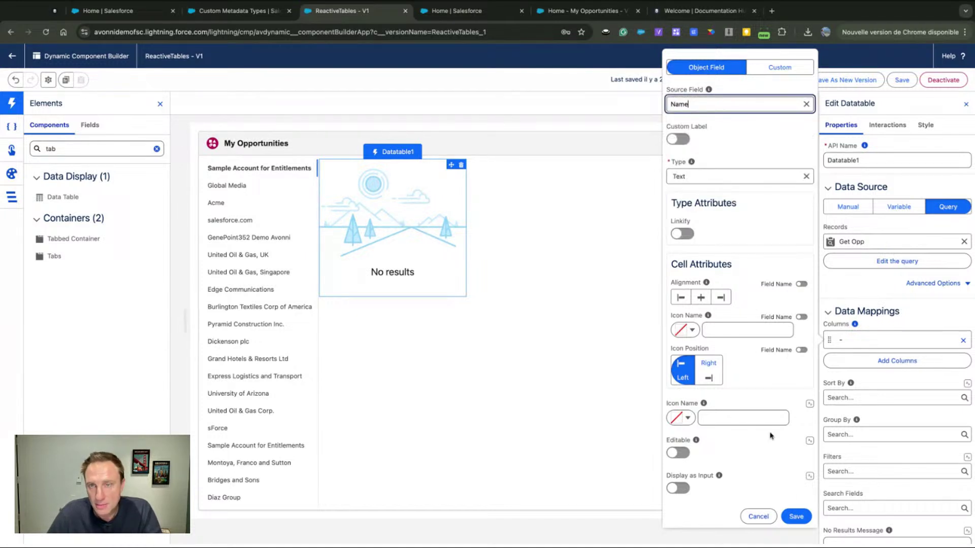
click(796, 517)
Add a second data table column for the Stage field and save it
click(855, 360)
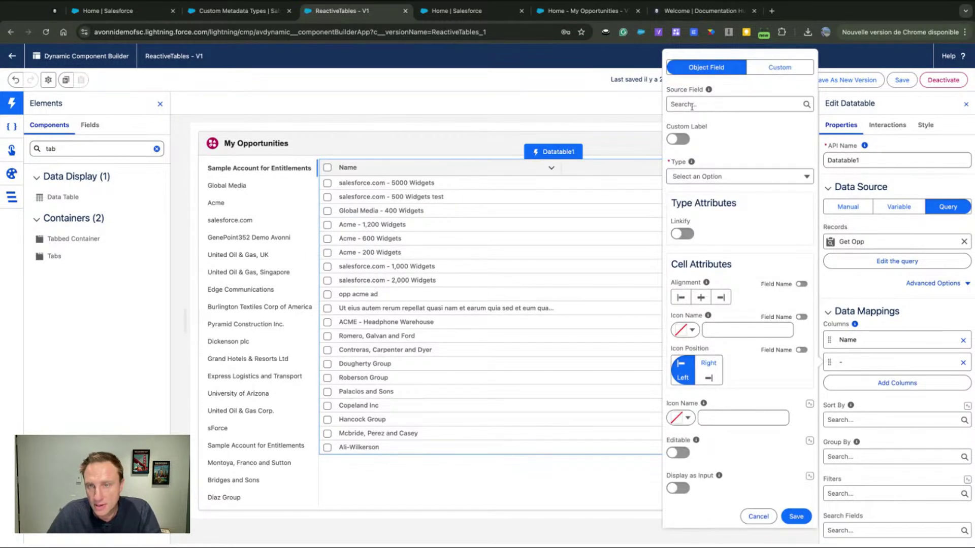
click(693, 104)
text(sta)
click(696, 141)
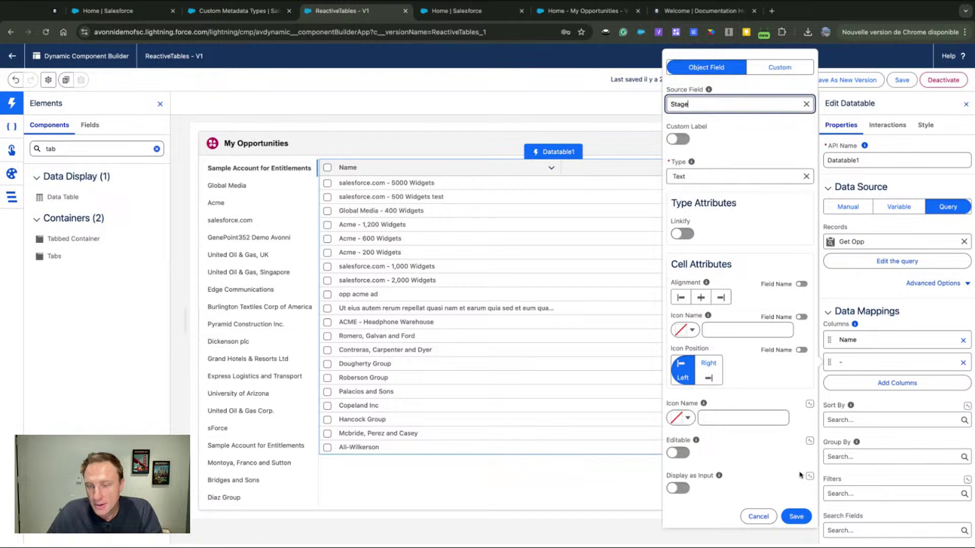
click(796, 516)
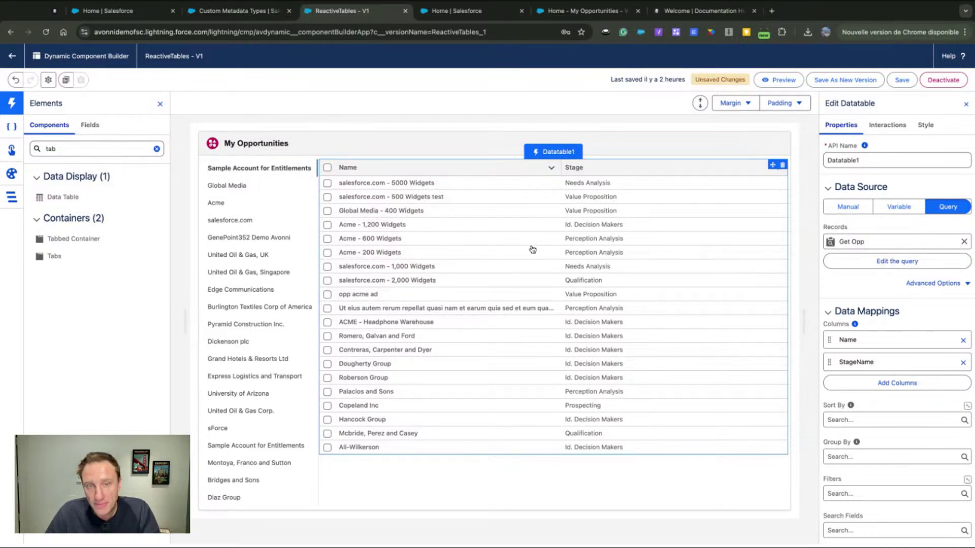
Edit the data table's Get Opp query and add a filter condition on the account's Account ID field
click(878, 260)
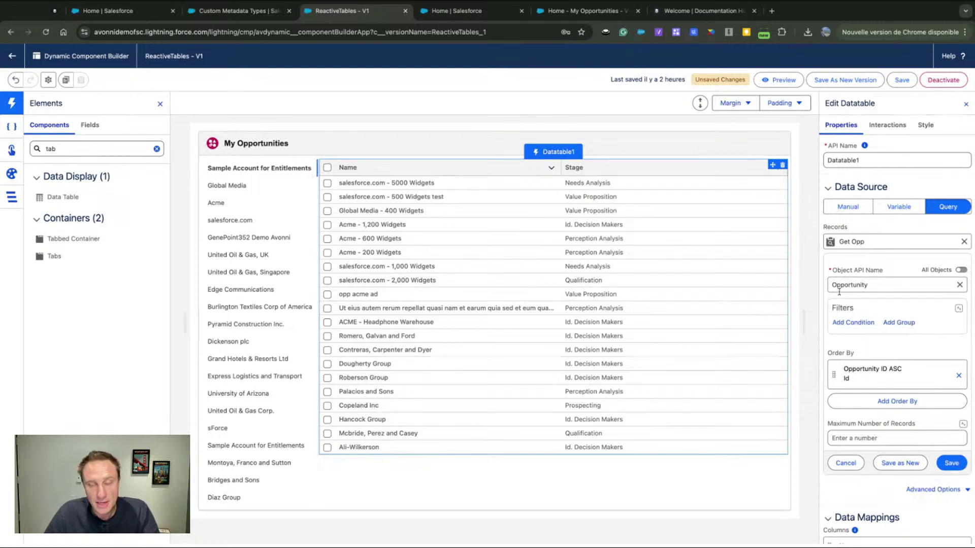
click(851, 326)
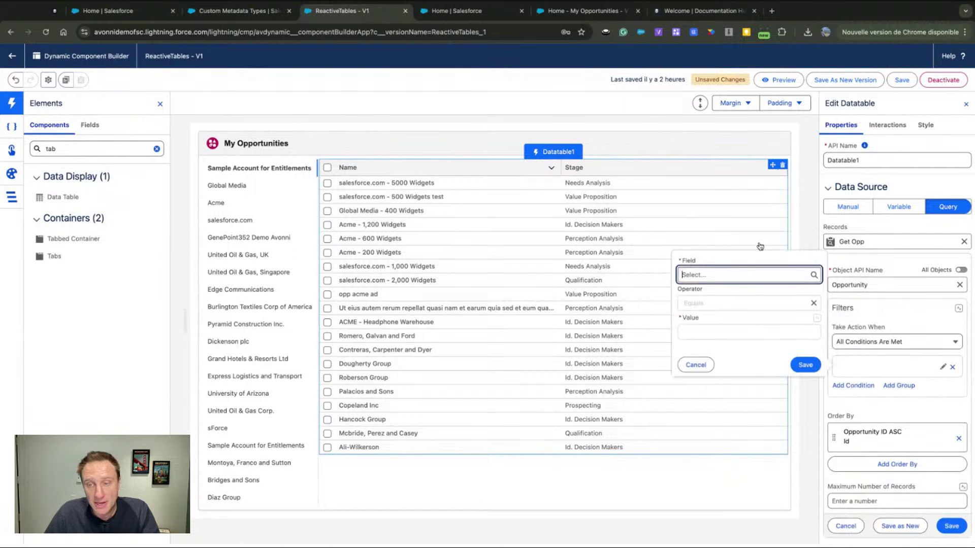
click(752, 276)
click(736, 293)
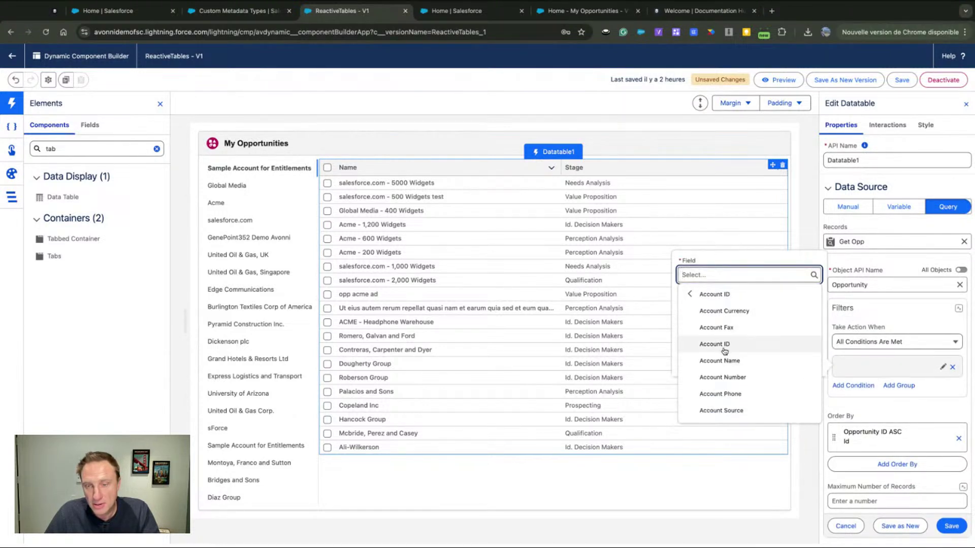
click(724, 350)
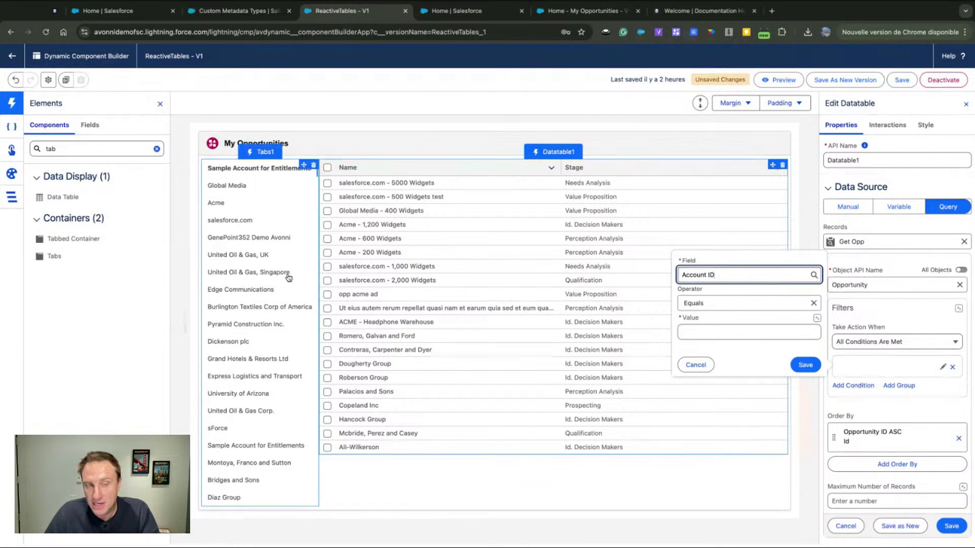
Map the Account ID filter's value to the Active Tab Value of Tabs 1, then save the condition and the query
click(817, 318)
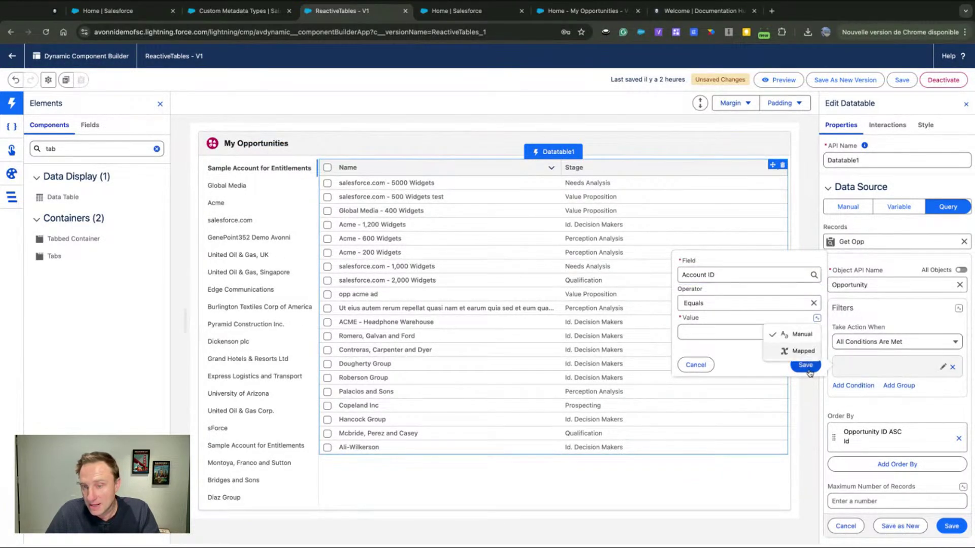
click(802, 351)
click(735, 333)
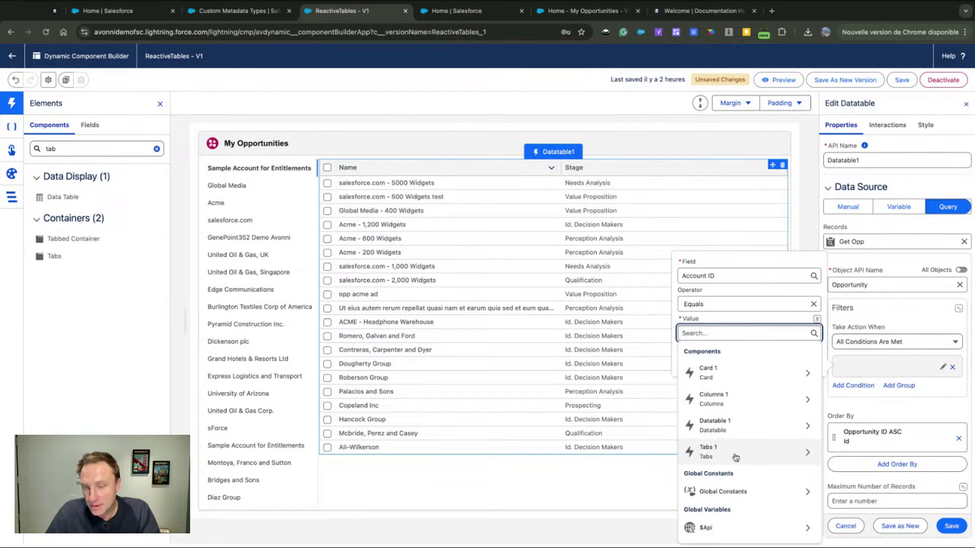
click(735, 457)
click(725, 432)
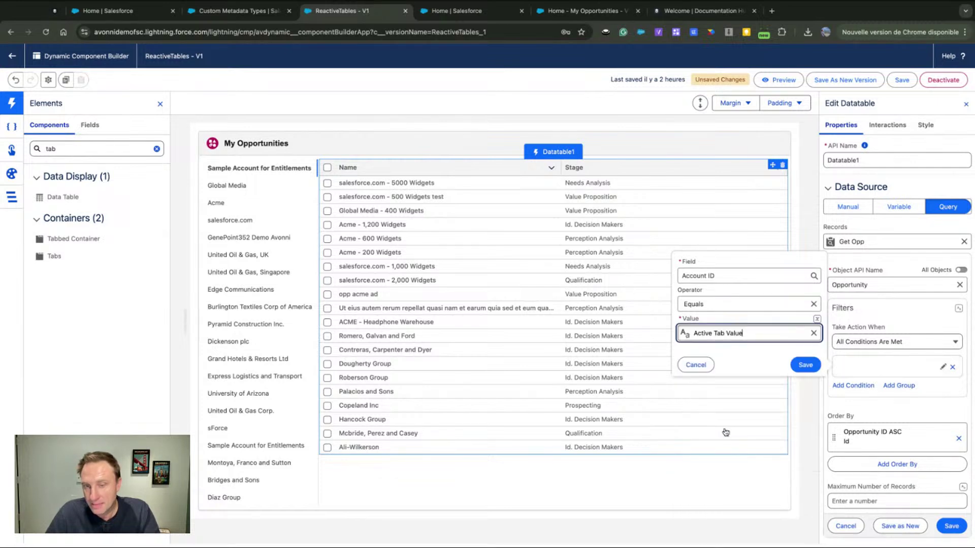
click(802, 365)
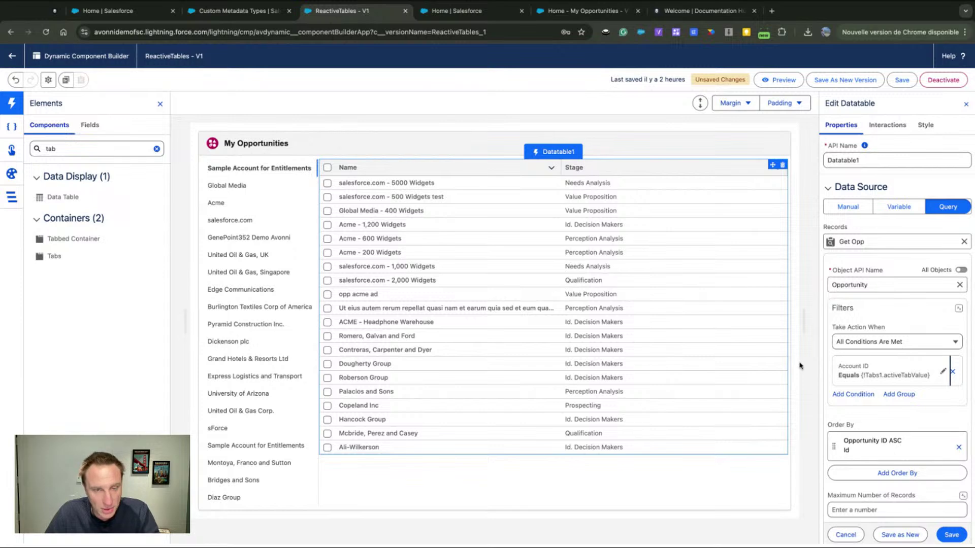
click(951, 536)
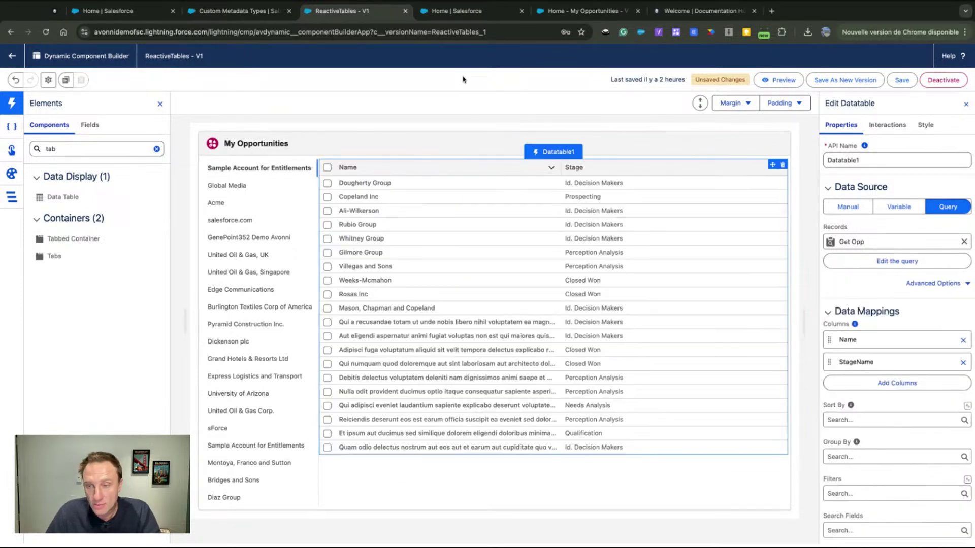
Preview the component, switch between the Global Media, Acme and Sample Account for Entitlements tabs, and return to editing
click(778, 79)
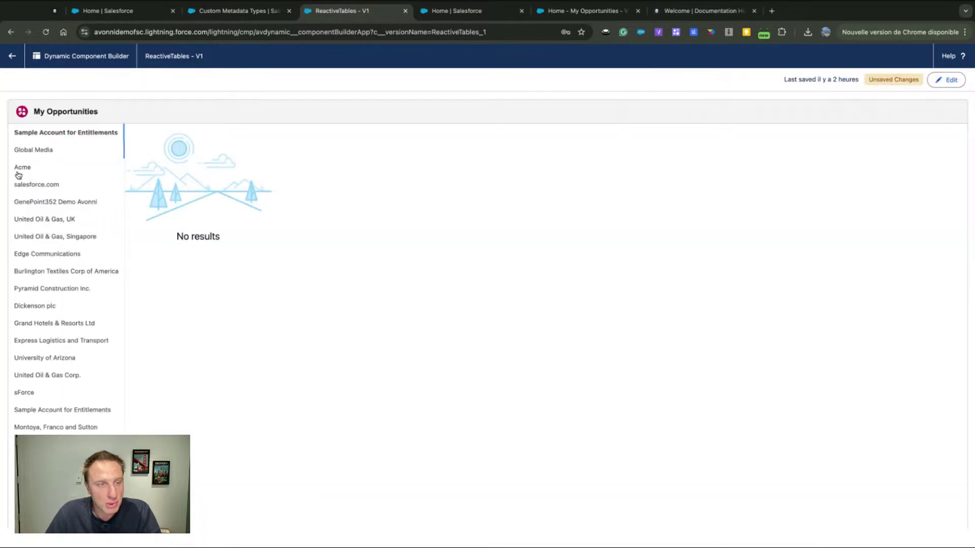
click(23, 149)
click(19, 168)
click(29, 135)
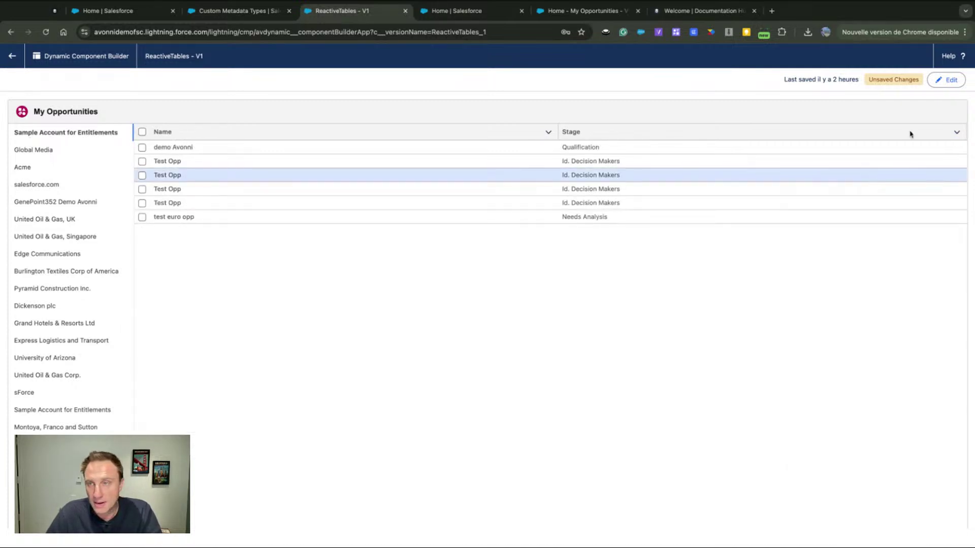
click(945, 80)
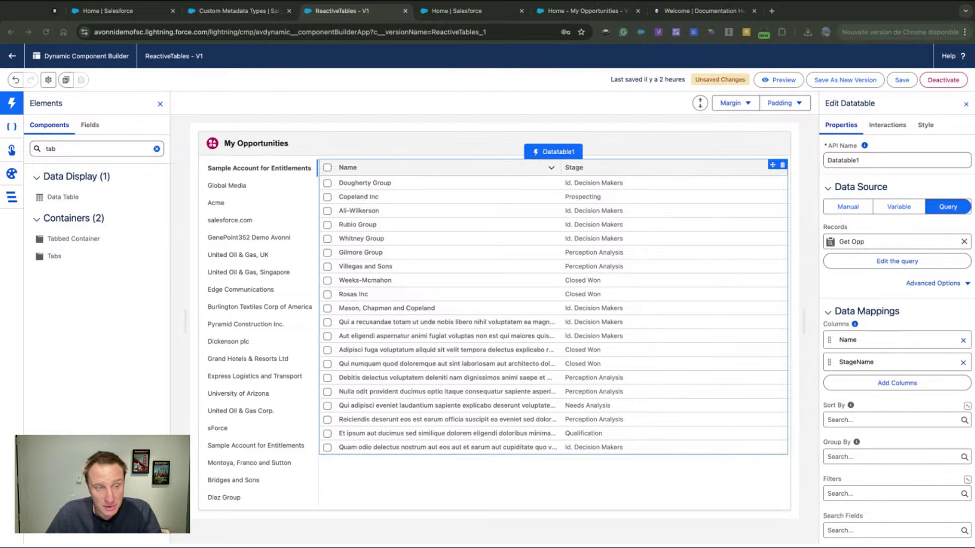
Clear the component search to list all available components
click(124, 315)
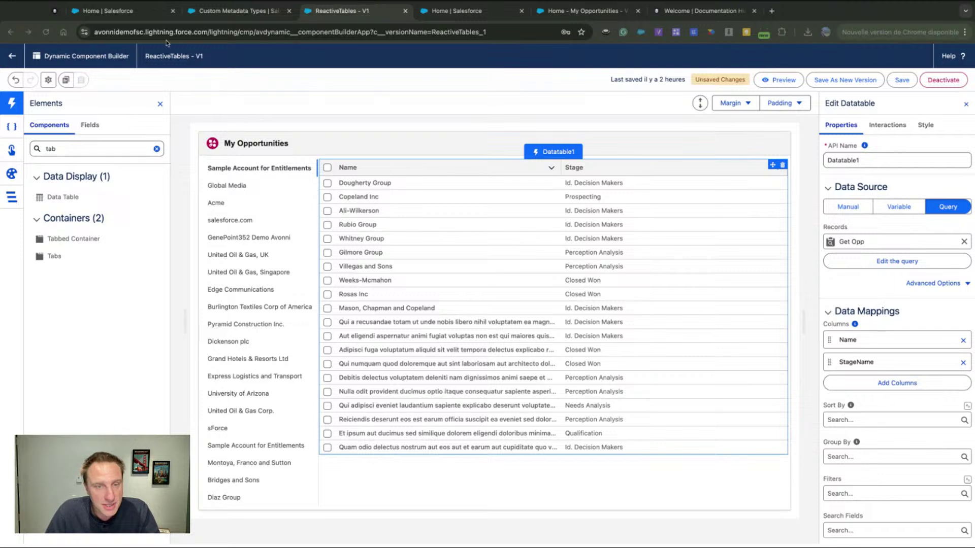
click(159, 115)
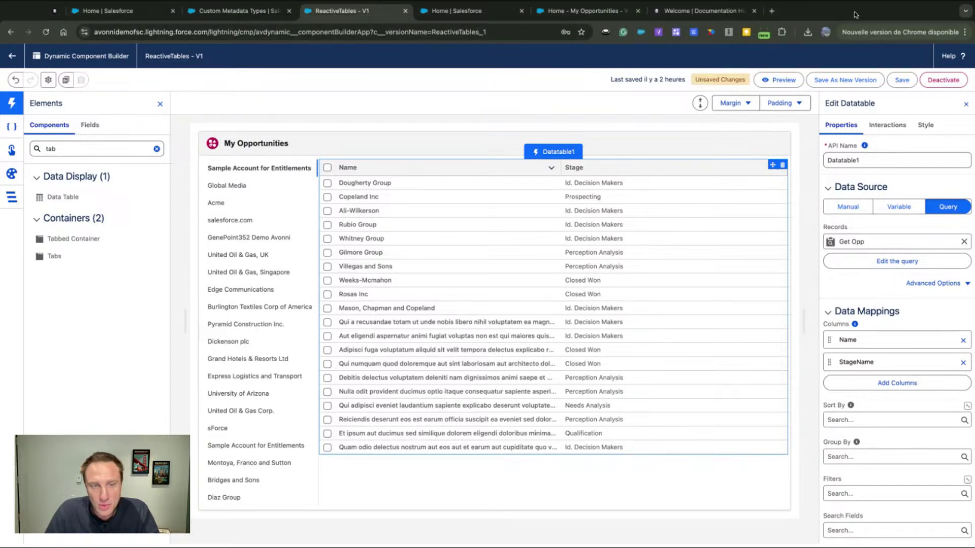
click(156, 149)
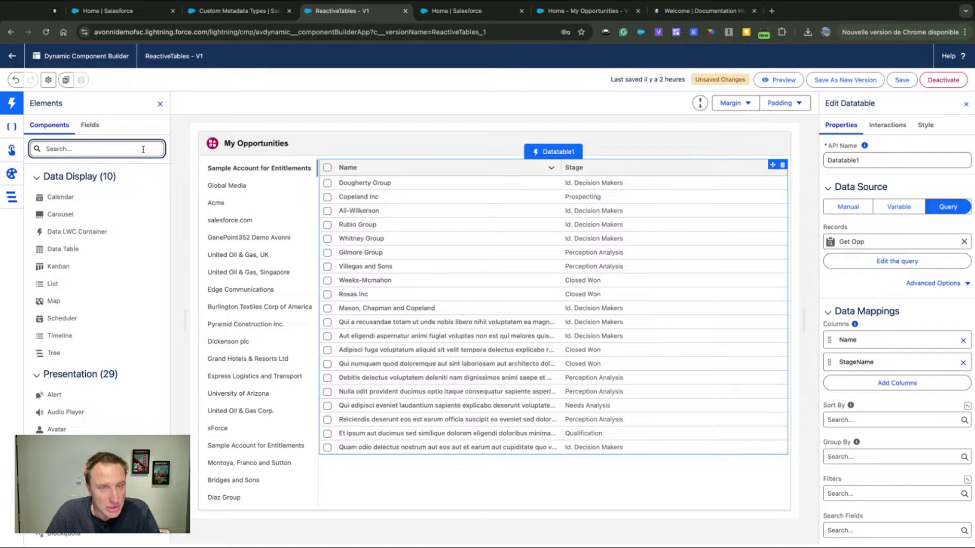